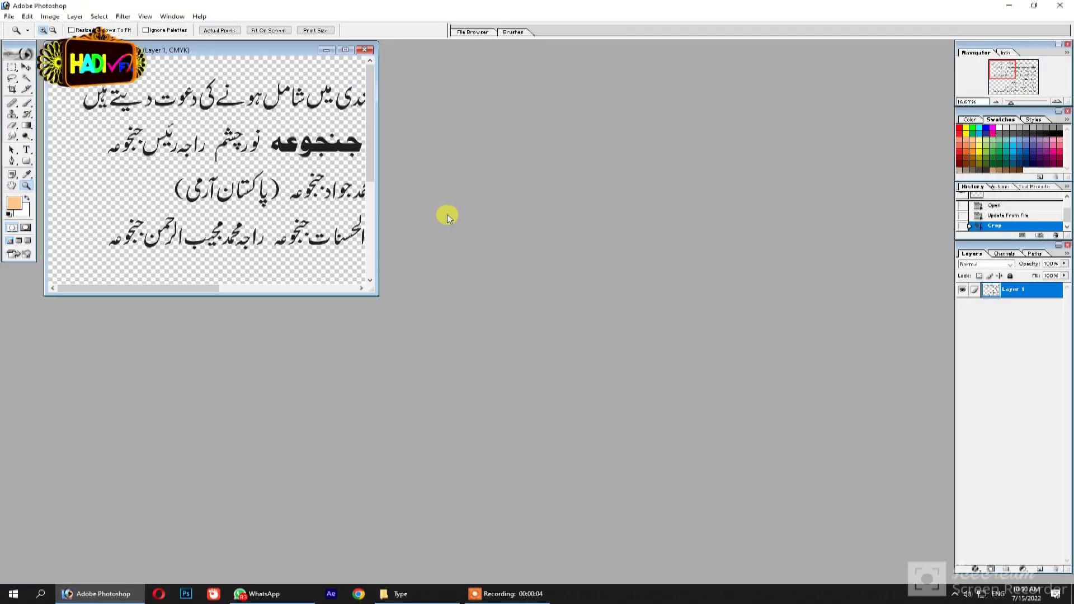
Step: Enlarge the Urdu text document window and zoom in so every line is visible
drag(375, 291, 774, 491)
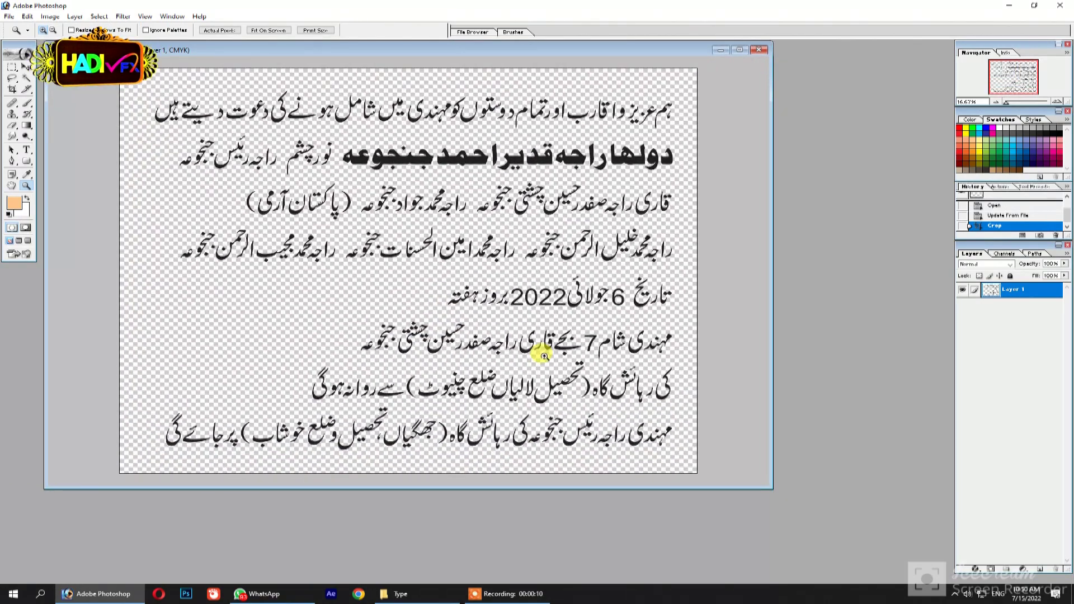
click(544, 356)
click(504, 313)
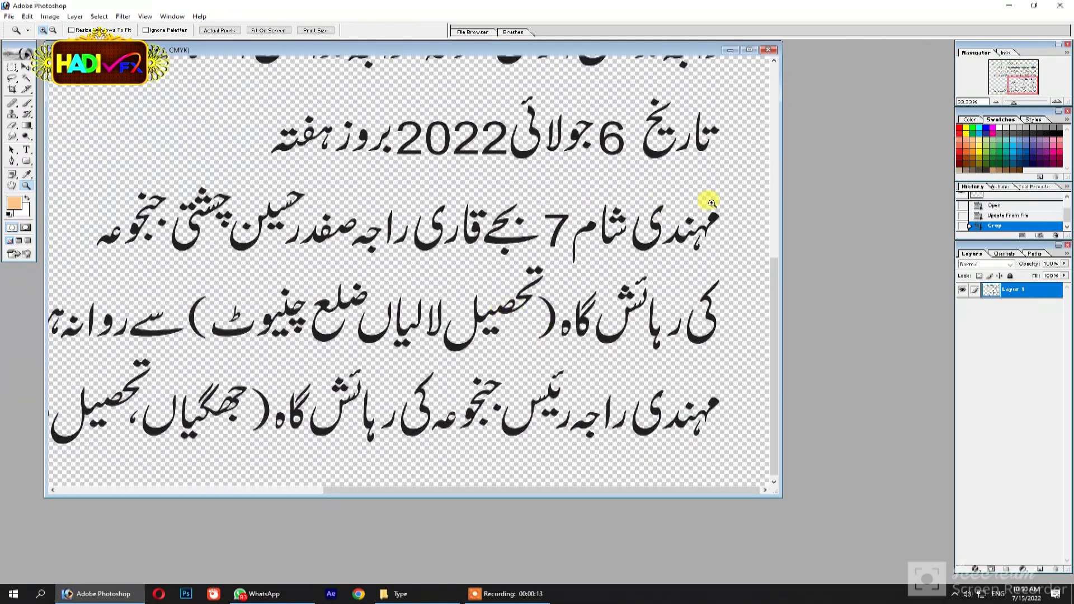
Step: Create a new 3000×2000 white document and fit it to the screen
click(8, 15)
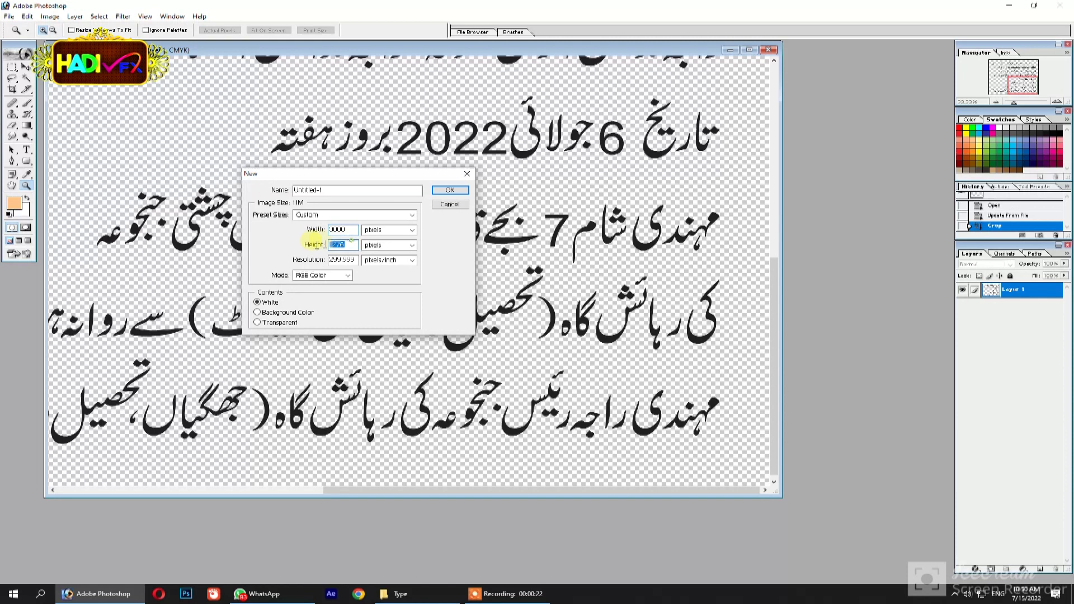
text(2000)
key(Return)
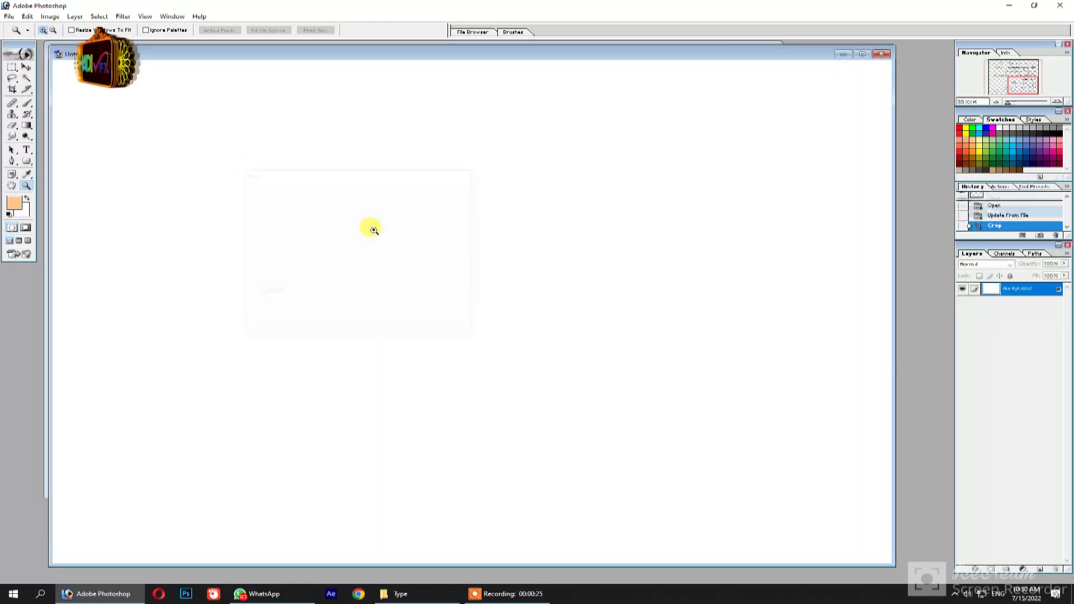
key(ctrl+0)
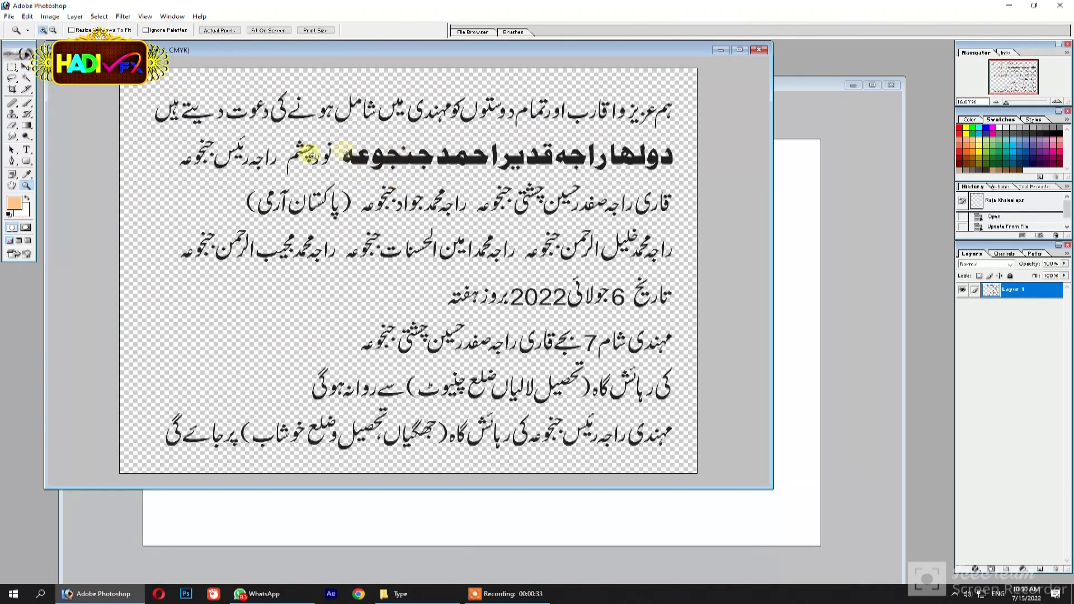
Step: Cut the first invitation line from the Urdu text and paste it into the new document
key(m)
drag(643, 179, 714, 129)
key(ctrl+x)
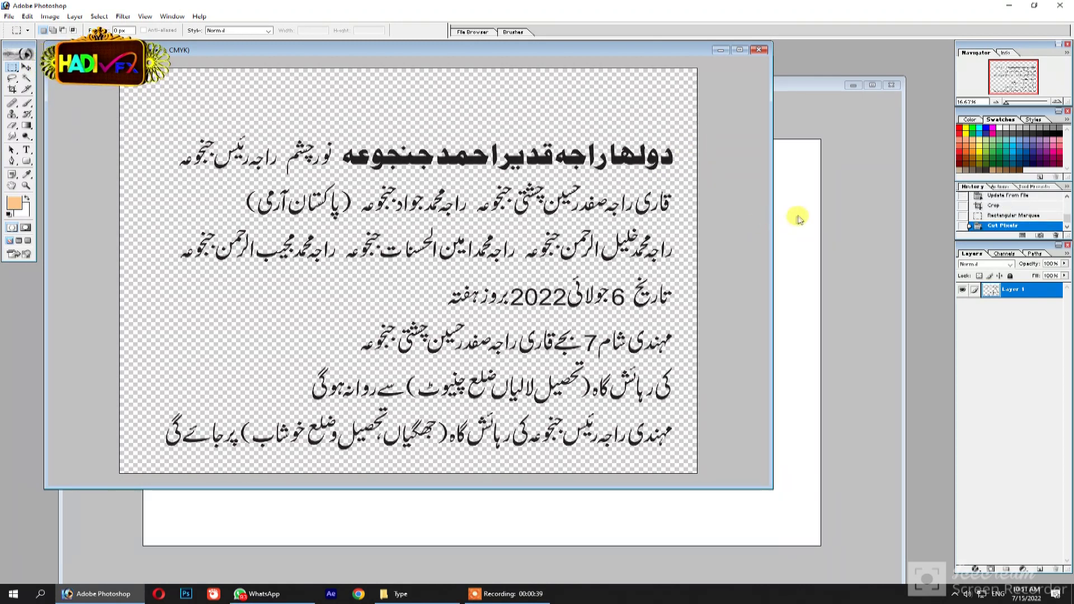
click(794, 216)
key(ctrl+v)
Step: Scale the pasted first line down and place it across the top of the page
key(v)
key(f)
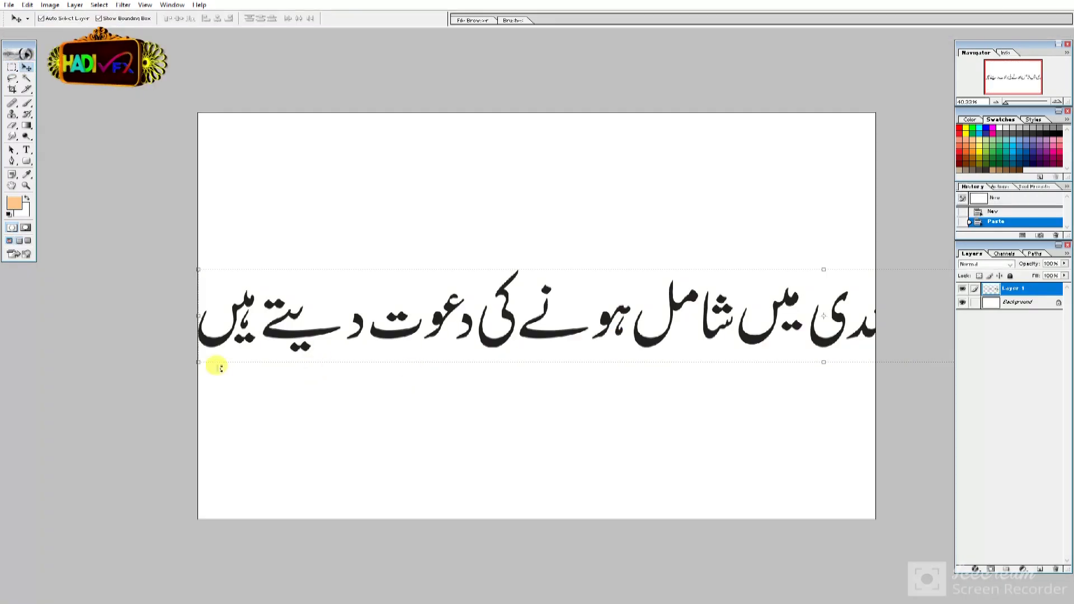
drag(193, 363, 342, 336)
key(Return)
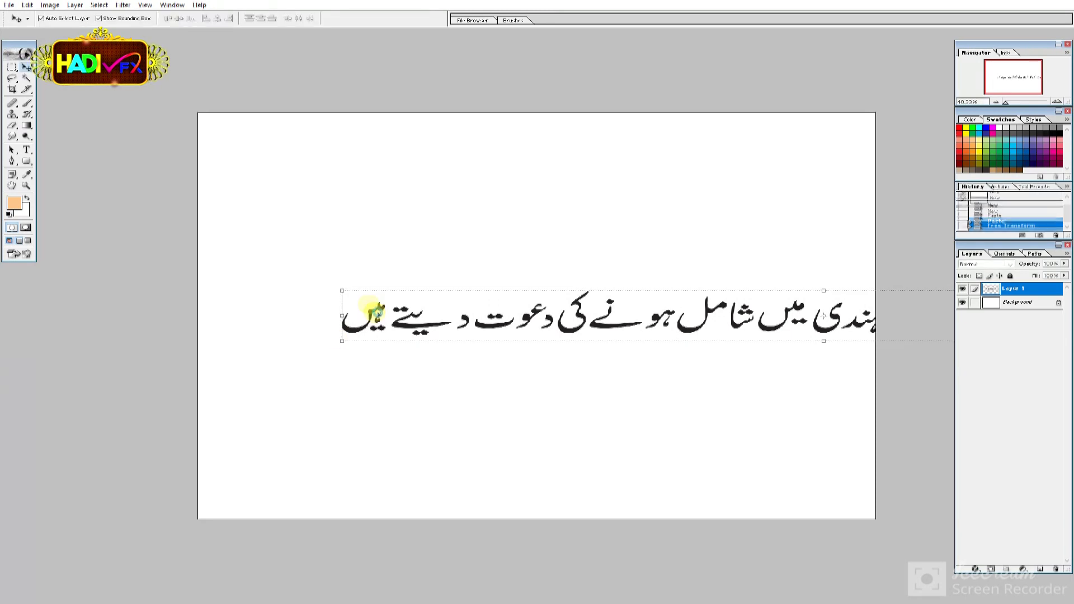
key(ctrl+z)
drag(198, 362, 520, 353)
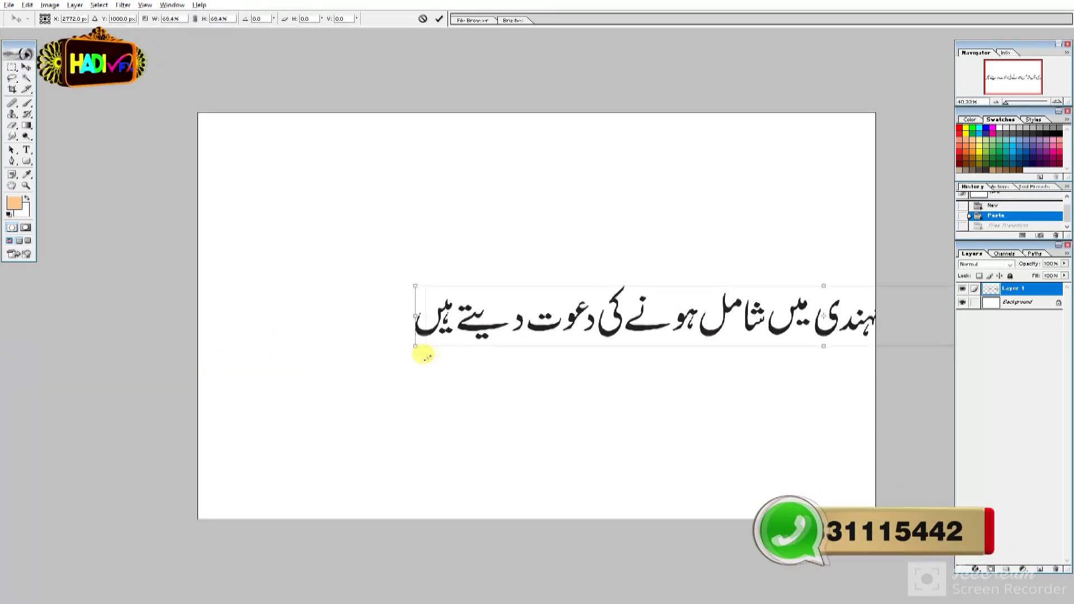
drag(594, 313, 320, 158)
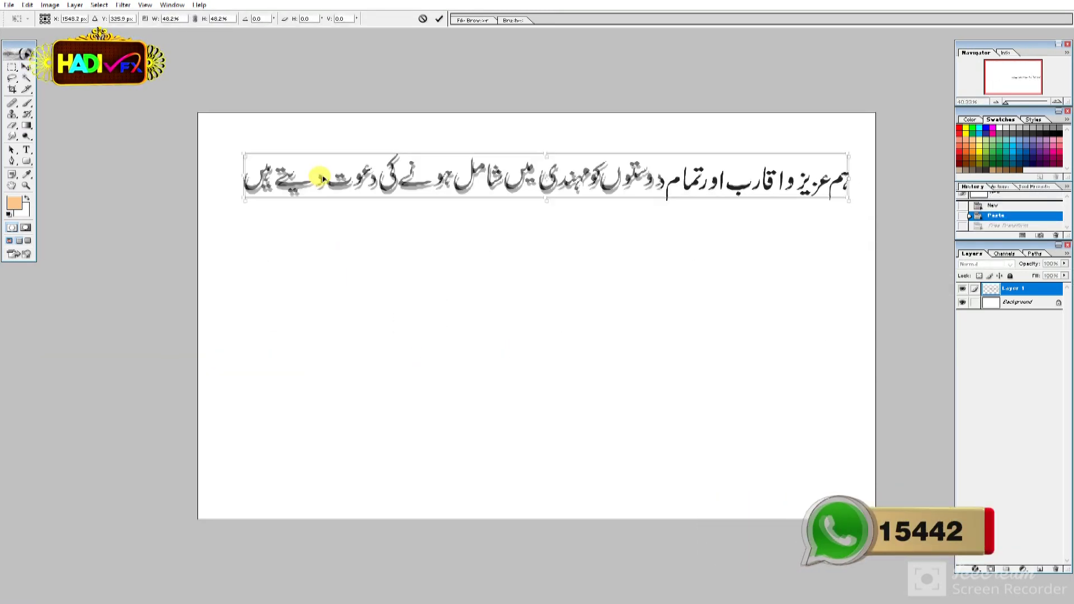
key(Return)
Step: Zoom in to inspect the top line, then zoom out and return to the Urdu text document
key(z)
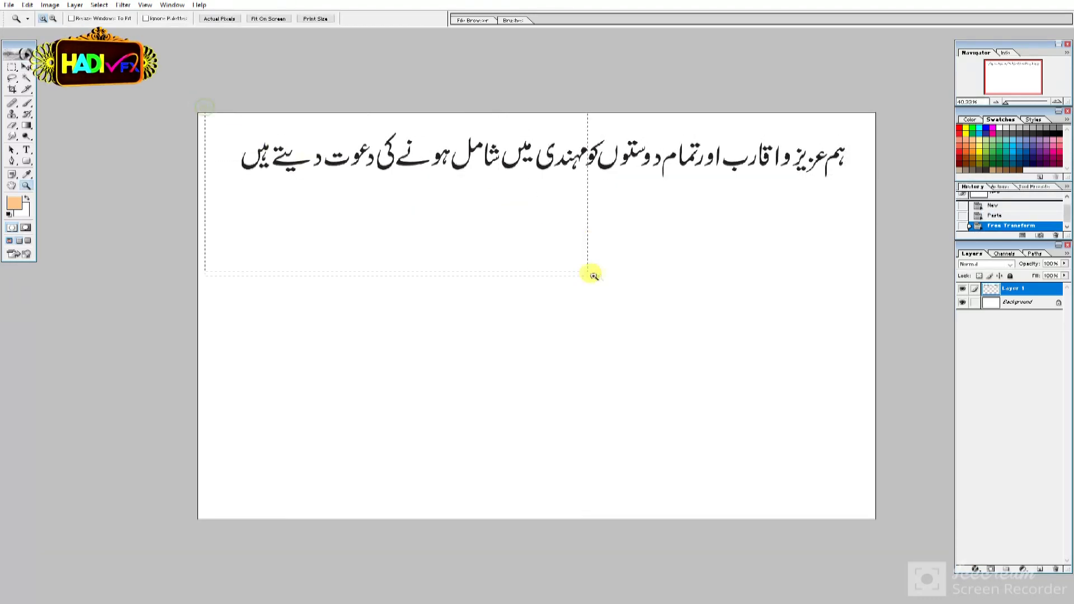
drag(204, 107, 592, 275)
click(695, 170)
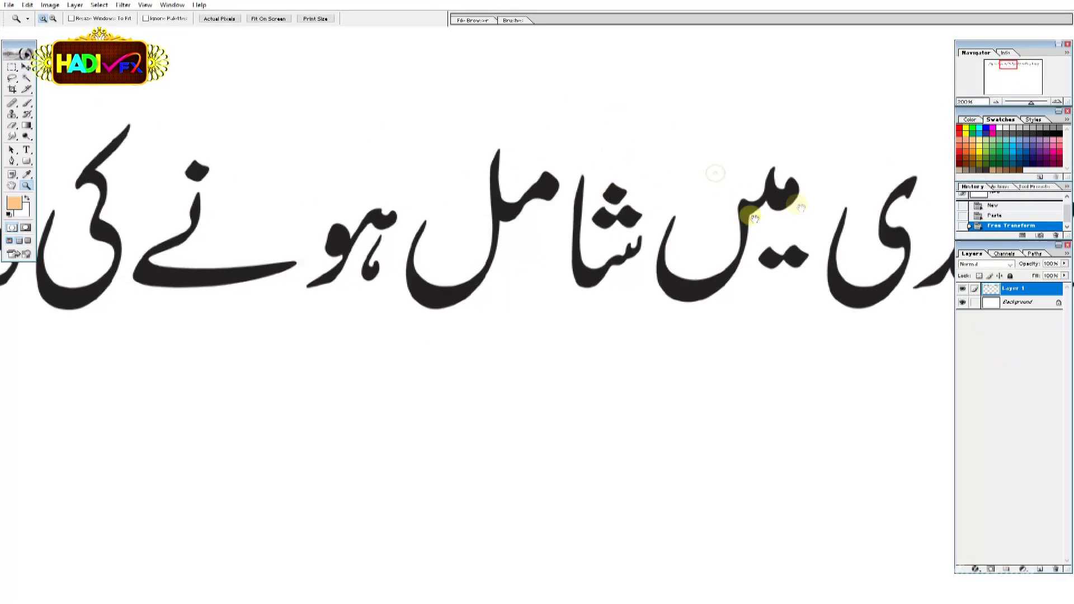
click(585, 200)
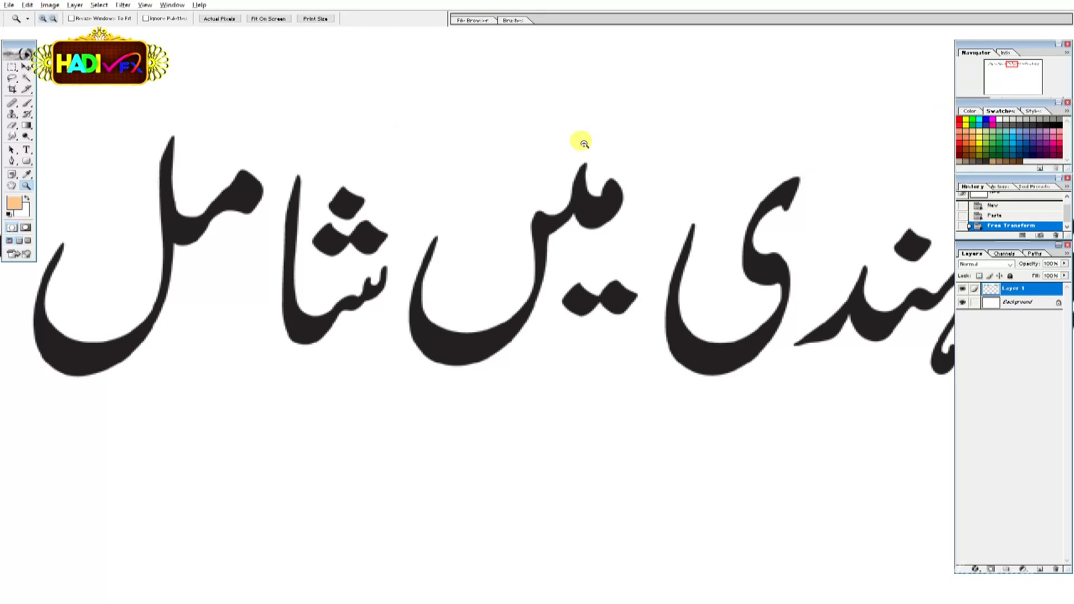
key(ctrl+minus)
key(ctrl+minus)
key(ctrl+minus)
key(v)
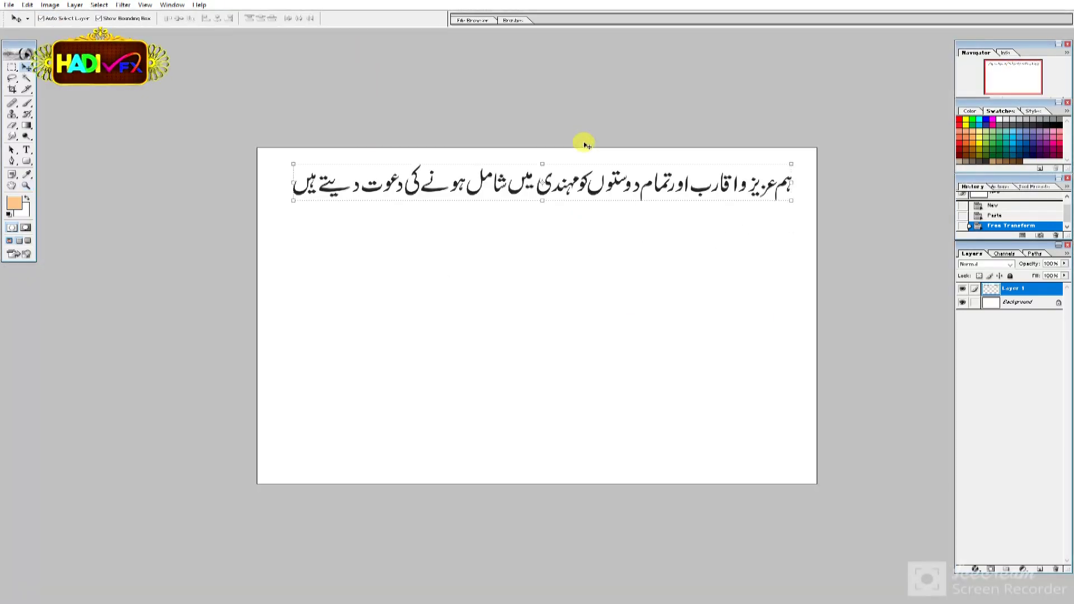
key(f)
click(512, 60)
key(m)
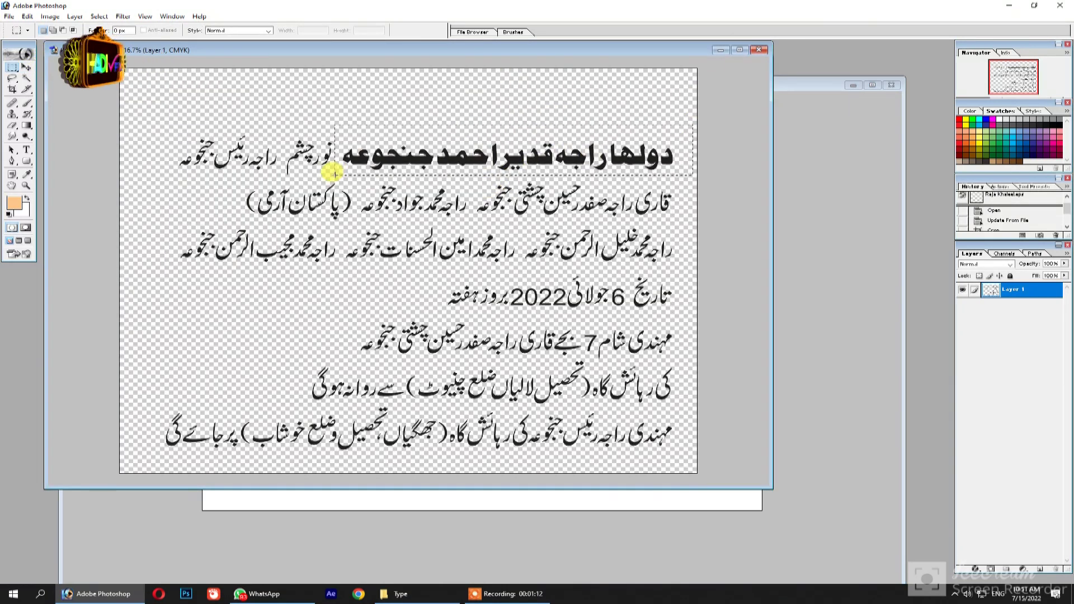
Step: Cut the bold name headline and paste it into the new document
drag(330, 175, 332, 178)
key(ctrl+x)
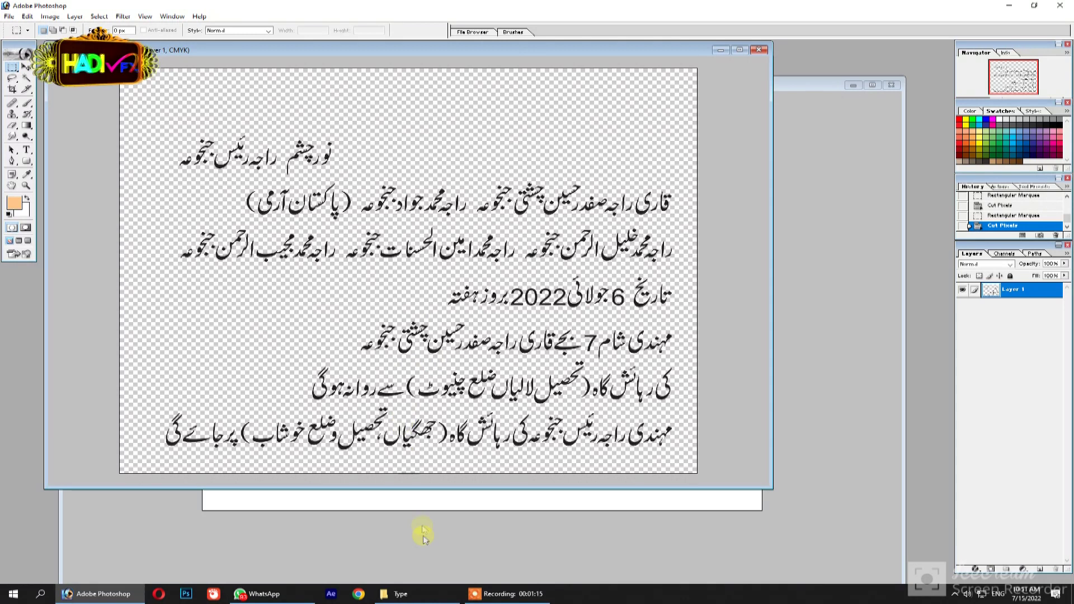
click(423, 534)
key(ctrl+v)
Step: Shrink the pasted headline and move it up beneath the first line
key(v)
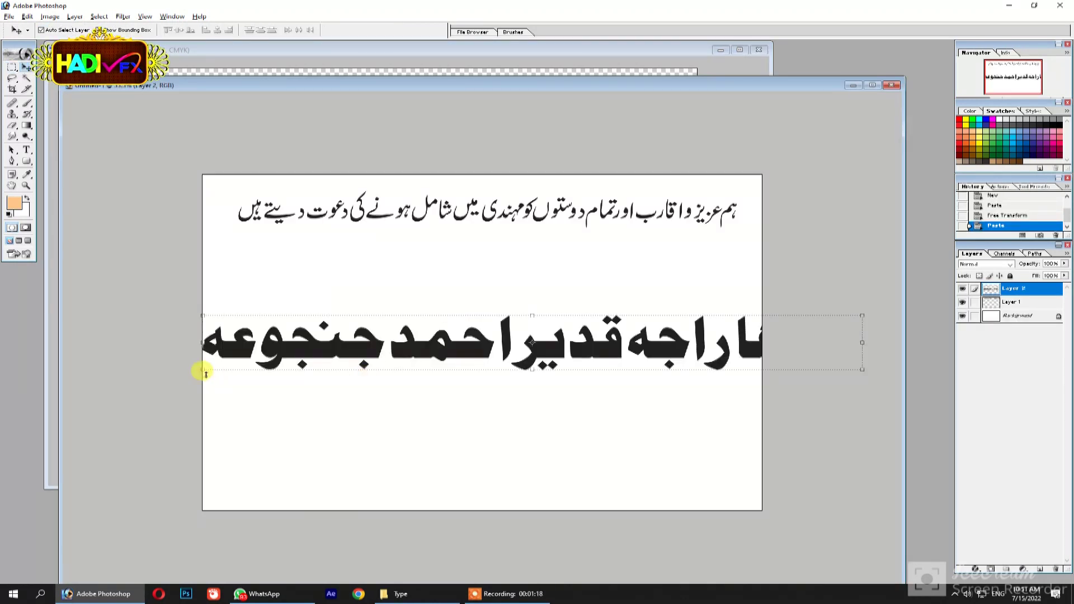
key(super+space)
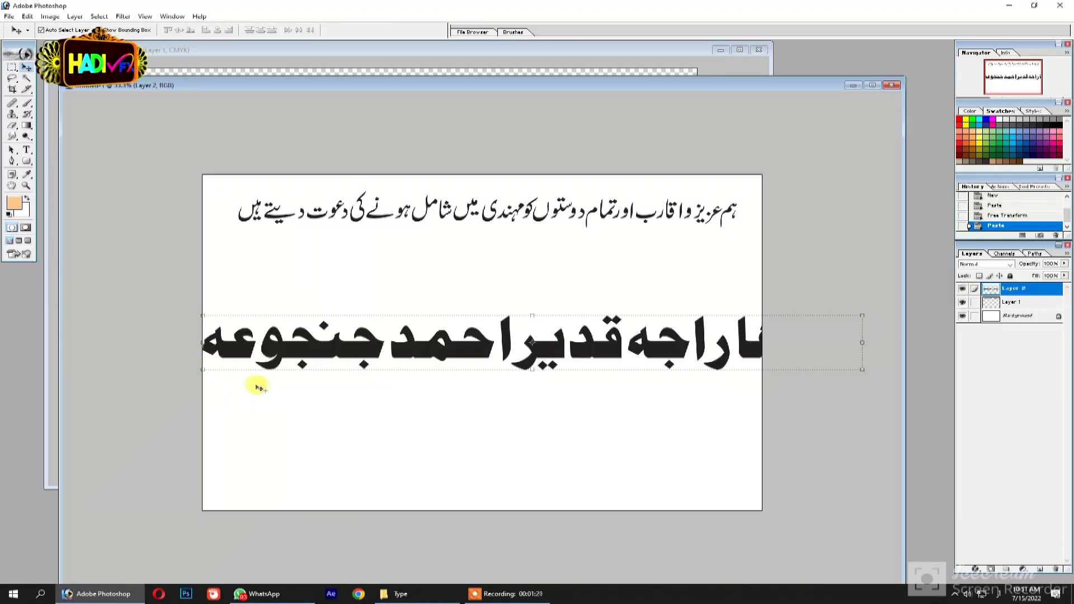
drag(206, 371, 300, 355)
key(Return)
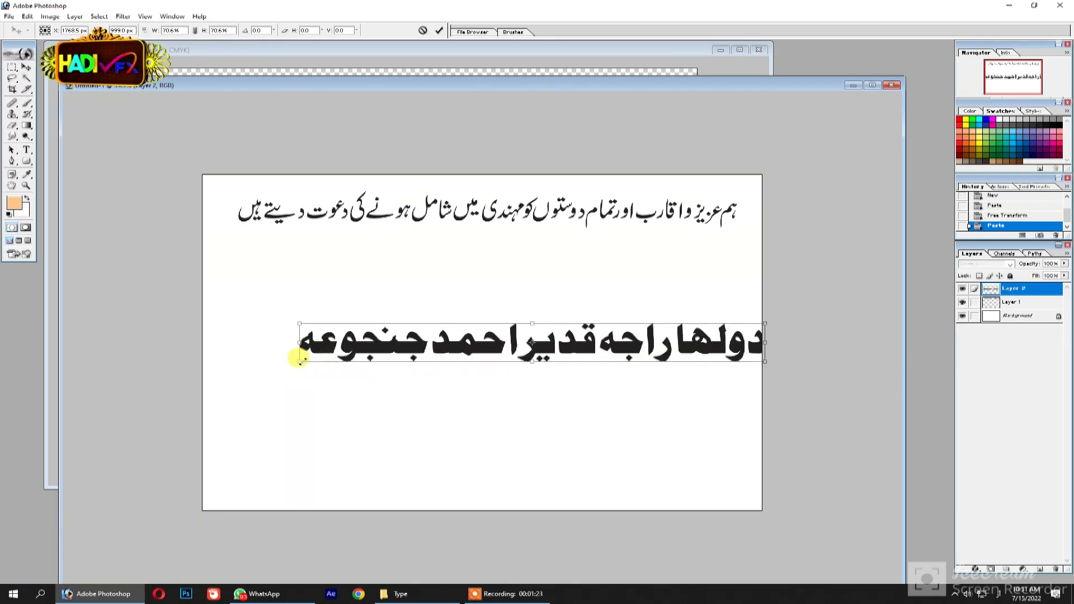
mouse_move(401, 337)
mouse_down()
mouse_move(343, 274)
mouse_move(358, 262)
mouse_up()
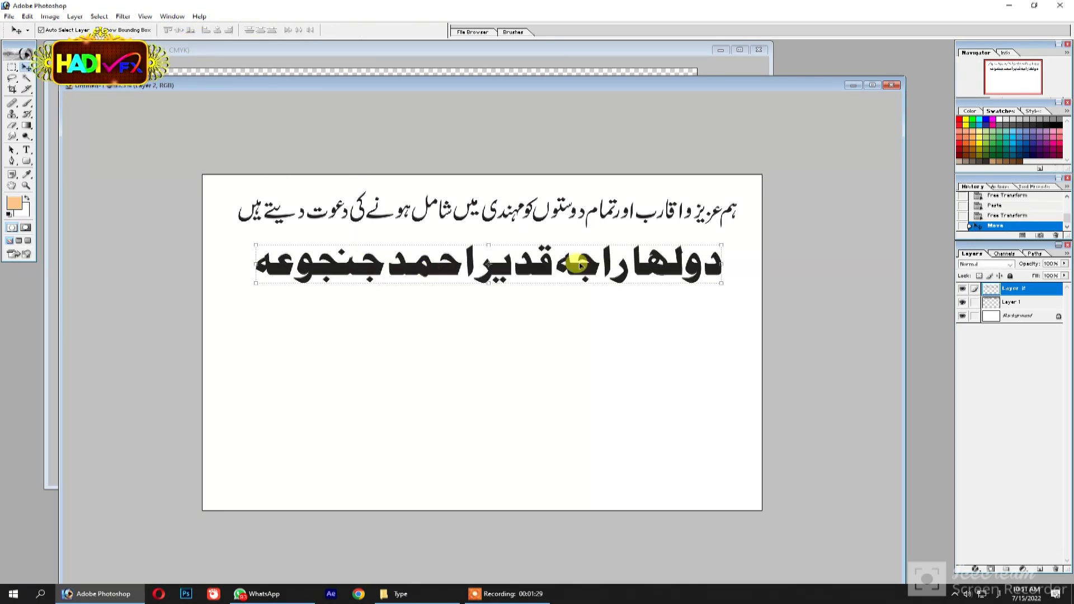
key(super+space)
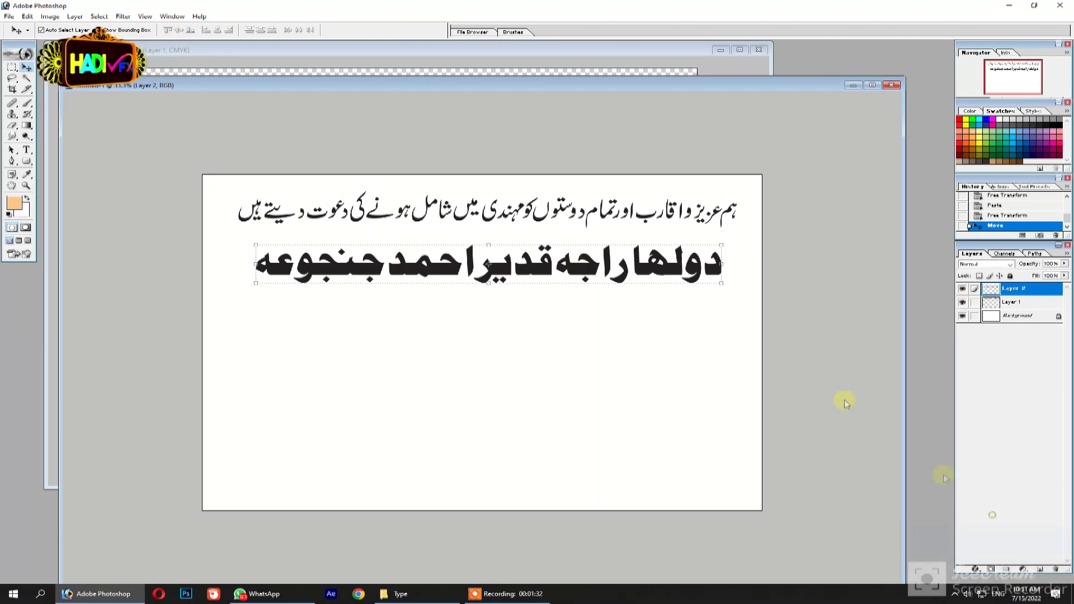
Step: Centre both the headline and the top line horizontally on the canvas
key(ctrl+a)
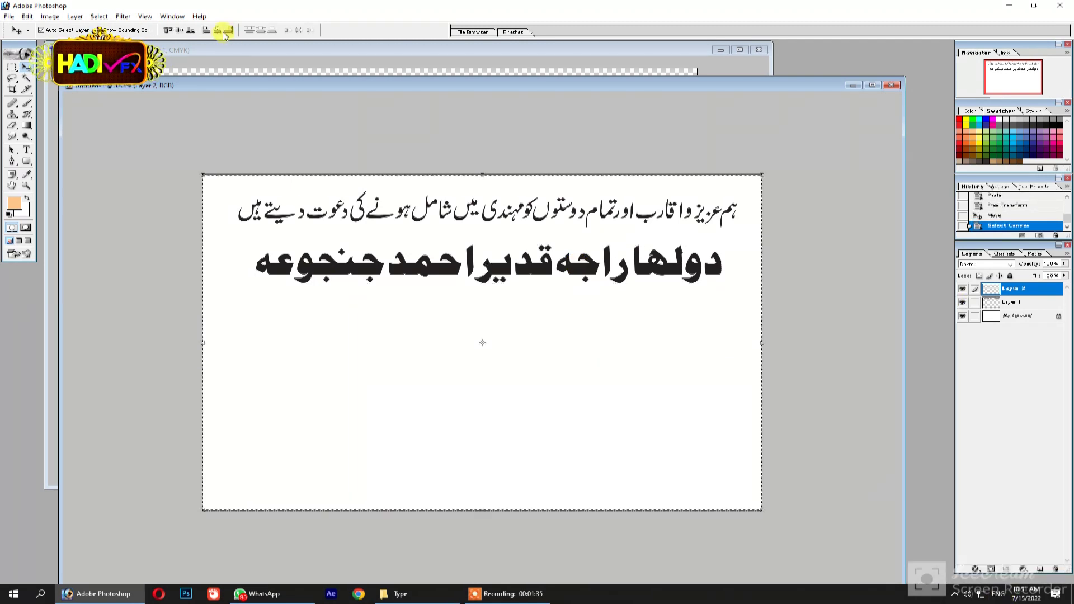
click(229, 29)
key(ctrl+d)
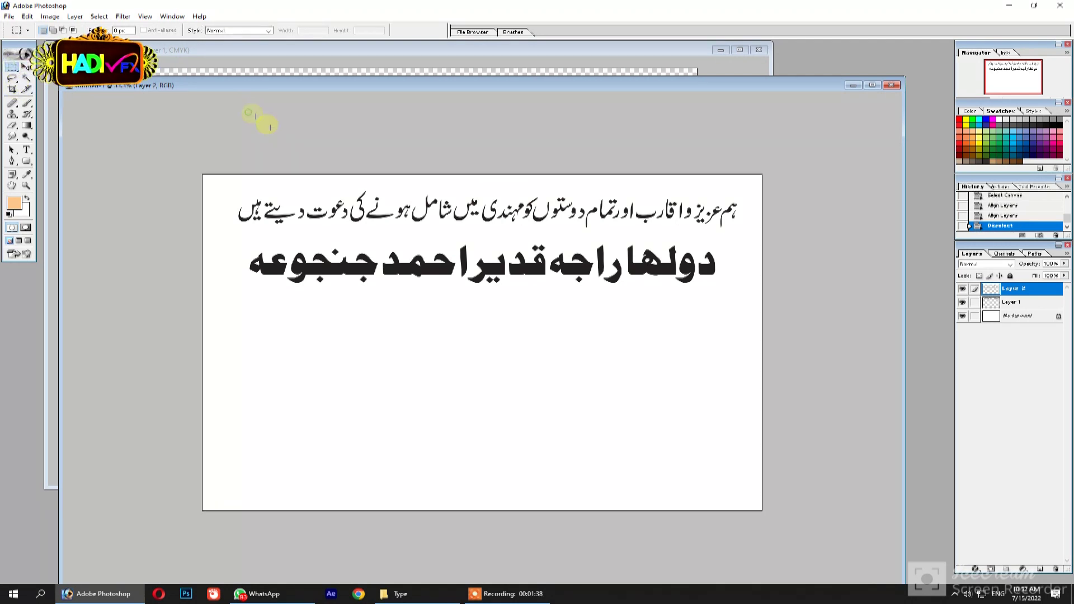
click(316, 196)
key(ctrl+a)
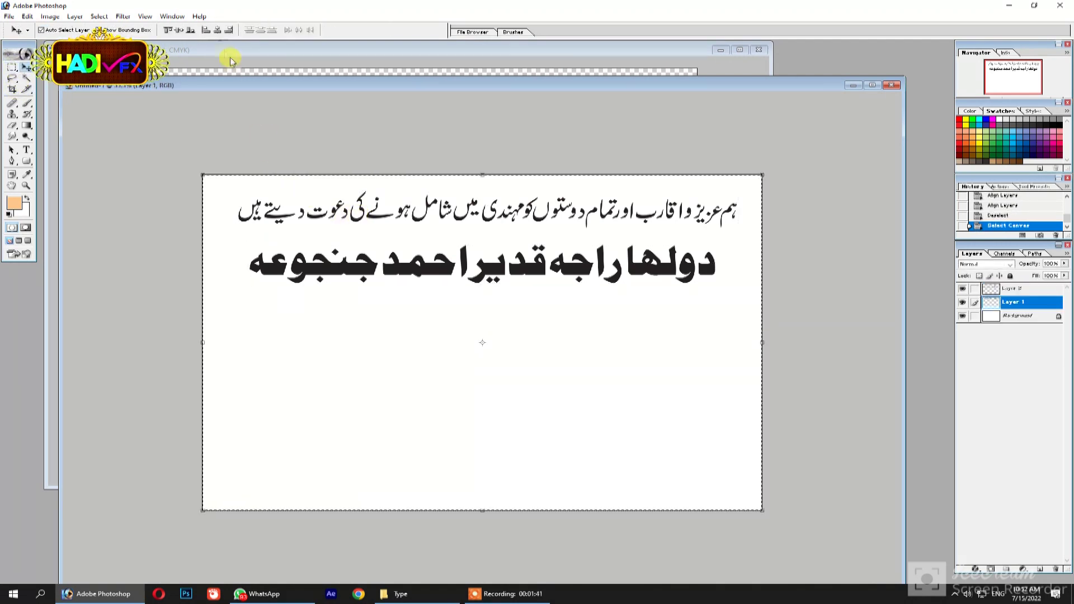
click(218, 30)
key(ctrl+d)
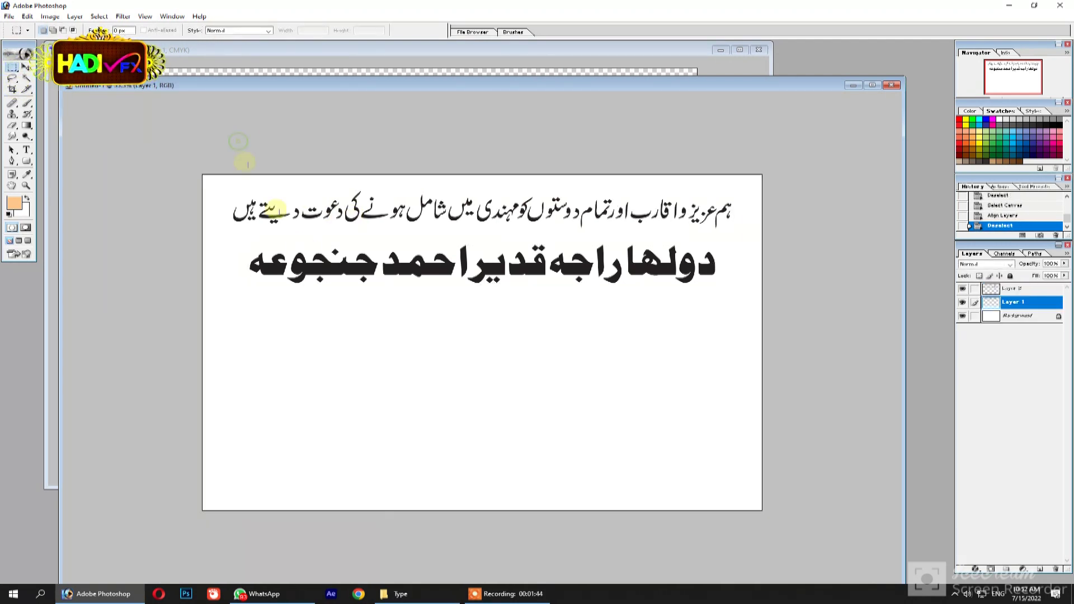
Step: Shrink the headline slightly more, nudge it into place, and zoom in on the upper text
click(442, 260)
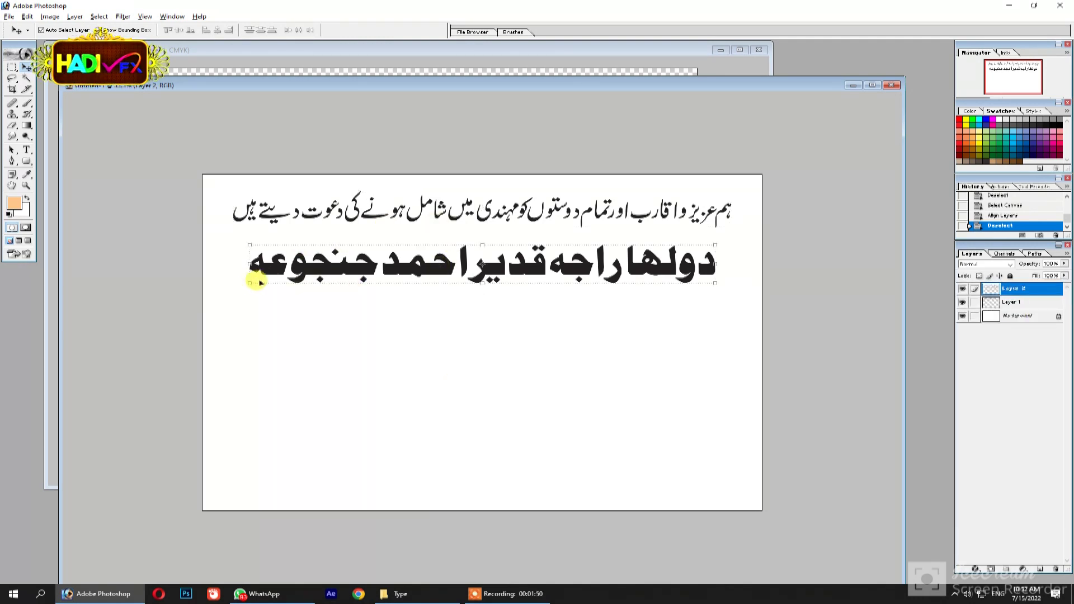
drag(250, 283, 278, 275)
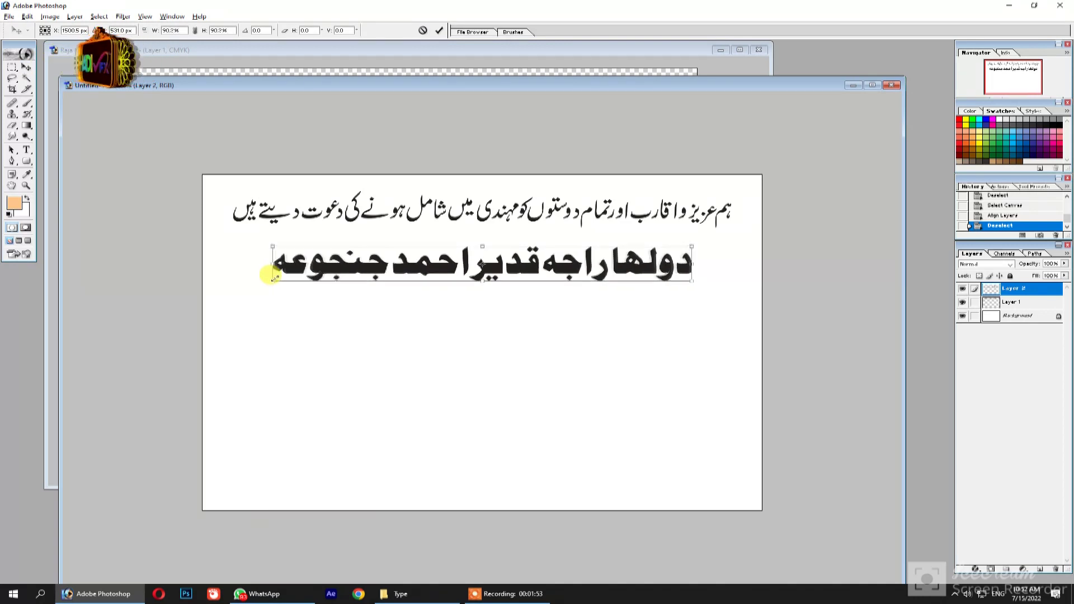
key(Return)
drag(335, 258, 339, 259)
key(z)
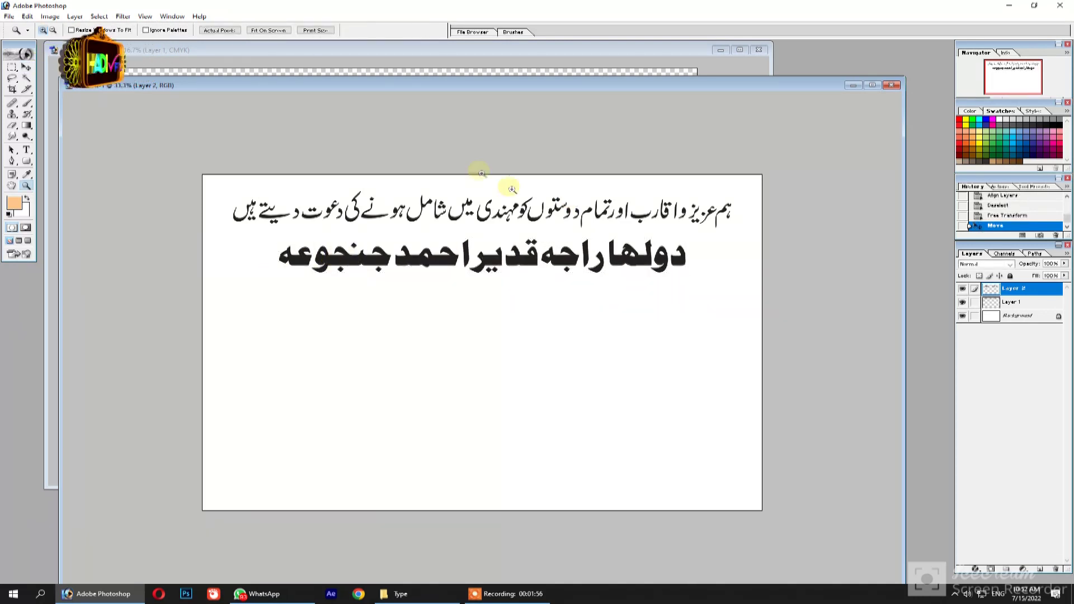
drag(506, 186, 772, 335)
Step: Use the Magic Wand to select and shift the letter ر in the headline
key(w)
click(432, 347)
drag(431, 347, 450, 372)
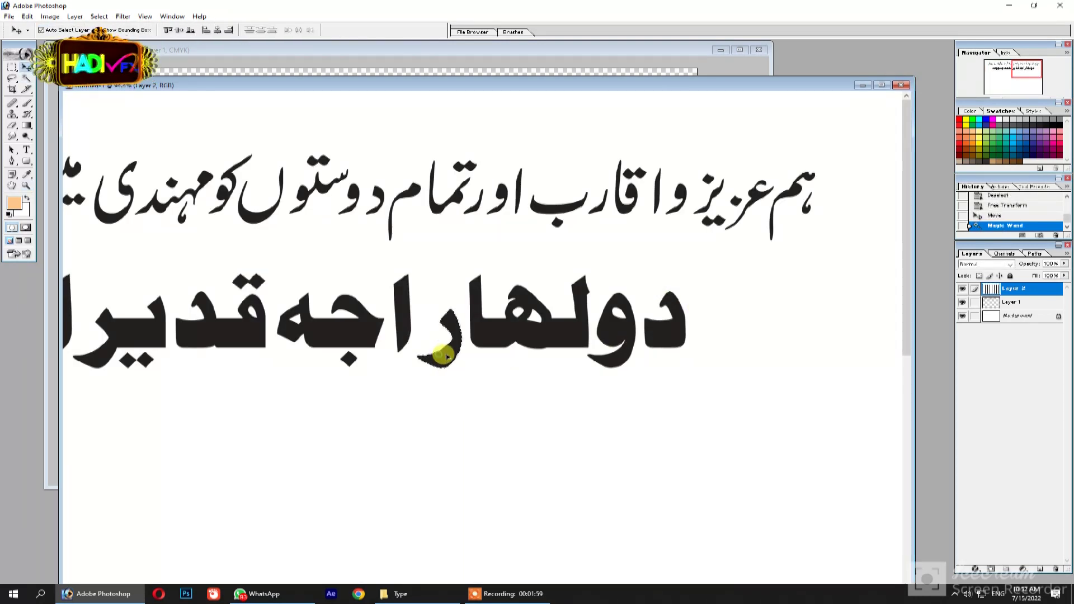
click(503, 319)
key(v)
key(ctrl+d)
Step: Select the headline's first word and scale it to about 76.7%
key(m)
drag(731, 267, 416, 396)
key(v)
key(super+space)
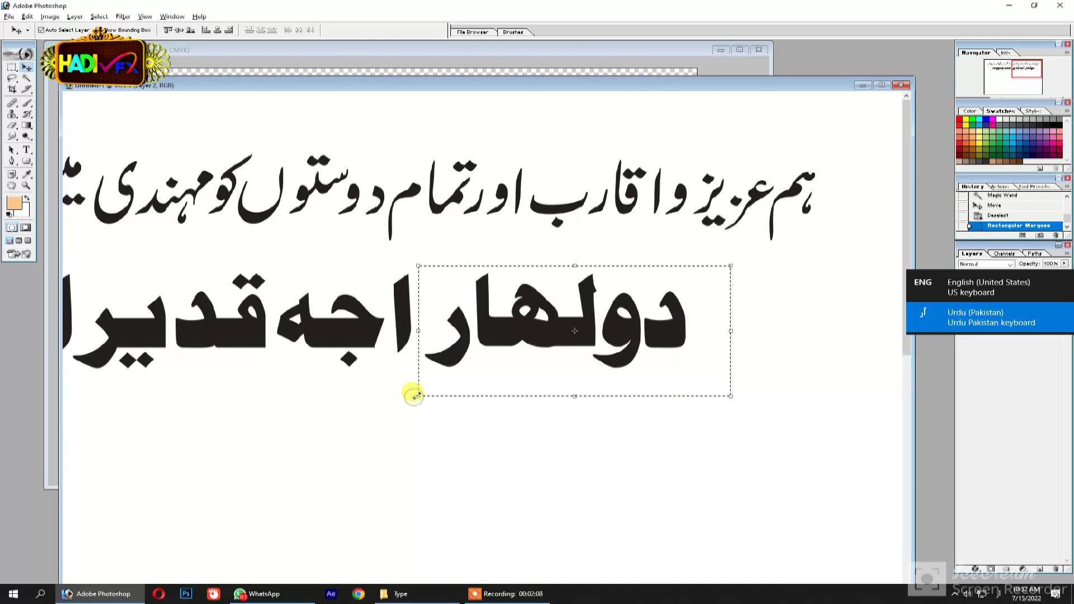
key(ctrl+t)
mouse_move(418, 396)
mouse_down()
mouse_move(478, 360)
mouse_move(455, 352)
mouse_up()
key(Return)
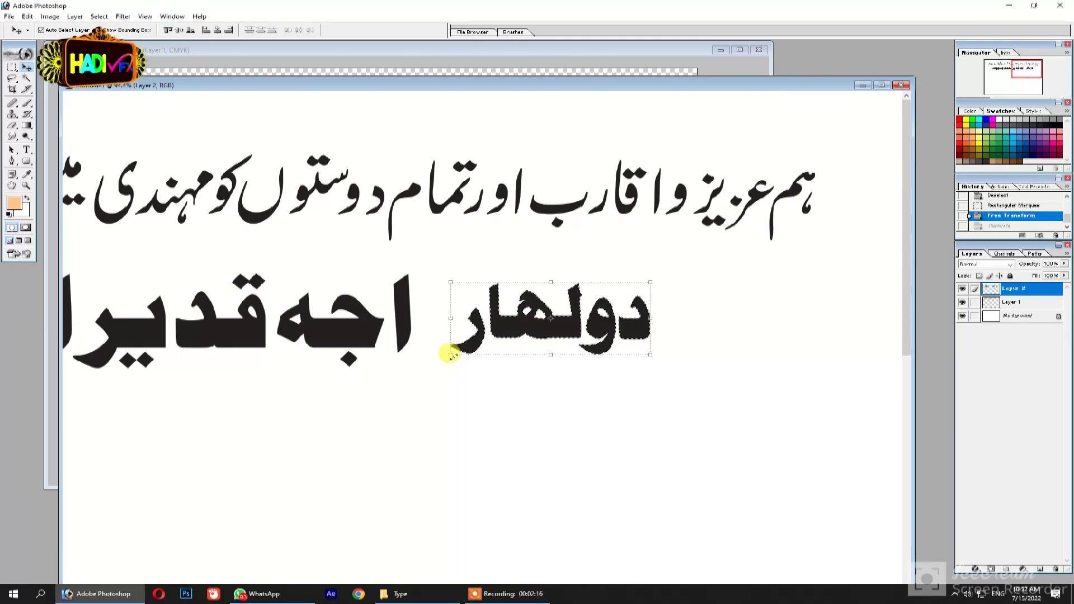
key(Return)
key(ctrl+d)
Step: Zoom out to the whole card and centre the name line horizontally
key(z)
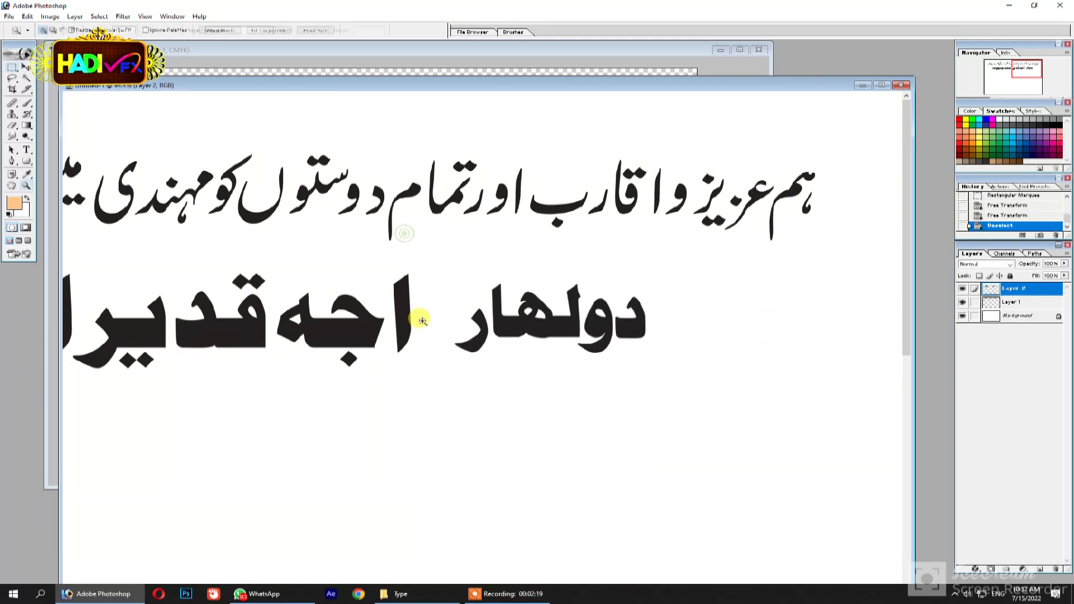
alt+click(420, 313)
alt+click(443, 261)
key(v)
key(ctrl+a)
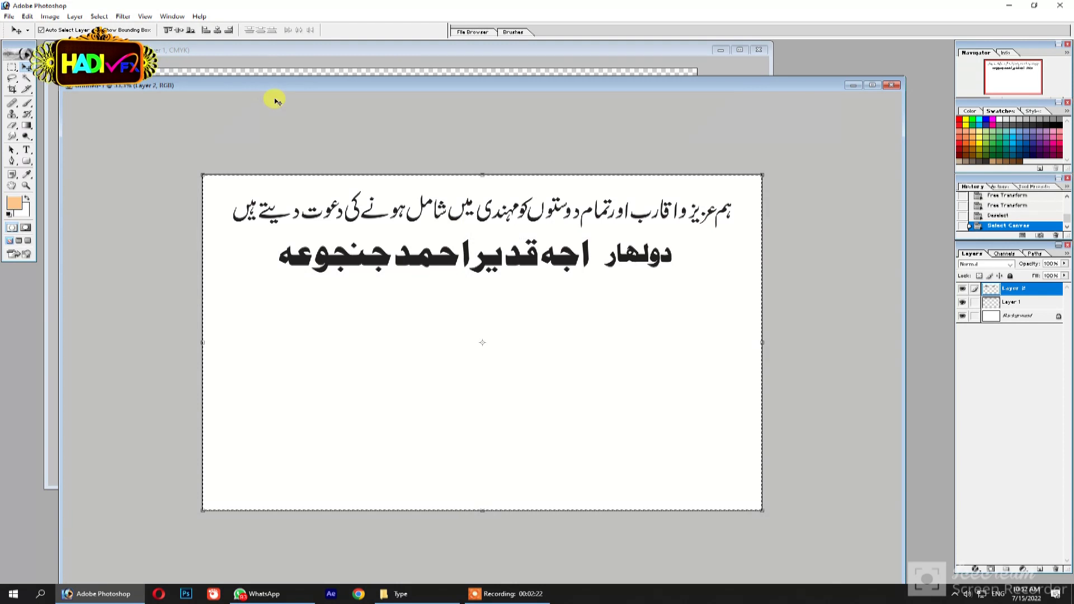
click(218, 30)
key(ctrl+d)
Step: Move the name line's first word closer to the rest and recentre the line
key(m)
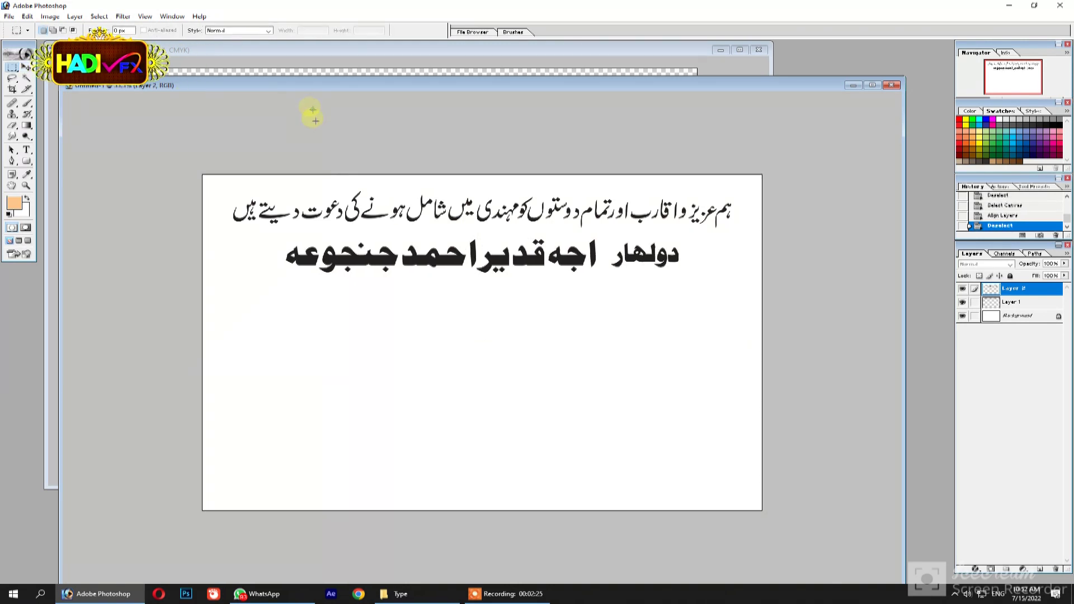
drag(607, 228, 712, 305)
key(v)
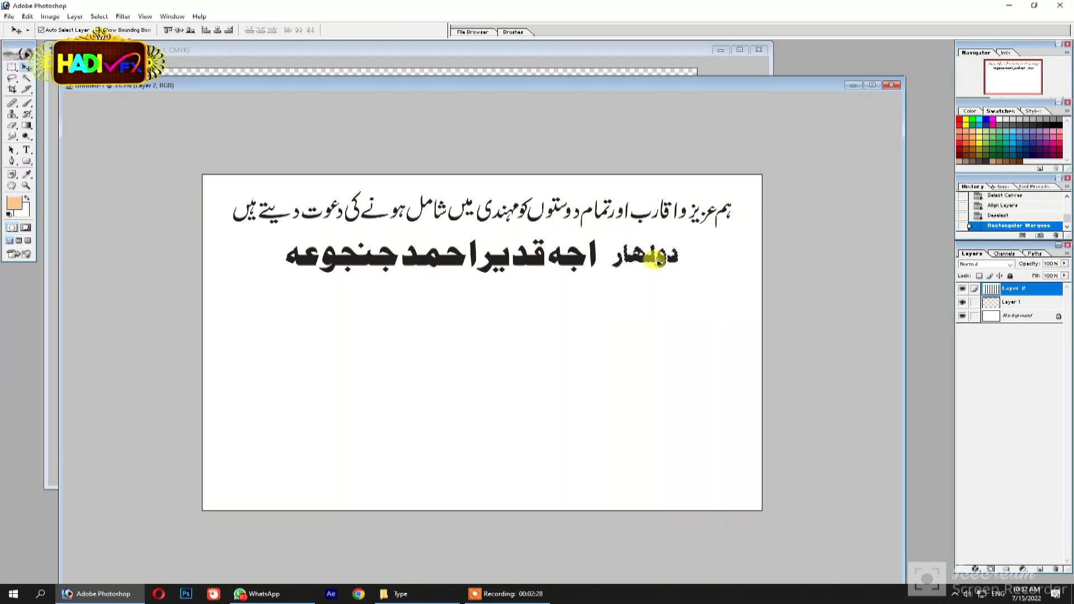
drag(646, 263, 643, 261)
key(ctrl+d)
key(ctrl+a)
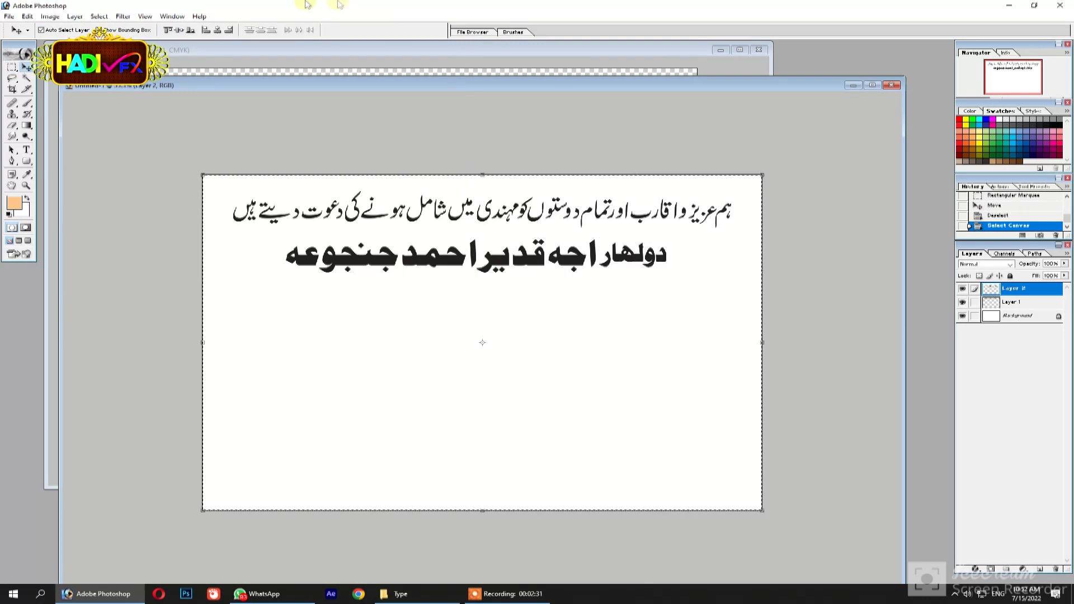
click(220, 32)
key(m)
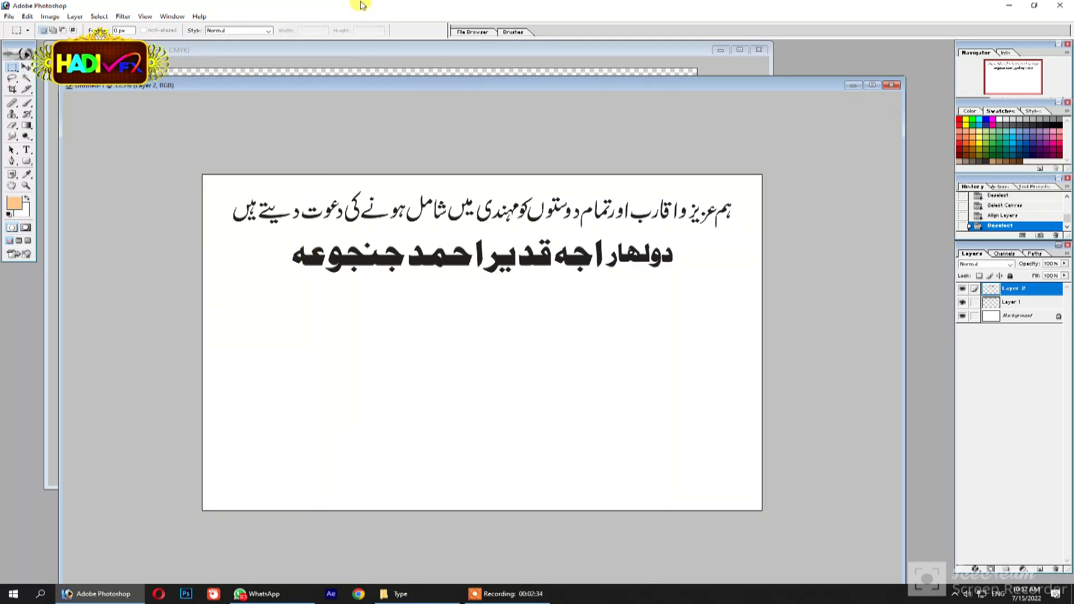
click(356, 52)
key(v)
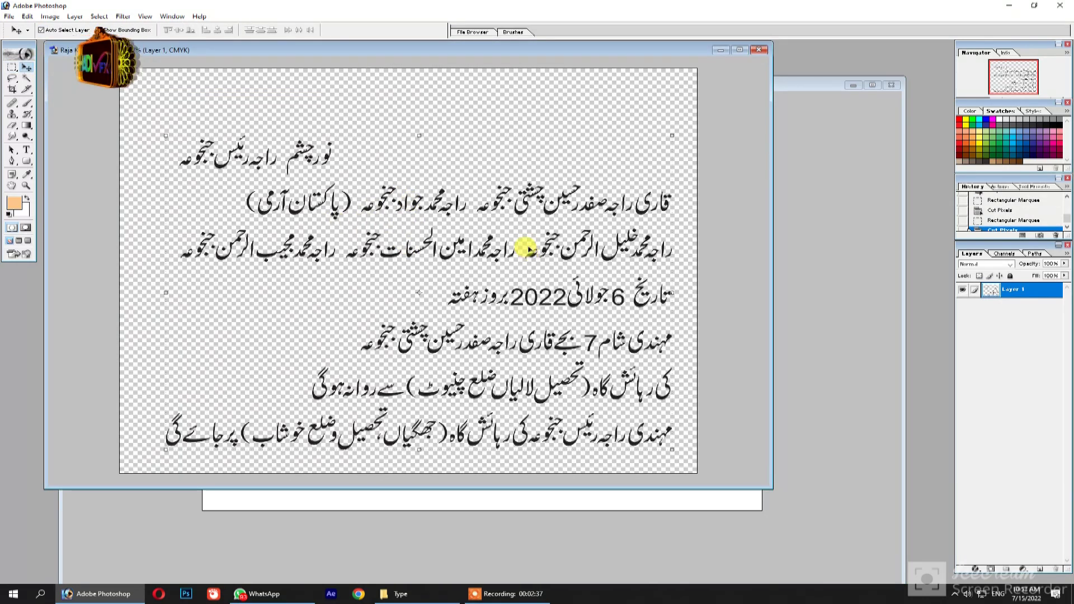
Step: Zoom in on the نور چشم words and move the چشم letters up and left
key(z)
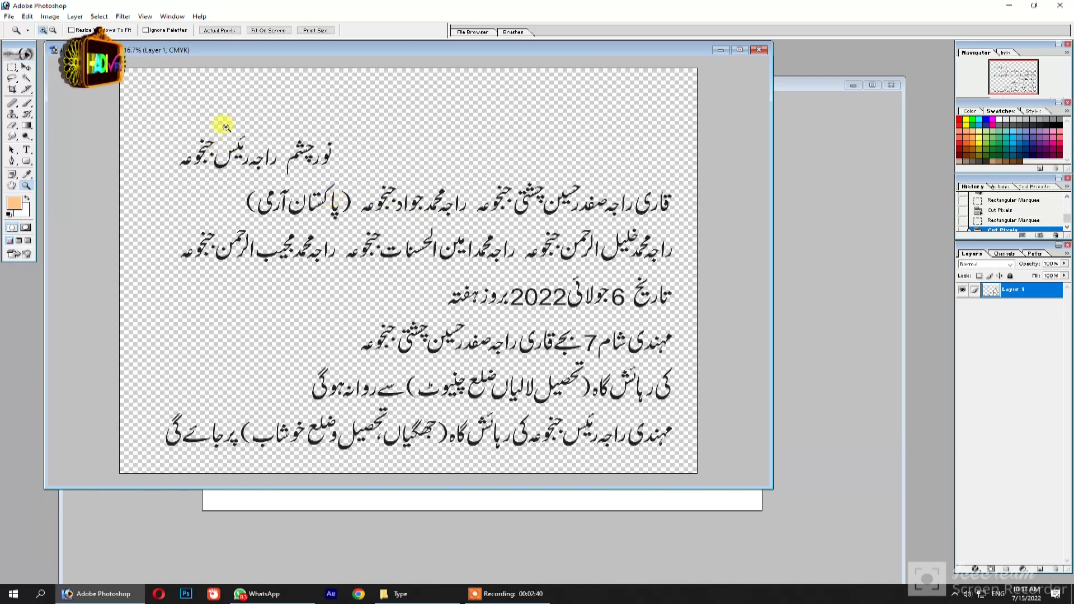
drag(181, 100, 400, 222)
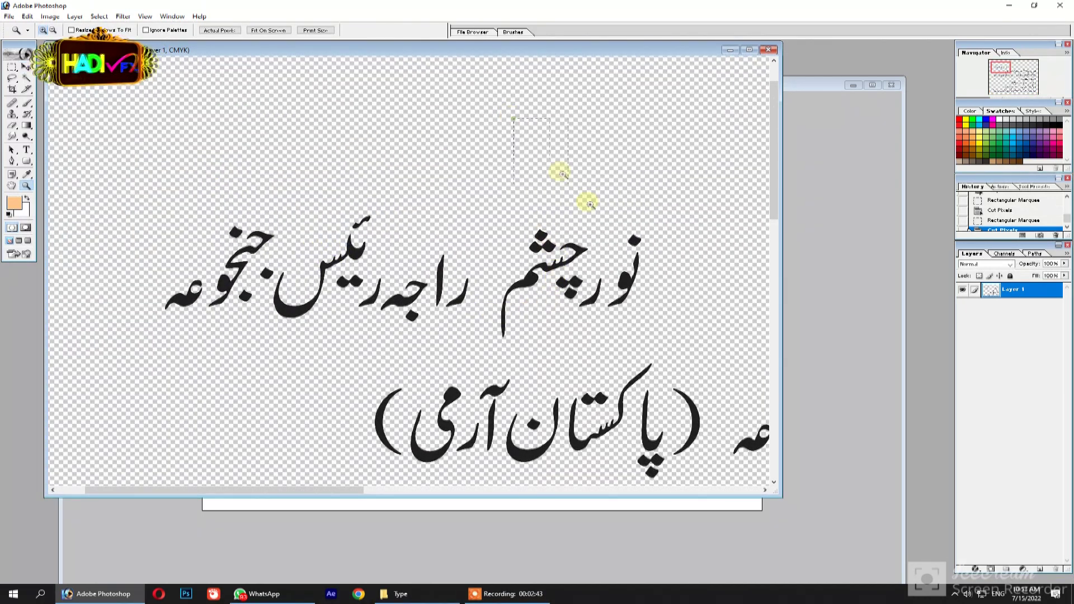
drag(636, 428, 635, 429)
key(w)
click(517, 213)
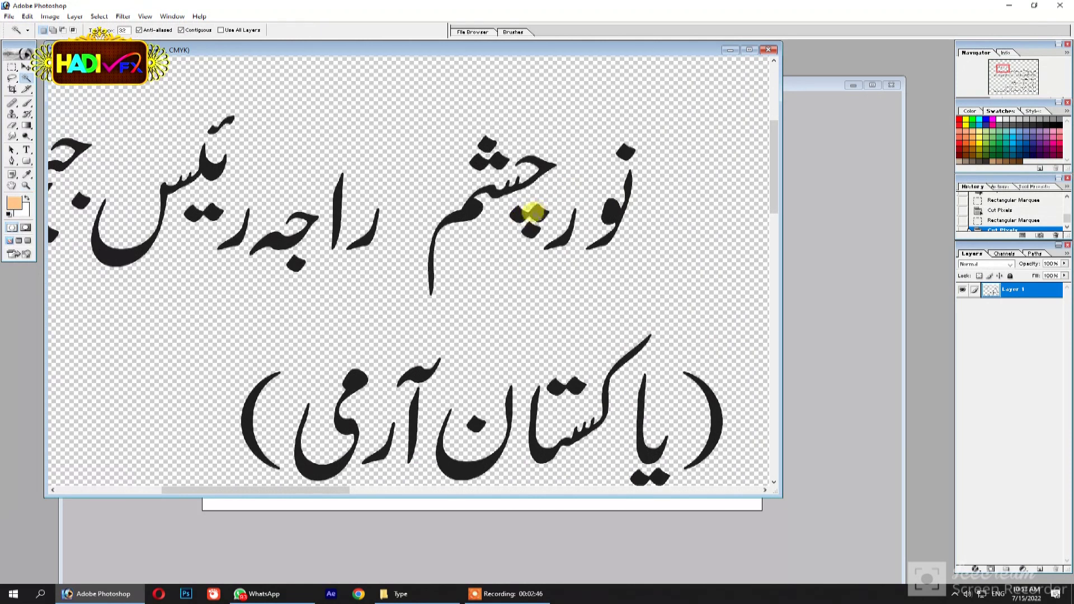
key(v)
mouse_move(534, 205)
mouse_down()
mouse_move(503, 139)
mouse_move(546, 110)
mouse_up()
Step: Select the نور letters and move them beside راجہ
key(w)
click(612, 206)
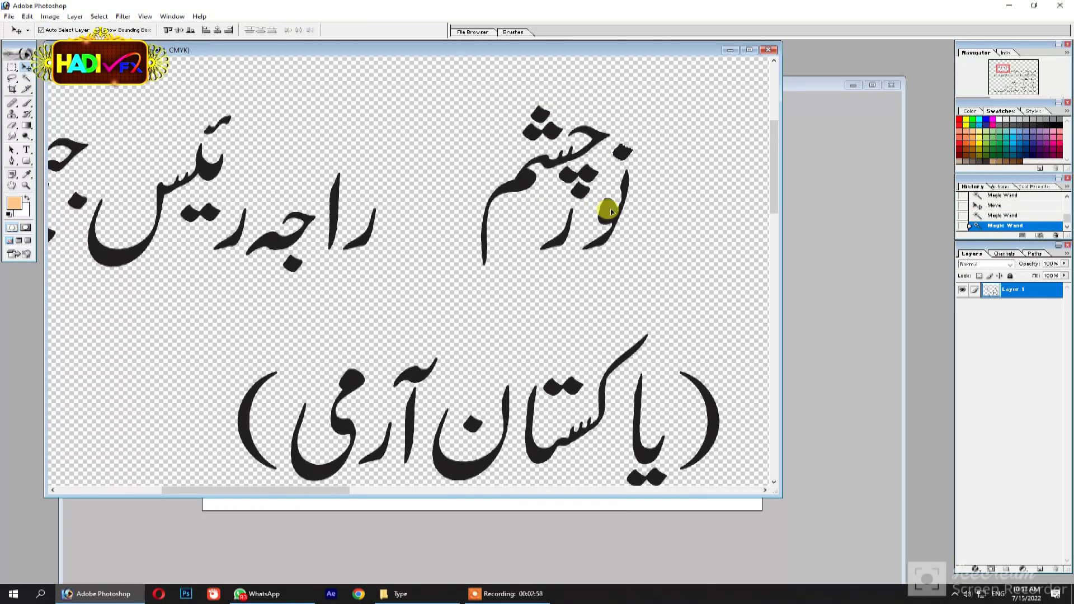
drag(601, 212, 560, 242)
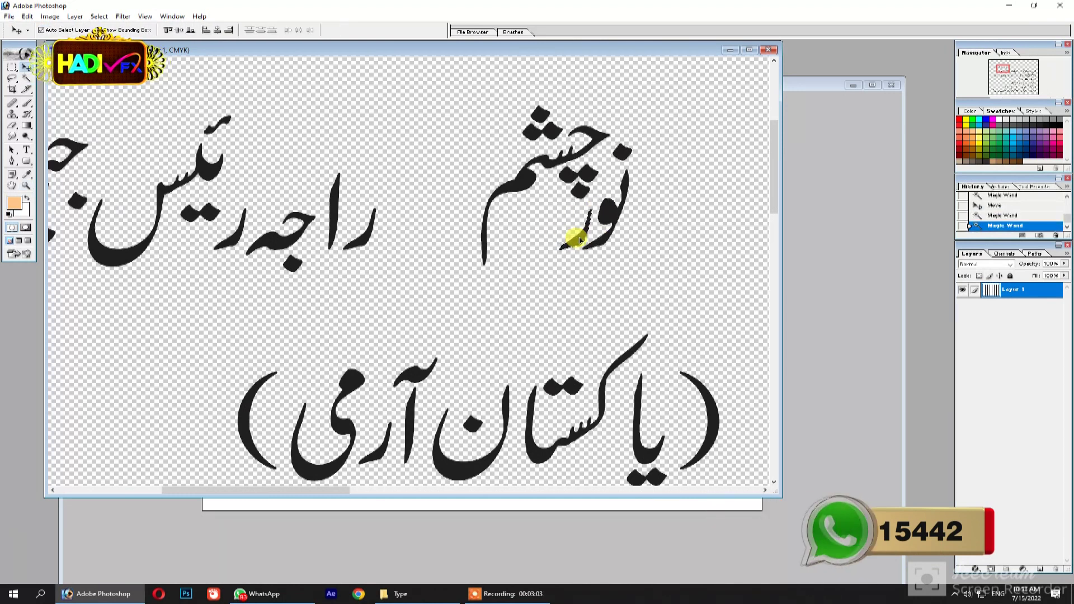
key(m)
mouse_move(559, 242)
mouse_down()
mouse_move(562, 230)
mouse_move(450, 224)
mouse_up()
key(v)
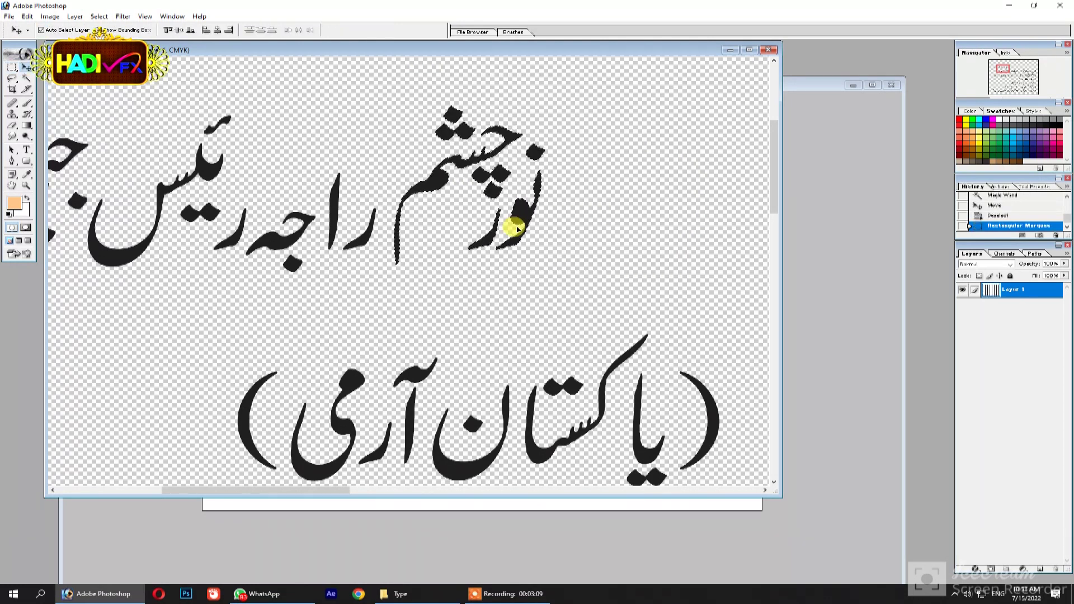
Step: Deselect, zoom out and marquee-select the whole نور چشم line
key(m)
key(ctrl+d)
key(ctrl+minus)
key(ctrl+minus)
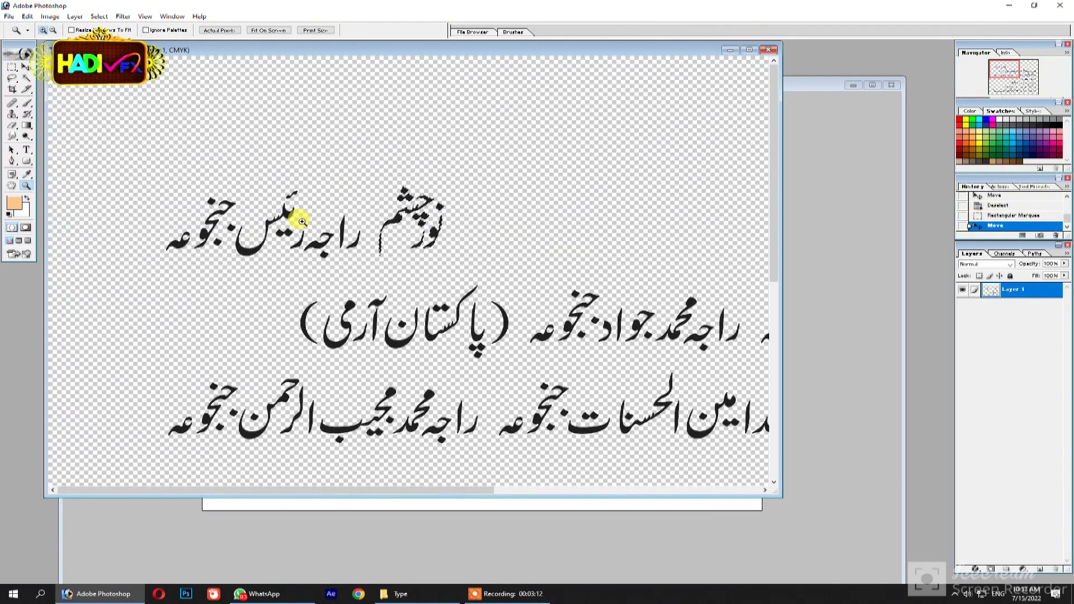
drag(192, 244, 162, 258)
Step: Cut the نور چشم line, paste it into the card, and place it below the name
key(ctrl+x)
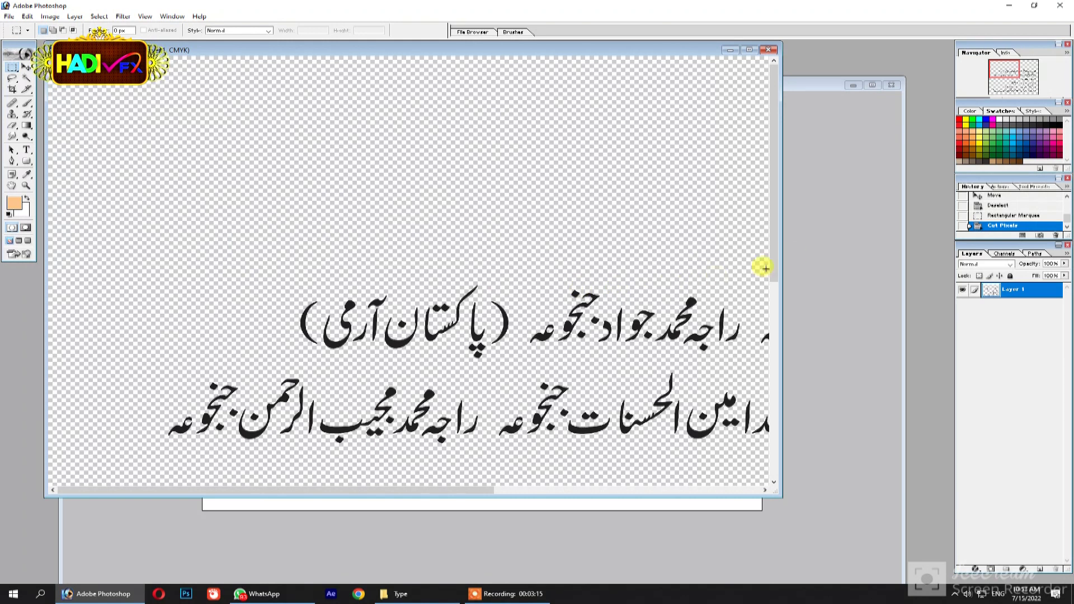
key(ctrl+Tab)
key(ctrl+v)
key(v)
drag(447, 336, 422, 329)
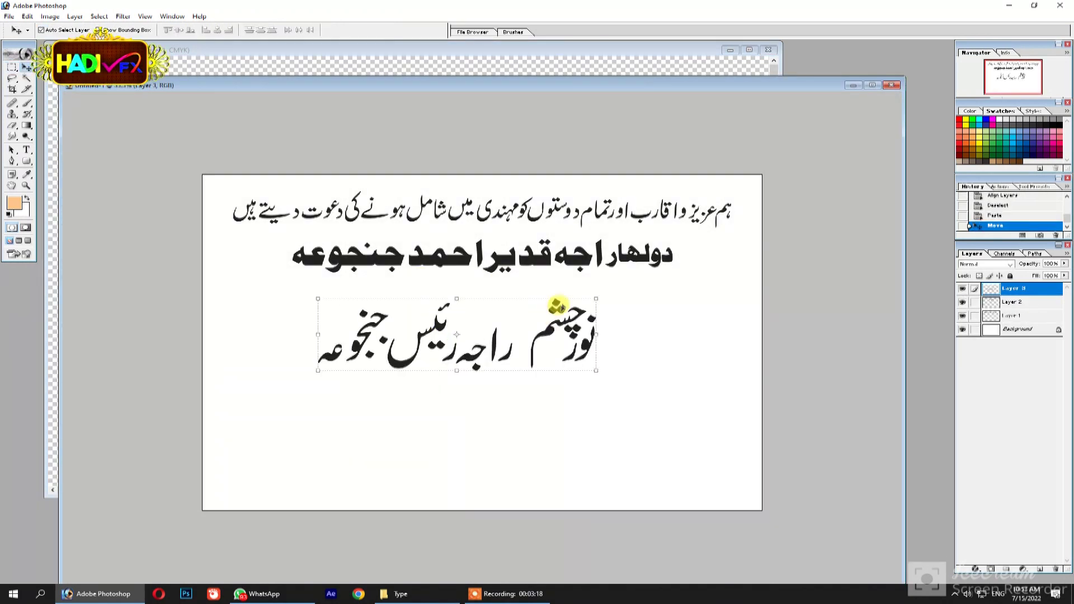
Step: Undo the attempted resizes to keep full size, and centre the line under the name
drag(597, 298, 587, 308)
key(Return)
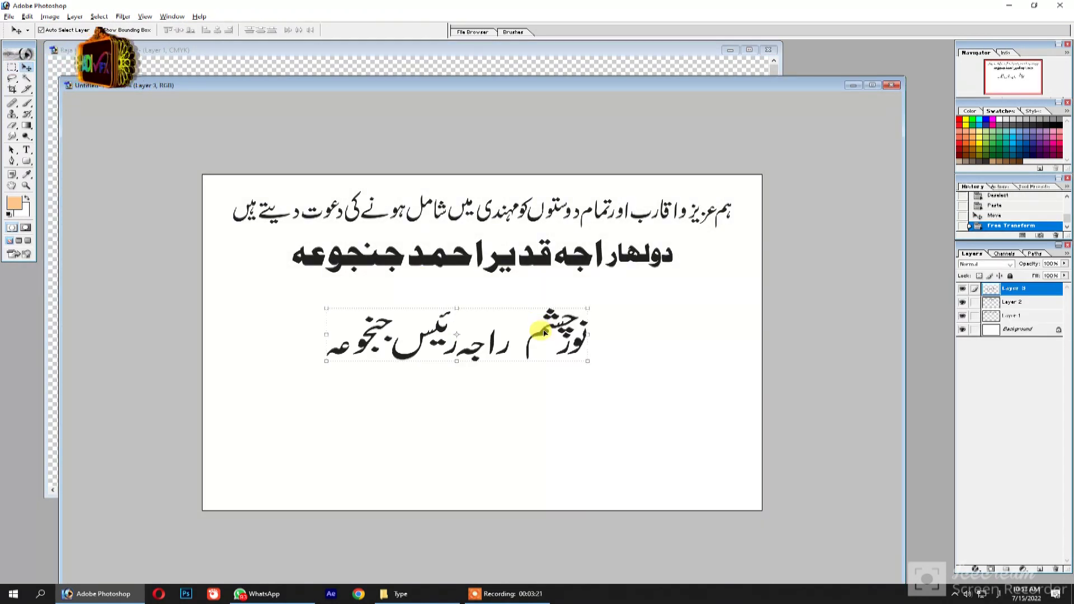
click(997, 597)
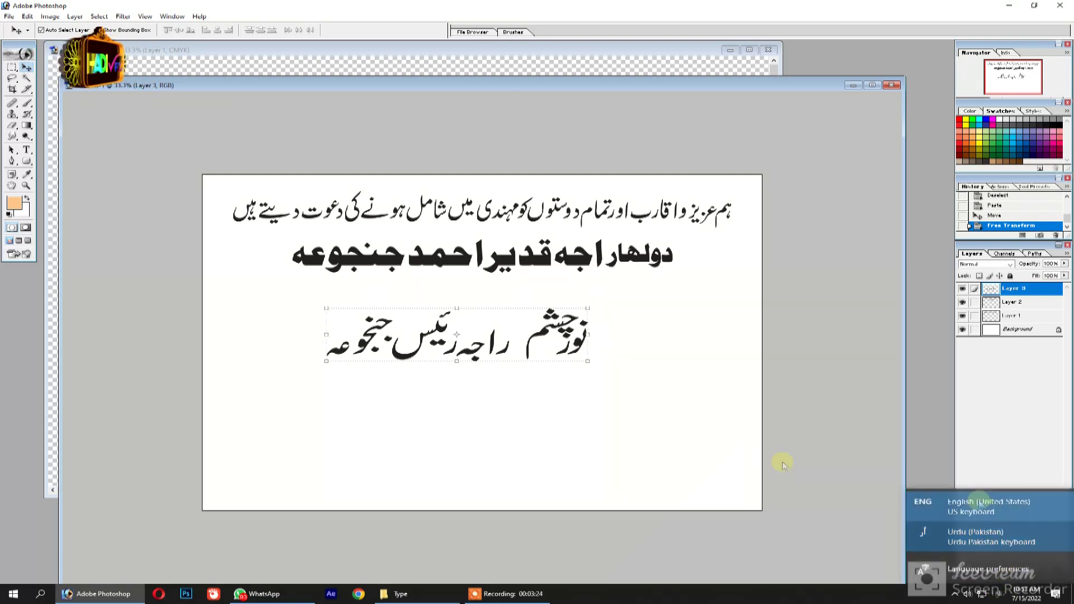
key(ctrl+z)
drag(595, 299, 546, 317)
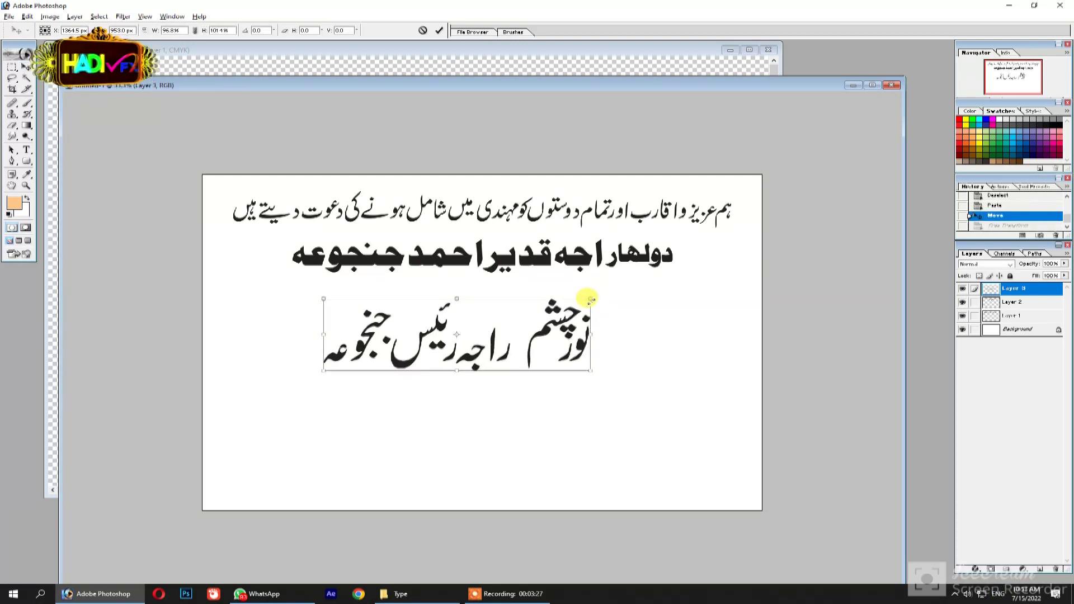
key(Escape)
drag(560, 317, 575, 319)
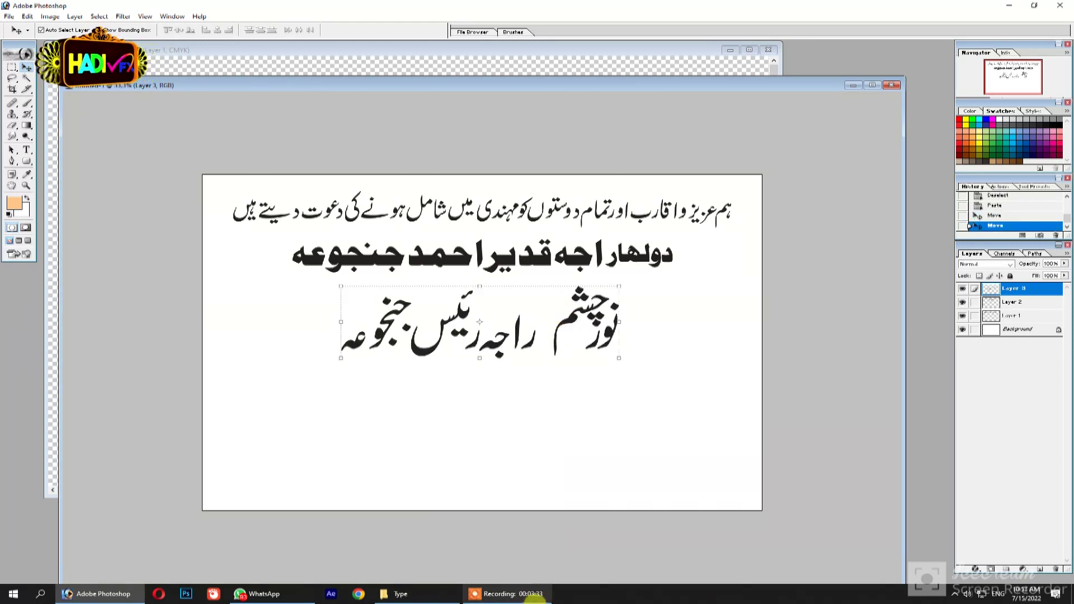
click(716, 583)
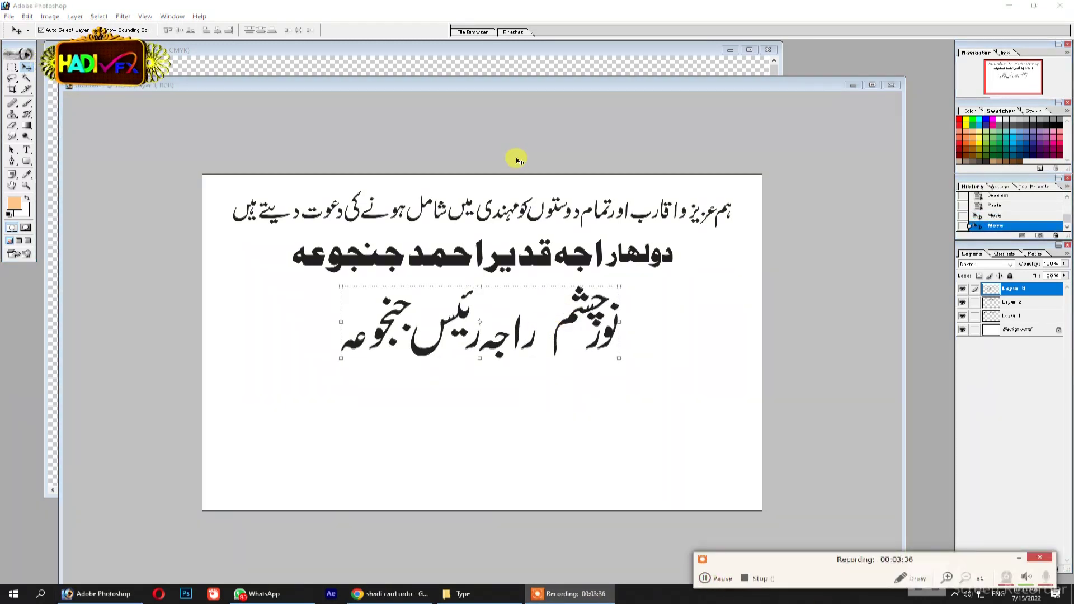
Step: Bring the Urdu text document forward and zoom in on its text in full-screen view
click(532, 53)
key(ctrl+minus)
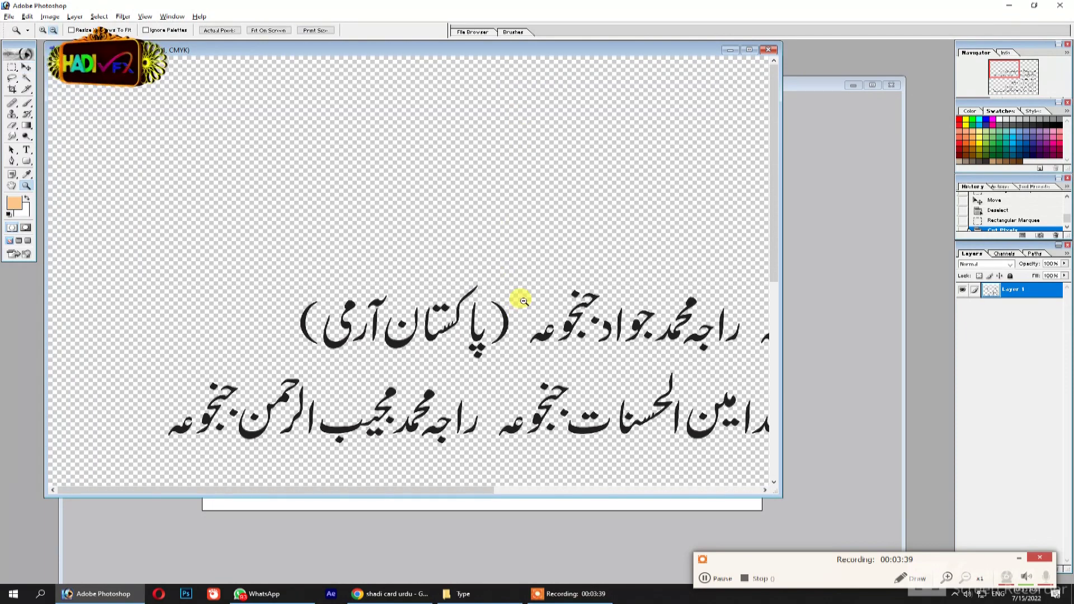
key(ctrl+minus)
key(z)
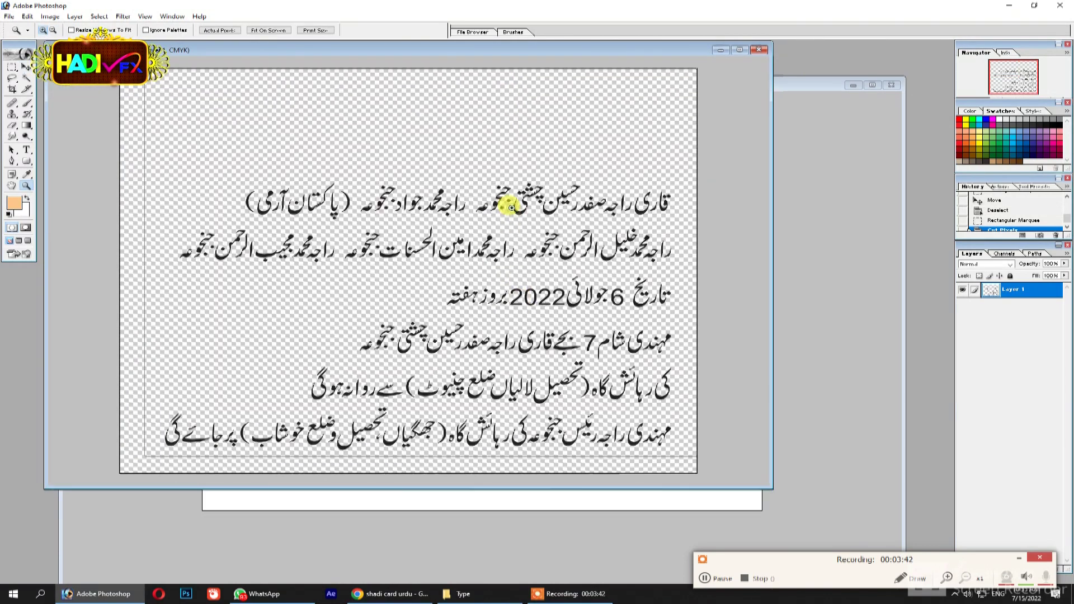
click(257, 285)
click(300, 319)
key(f)
Step: Select the (پاکستان آرمی) words and move them closer to the preceding word
key(m)
mouse_move(172, 225)
mouse_down()
mouse_move(351, 280)
mouse_move(407, 310)
mouse_move(378, 299)
mouse_up()
key(v)
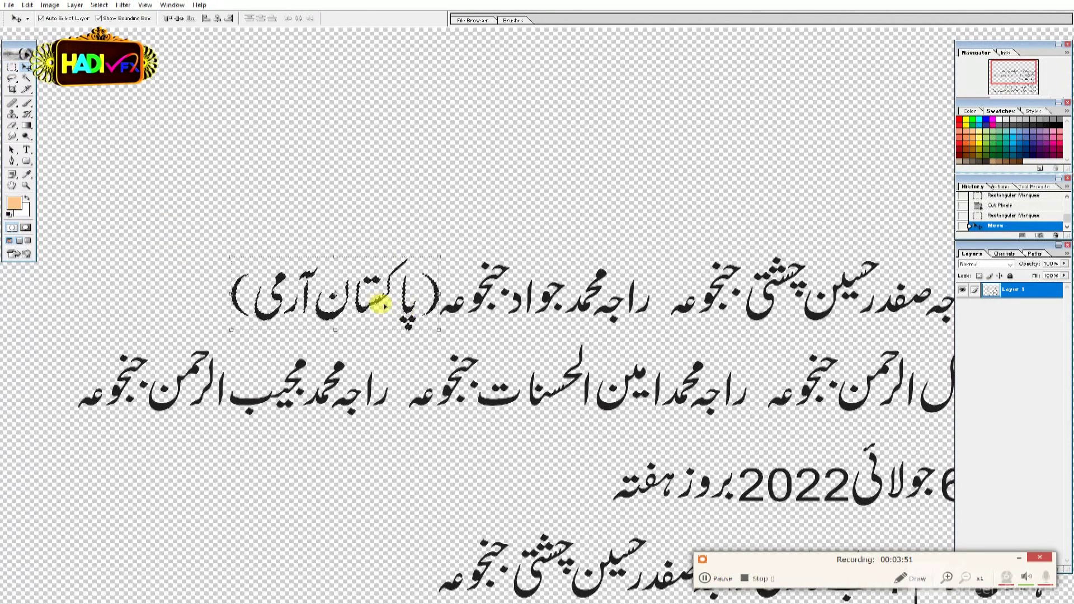
key(h)
drag(697, 288, 619, 290)
key(Tab)
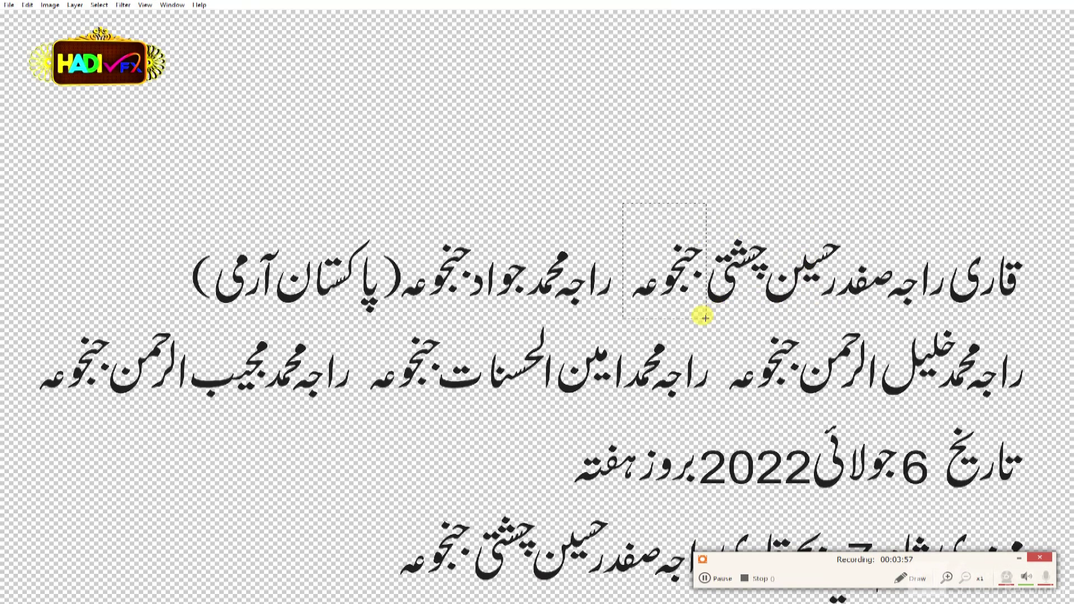
drag(670, 280, 675, 283)
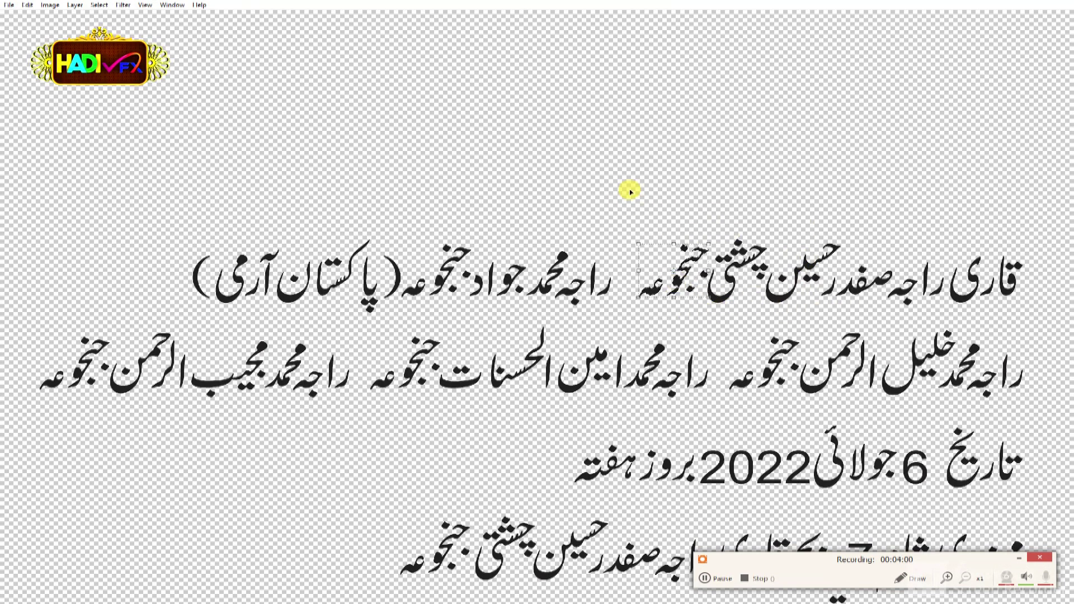
Step: Scroll through the text document to review the remaining lines
scroll(649, 403, down, 2)
scroll(643, 283, down, 2)
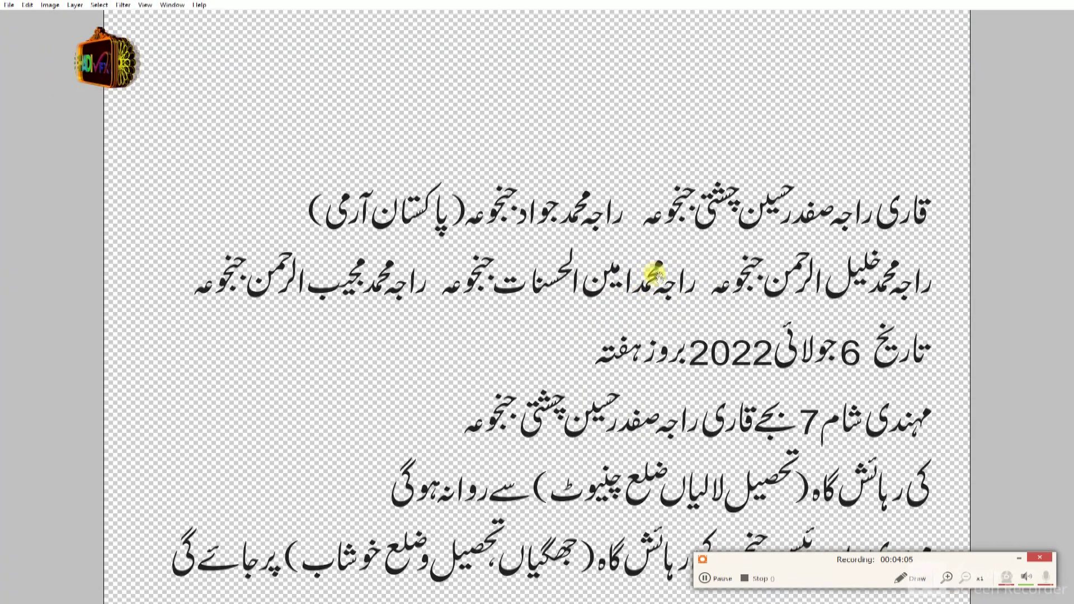
scroll(642, 241, down, 1)
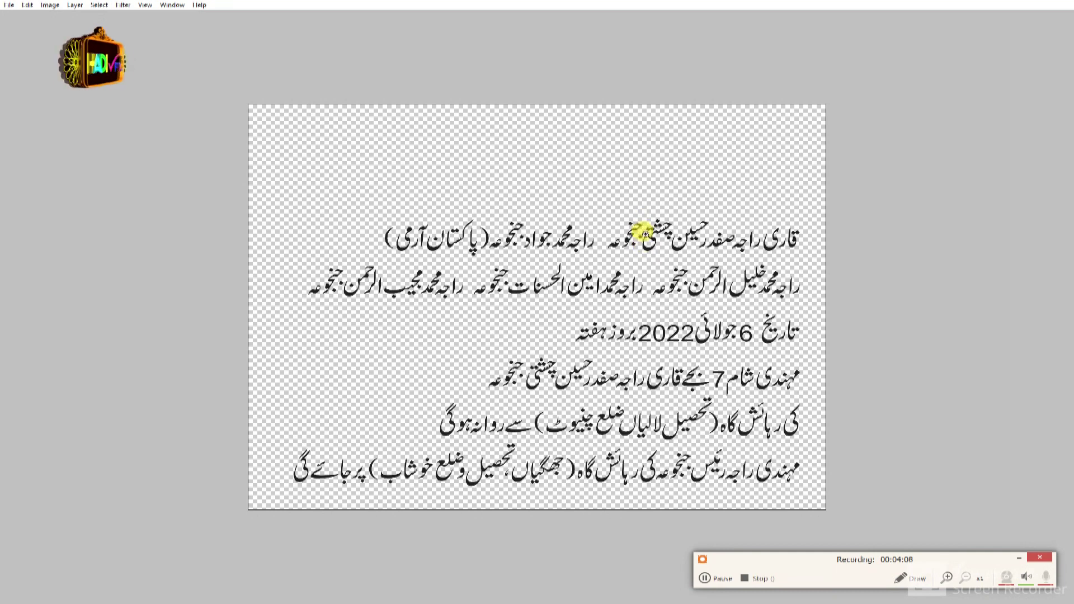
scroll(635, 256, up, 3)
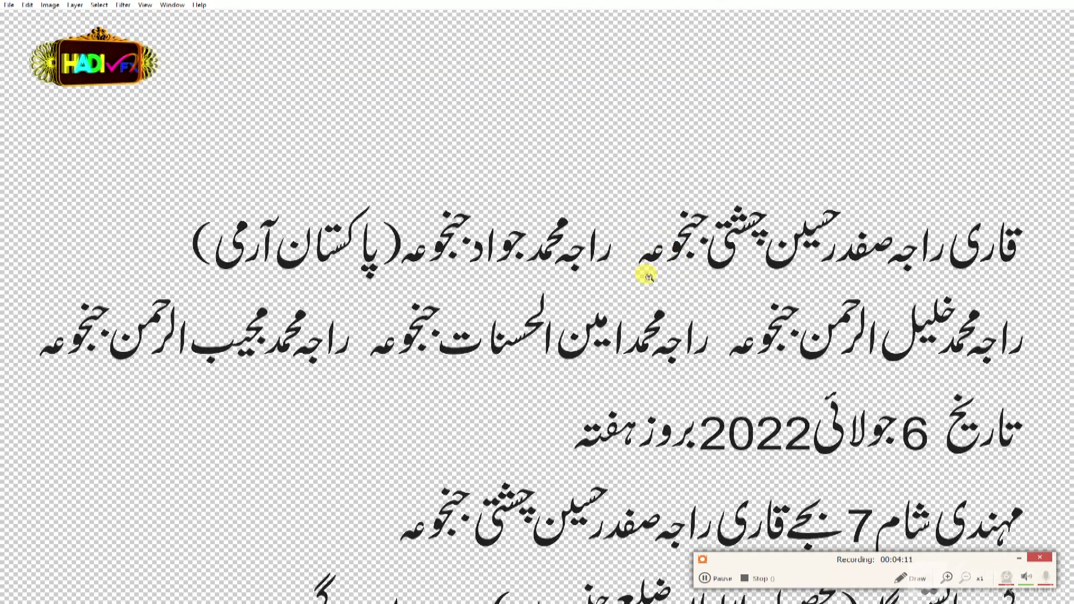
scroll(643, 274, down, 1)
scroll(648, 276, down, 1)
scroll(745, 342, up, 1)
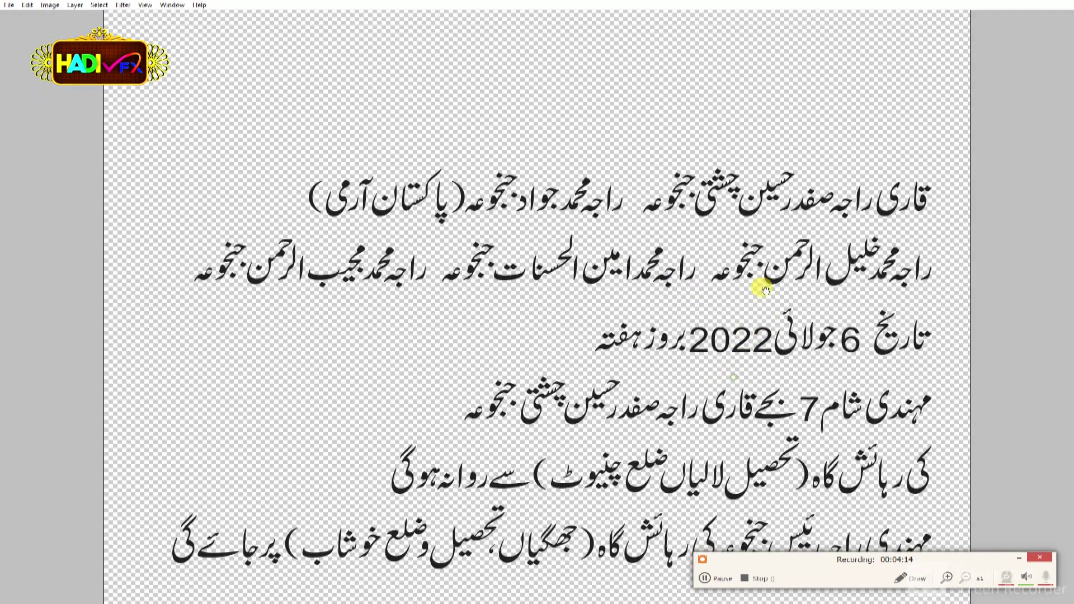
scroll(738, 326, down, 1)
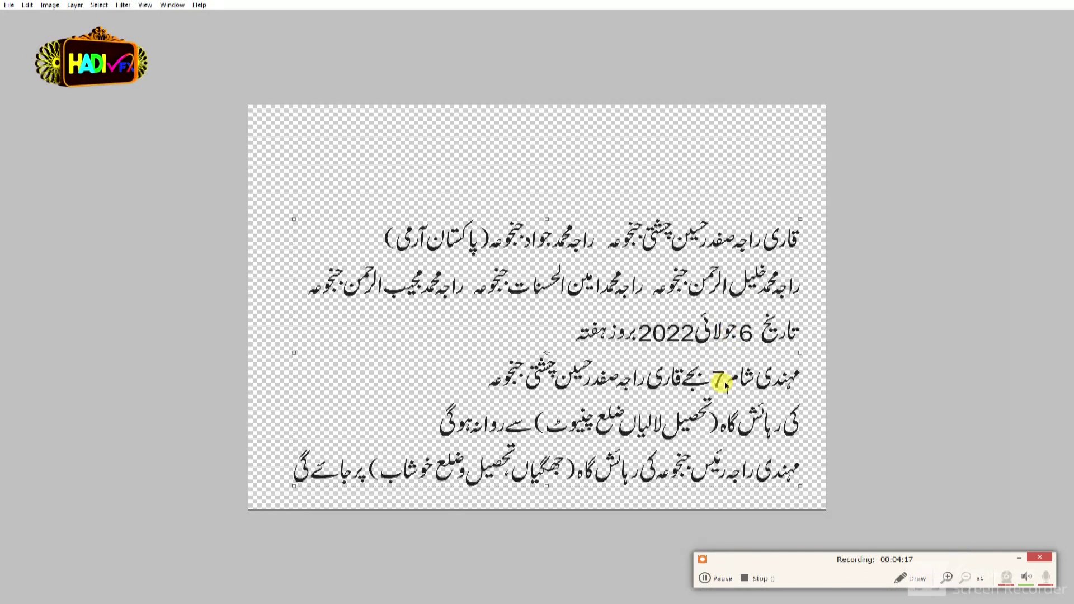
scroll(724, 385, up, 1)
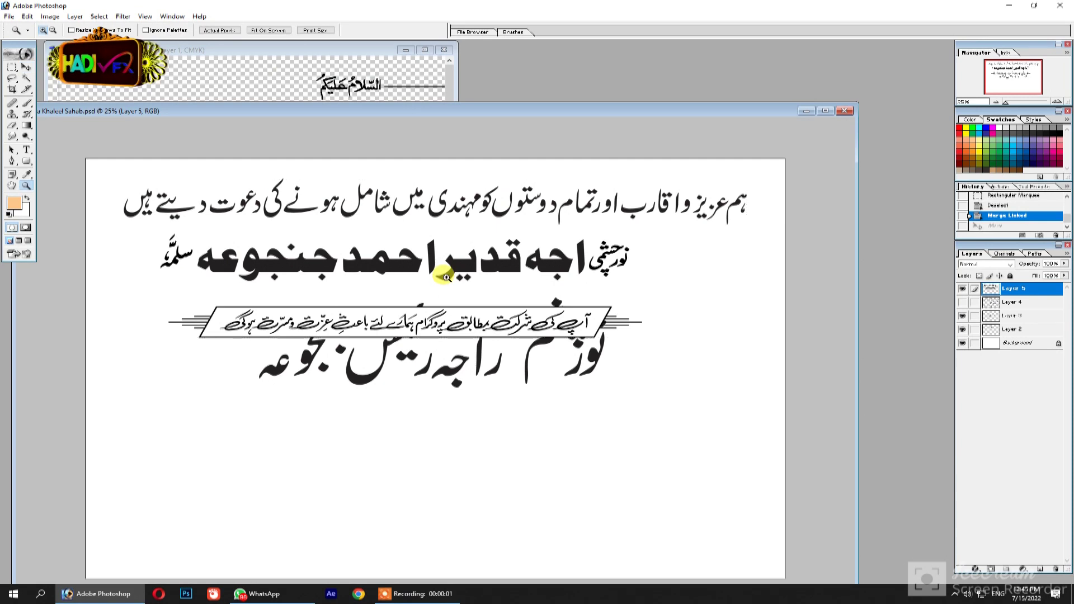
Step: Merge the bold name layer into Layer 5
key(v)
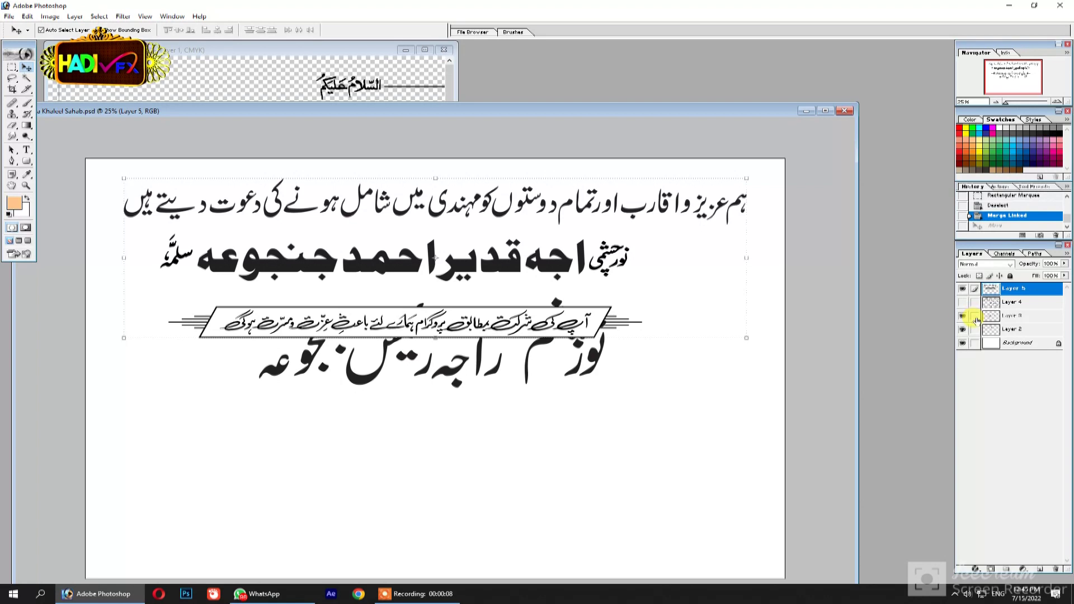
click(962, 316)
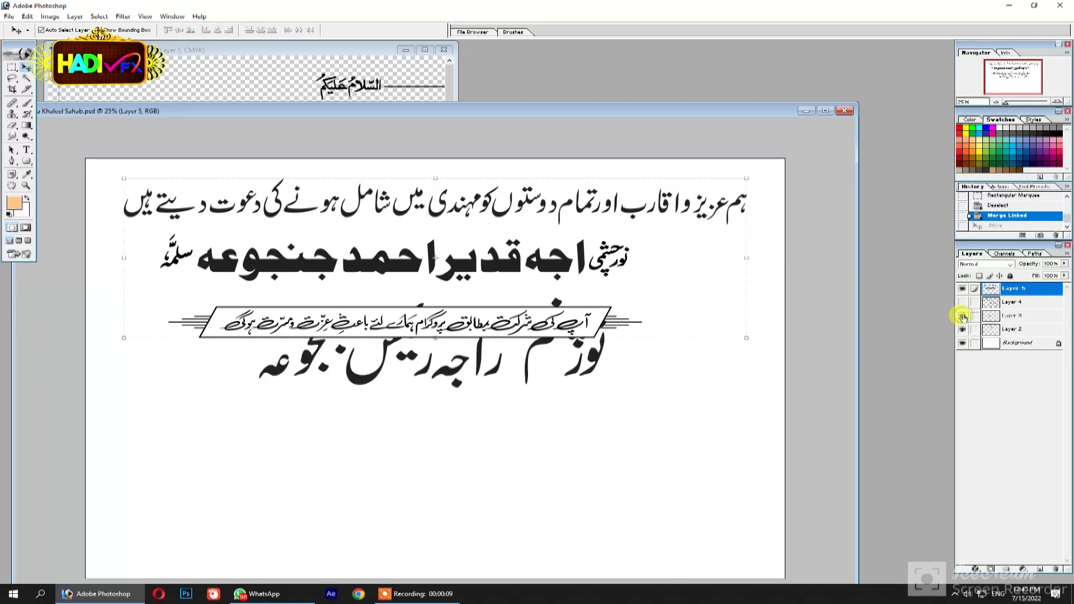
click(962, 330)
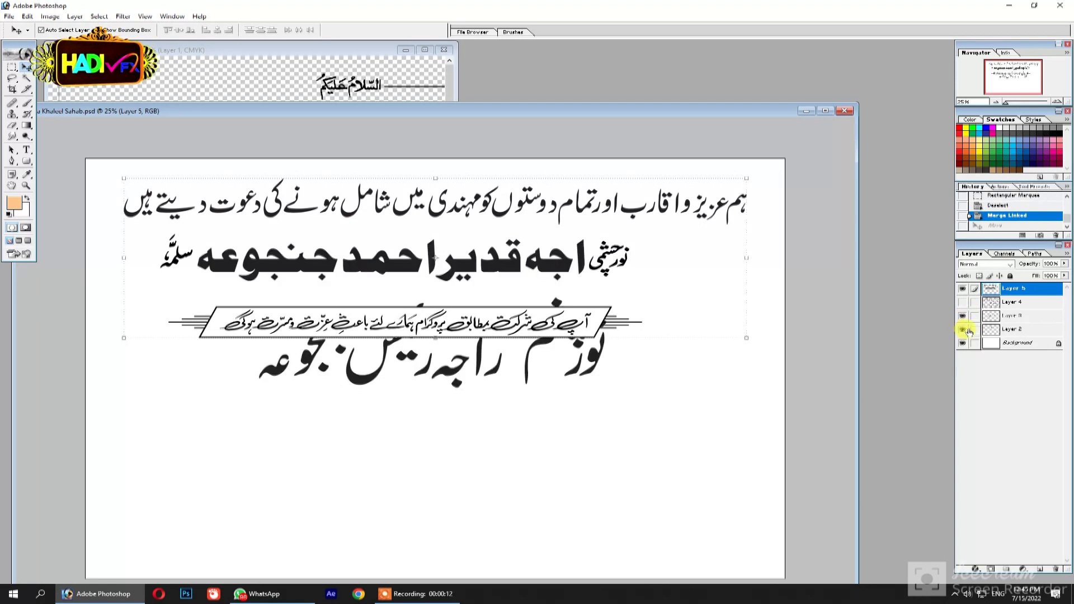
key(ctrl+e)
Step: Cut the name text onto its own layer and move it up under the heading
key(m)
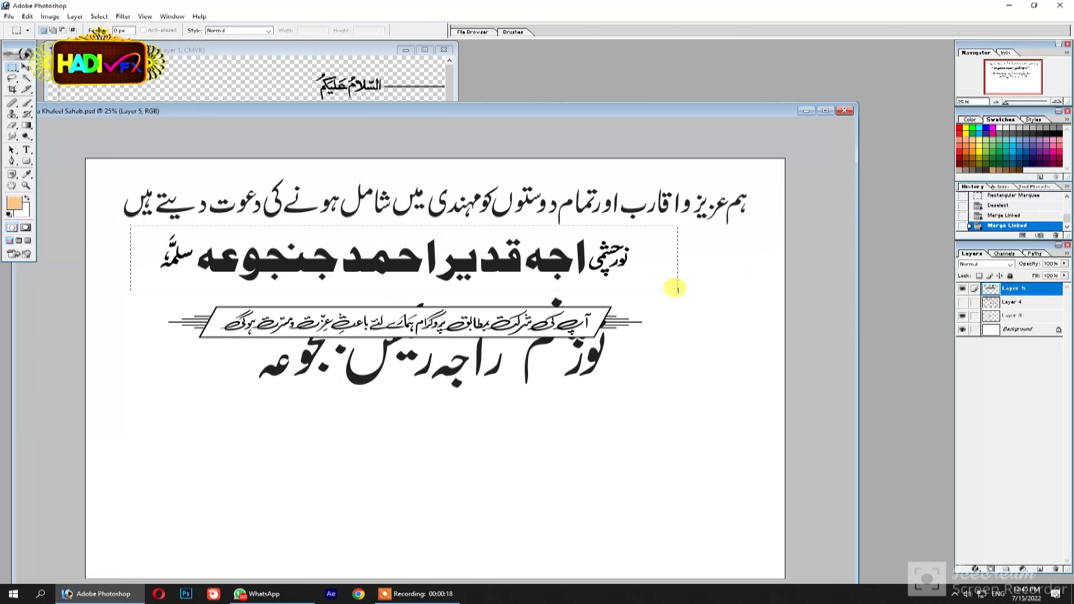
key(ctrl+x)
key(ctrl+v)
key(v)
drag(532, 369, 545, 272)
click(519, 323)
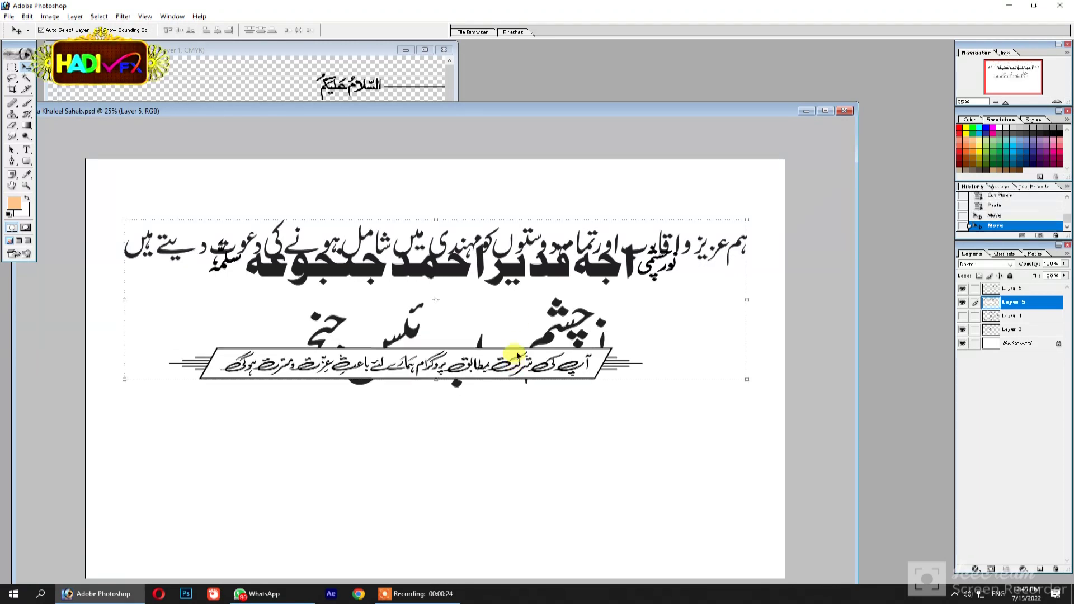
key(ctrl+z)
Step: Cut the divider banner onto a new layer and move it below the large name
key(m)
drag(619, 348, 677, 364)
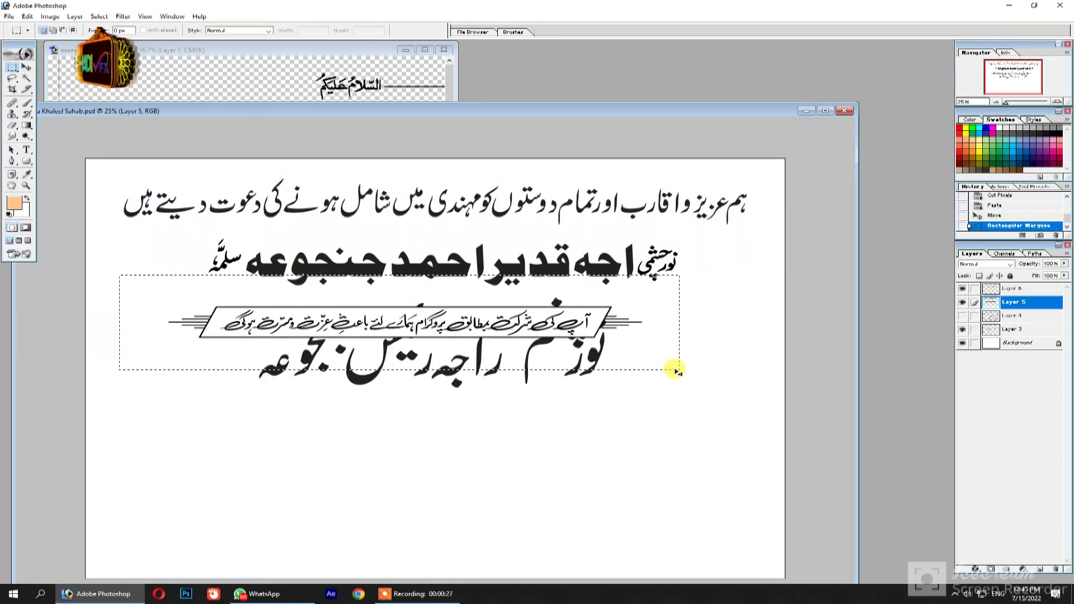
key(ctrl+x)
key(v)
key(ctrl+v)
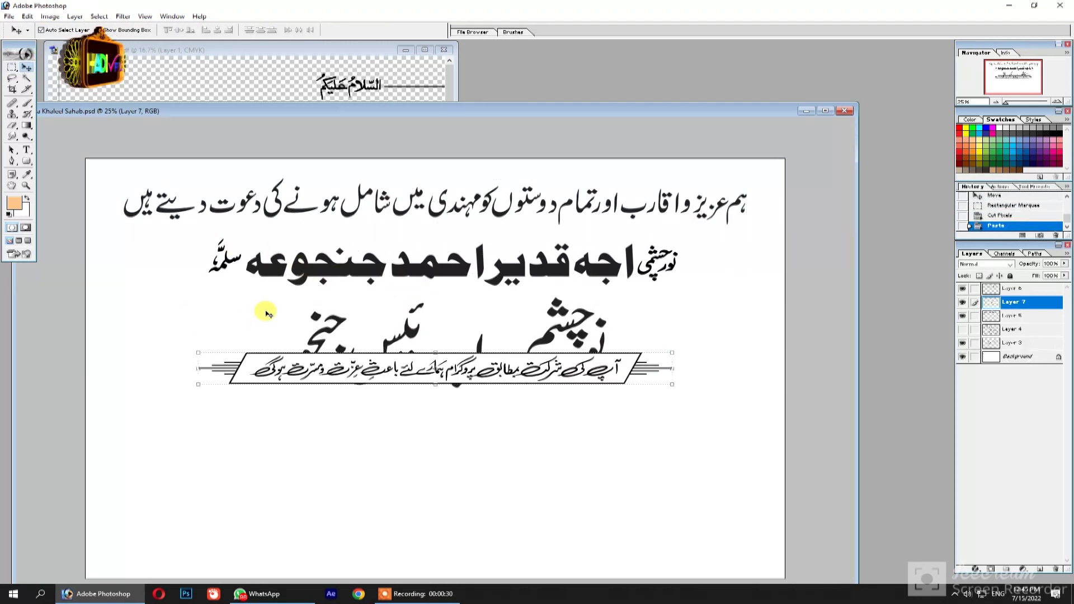
drag(307, 492, 302, 447)
key(z)
click(623, 519)
Step: Go full screen and lower Hue/Saturation lightness to turn the white page light grey
key(f)
key(Tab)
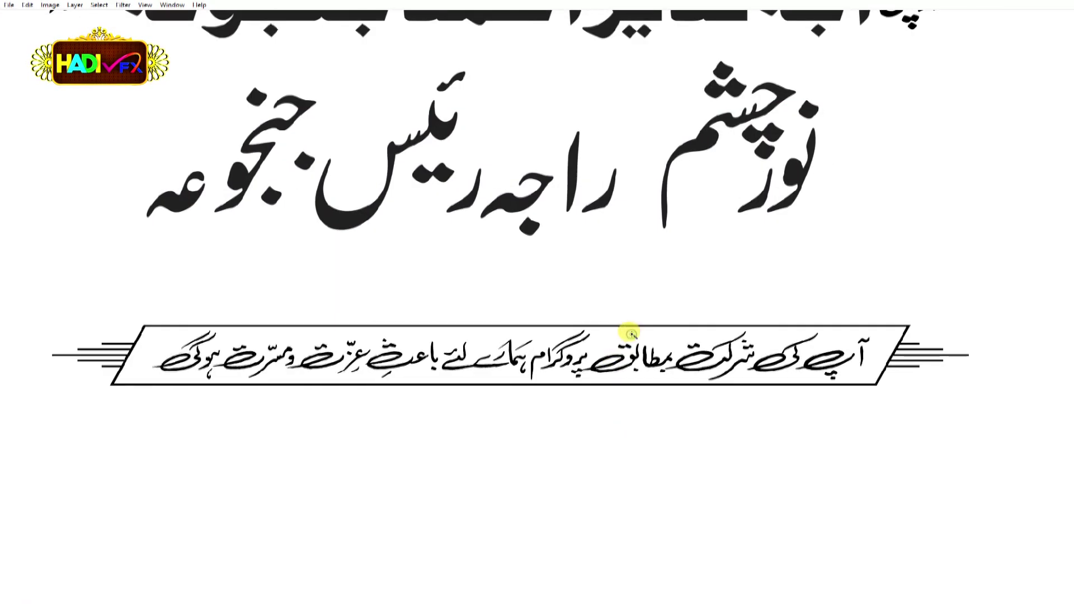
key(ctrl+u)
drag(241, 434, 226, 435)
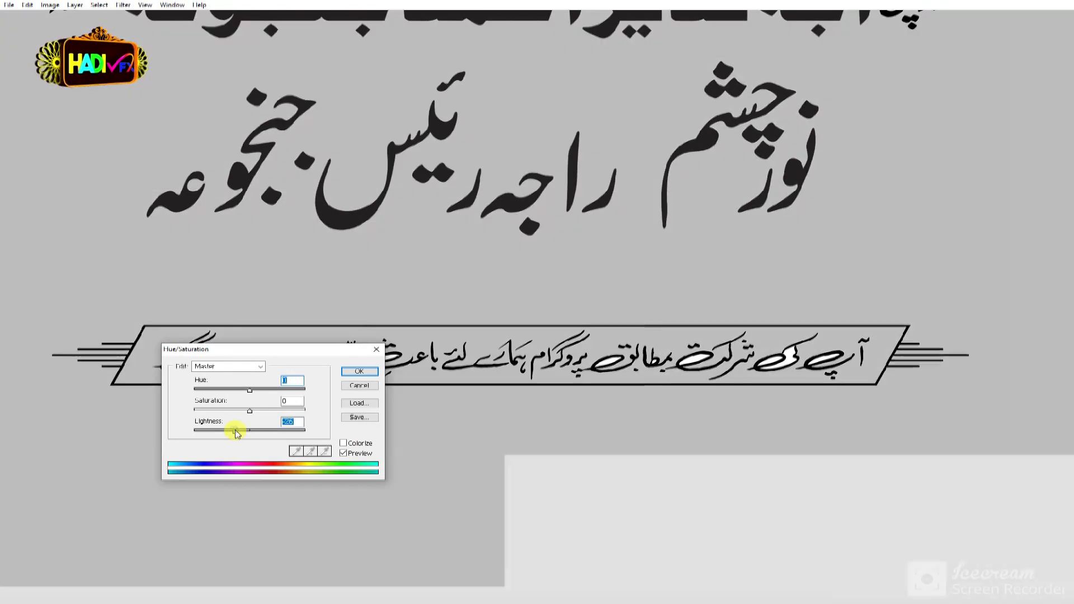
key(Return)
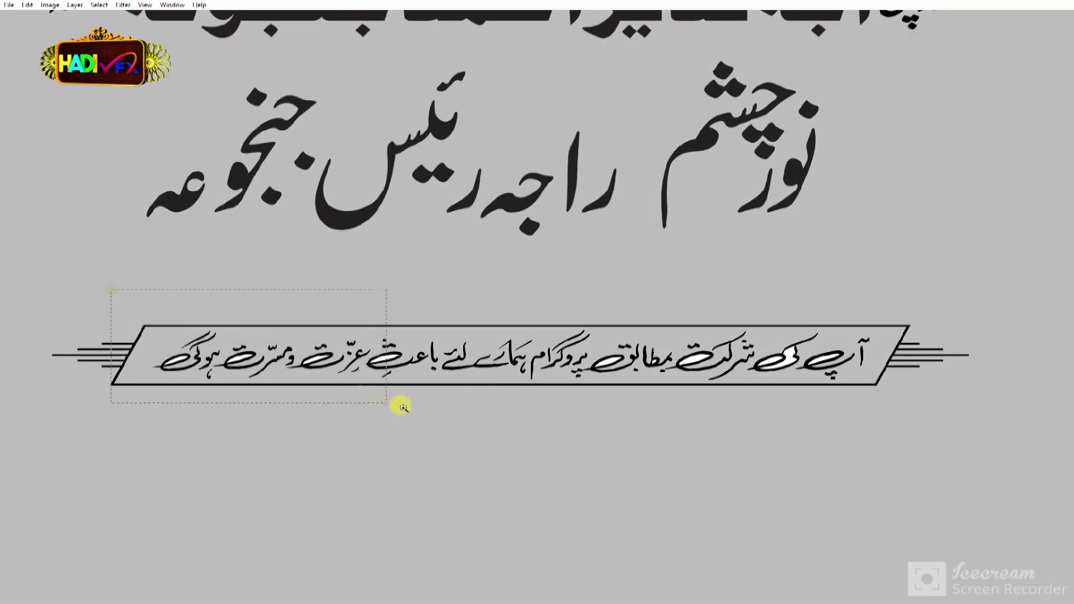
Step: Zoom in on the banner text, then zoom back out to the whole invitation
drag(403, 407, 457, 437)
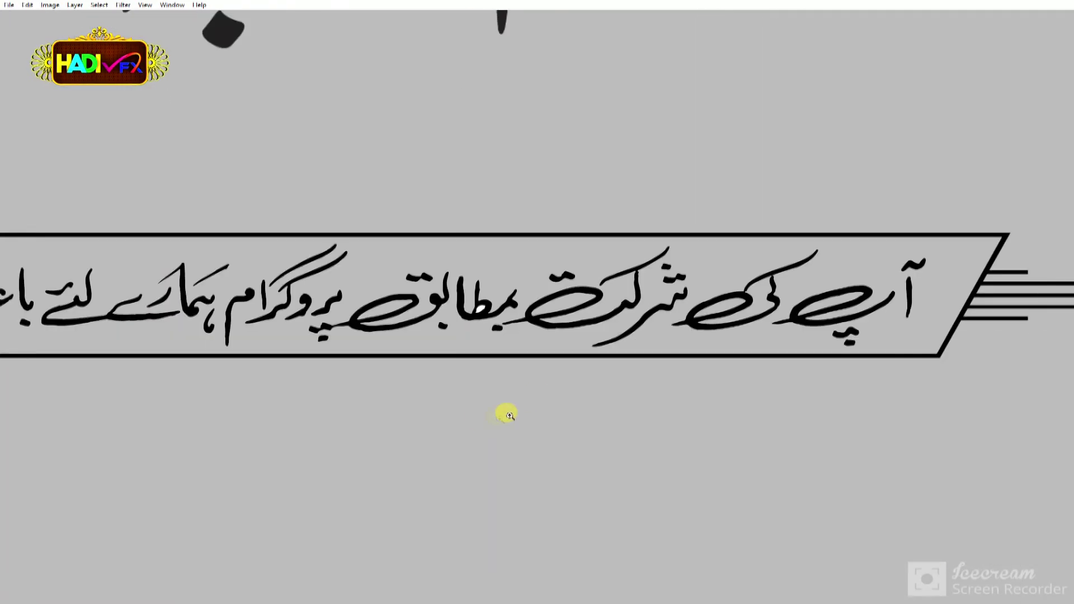
key(ctrl+0)
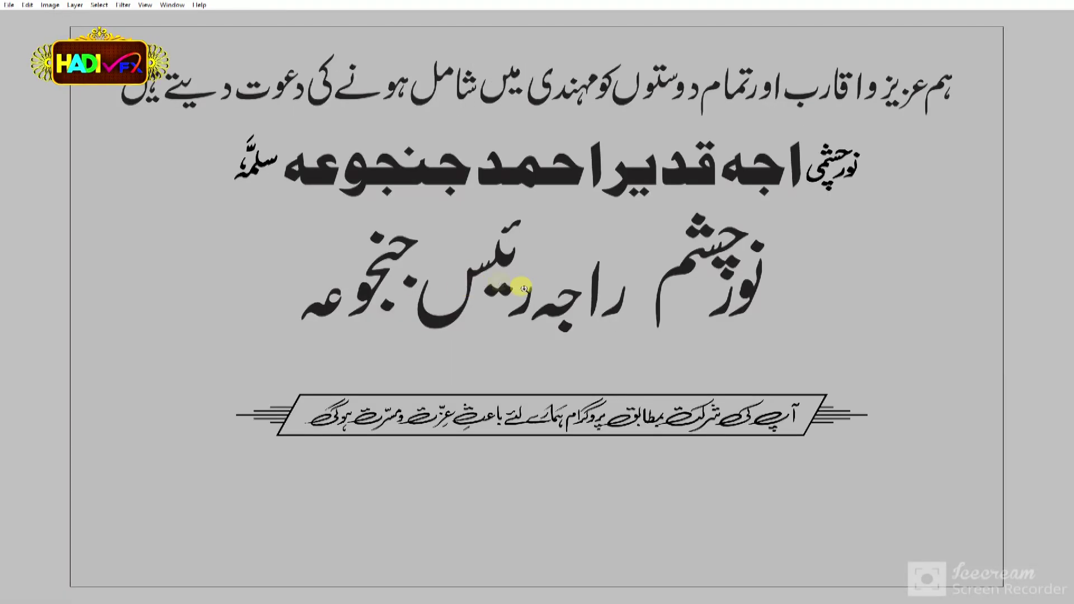
key(ctrl+t)
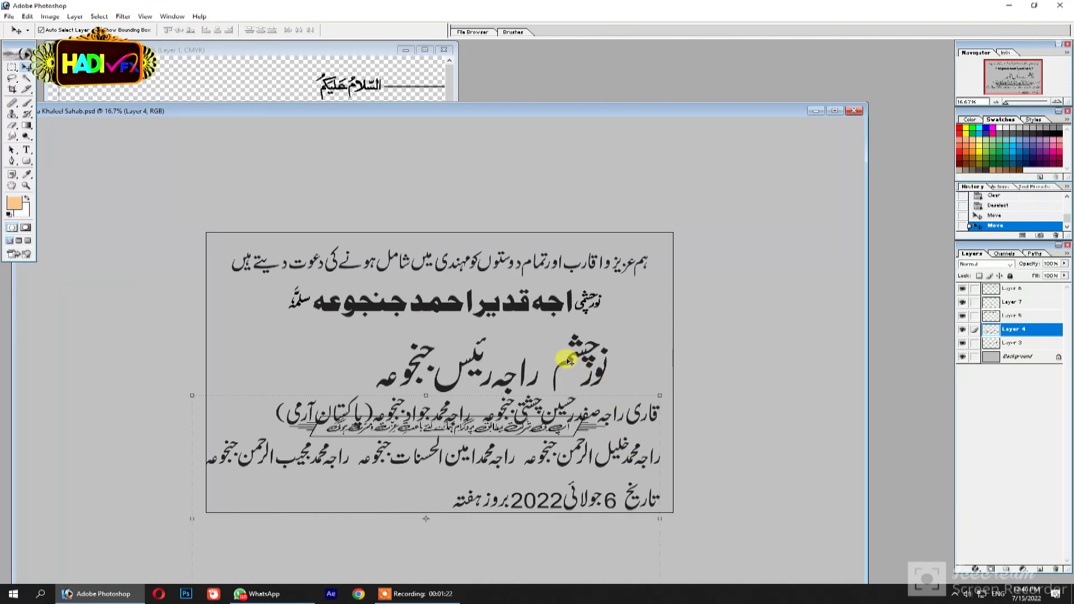
Step: Hide the large name line and move the detail text block up the page
click(568, 361)
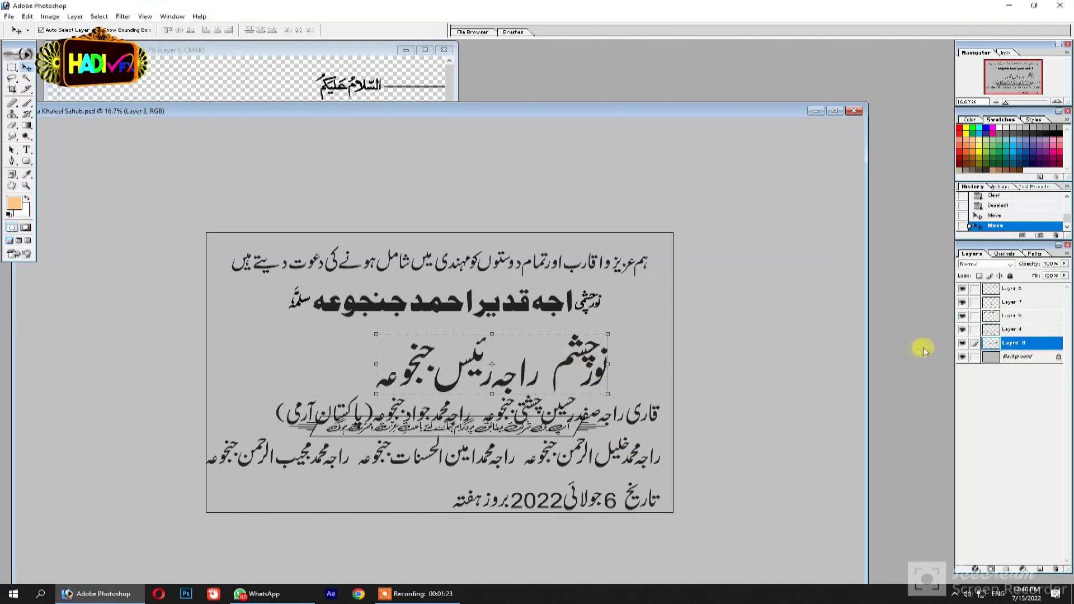
click(962, 342)
mouse_move(625, 468)
mouse_down()
mouse_move(606, 361)
mouse_move(500, 412)
mouse_move(498, 445)
mouse_up()
Step: Scale the detail text block down with Free Transform
key(z)
click(449, 470)
key(f)
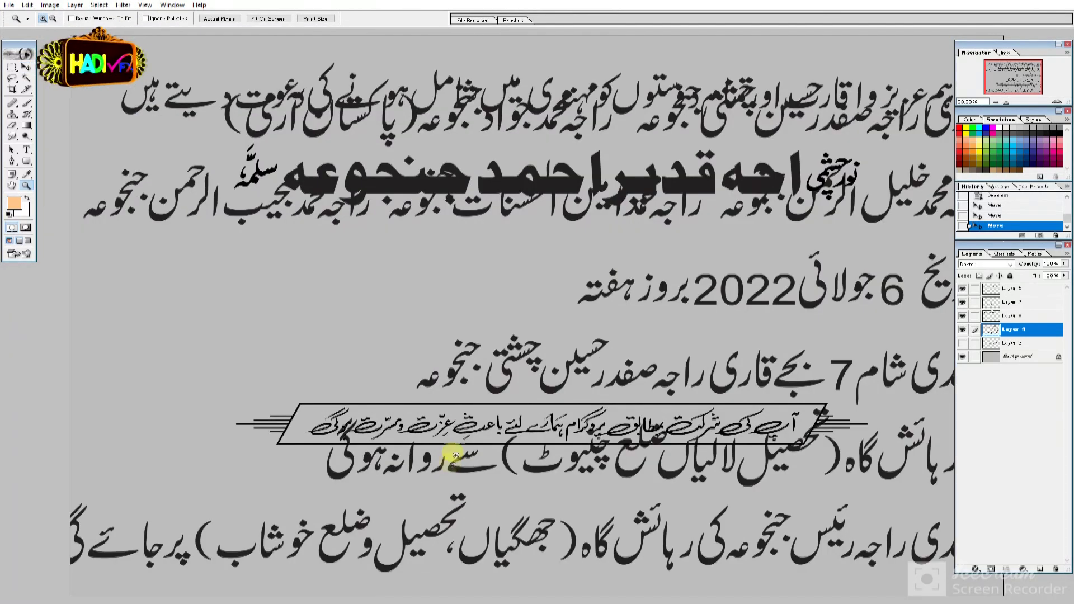
key(ctrl+minus)
key(v)
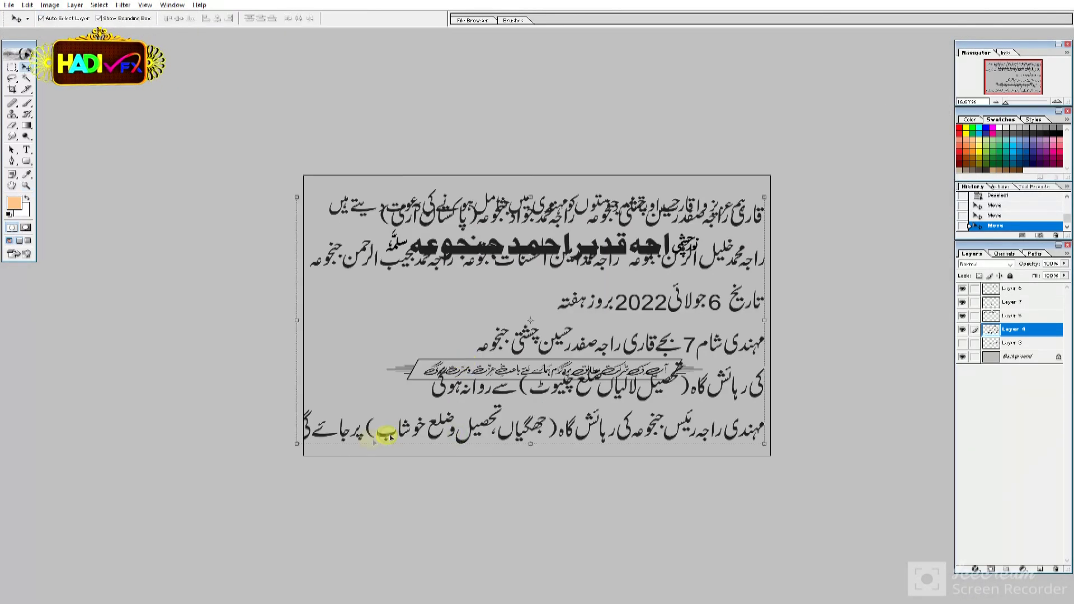
drag(287, 446, 315, 435)
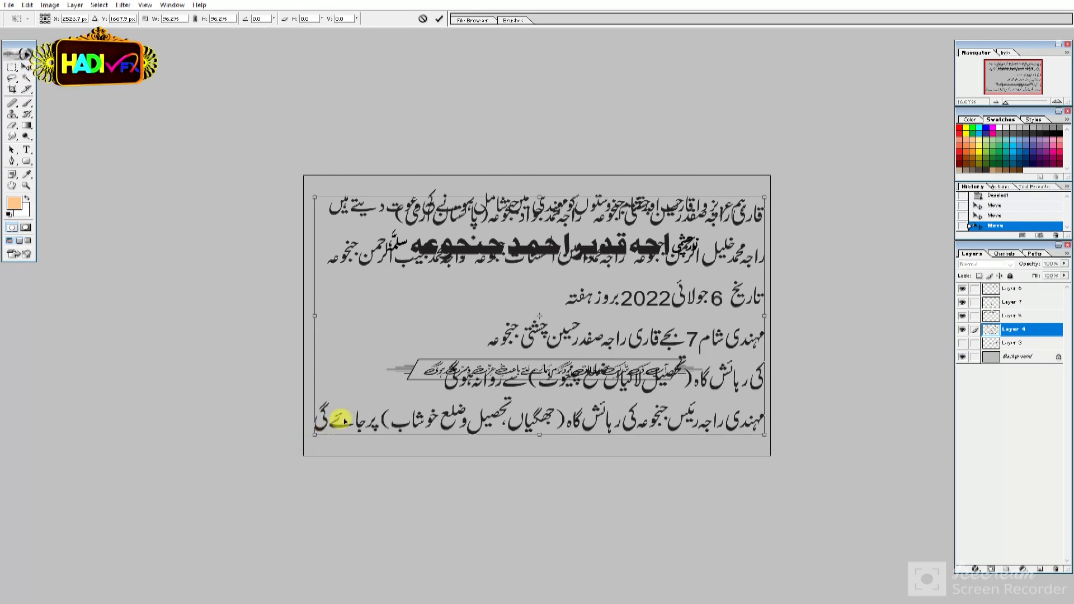
key(Return)
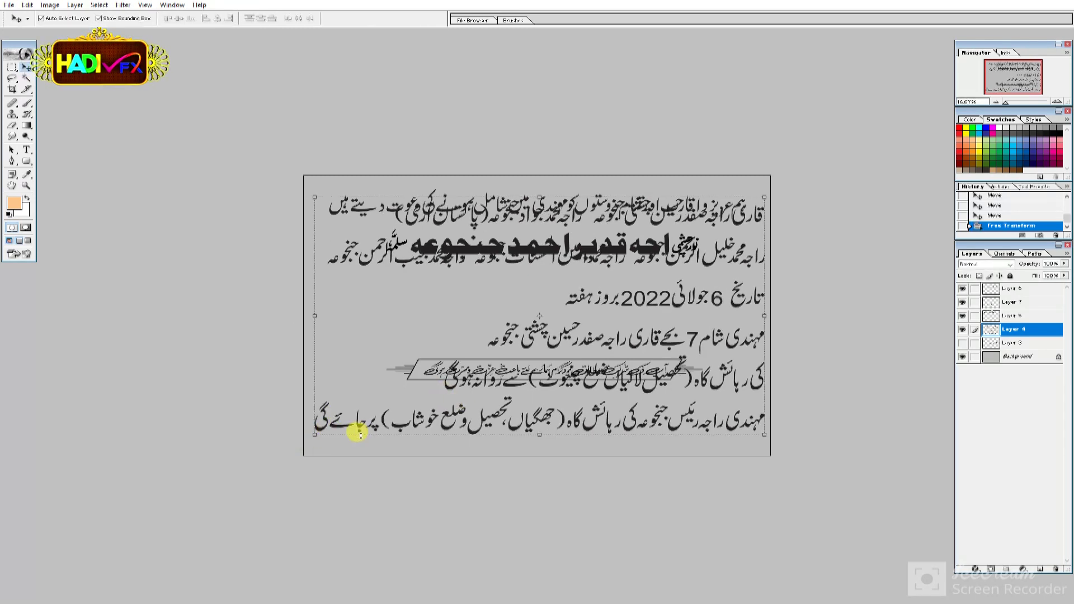
Step: Cut the bottom text line onto its own layer, move it down and resize it
key(m)
drag(701, 378, 699, 380)
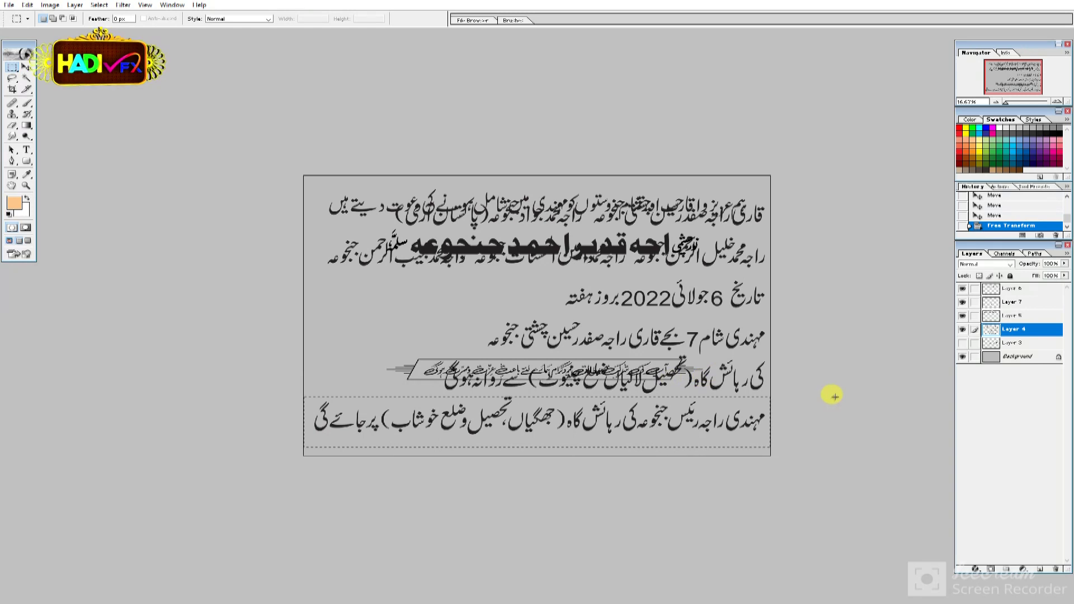
key(ctrl+x)
key(ctrl+v)
key(v)
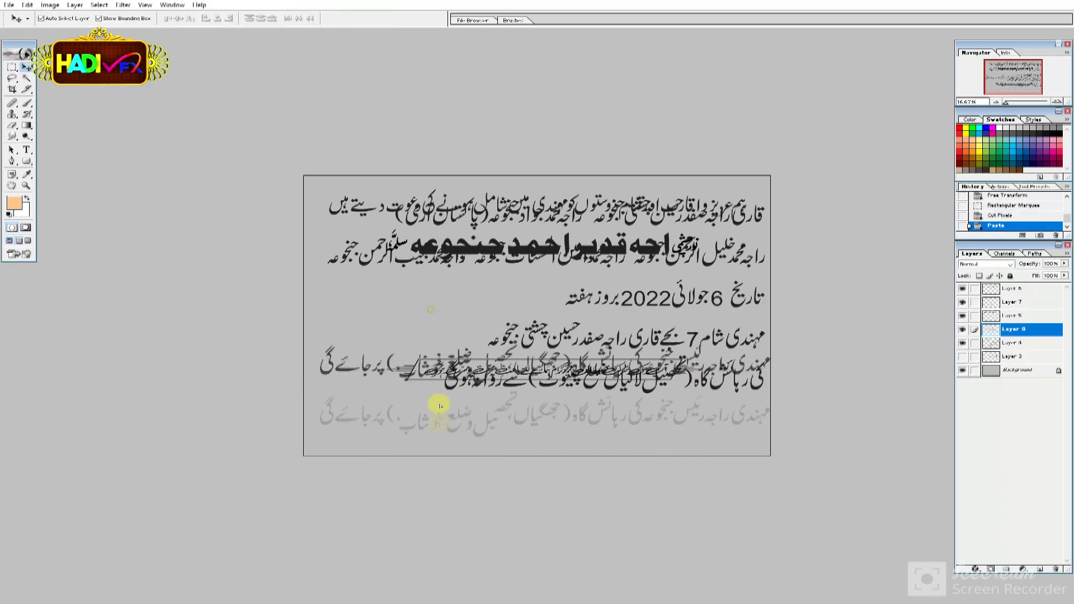
drag(426, 316, 438, 415)
drag(767, 398, 760, 403)
key(Return)
Step: Try cropping the whole document and dismiss the scratch-disk error
key(c)
drag(265, 145, 765, 473)
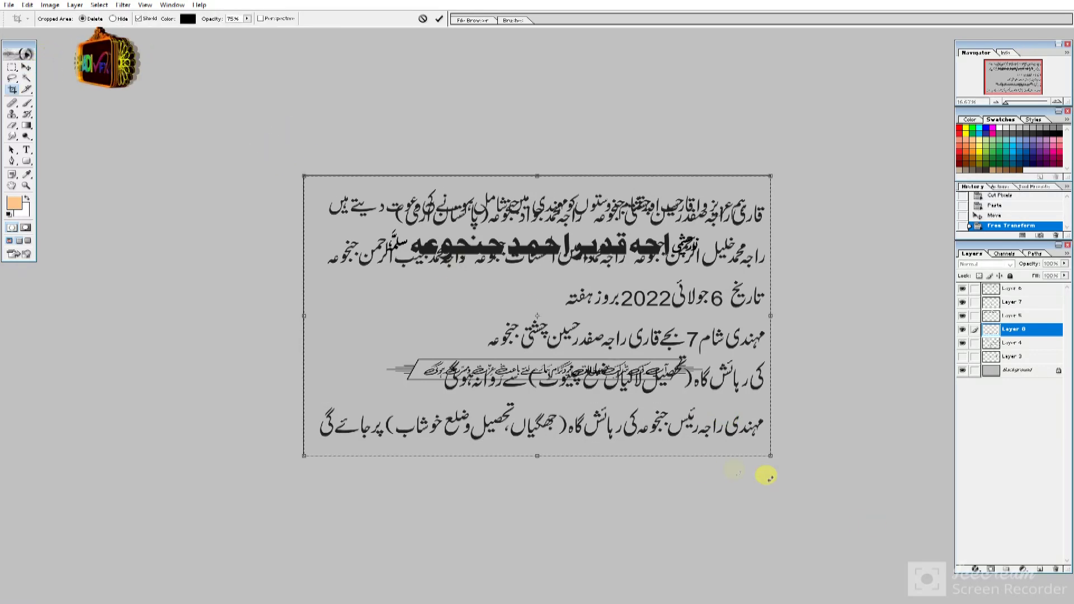
key(ctrl+minus)
key(ctrl+minus)
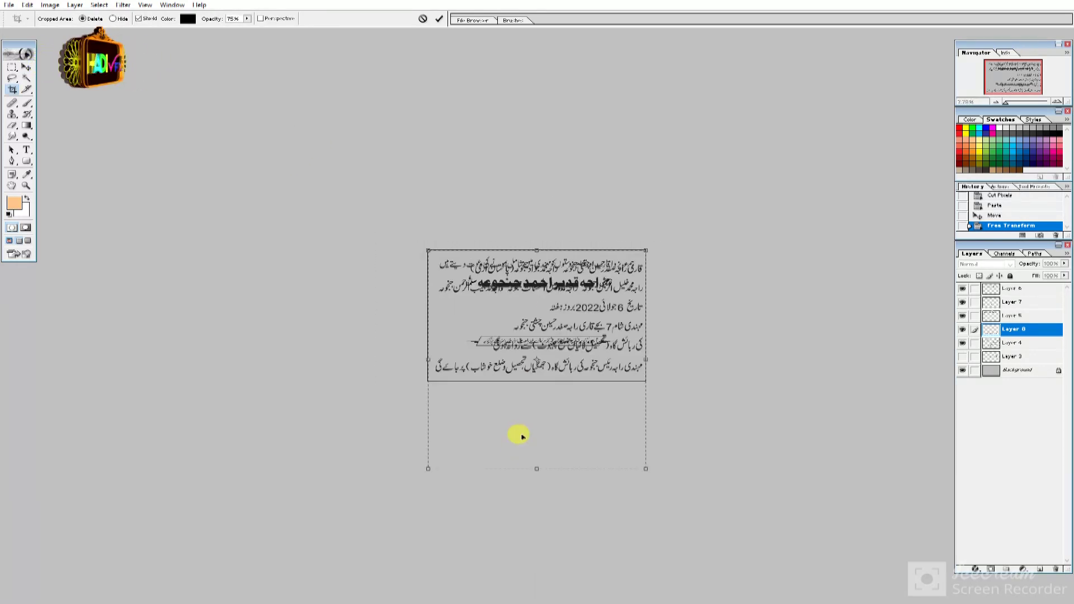
double_click(547, 419)
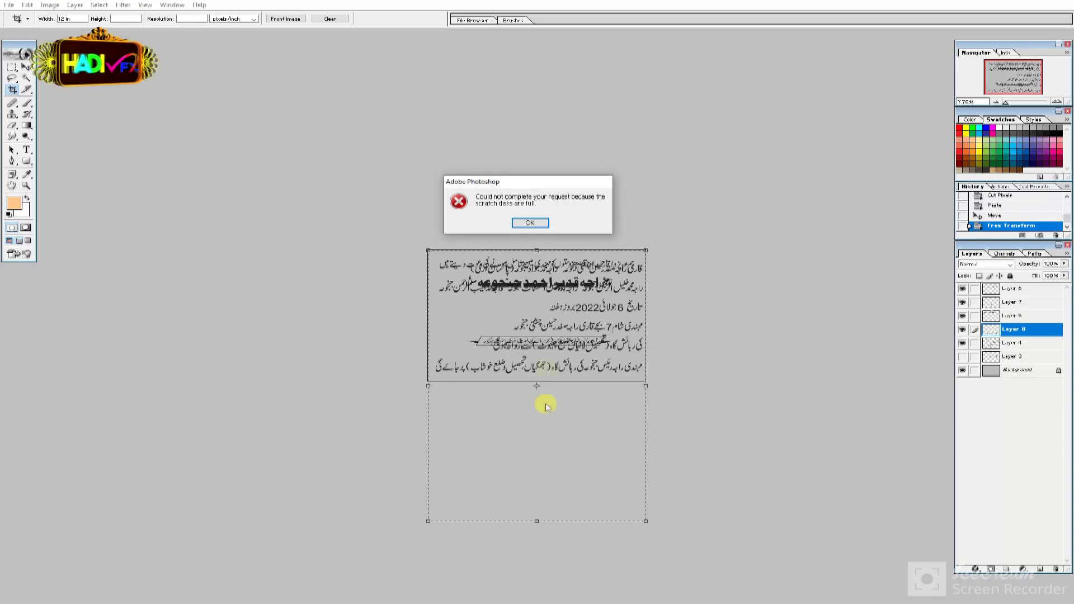
click(540, 224)
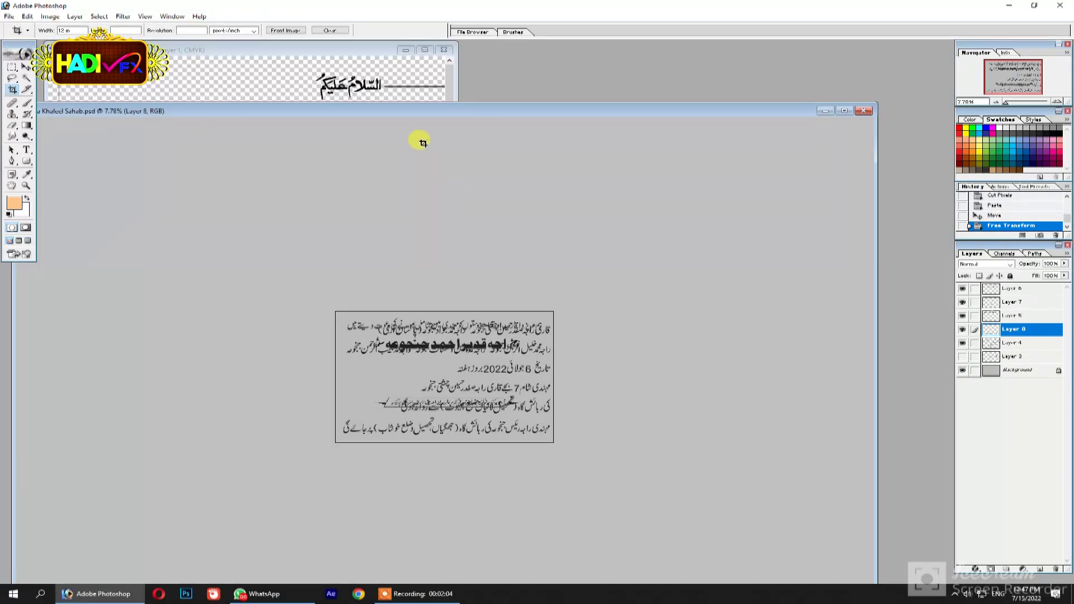
Step: Set the image width to 3000 pixels in Image Size
right_click(439, 113)
click(455, 128)
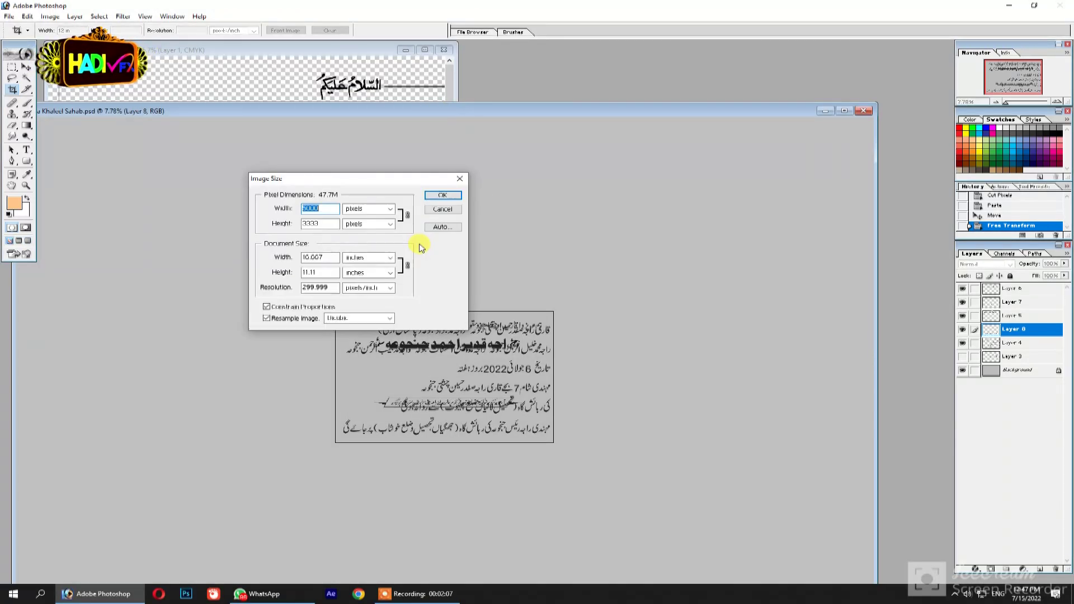
key(Return)
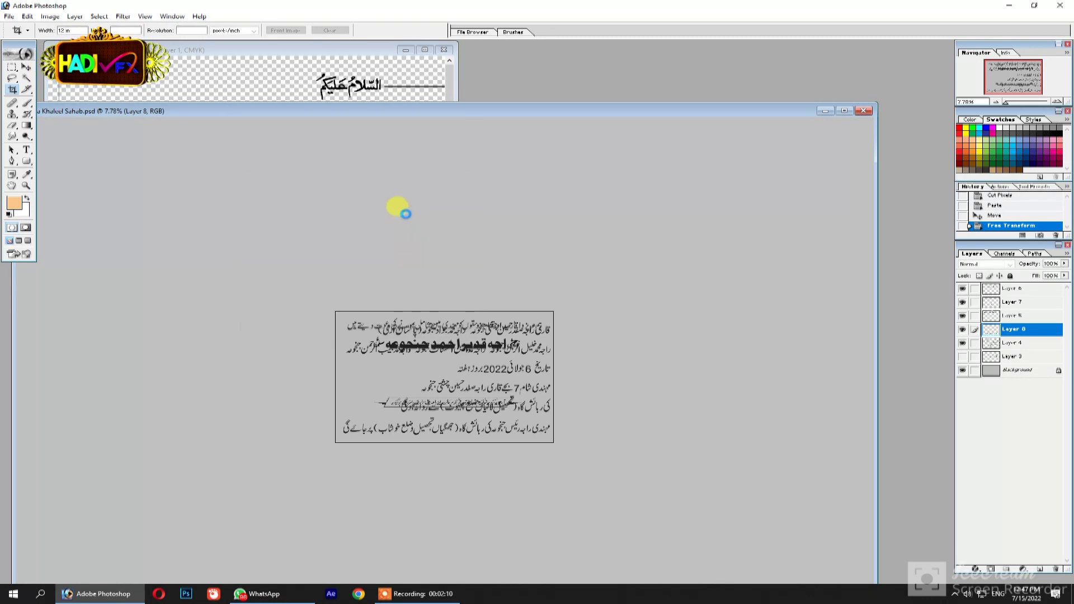
Step: Crop beyond the canvas to add a white area below the text
drag(554, 475, 372, 330)
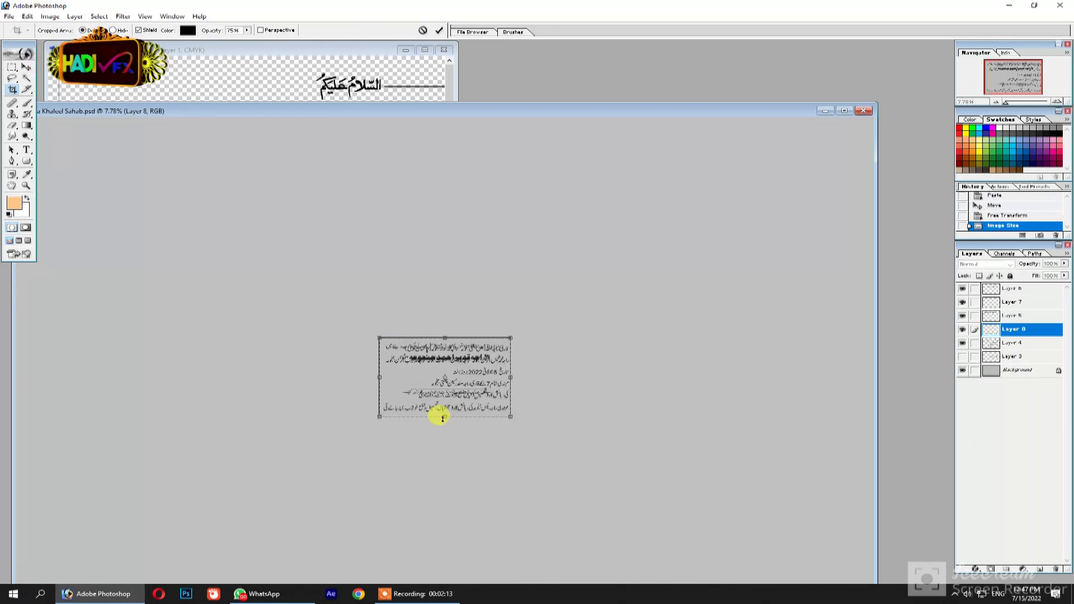
key(Return)
key(ctrl+0)
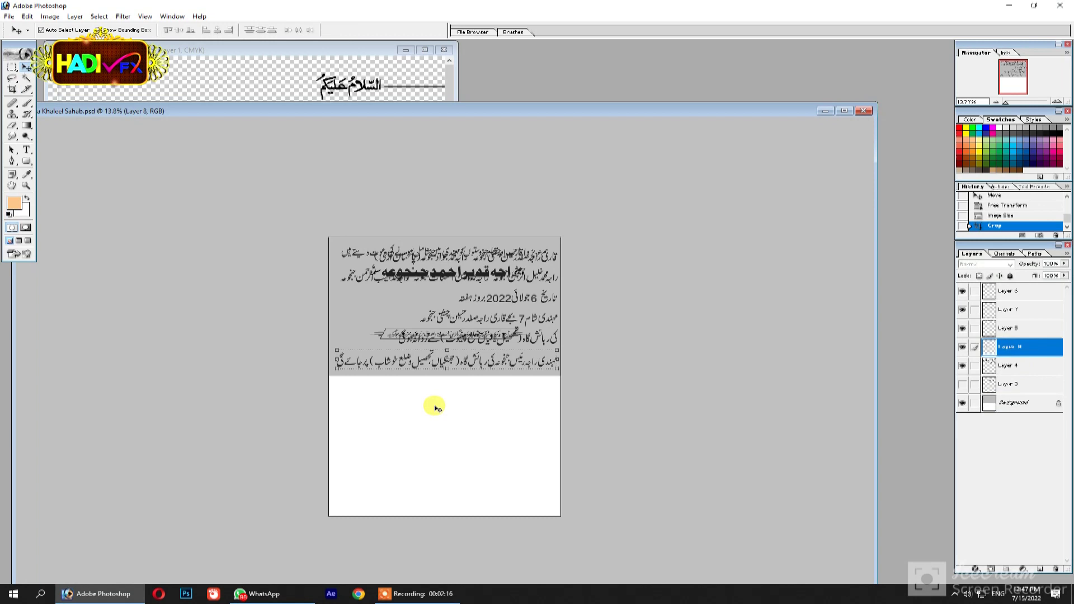
key(b)
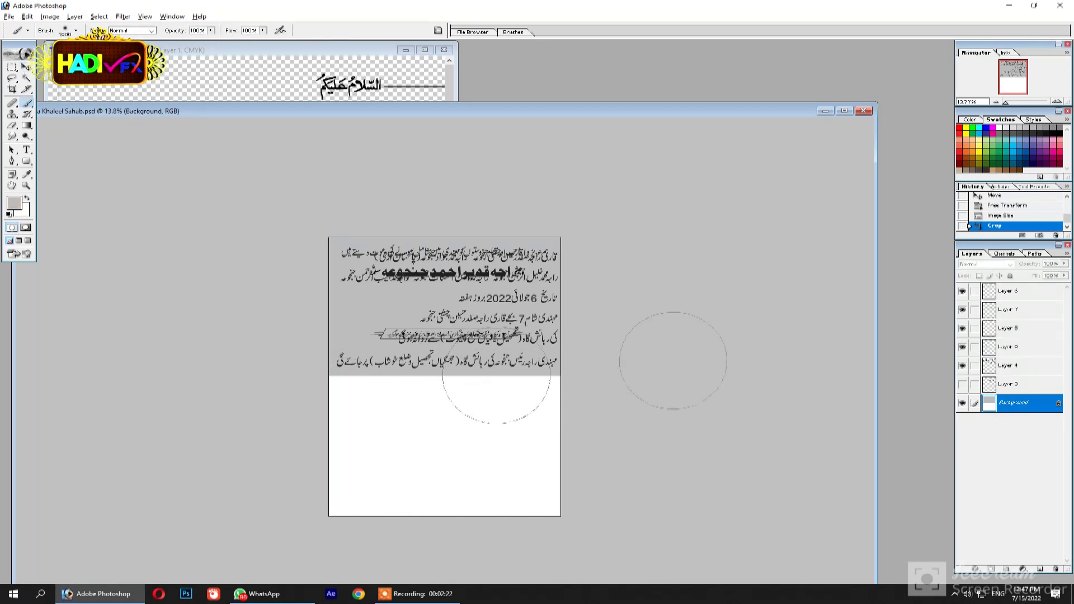
Step: Brush grey over the white lower Background area, then zoom in on the text
click(402, 420)
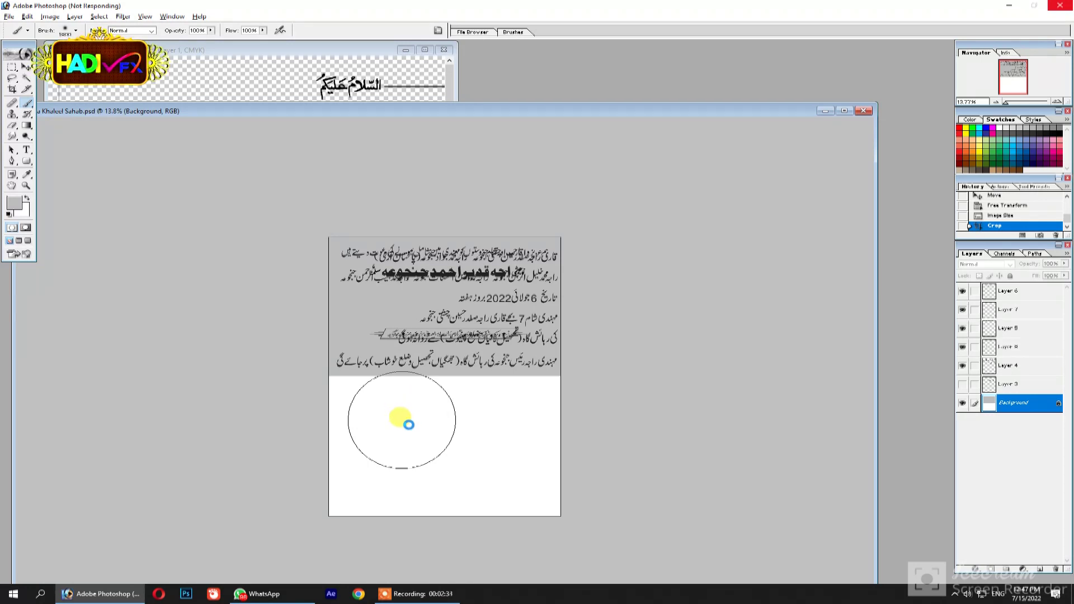
click(419, 593)
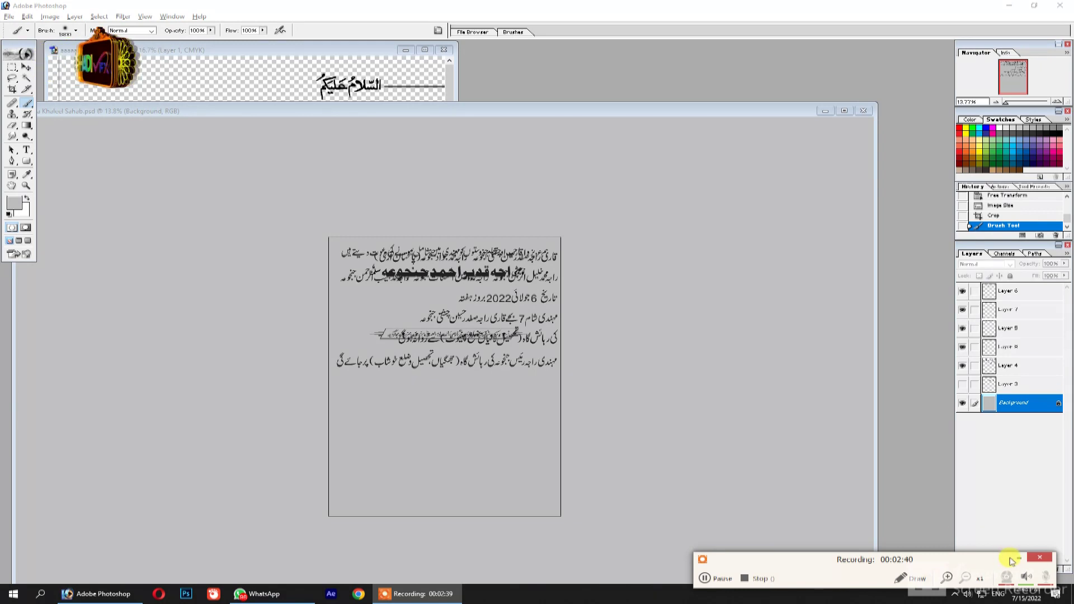
key(z)
click(446, 386)
click(462, 342)
Step: Move the closing text line to the page bottom and shrink it slightly
key(v)
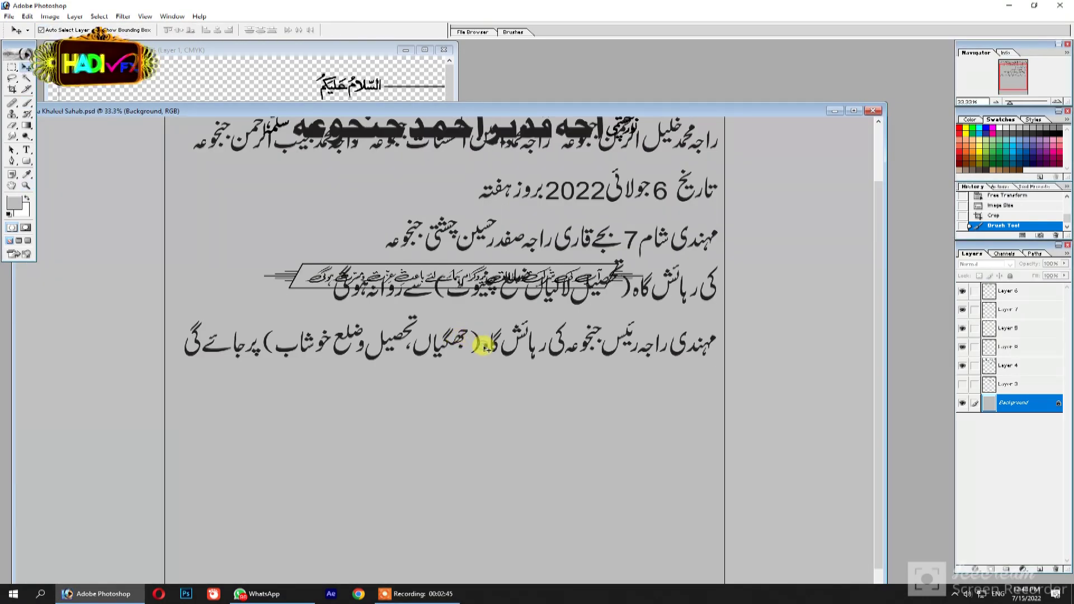
drag(485, 346, 488, 450)
key(z)
alt+click(479, 453)
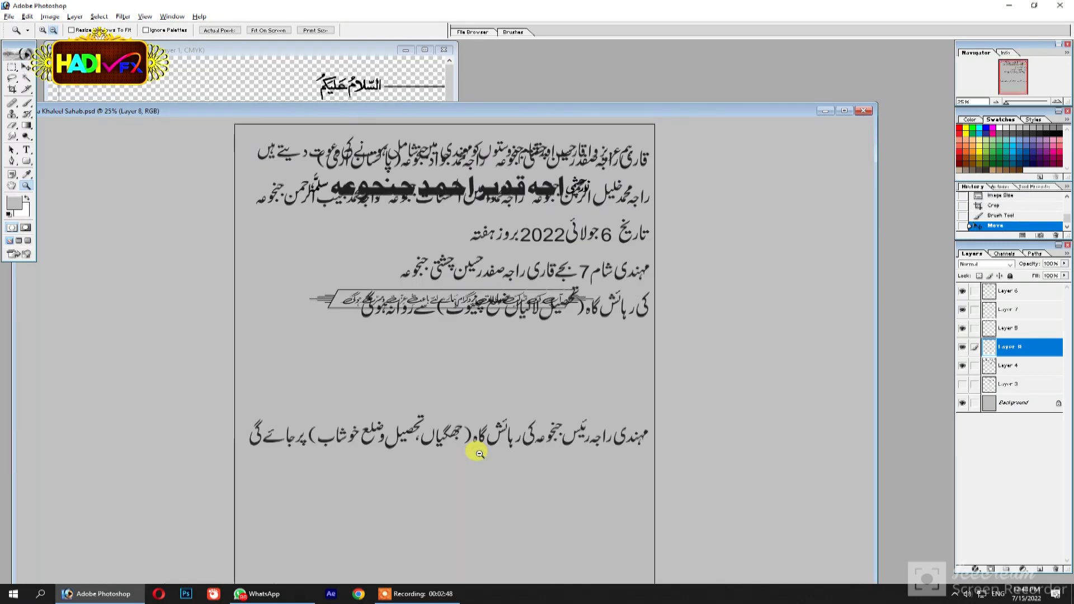
key(v)
drag(581, 401, 542, 524)
key(Return)
Step: Switch the keyboard input to English, then try another resize and undo it
key(super+space)
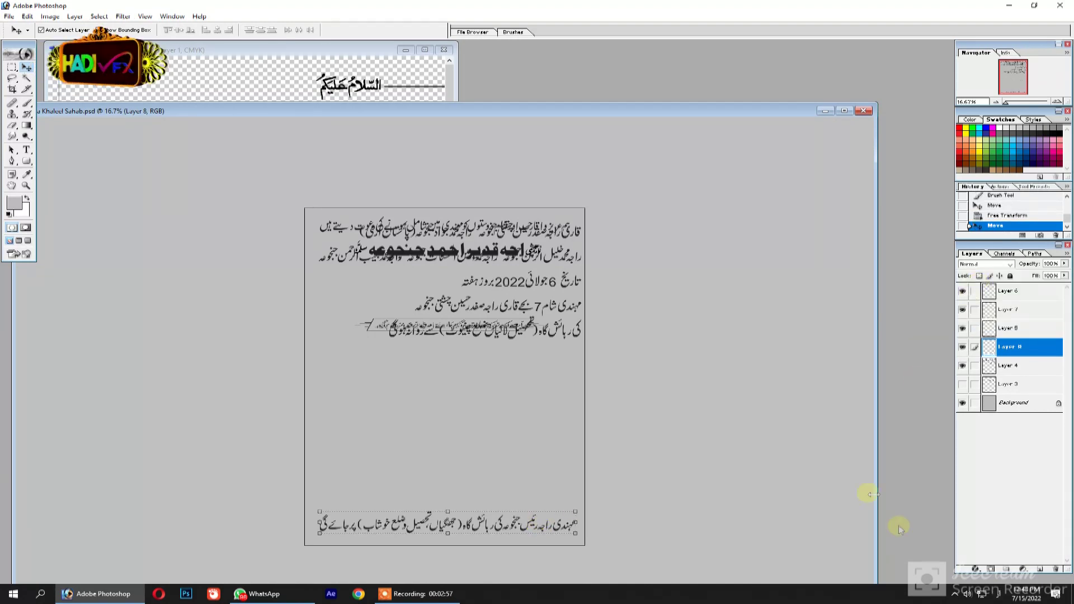
click(998, 594)
click(982, 517)
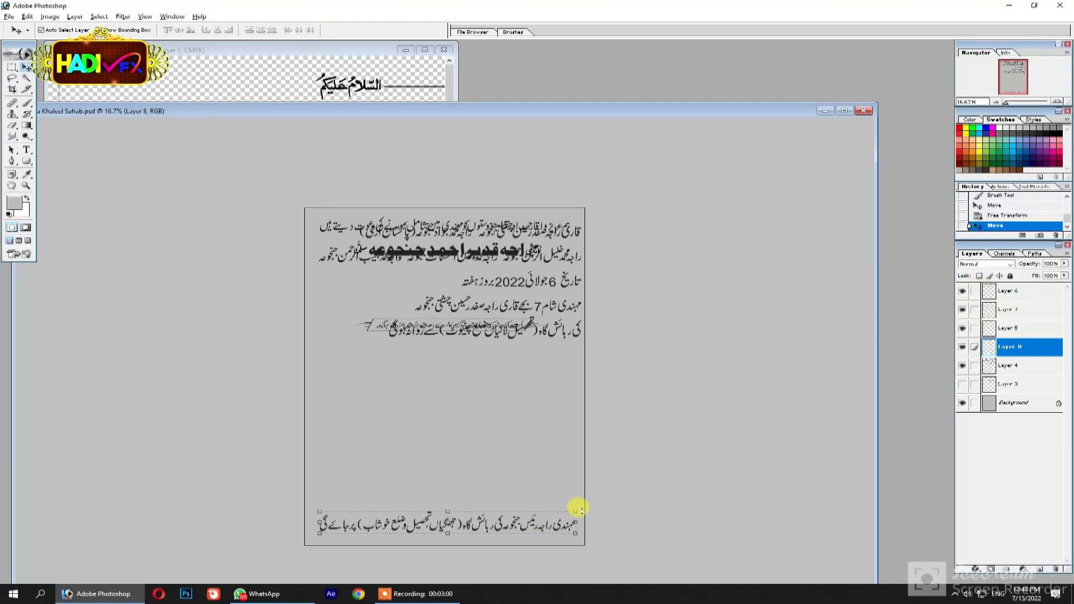
drag(579, 509, 571, 511)
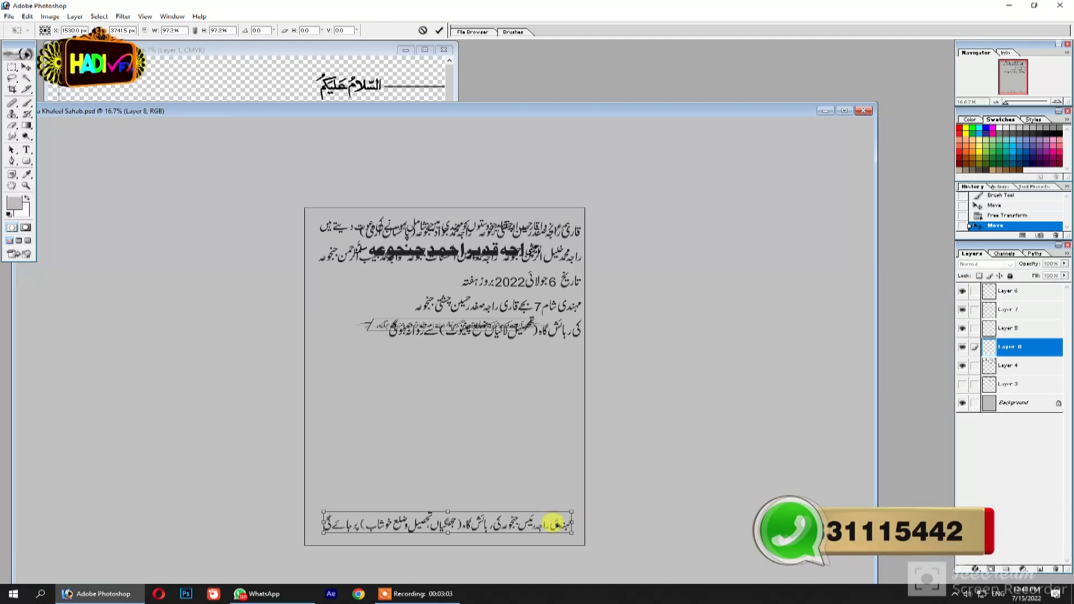
double_click(556, 524)
key(ctrl+z)
key(ctrl+t)
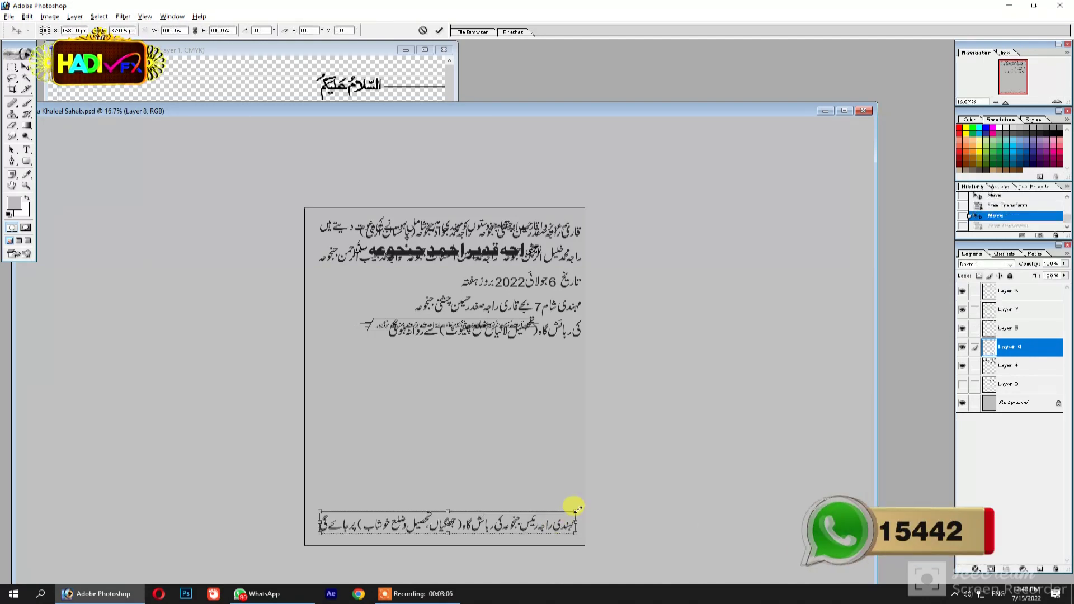
double_click(559, 517)
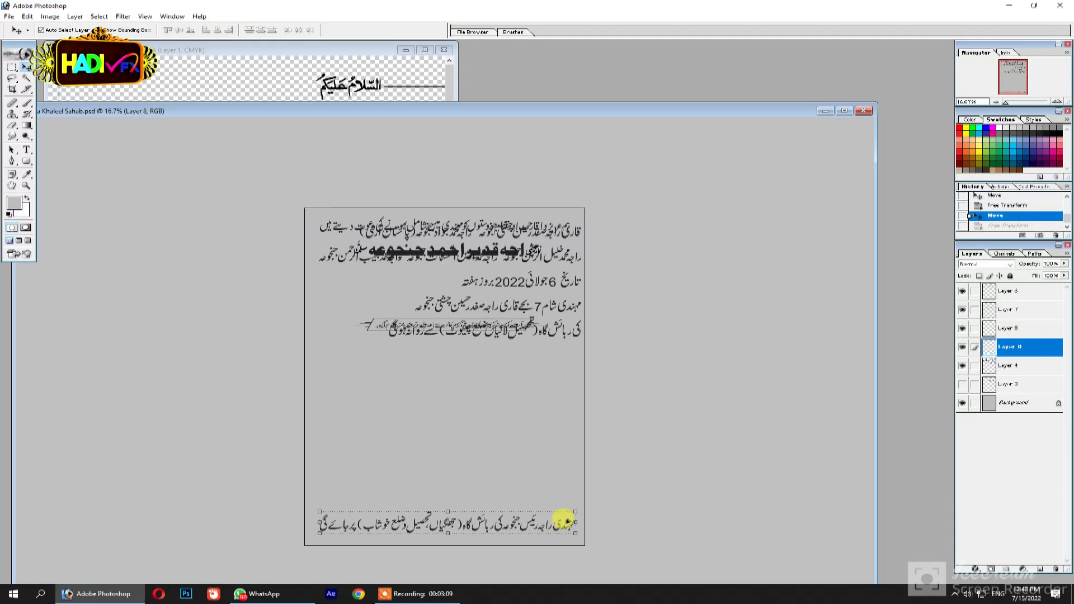
key(ctrl+z)
Step: Centre the closing line horizontally on the canvas, then deselect
key(ctrl+a)
click(217, 29)
key(ctrl+d)
Step: Try moving the small framed text line up toward the date, then undo it
key(z)
click(384, 330)
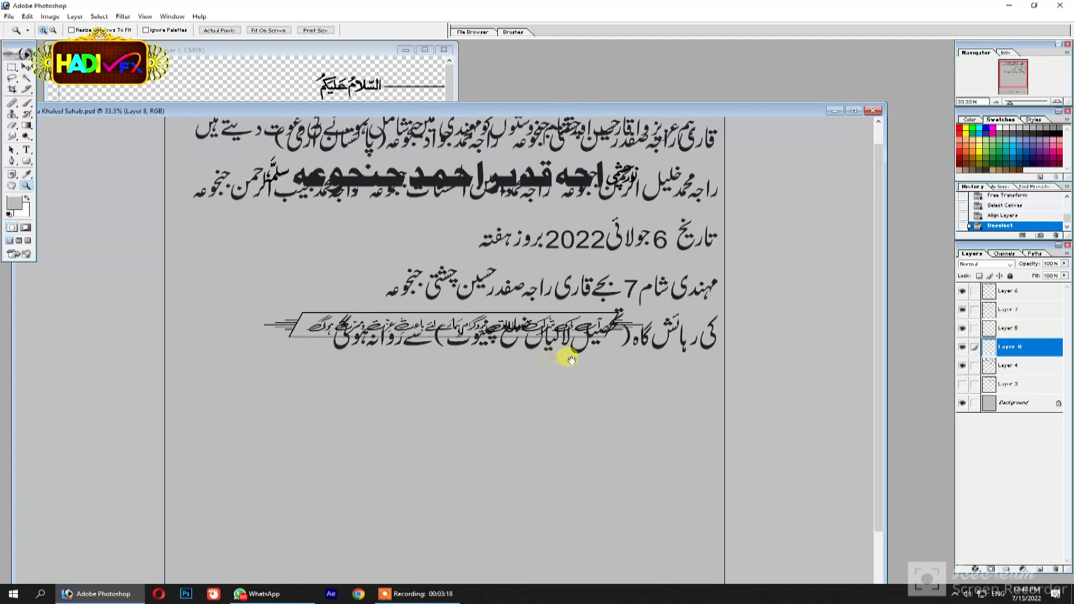
key(v)
click(284, 337)
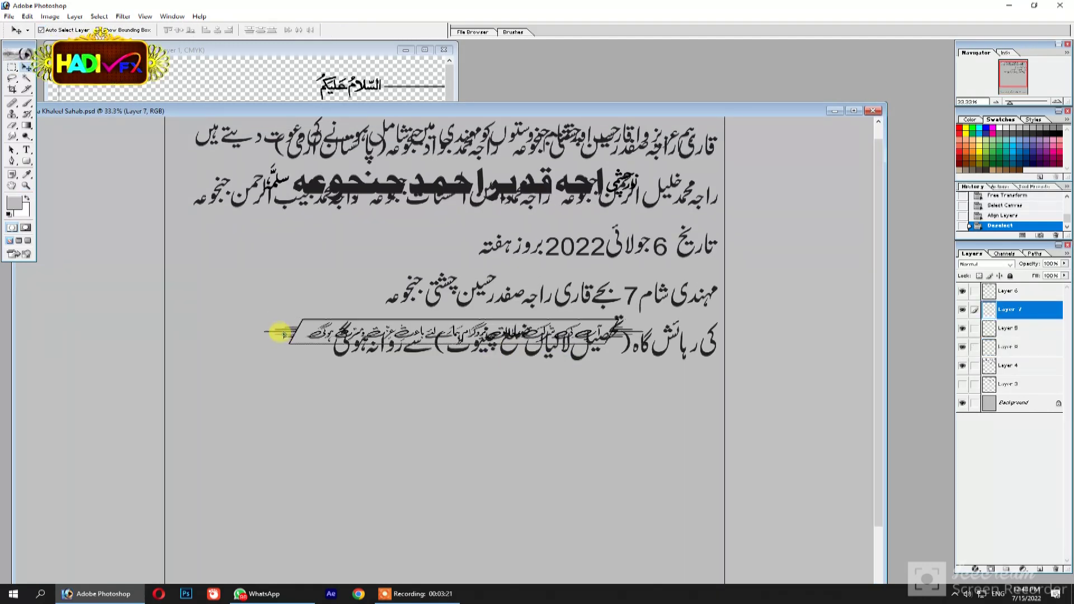
drag(285, 334, 223, 271)
key(ctrl+z)
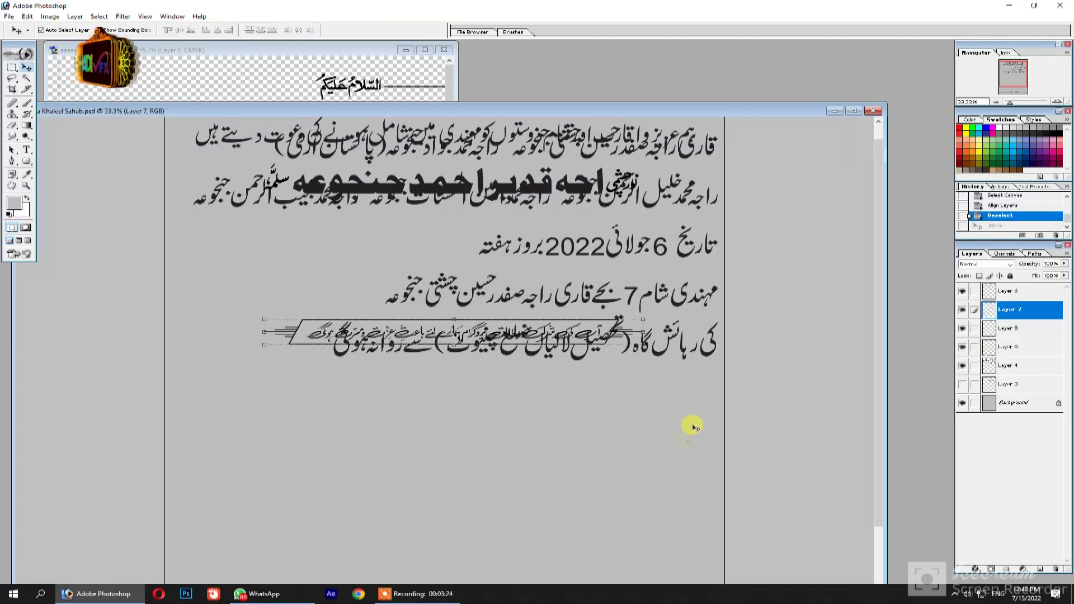
Step: Move the body text on Layer 4 down the page
drag(708, 351, 709, 480)
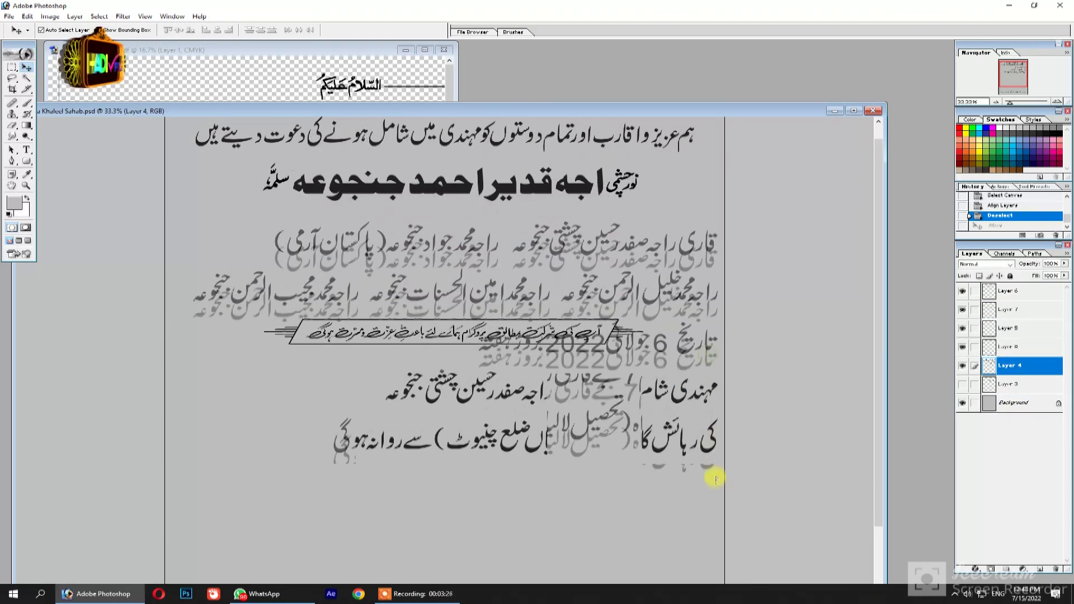
key(z)
alt+click(594, 450)
key(v)
Step: Cut the two schedule lines onto new Layer 9 and drag them lower
key(m)
key(ctrl+x)
key(ctrl+v)
key(v)
drag(446, 394, 425, 456)
Step: Zoom in closely on the two schedule lines
key(m)
drag(294, 388, 616, 440)
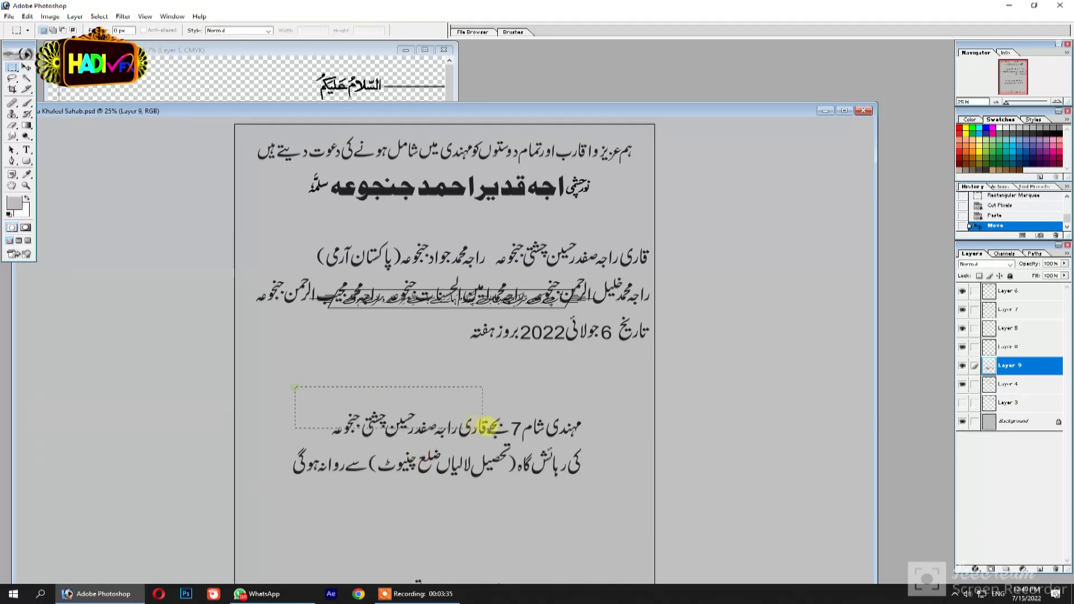
key(z)
click(510, 417)
key(ctrl+d)
drag(444, 303, 615, 465)
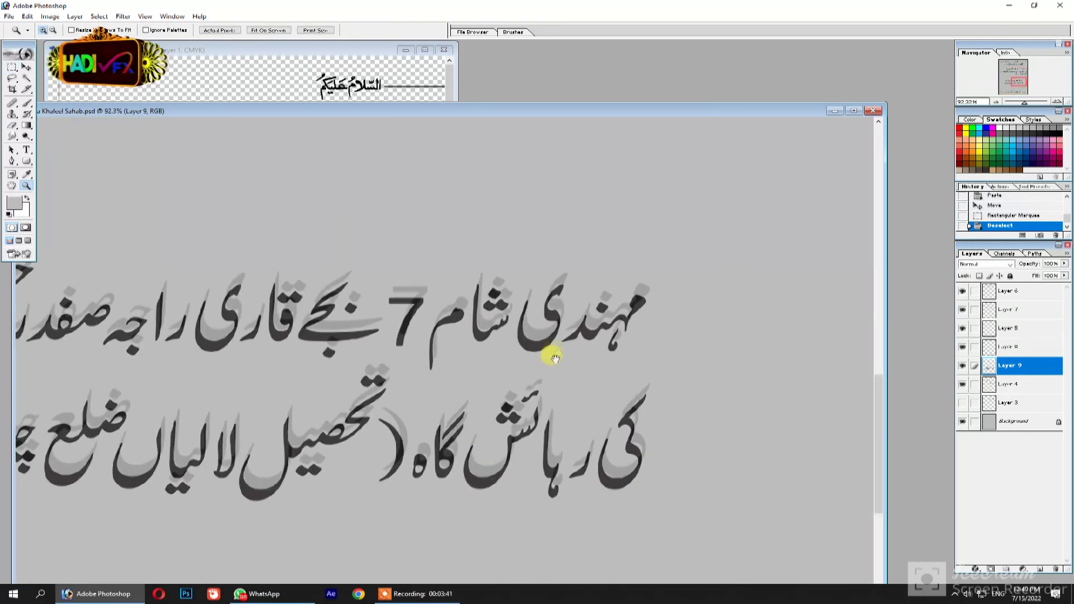
Step: Magic-wand the stray letter tail, nudge it back into place and zoom out
key(w)
click(453, 318)
key(v)
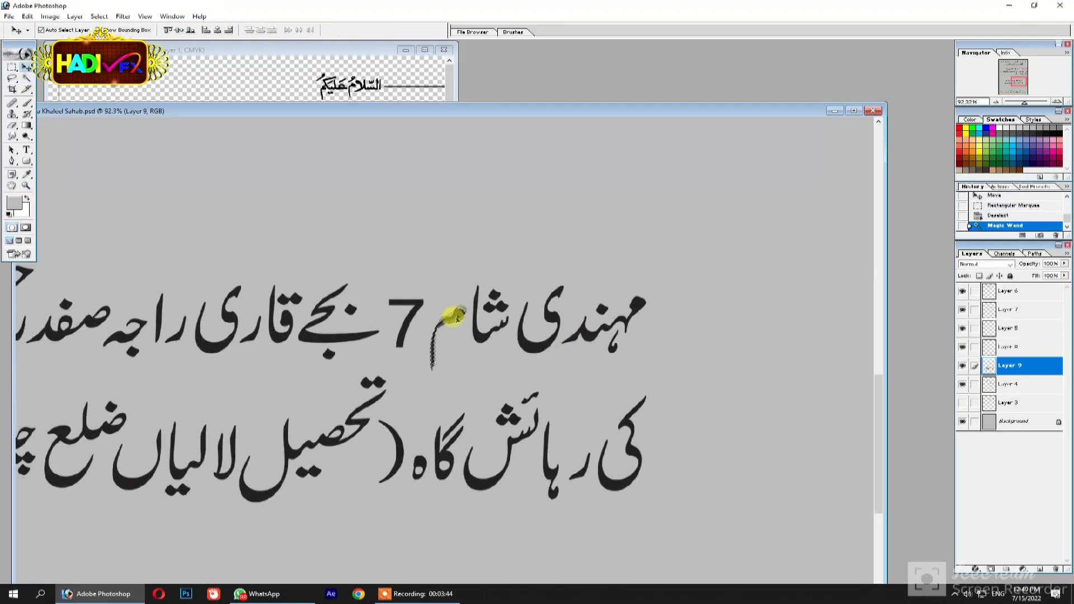
drag(462, 302, 459, 300)
key(ctrl+d)
key(z)
alt+click(439, 279)
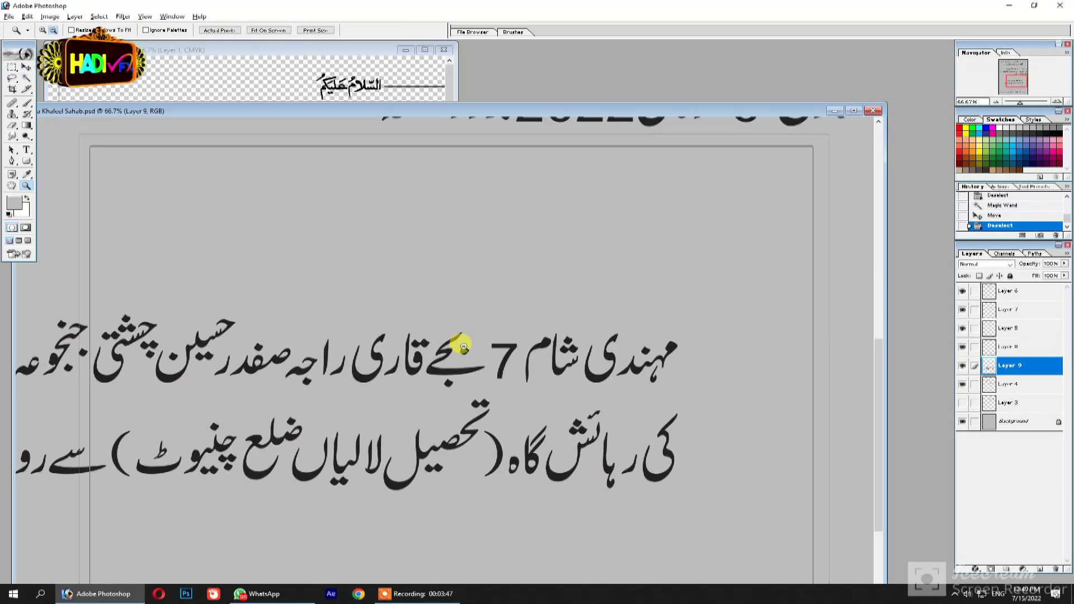
alt+click(469, 356)
Step: Cut the upper schedule line onto Layer 10, reposition it and enlarge it
key(m)
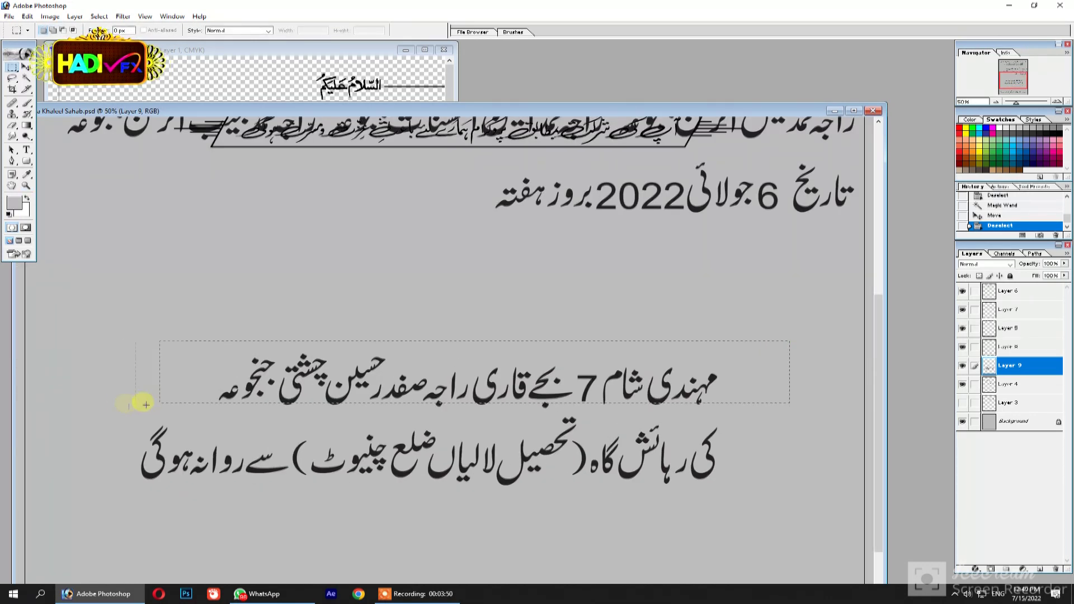
drag(121, 411, 119, 410)
key(ctrl+x)
key(ctrl+v)
key(v)
drag(303, 385, 259, 398)
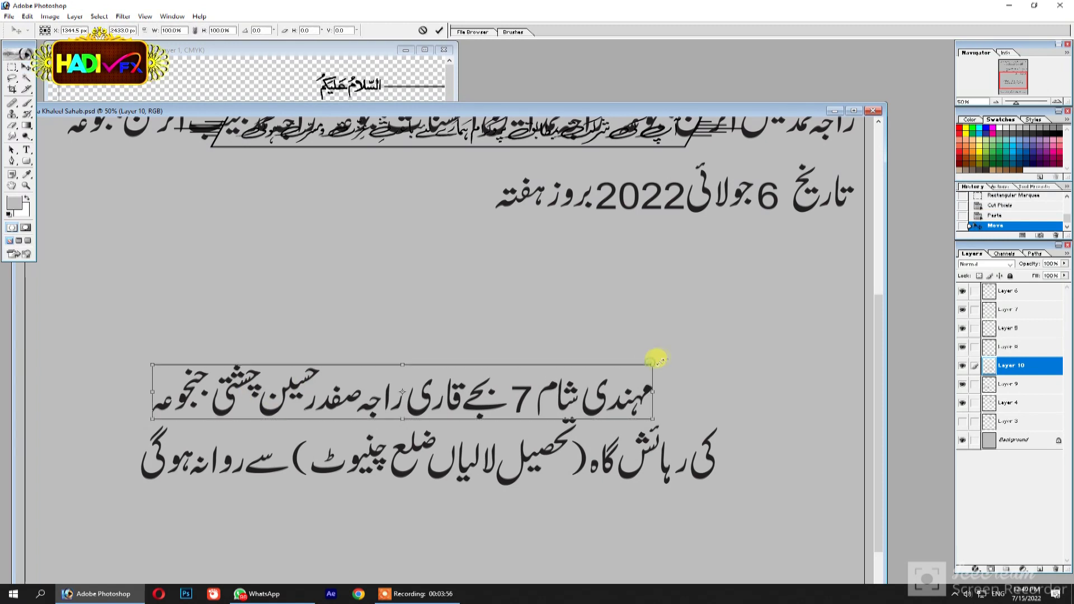
drag(655, 358, 717, 353)
key(Return)
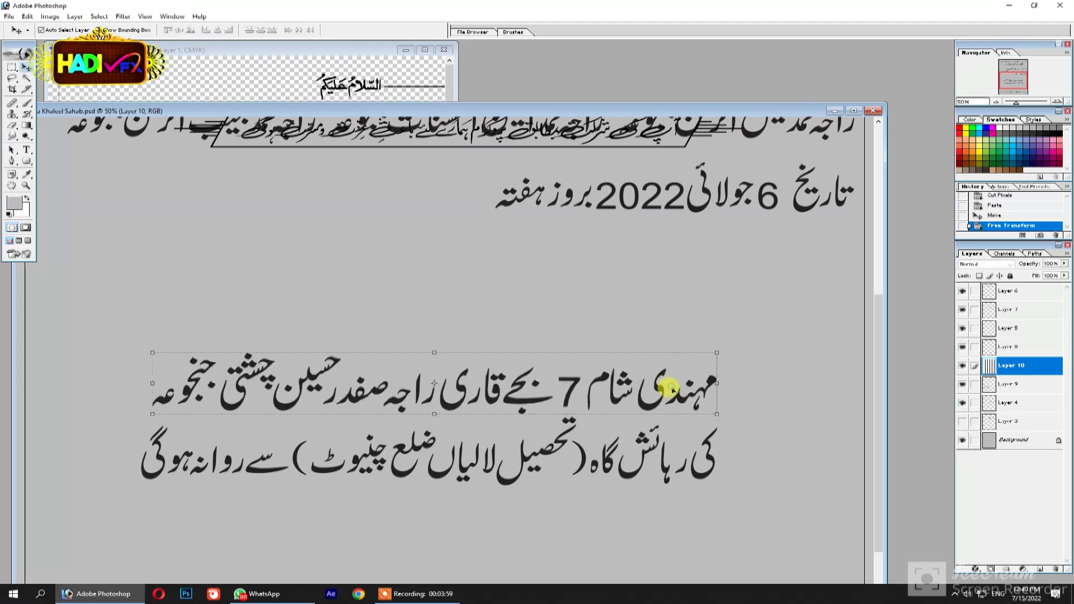
Step: Merge both schedule lines into one layer and move them just above the closing line
key(ctrl+e)
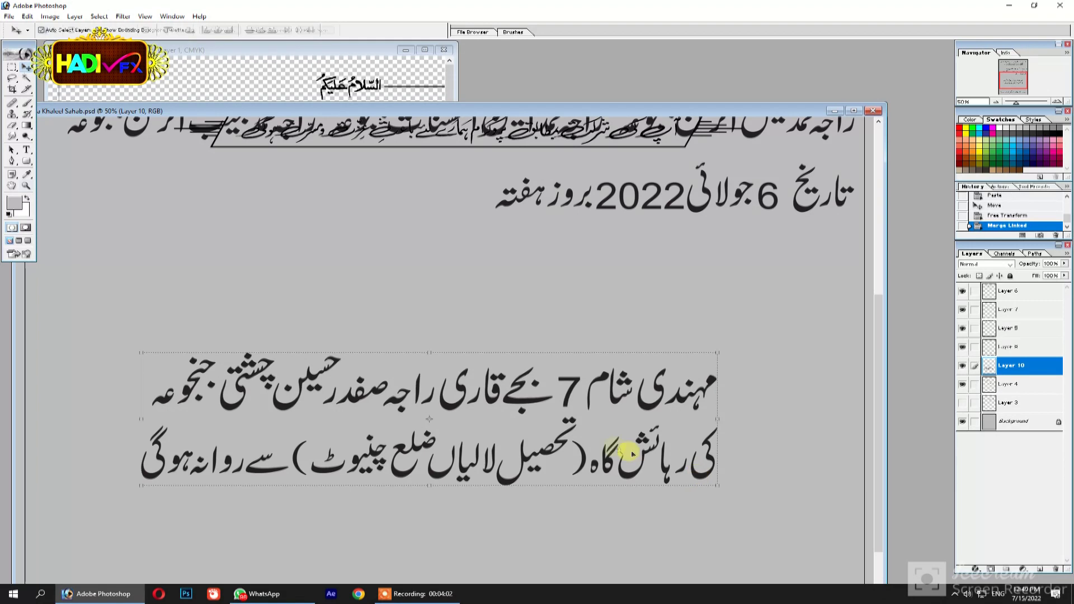
key(ctrl+minus)
key(ctrl+minus)
key(ctrl+minus)
drag(490, 449, 491, 504)
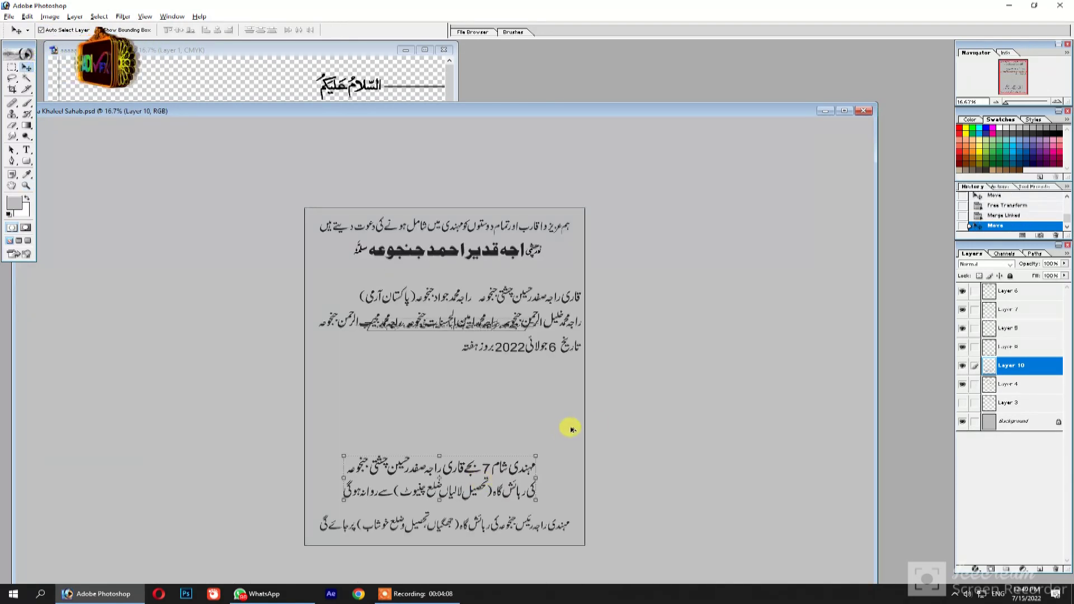
Step: Enlarge the schedule block slightly, then cut the date line from the middle text block
drag(536, 454, 541, 452)
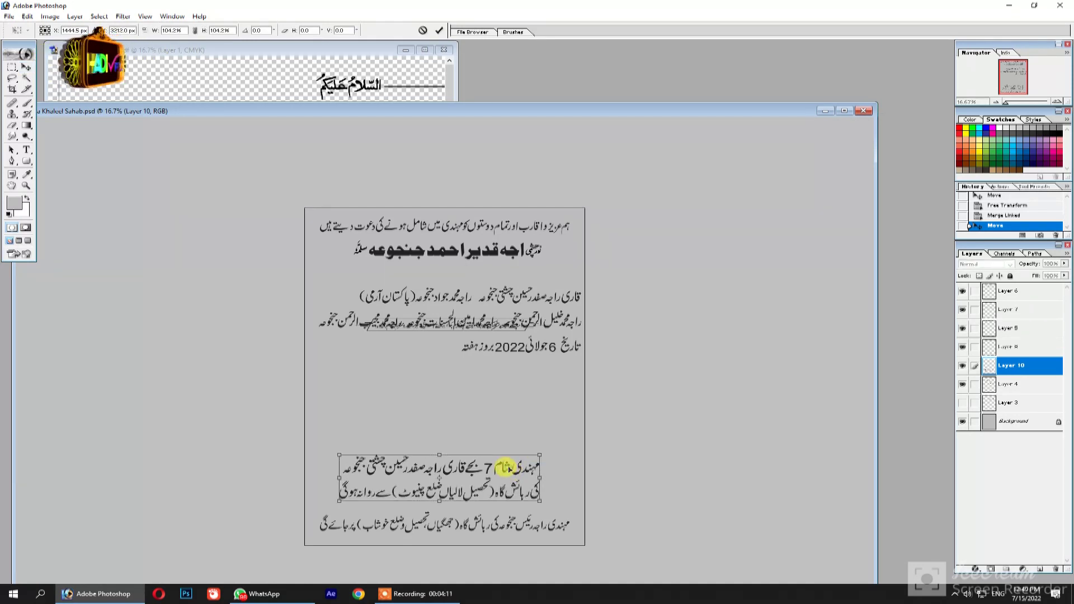
key(Return)
click(554, 349)
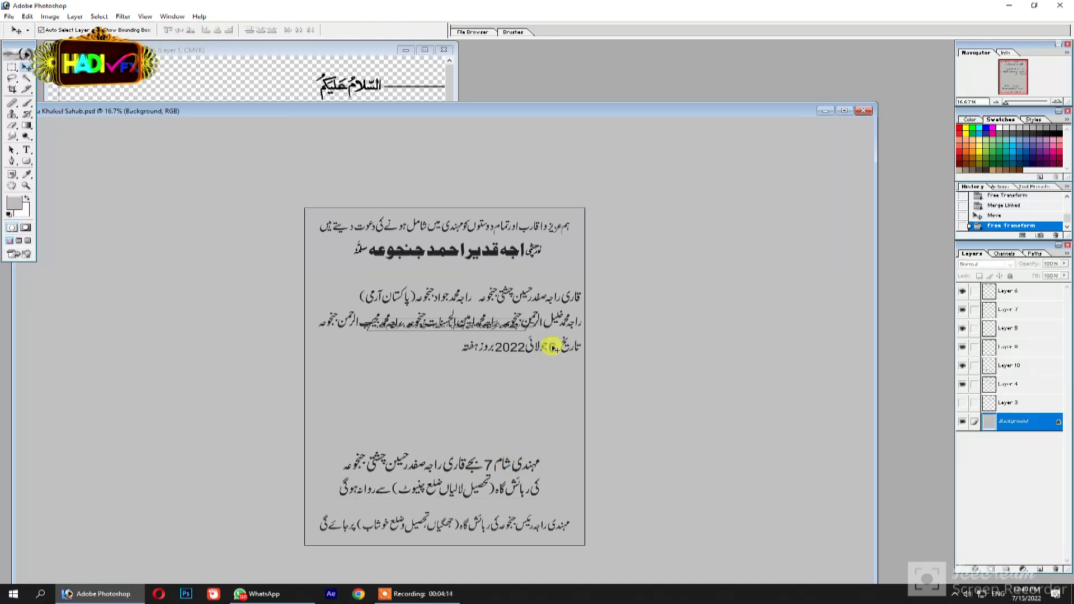
key(m)
mouse_move(391, 376)
mouse_down()
mouse_move(534, 336)
mouse_move(591, 336)
mouse_up()
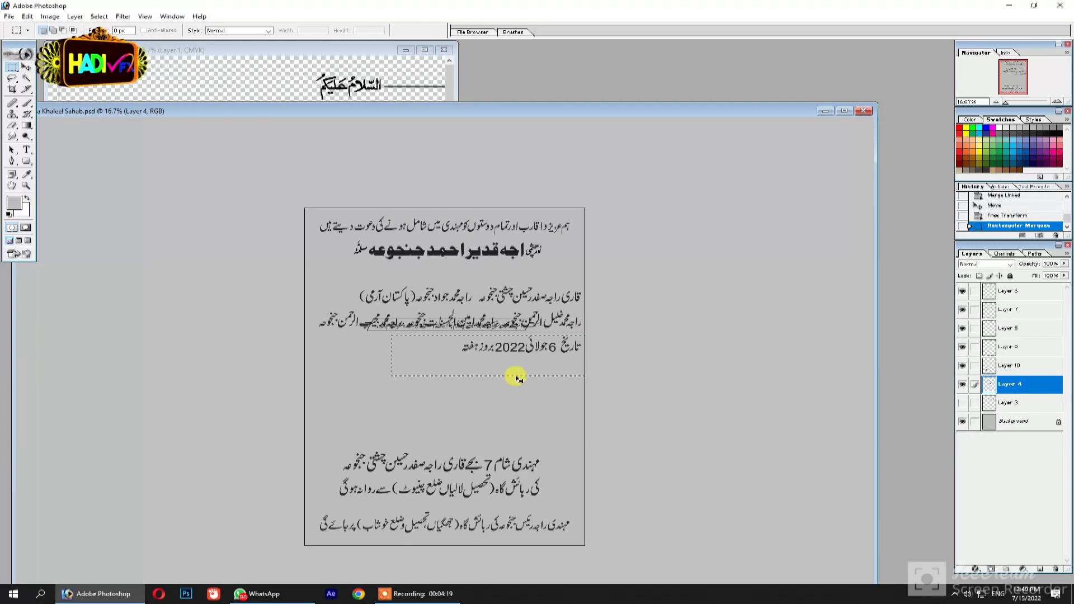
key(ctrl+x)
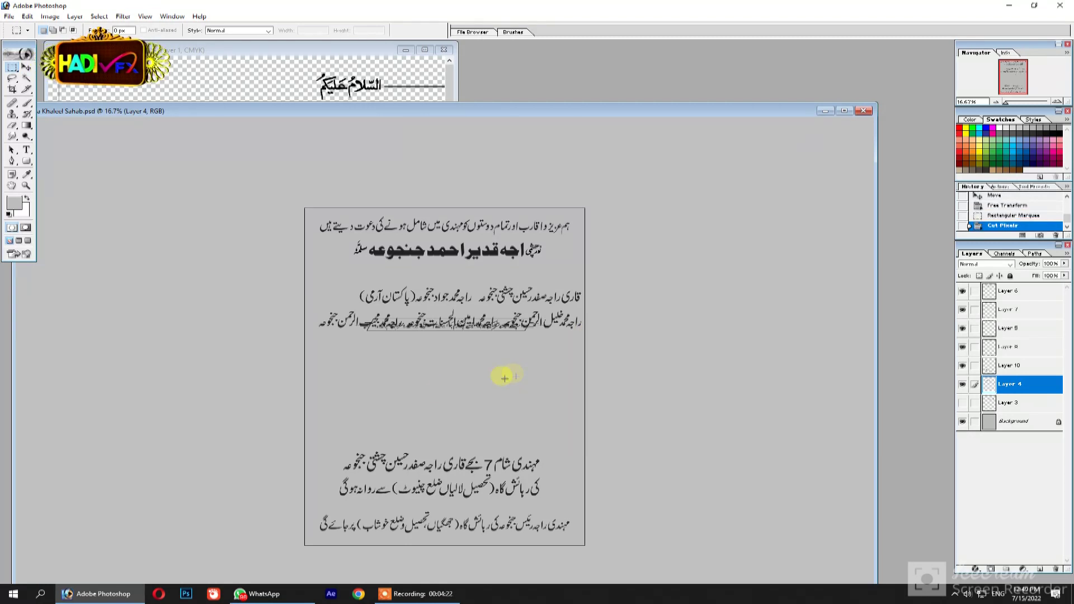
Step: Paste the date line as Layer 11, move it down and scale it larger
key(ctrl+v)
key(v)
drag(443, 376, 384, 426)
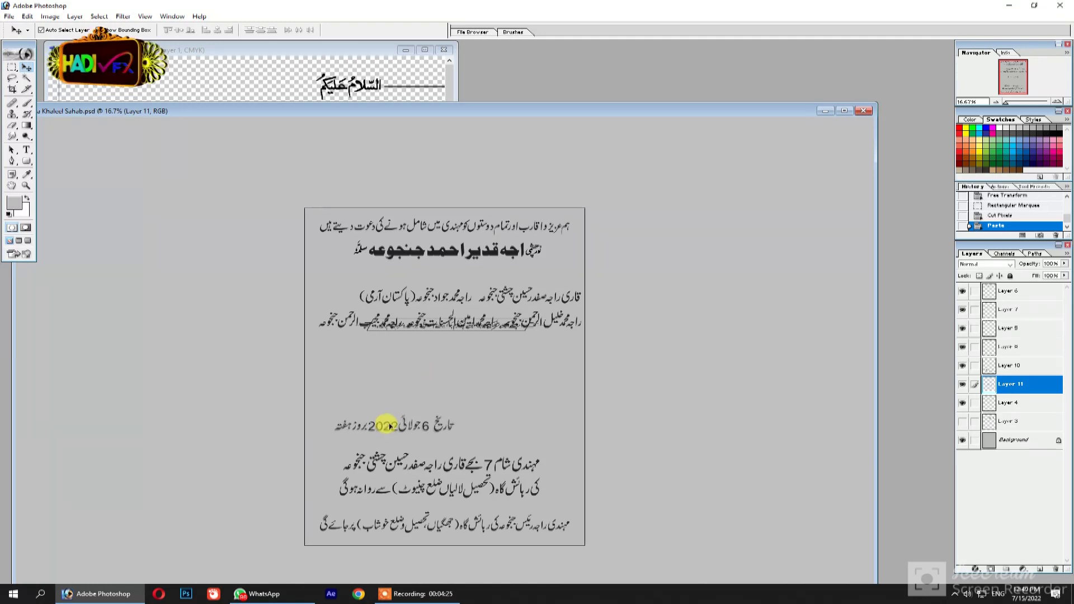
key(ctrl+t)
drag(454, 424, 579, 415)
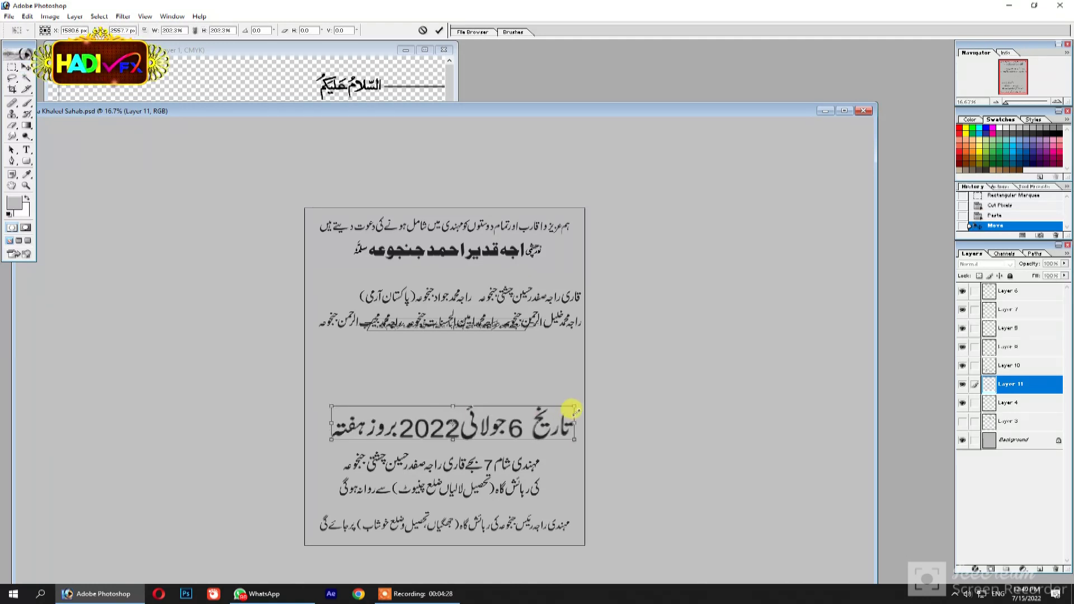
key(Return)
Step: Centre the date line horizontally and move the names block below the header frame
key(ctrl+a)
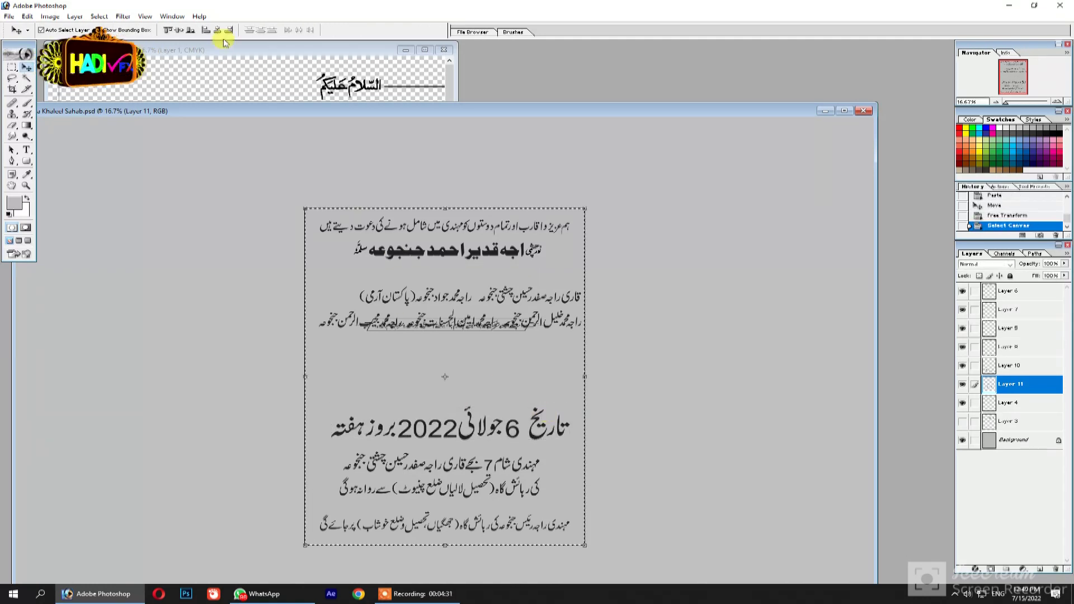
click(218, 30)
key(ctrl+d)
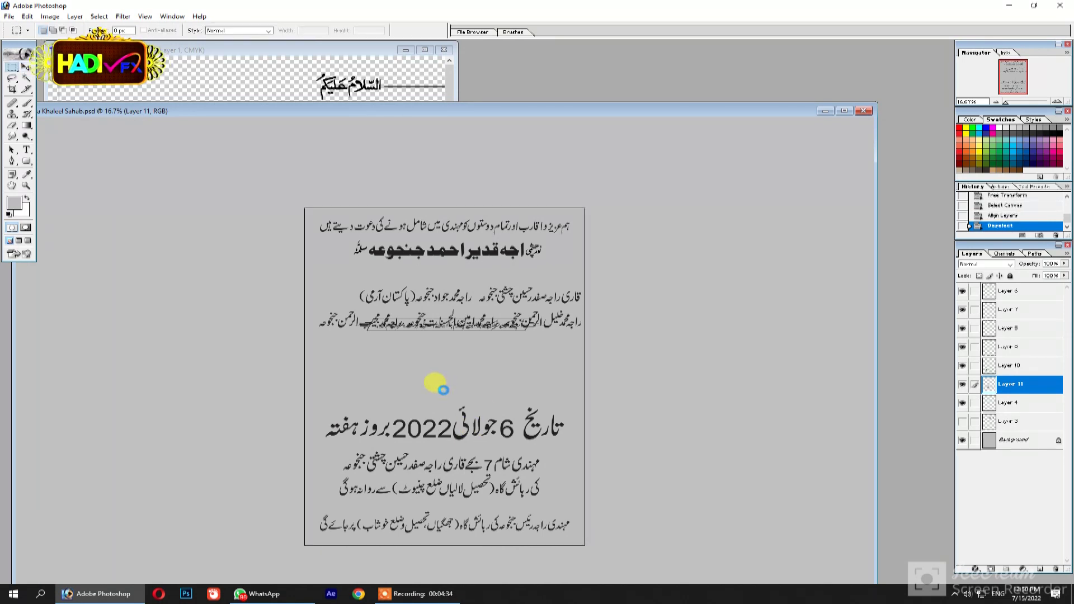
key(z)
click(442, 391)
click(481, 430)
key(v)
drag(686, 204, 673, 317)
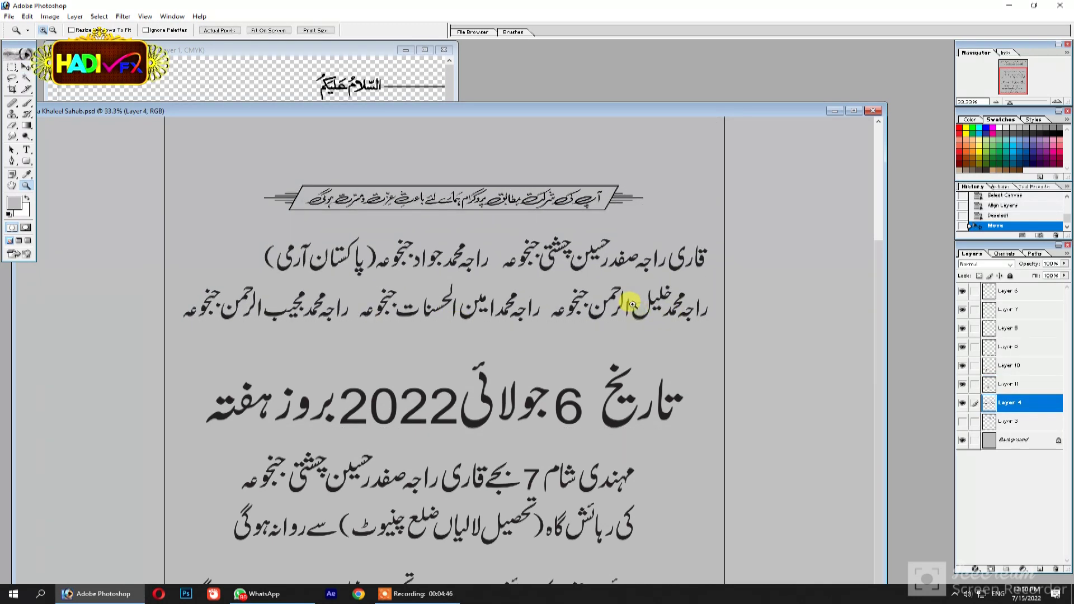
Step: Switch to full-screen view and zoom in on the guest-name lines
key(f)
key(Tab)
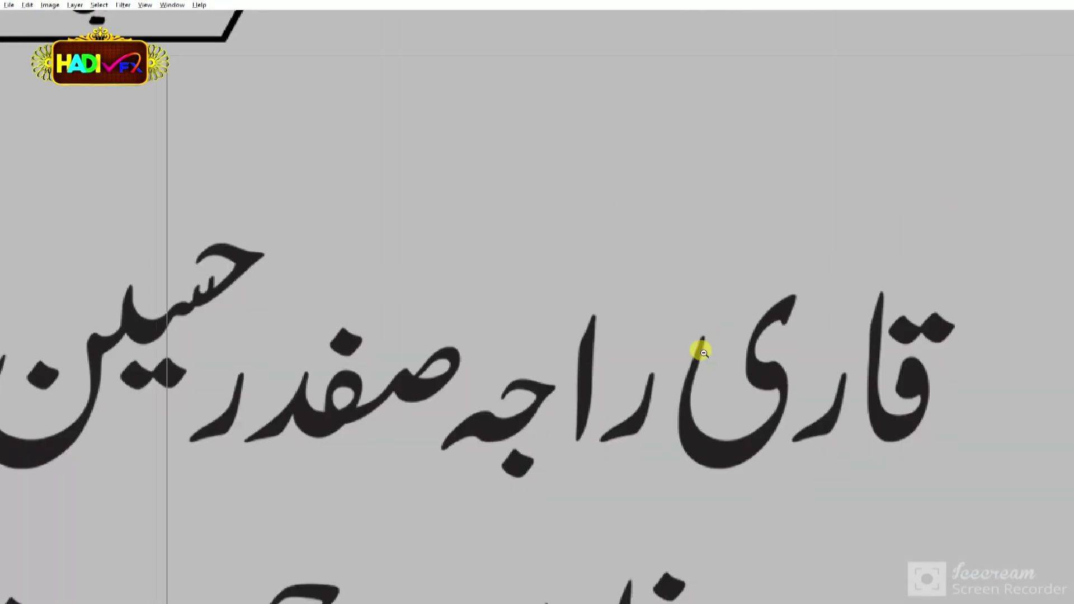
click(745, 358)
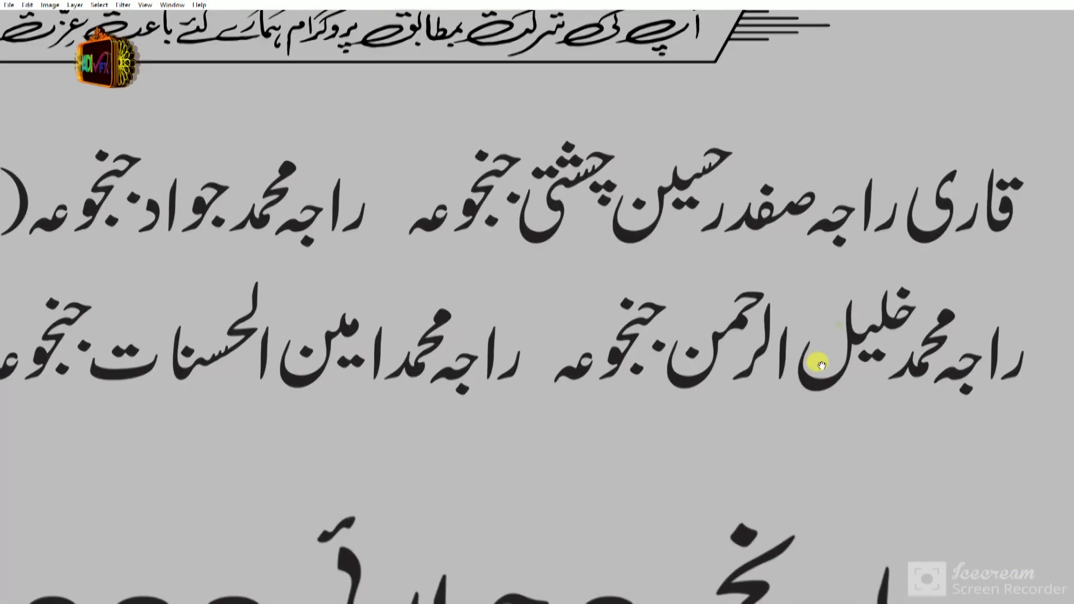
click(308, 376)
alt+click(375, 360)
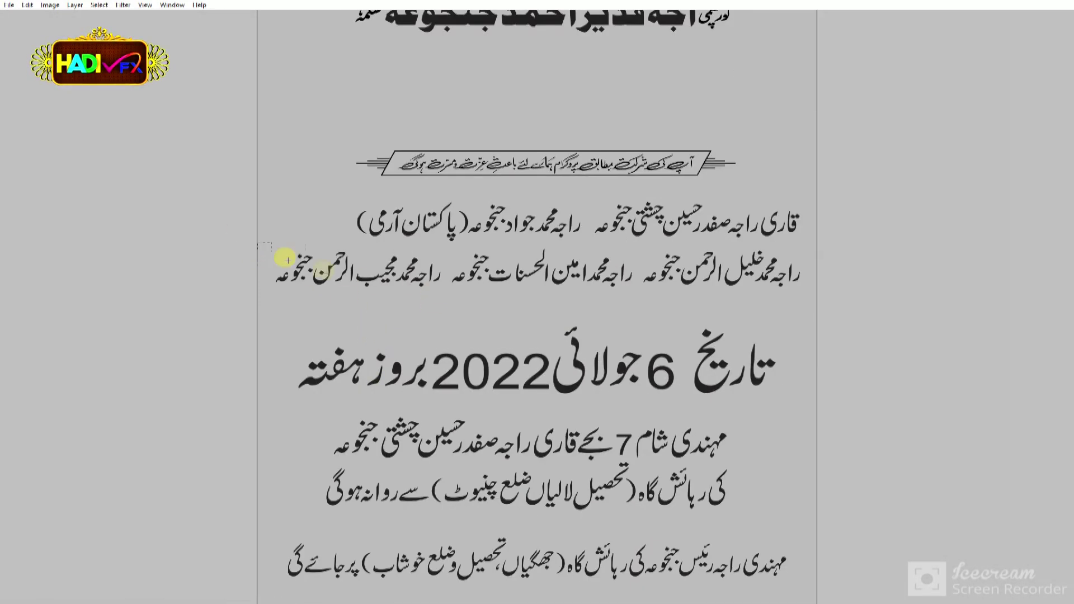
Step: Shift a lower-row name into alignment, then move the first names line left to match
drag(418, 280, 403, 283)
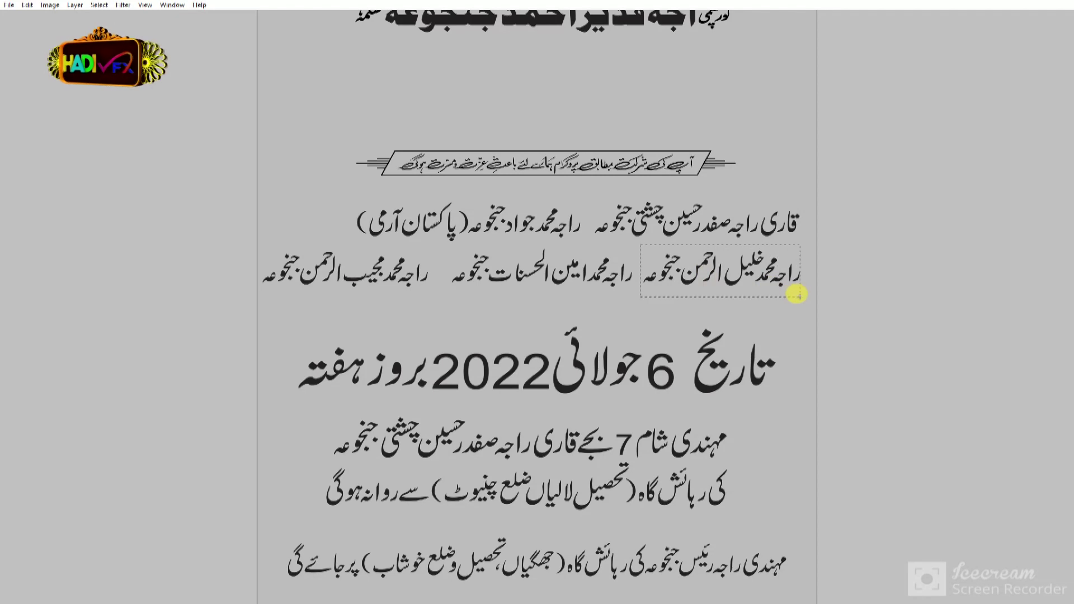
drag(767, 276, 767, 279)
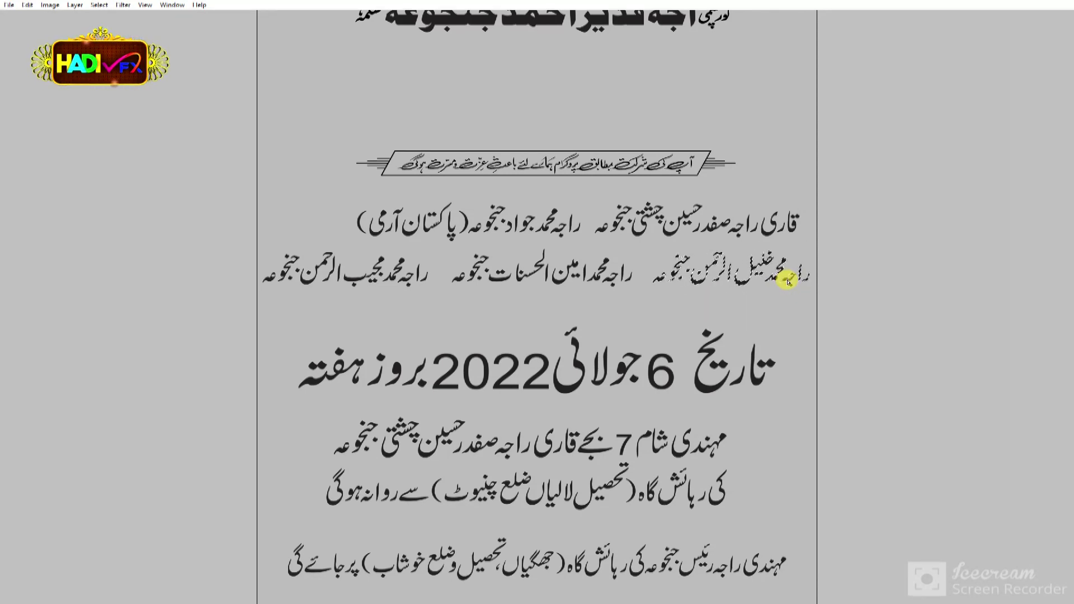
key(ctrl+d)
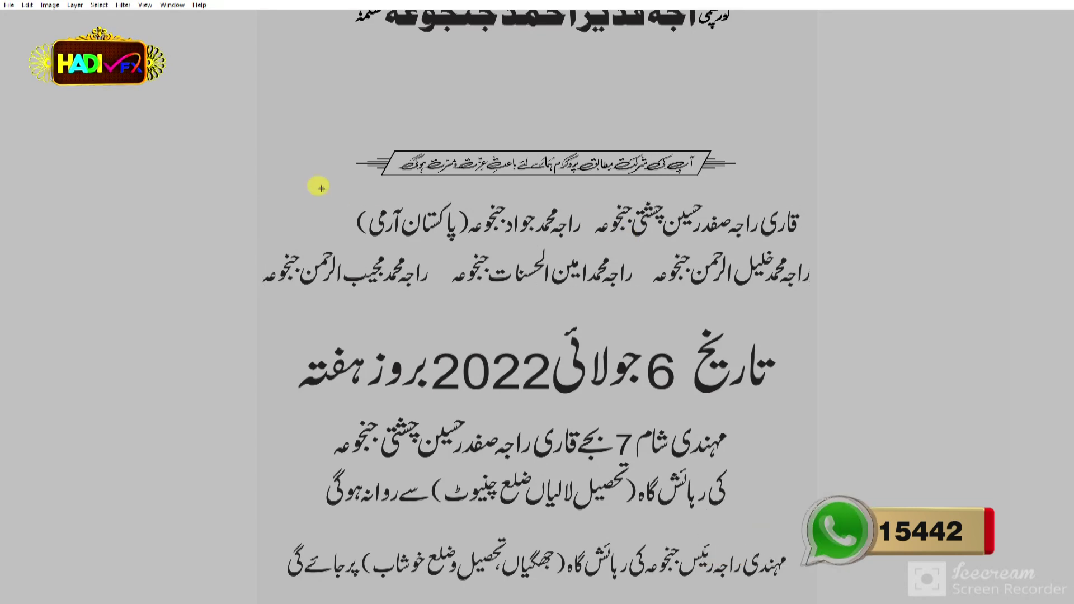
drag(321, 188, 815, 240)
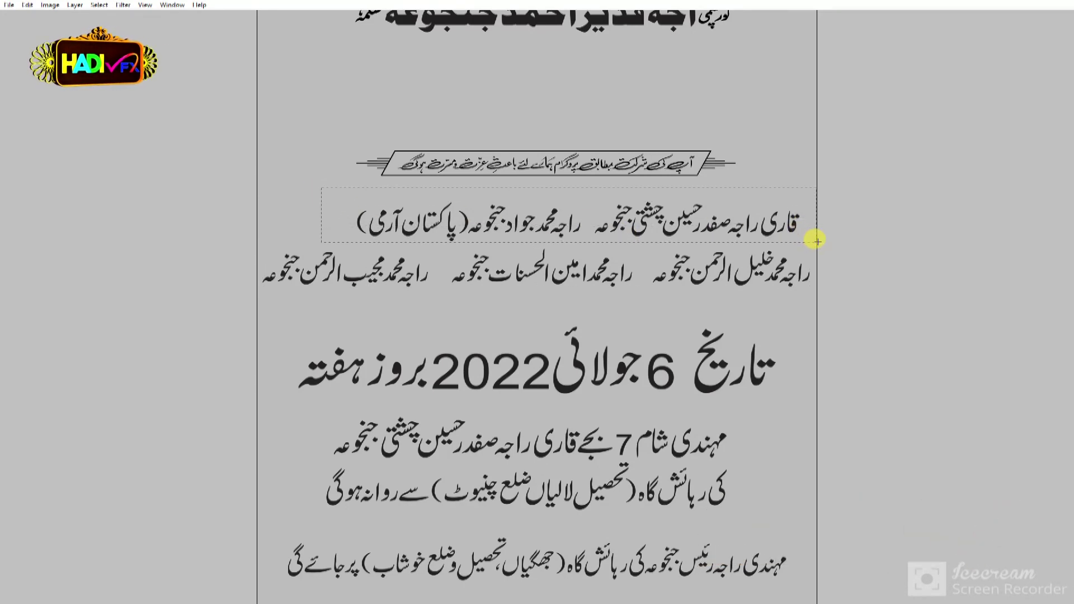
drag(714, 229, 692, 230)
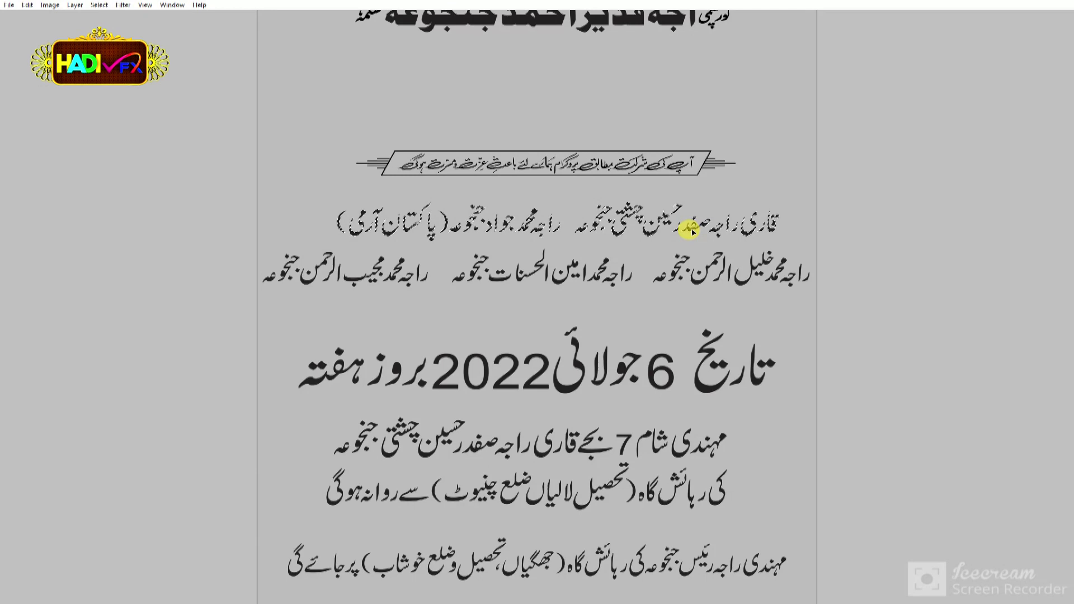
Step: Move the two-line guest-names block slightly lower
key(ctrl+minus)
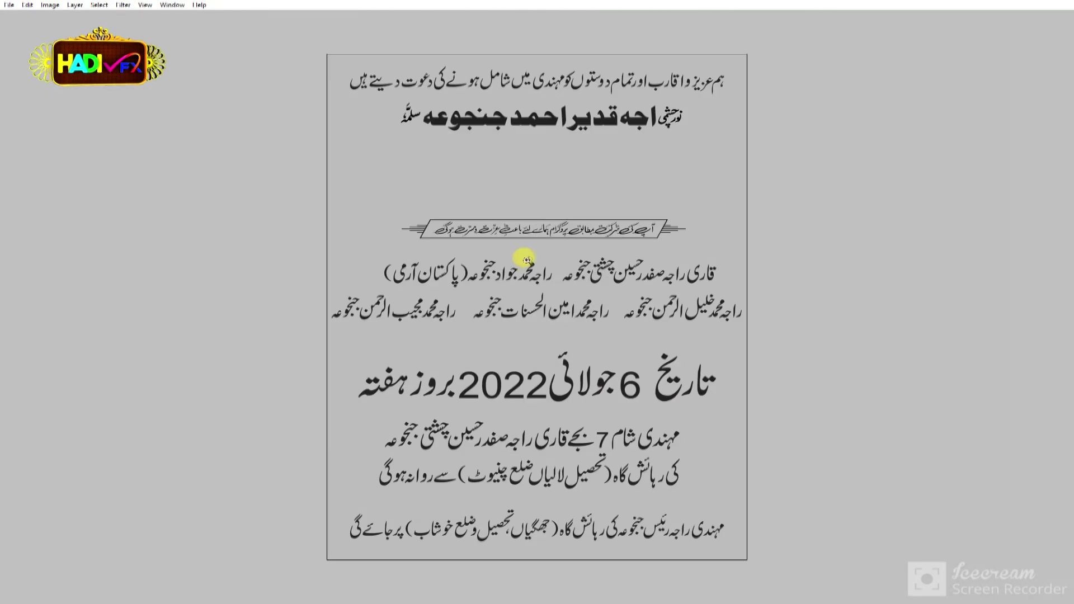
drag(327, 322, 331, 336)
key(Return)
key(shift+Up)
Step: Free Transform the divider banner larger and stretch it wider to the left
key(ctrl+t)
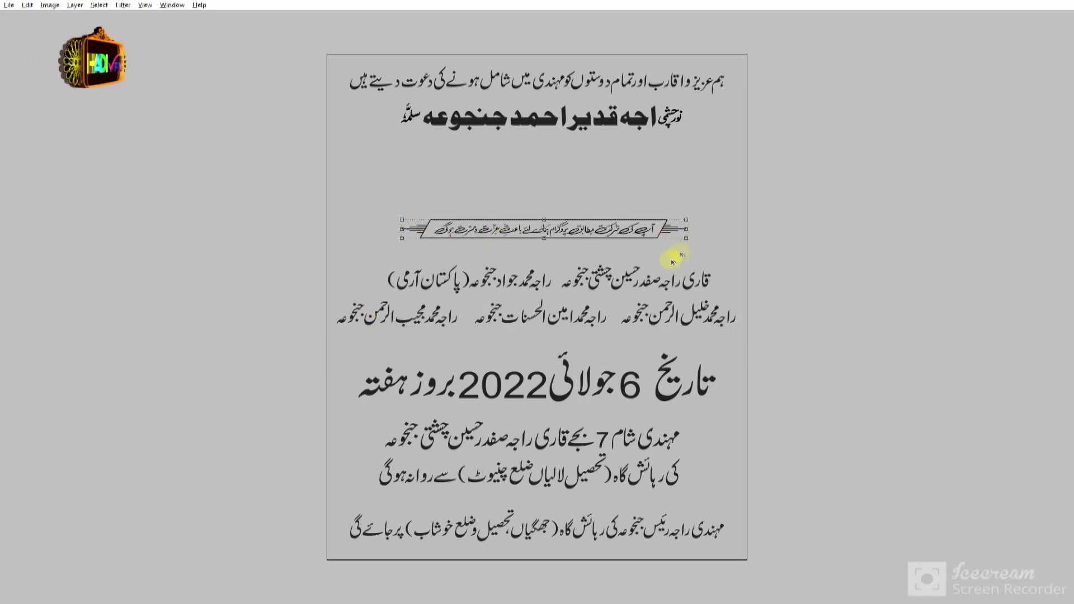
mouse_move(680, 242)
mouse_down()
mouse_move(707, 255)
mouse_move(725, 208)
mouse_up()
drag(402, 240, 352, 241)
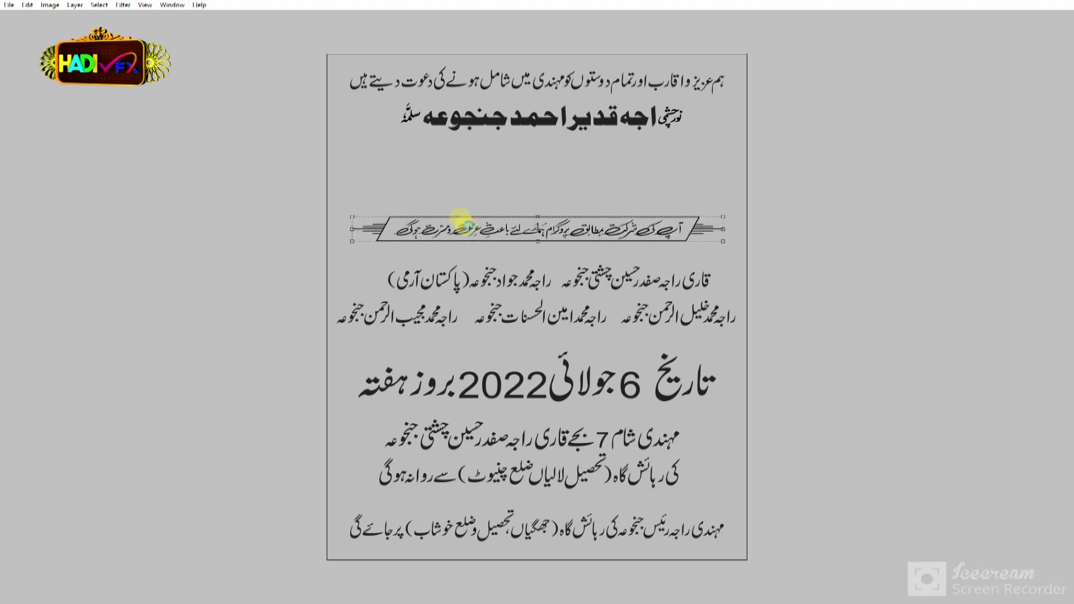
Step: Move the main name line down a bit and scale it larger
key(ctrl+plus)
drag(591, 103, 594, 110)
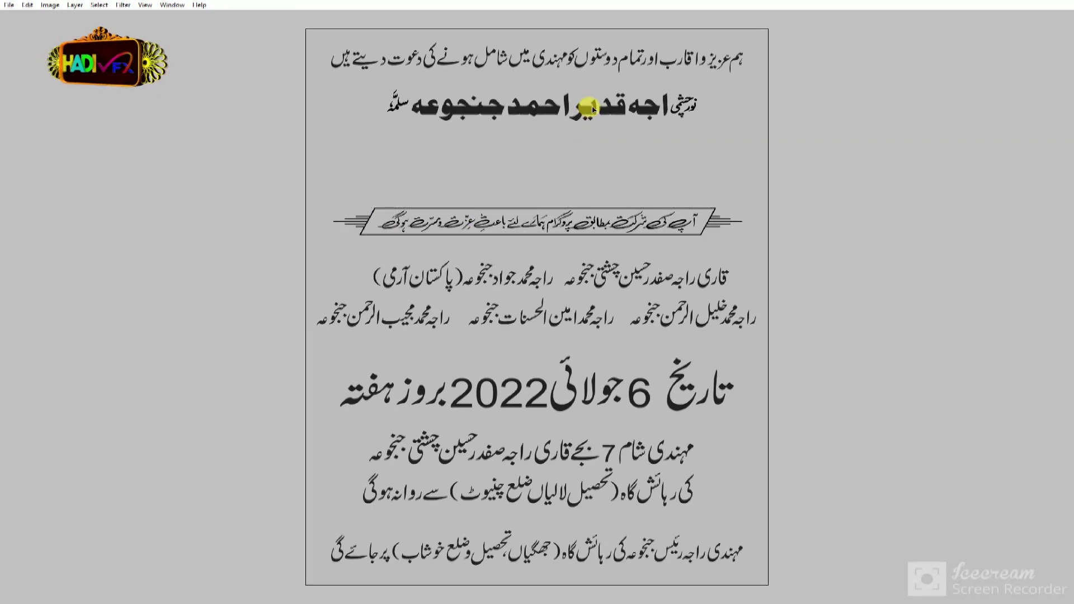
drag(699, 121, 715, 123)
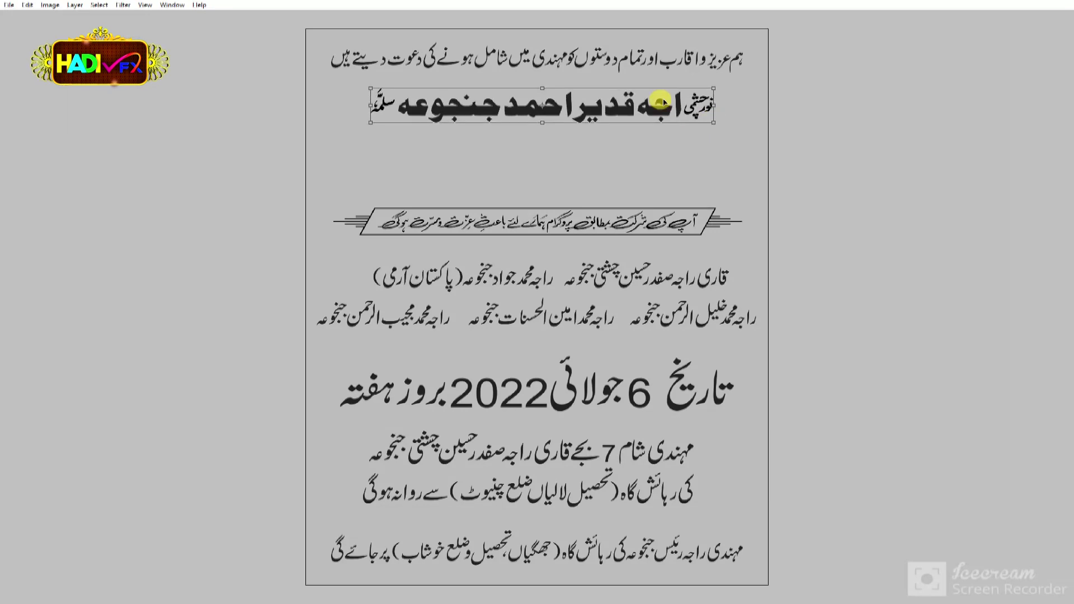
key(Tab)
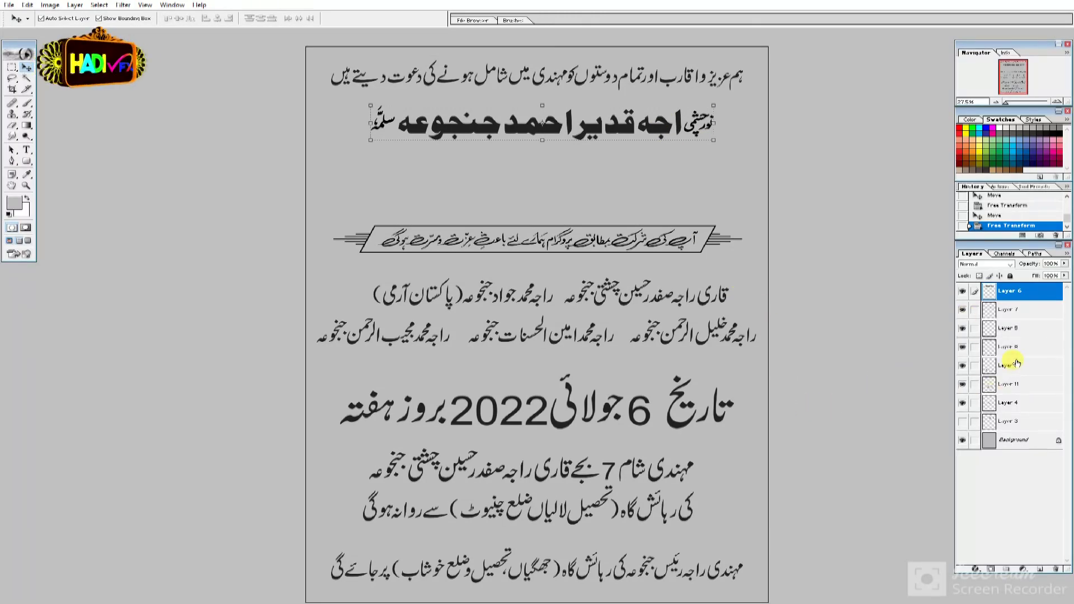
click(1009, 422)
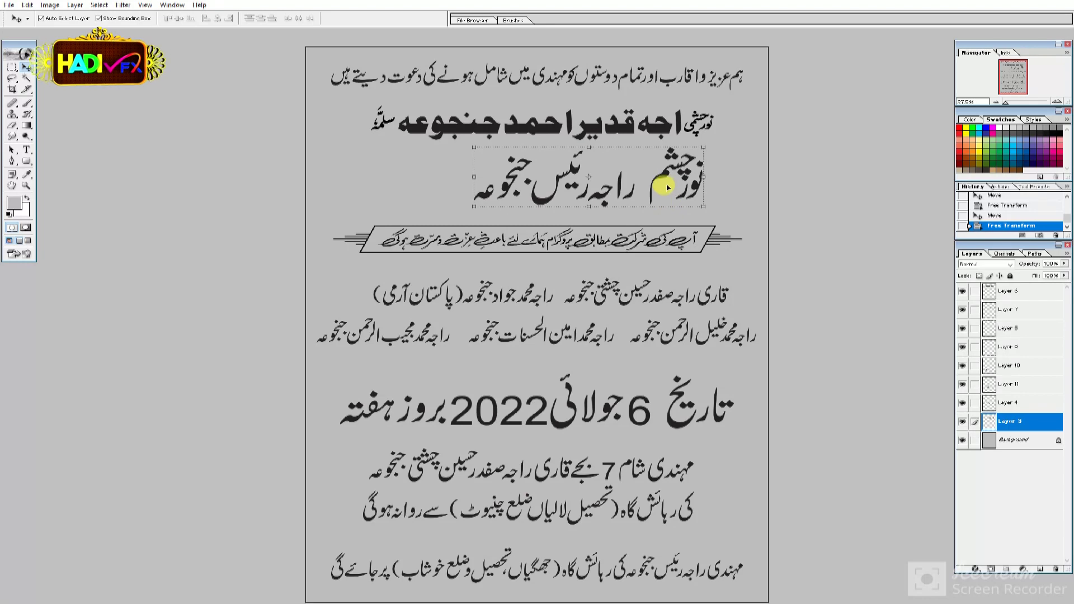
key(m)
key(Delete)
key(ctrl+d)
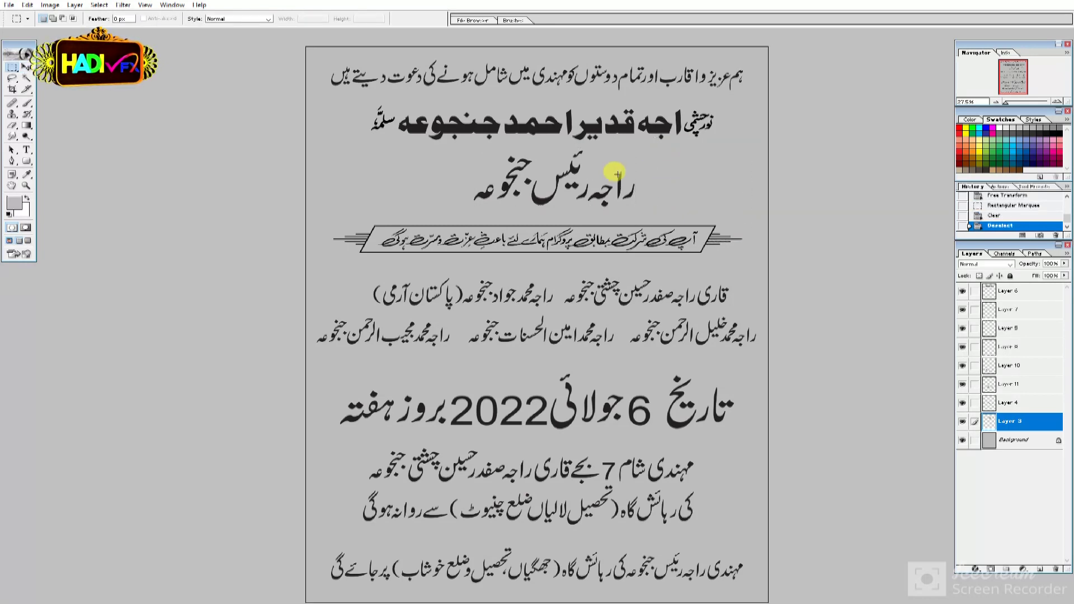
key(v)
drag(633, 148, 627, 156)
key(Return)
Step: Move the alif and raa of راجہ closer together using Magic Wand selections
key(z)
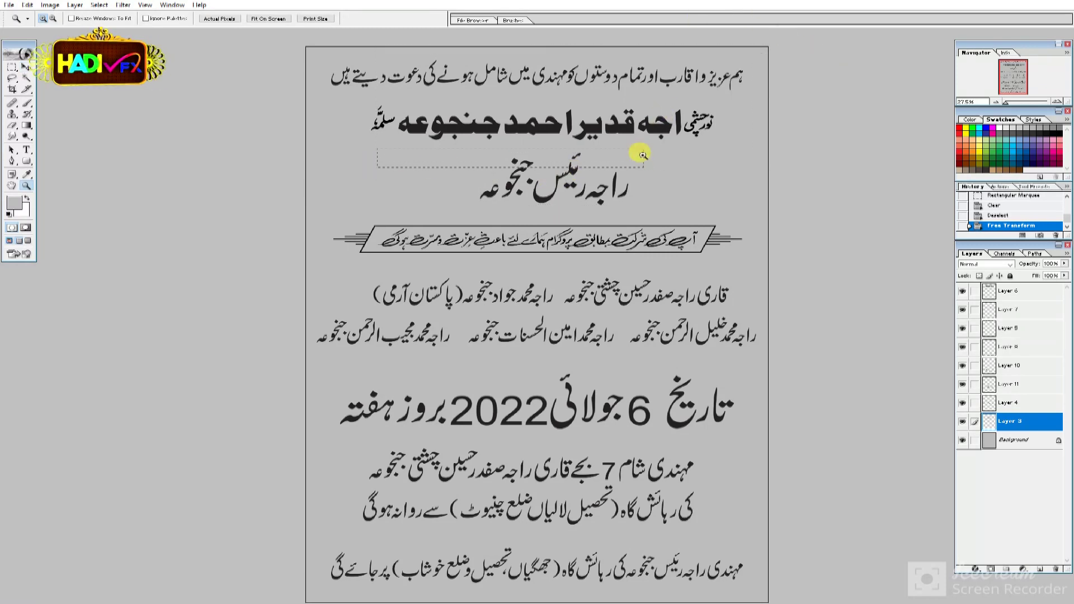
click(642, 149)
key(w)
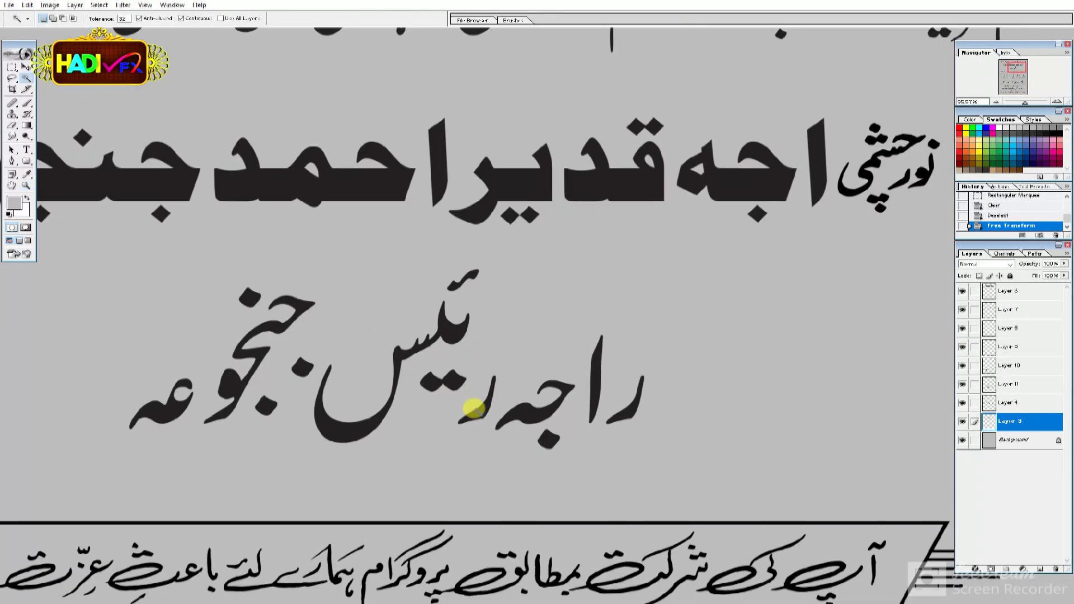
key(v)
drag(598, 376, 611, 356)
key(w)
click(628, 412)
key(v)
drag(628, 412, 599, 420)
Step: Move the raa of رئیس left and shift the رئیس stroke with its hamza right
key(w)
click(491, 412)
key(v)
drag(491, 413, 463, 415)
key(w)
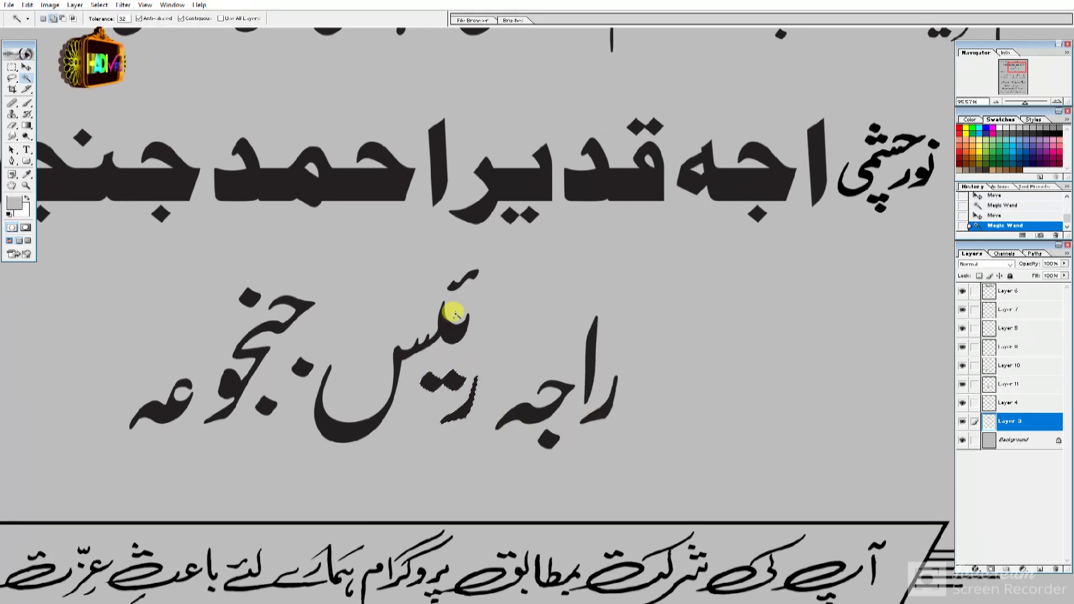
shift+click(454, 282)
shift+click(461, 327)
key(v)
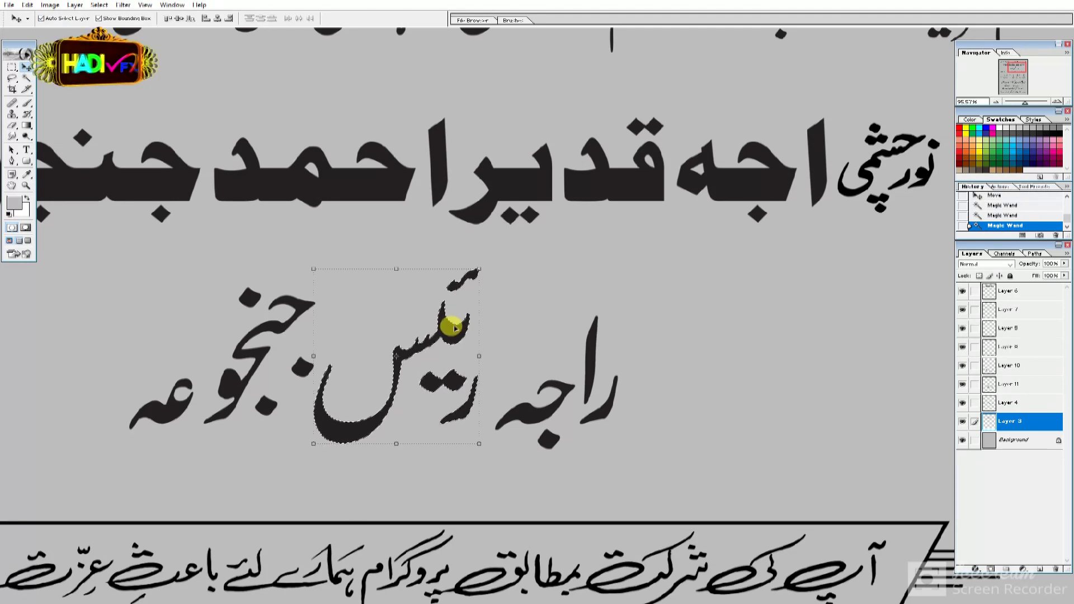
drag(467, 331, 475, 329)
Step: Nudge the dot up-left and try moving the جنج strokes, undoing that move
key(w)
click(298, 362)
drag(298, 362, 294, 358)
key(w)
shift+click(263, 319)
shift+click(283, 347)
shift+click(258, 411)
key(v)
mouse_move(263, 353)
mouse_down()
mouse_move(276, 365)
mouse_move(257, 364)
mouse_move(313, 335)
mouse_up()
key(ctrl+z)
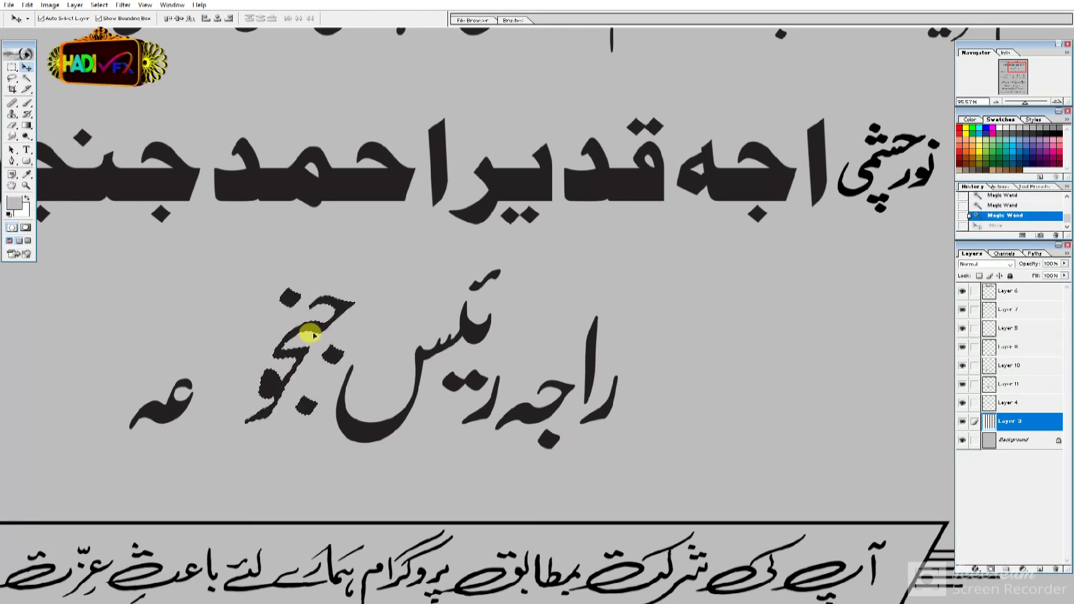
Step: Move the عه ending right to join جنجو
key(w)
click(161, 402)
key(v)
drag(163, 403, 221, 394)
key(z)
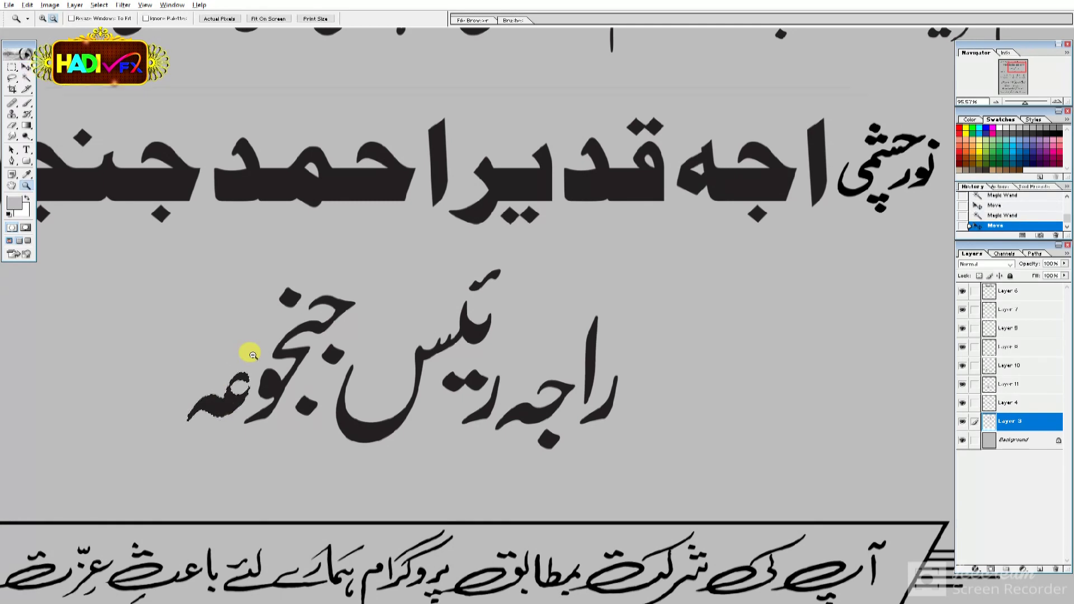
alt+click(253, 355)
alt+click(253, 355)
alt+click(324, 336)
alt+click(367, 205)
key(ctrl+d)
key(v)
drag(537, 204, 540, 205)
Step: Centre the راجہ رئیس جنجوعہ line horizontally on the page
key(z)
click(613, 307)
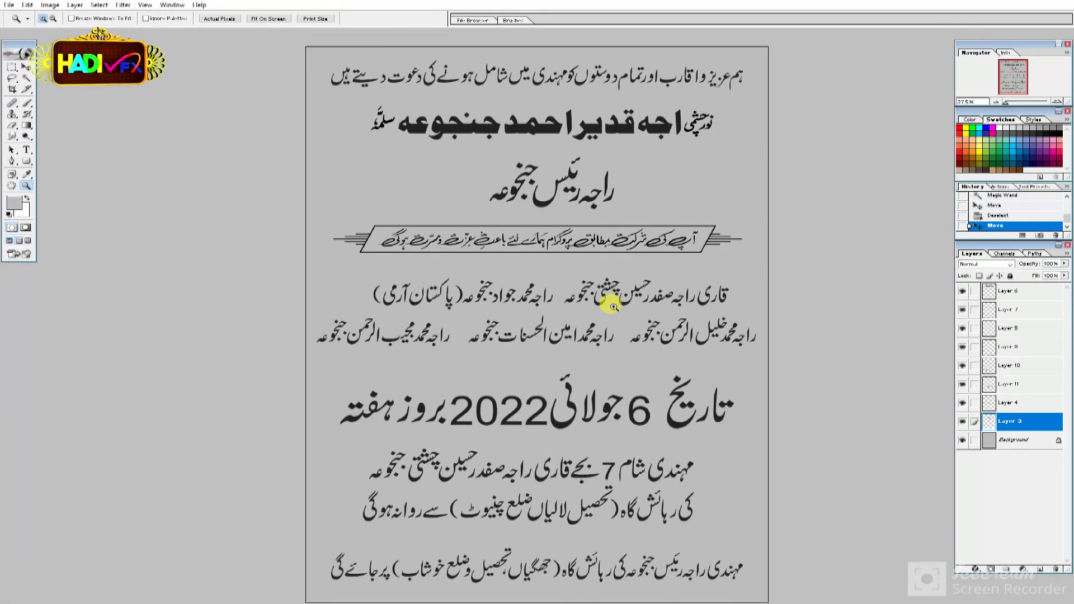
key(ctrl+a)
key(v)
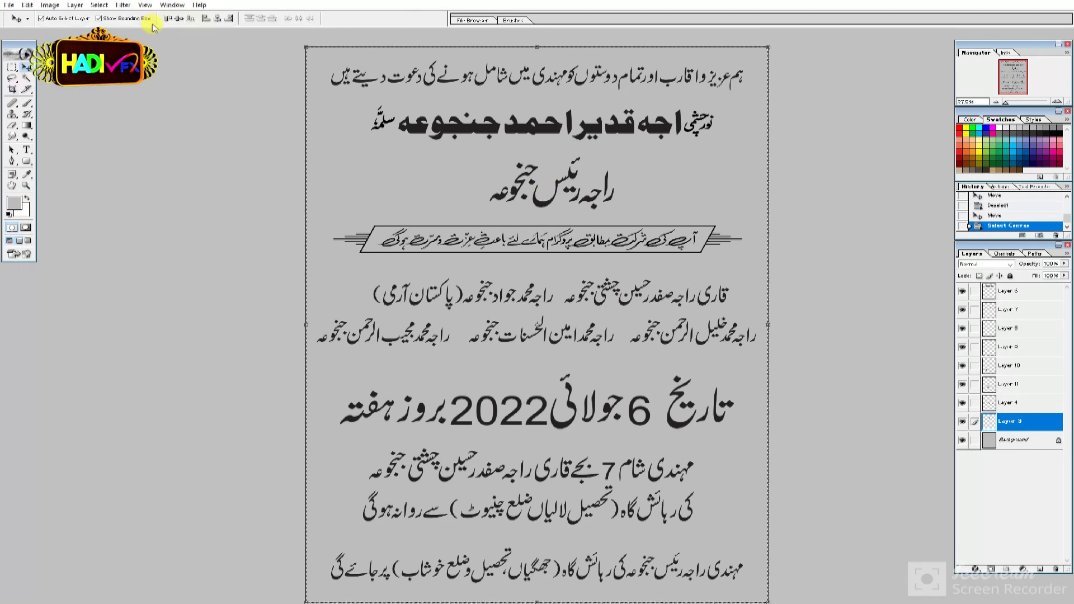
click(217, 18)
key(m)
key(ctrl+d)
Step: Centre the main name line horizontally on the page
key(v)
click(512, 132)
key(ctrl+a)
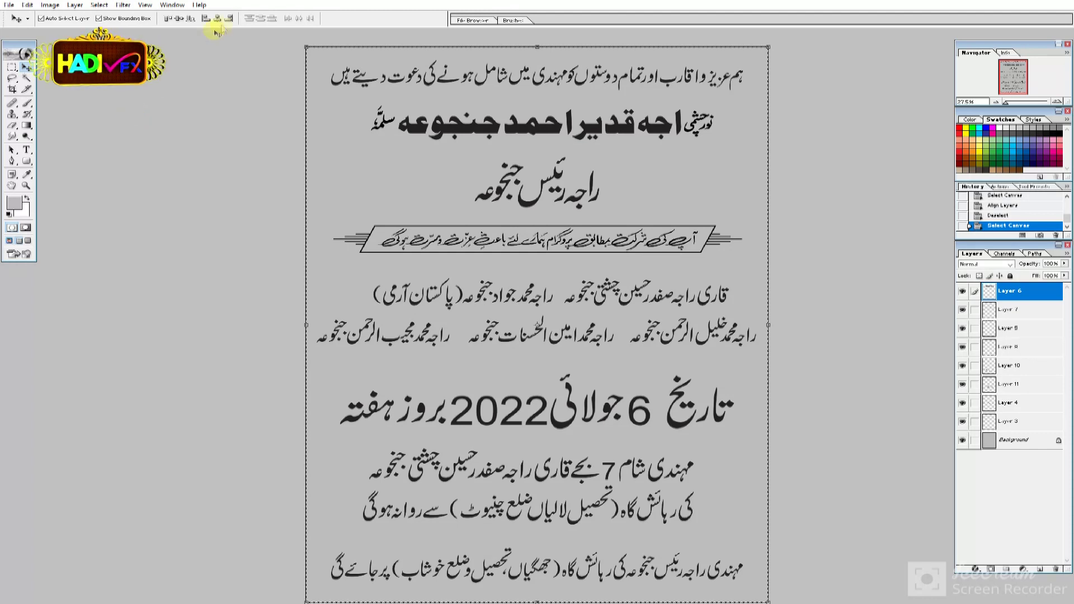
click(218, 18)
key(ctrl+d)
Step: Nudge the top invitation line down slightly
key(m)
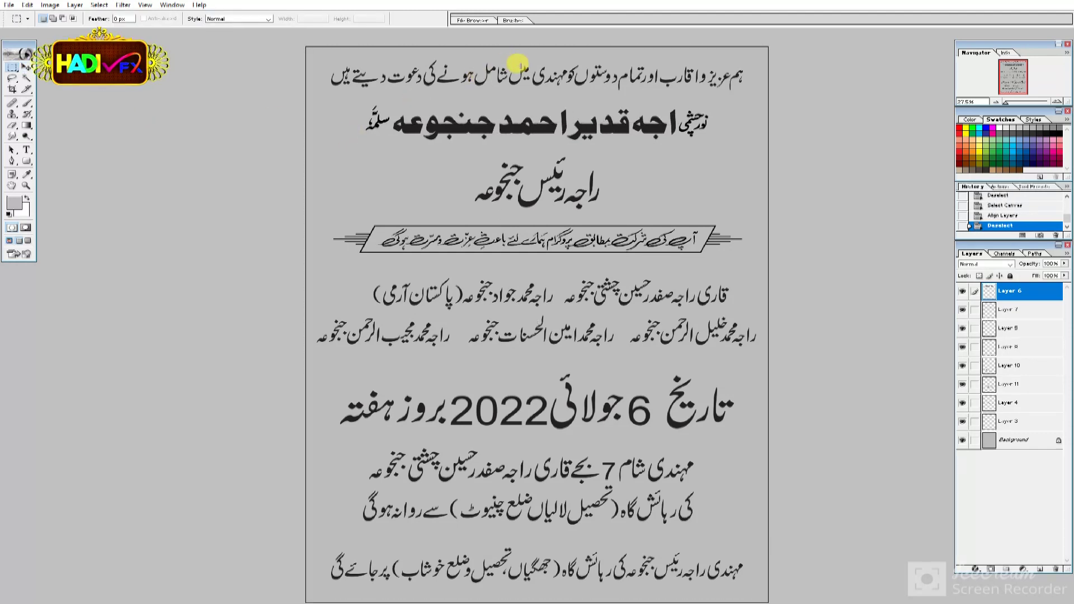
key(v)
click(519, 81)
click(515, 84)
key(Down)
key(Down)
click(581, 128)
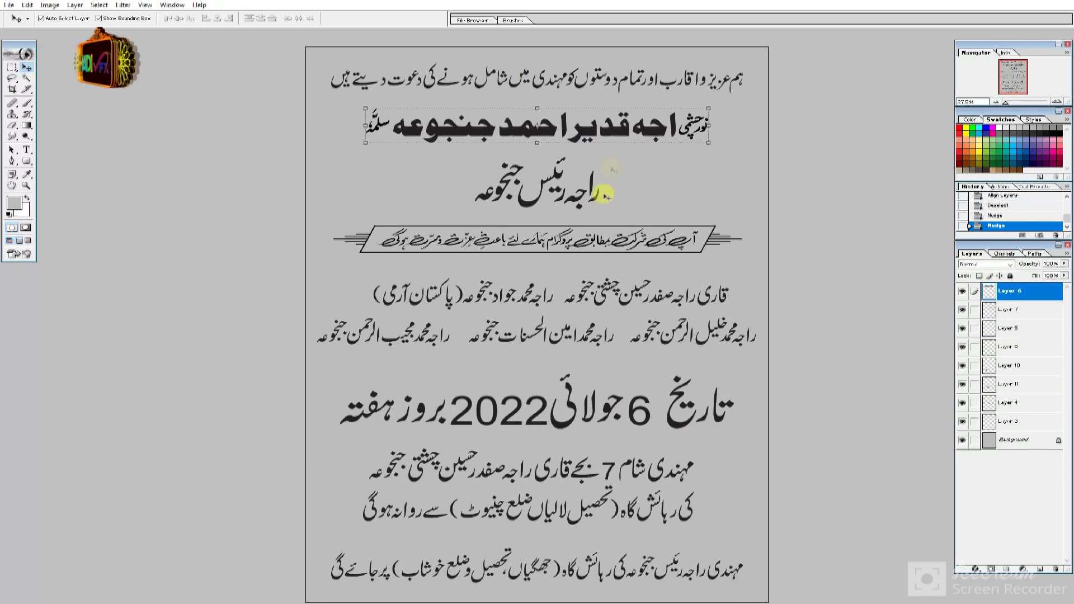
click(580, 203)
key(Down)
key(z)
key(f)
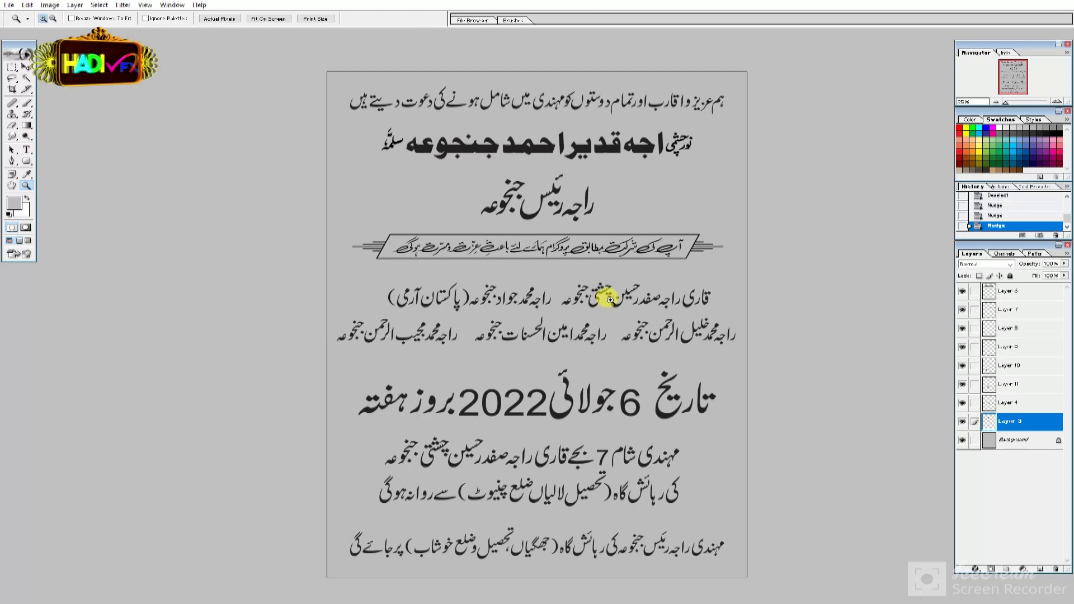
key(f)
key(Tab)
Step: Select the Bismillah calligraphy at the top of the other invitation card
key(f)
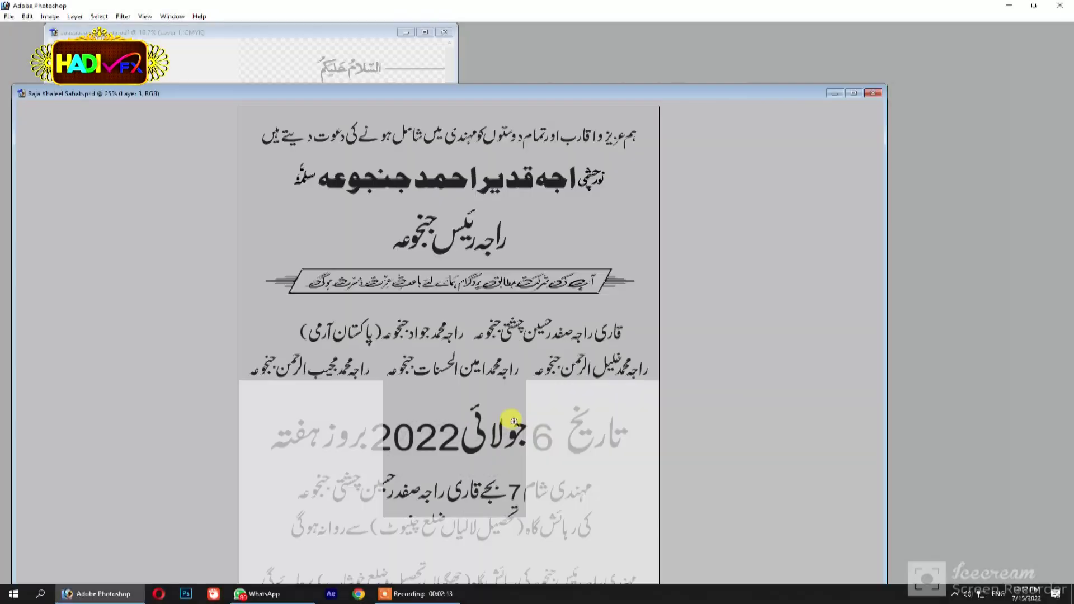
alt+click(464, 319)
key(f)
key(Tab)
key(f)
key(f)
key(v)
click(387, 96)
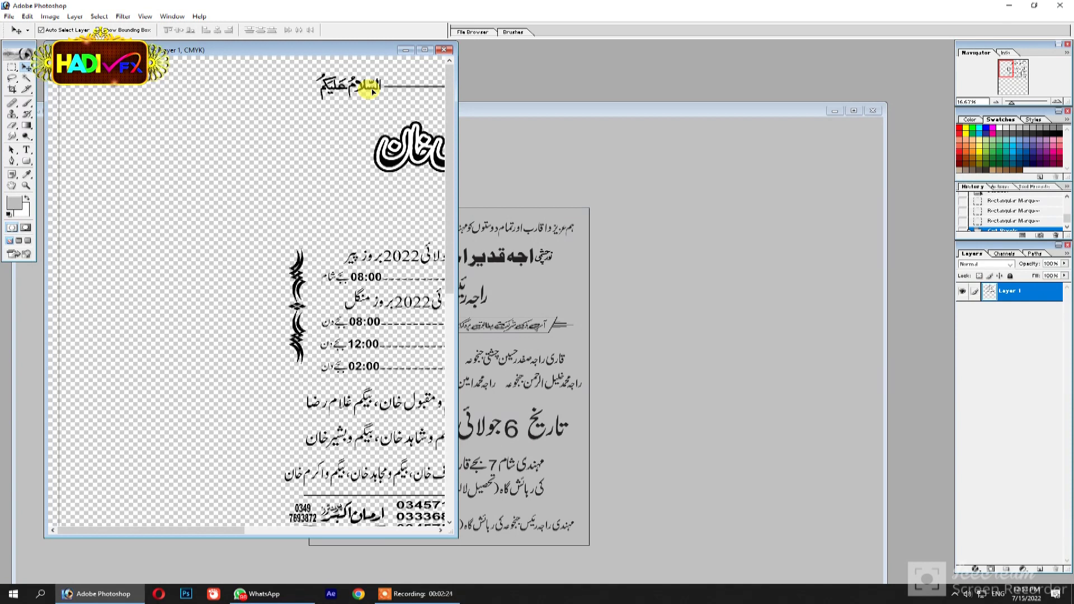
key(f)
drag(595, 124, 610, 244)
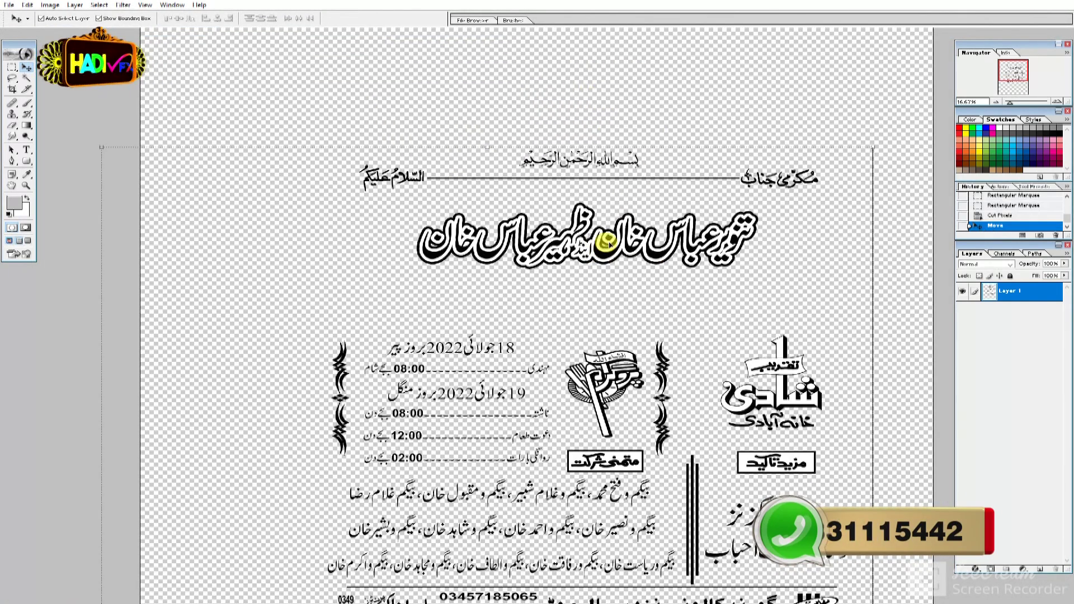
key(m)
drag(496, 133, 662, 165)
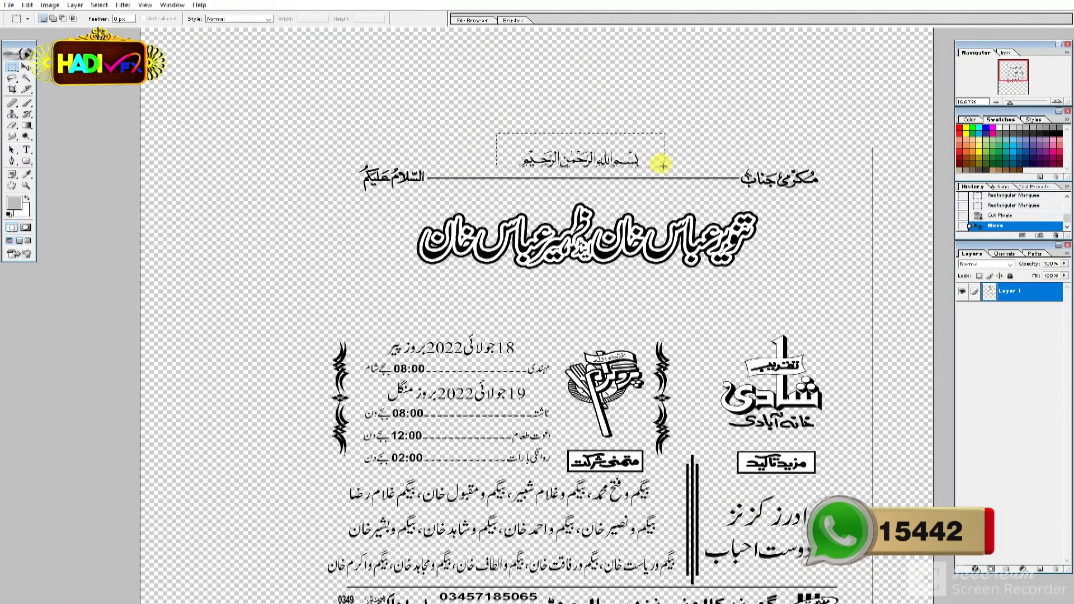
Step: Extend the Khaleel Sahab mehndi canvas upward with the Crop tool
key(f)
key(f)
click(464, 272)
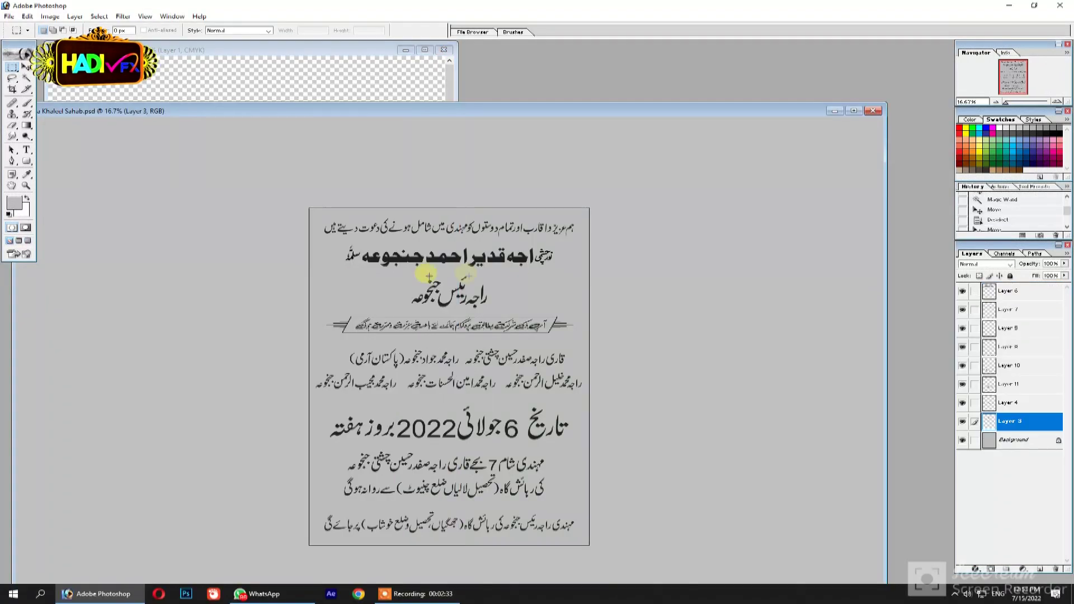
key(ctrl+0)
key(c)
drag(447, 330, 447, 331)
key(Escape)
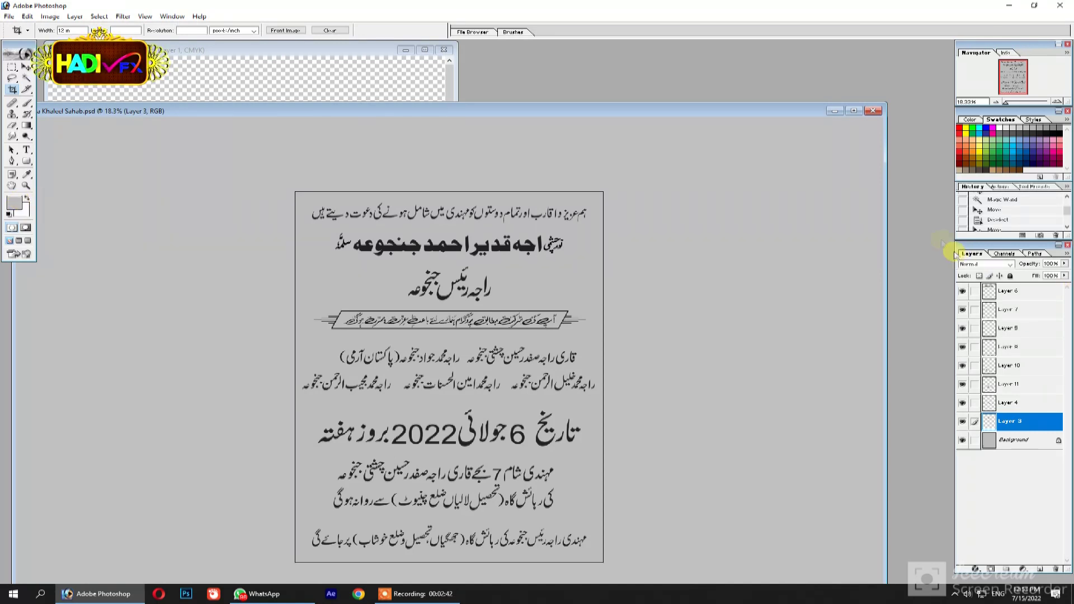
click(15, 202)
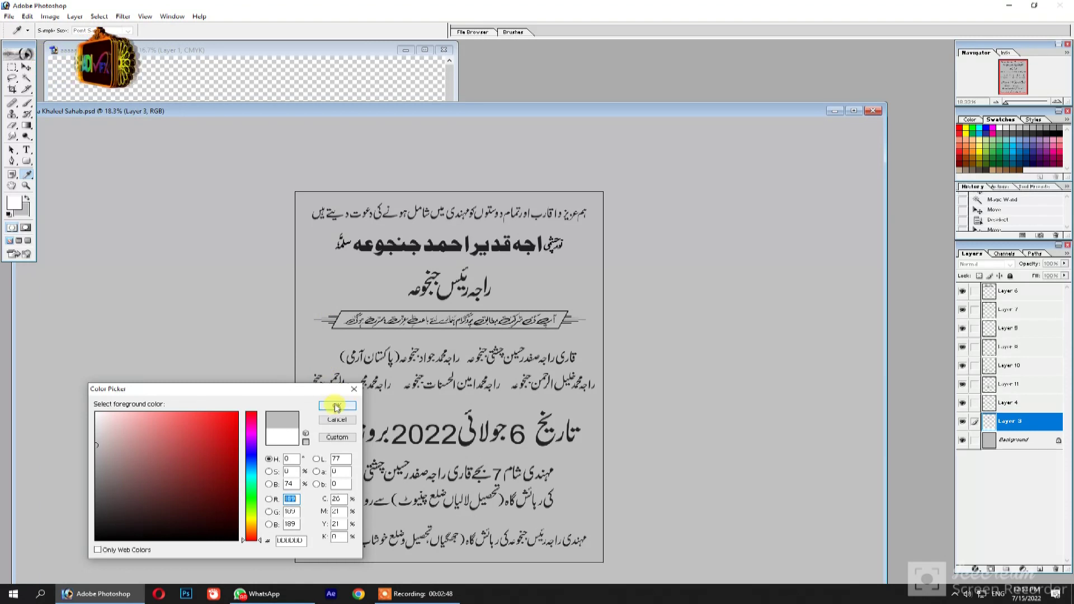
click(336, 407)
key(c)
click(674, 553)
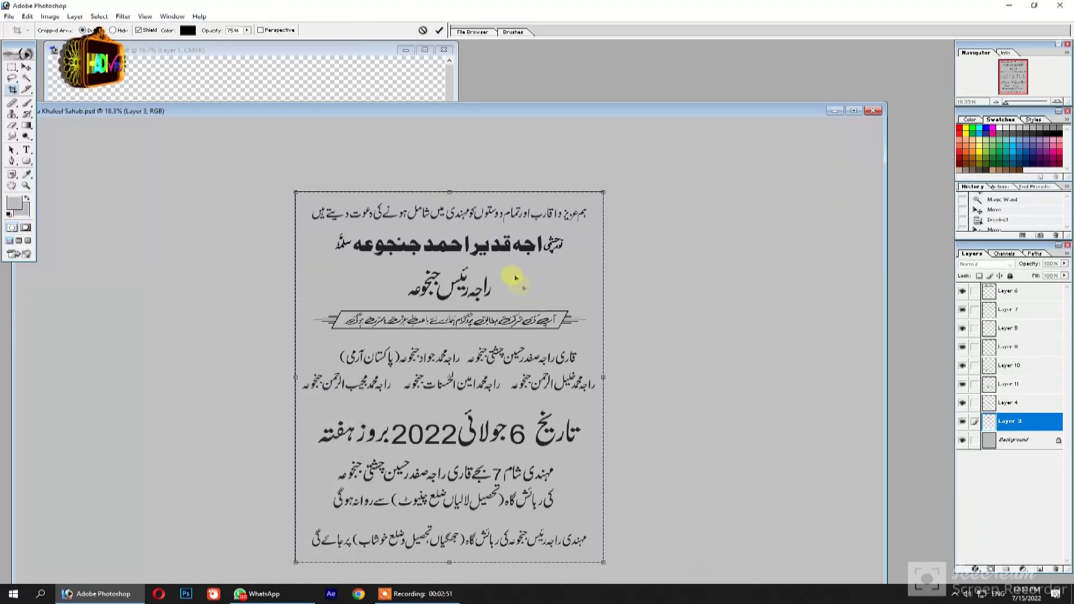
key(Return)
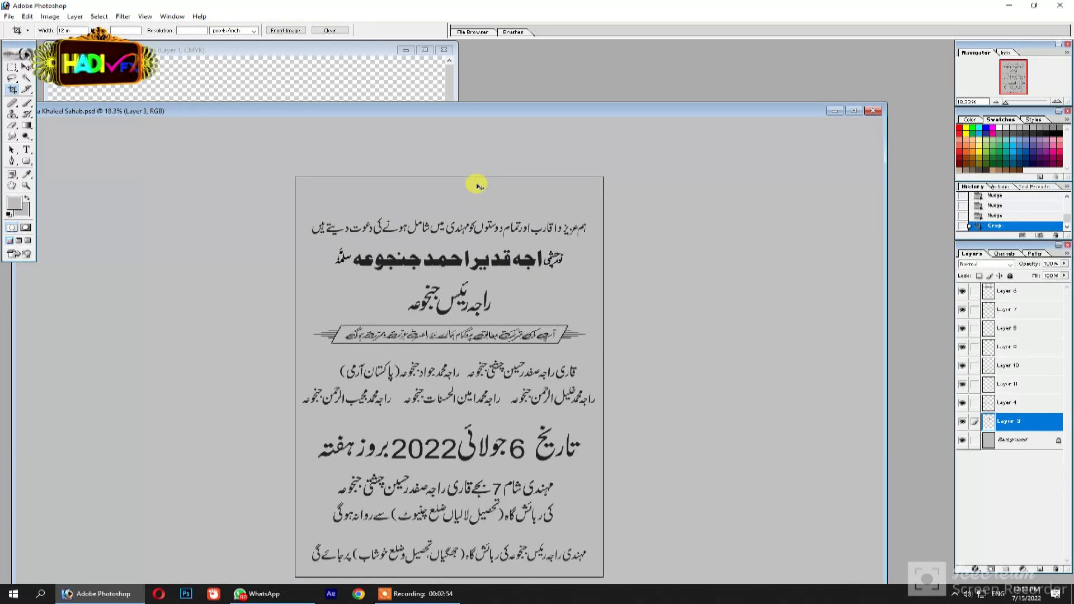
Step: Paste the Bismillah calligraphy and move it to the top of the page
key(ctrl+v)
key(v)
drag(492, 360, 480, 197)
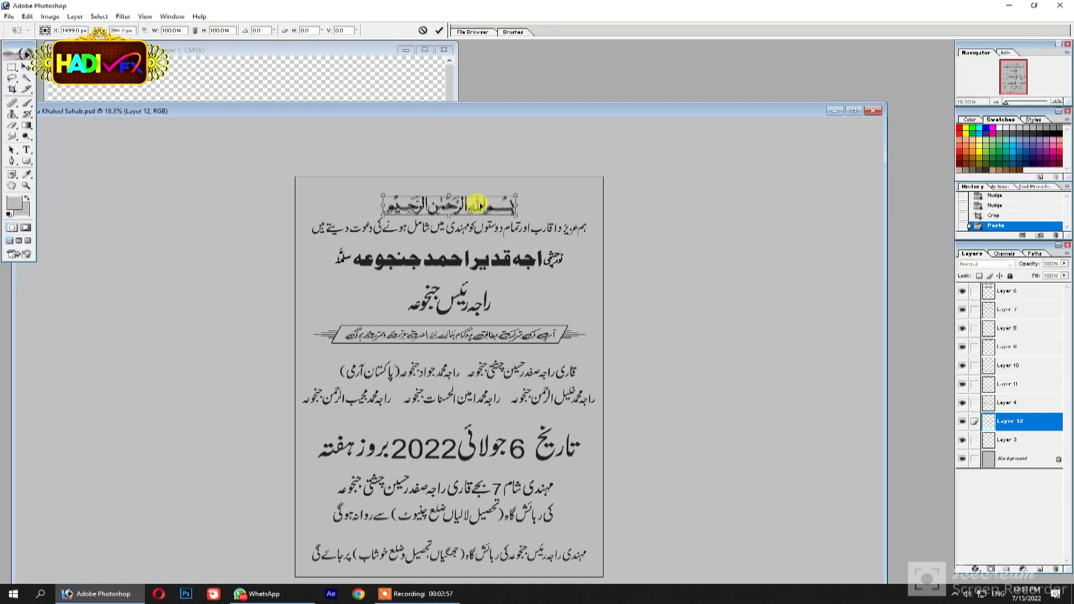
scroll(480, 196, up, 1)
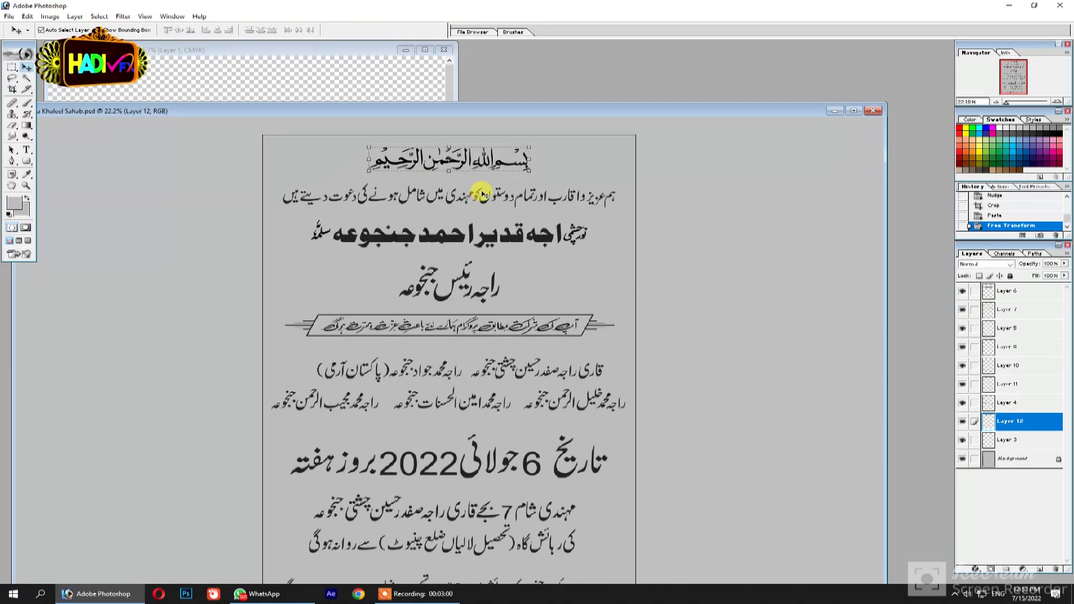
key(z)
key(f)
key(f)
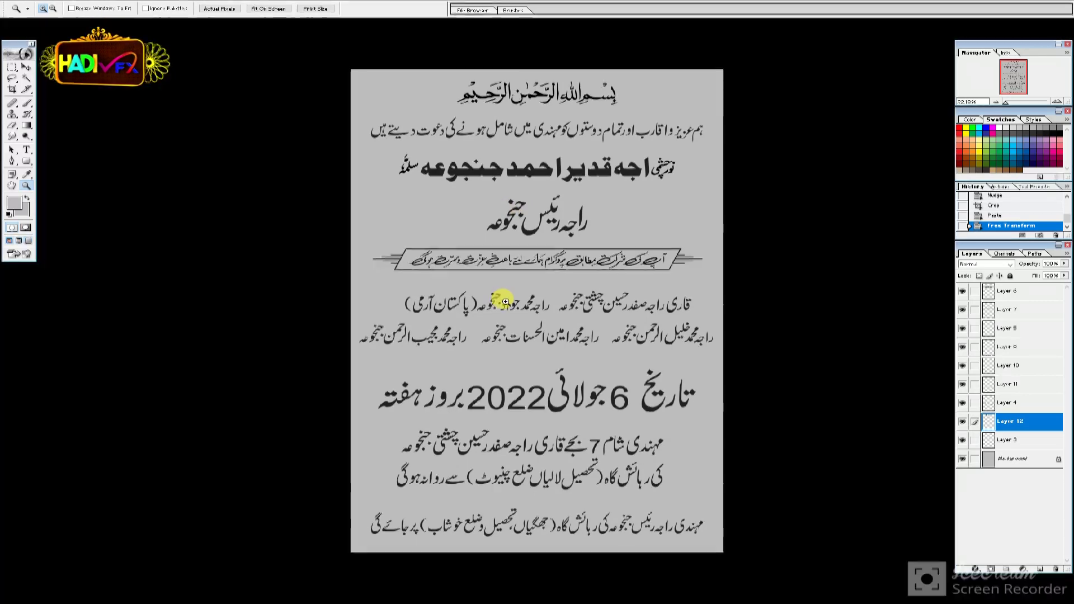
Step: Cut the متمنی شرکت label from the wedding card and erase the area below the phone numbers
key(f)
key(ctrl+Tab)
key(f)
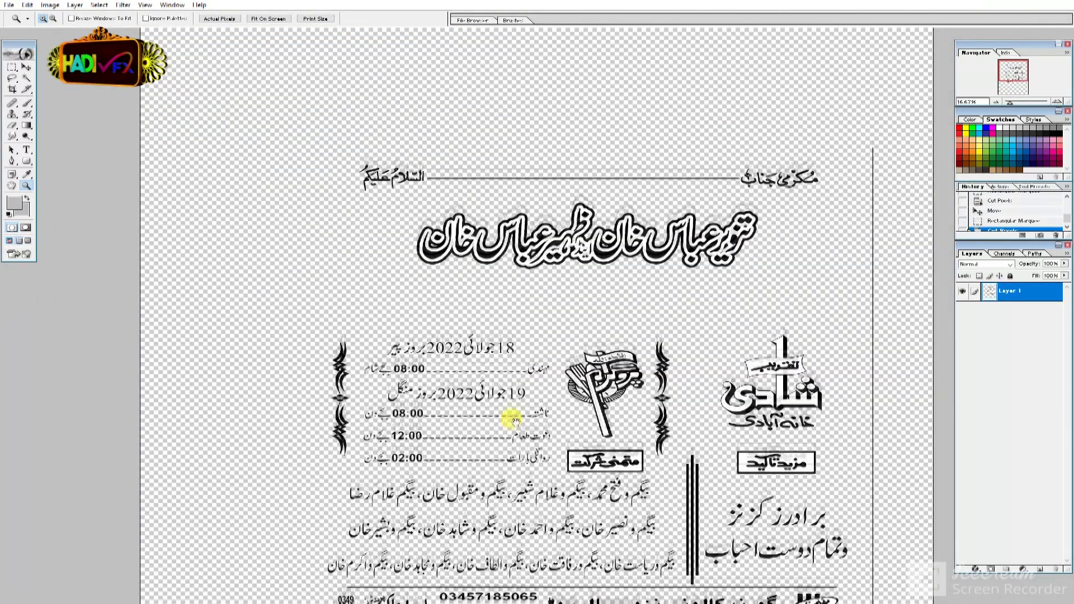
scroll(511, 412, down, 1)
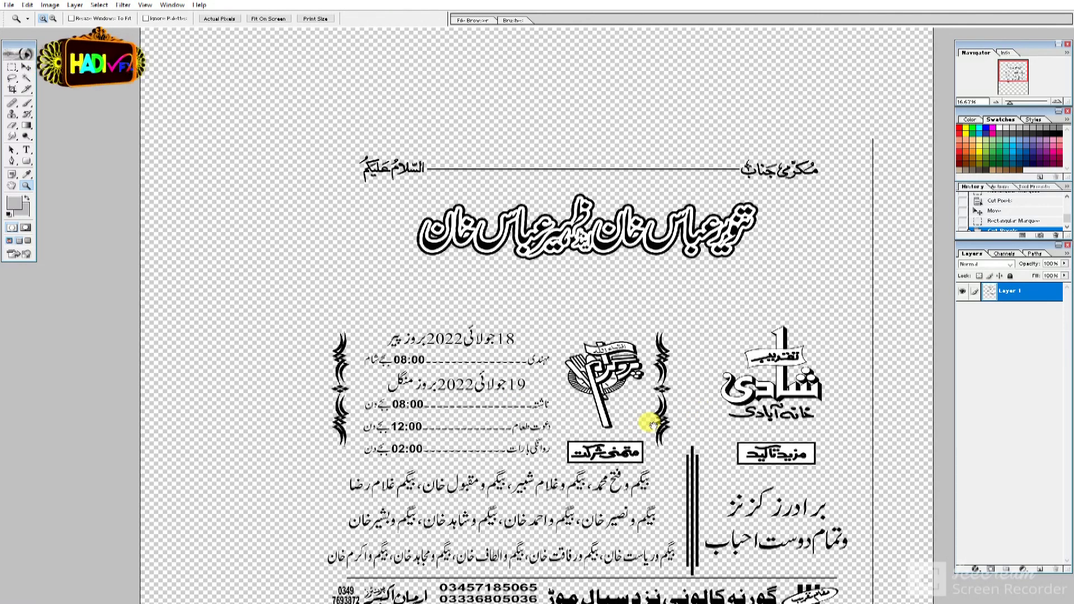
drag(651, 423, 643, 347)
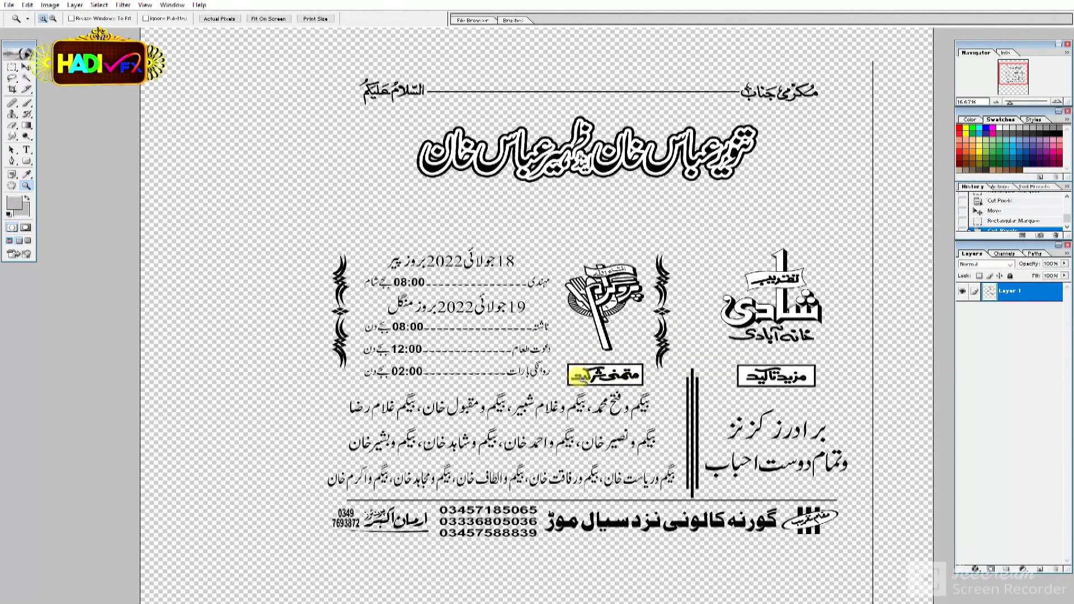
key(m)
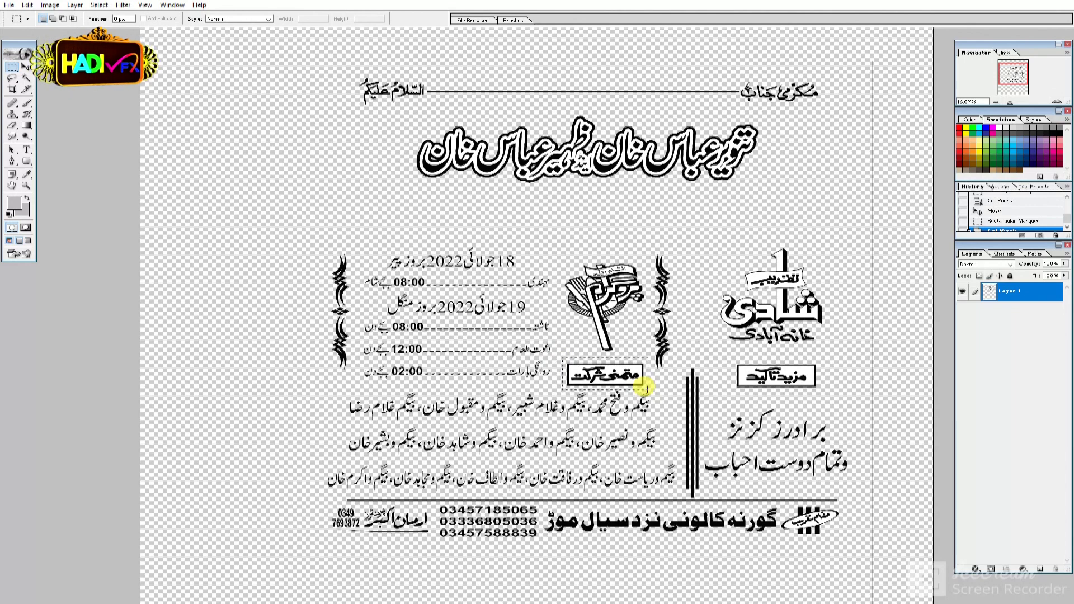
key(ctrl+x)
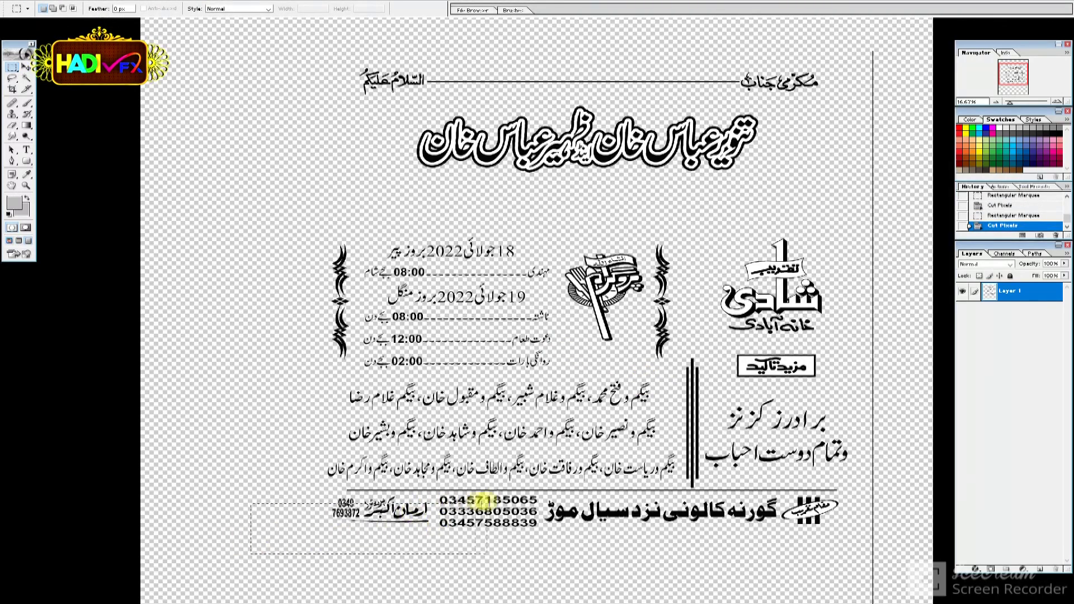
drag(536, 493, 538, 493)
scroll(538, 486, up, 3)
key(Delete)
key(ctrl+d)
Step: Paste the متمنی شرکت label, shrink it, and place it right, below the banner
key(f)
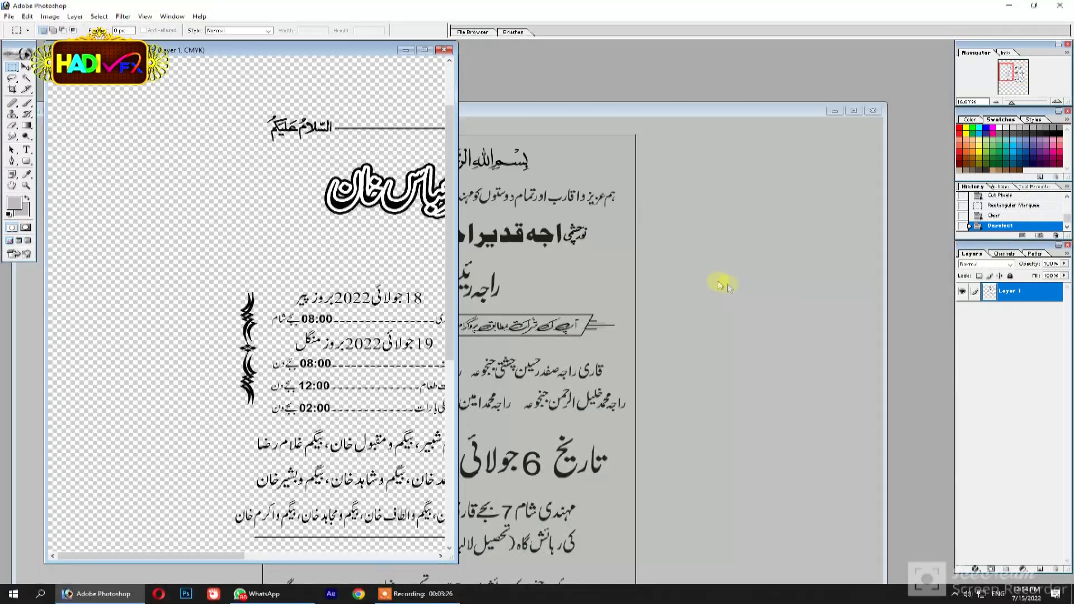
click(590, 404)
key(ctrl+v)
drag(480, 377, 555, 341)
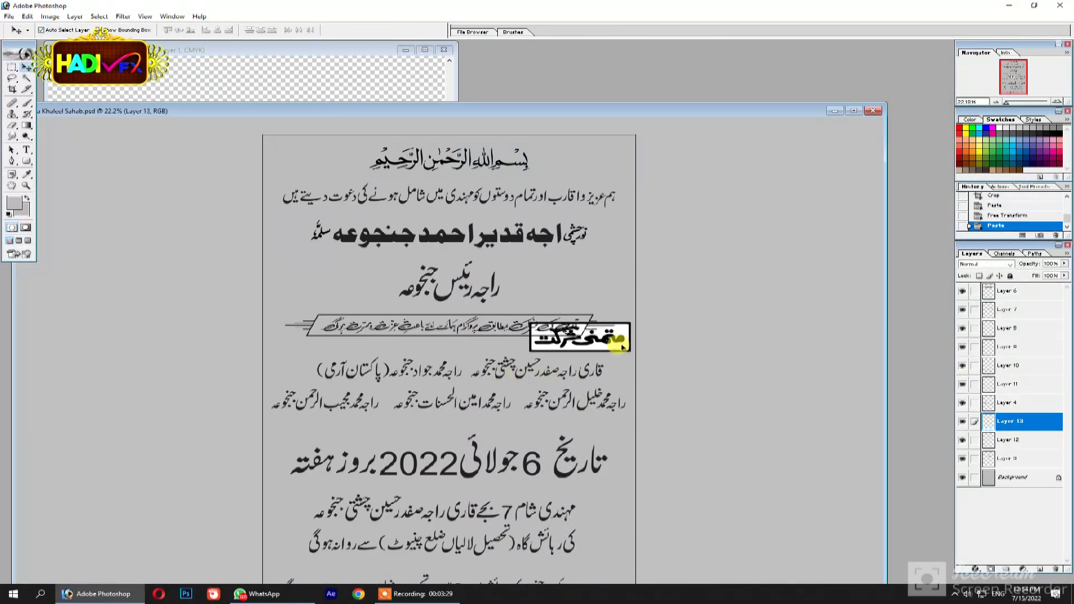
drag(460, 288, 632, 384)
key(v)
drag(859, 303, 712, 350)
key(Return)
drag(628, 384, 744, 403)
drag(526, 354, 579, 371)
key(Return)
Step: Delete the label's white background and leftover white speck with the Magic Wand
key(w)
click(603, 398)
key(Delete)
key(ctrl+d)
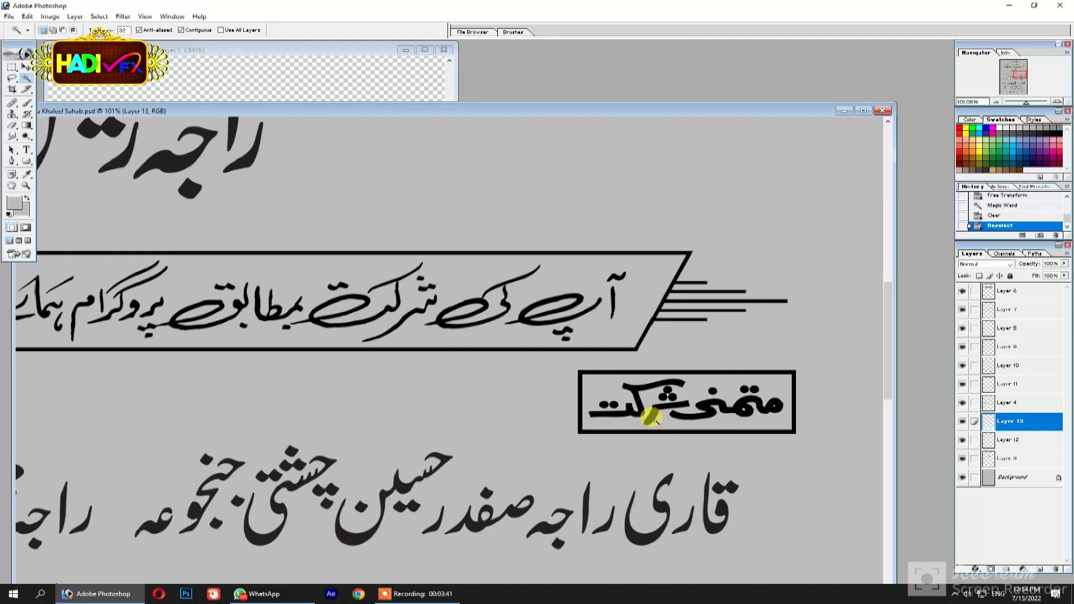
drag(815, 436, 727, 386)
click(180, 316)
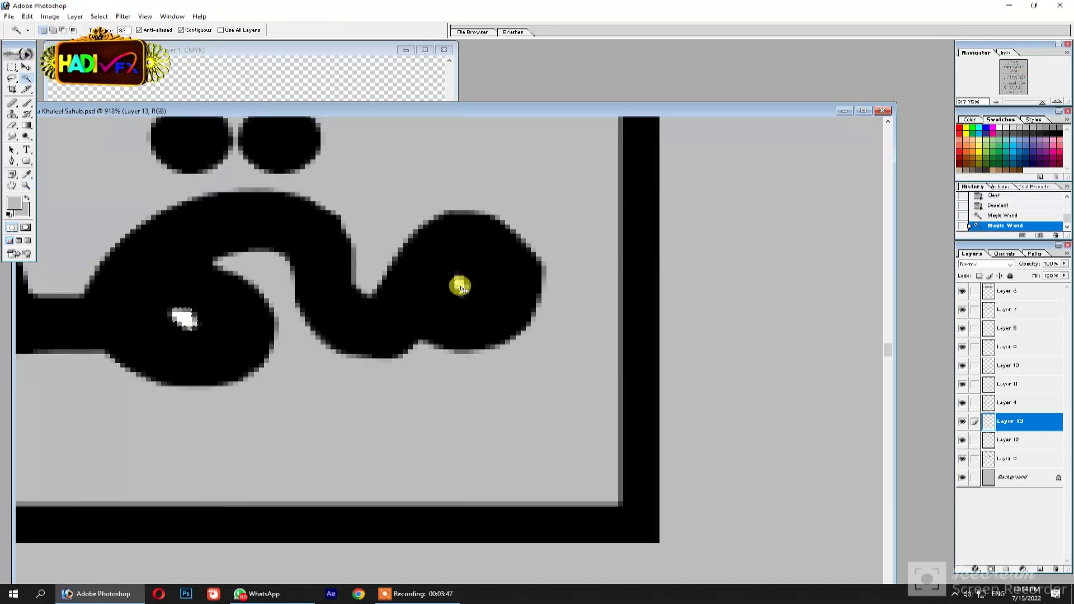
key(Delete)
key(ctrl+d)
Step: Zoom out to the whole page and make the background layer active
key(z)
alt+click(272, 329)
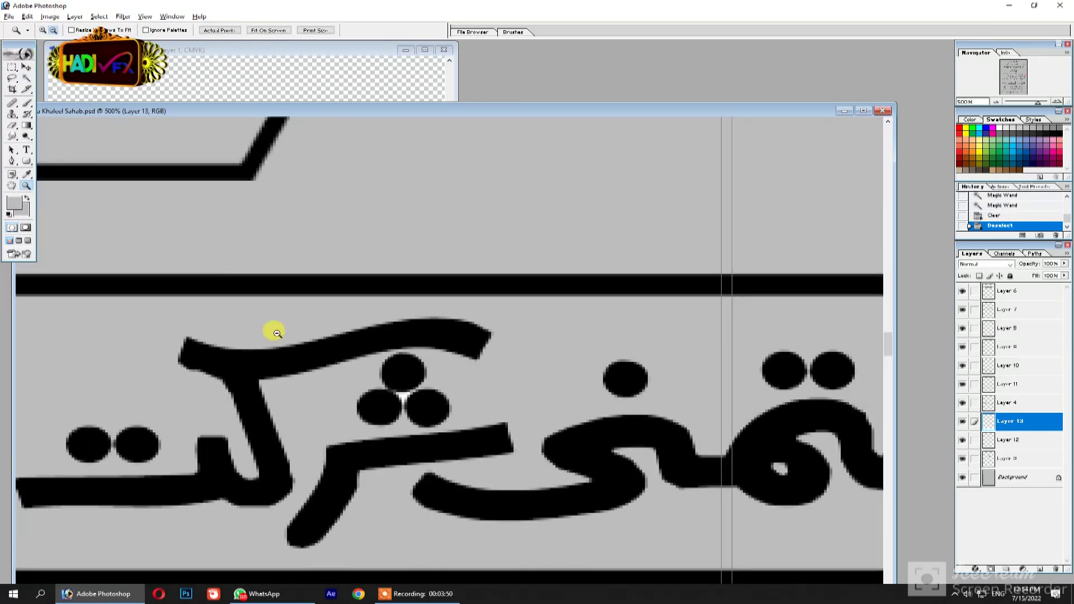
alt+click(277, 333)
alt+click(277, 332)
alt+click(278, 333)
alt+click(279, 333)
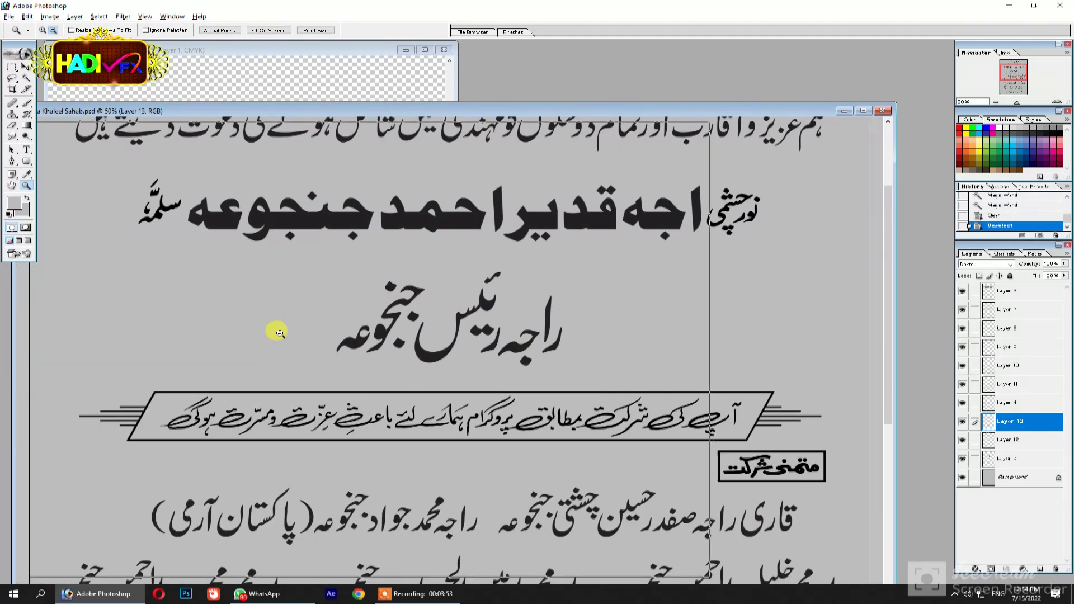
alt+click(280, 333)
alt+click(280, 333)
key(v)
click(277, 374)
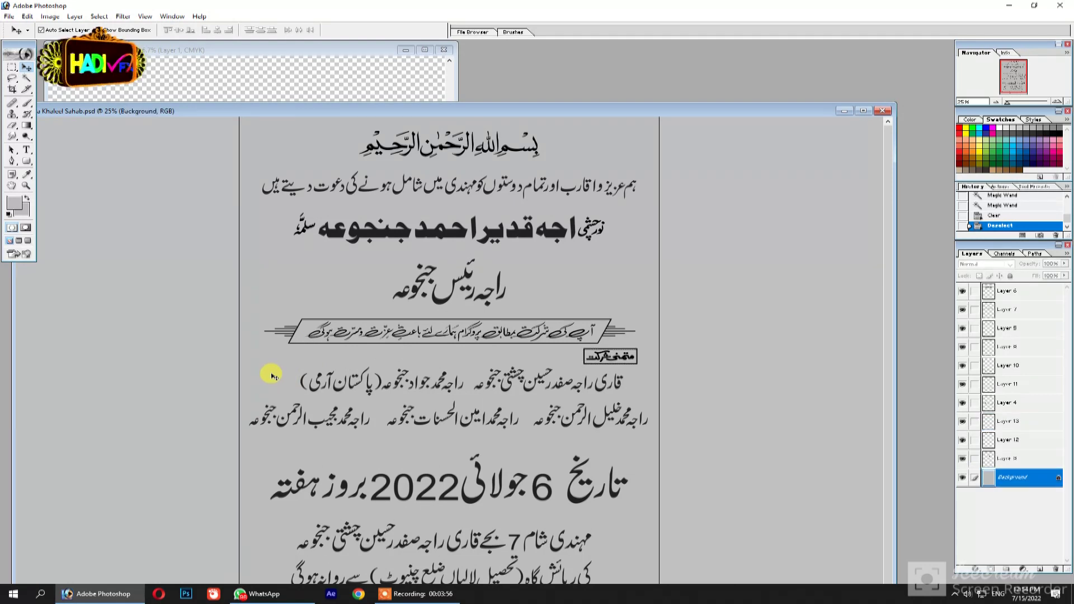
key(m)
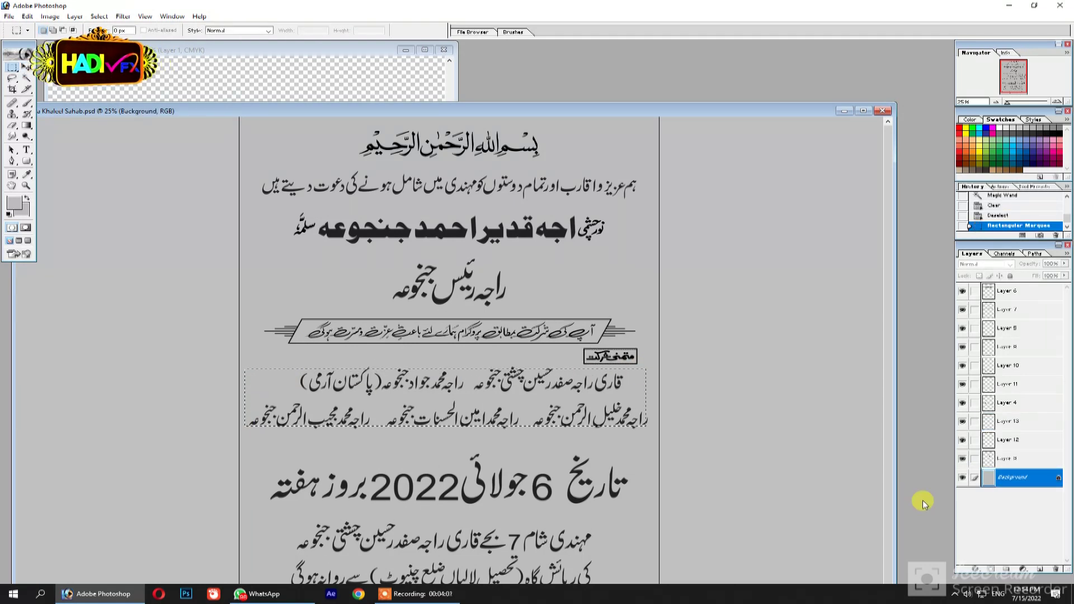
Step: Copy the name rows to a new layer and give them a 35 px red stroke
key(ctrl+j)
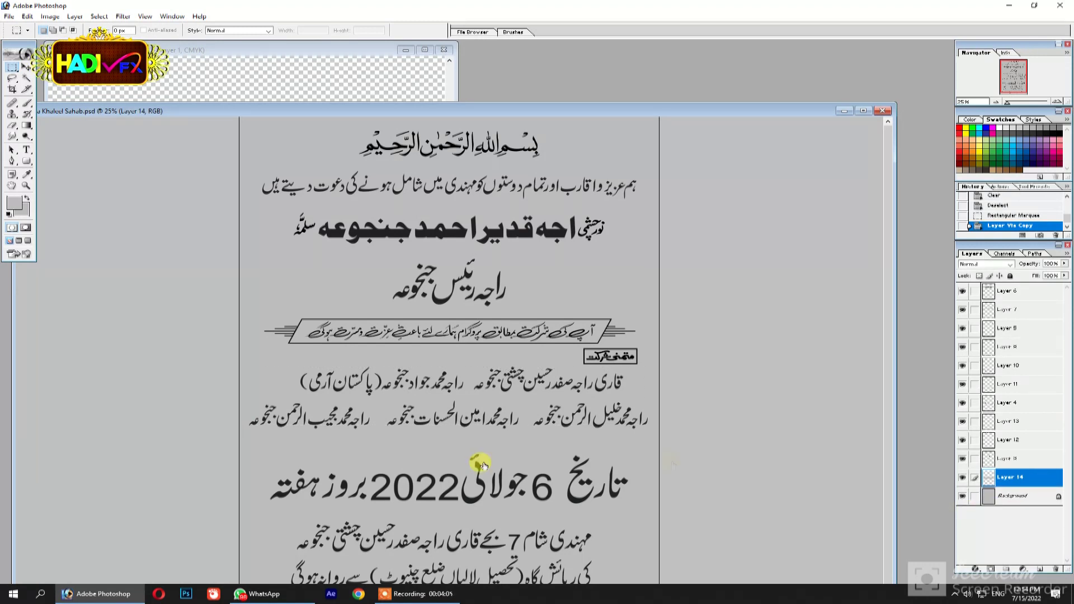
right_click(485, 465)
click(492, 476)
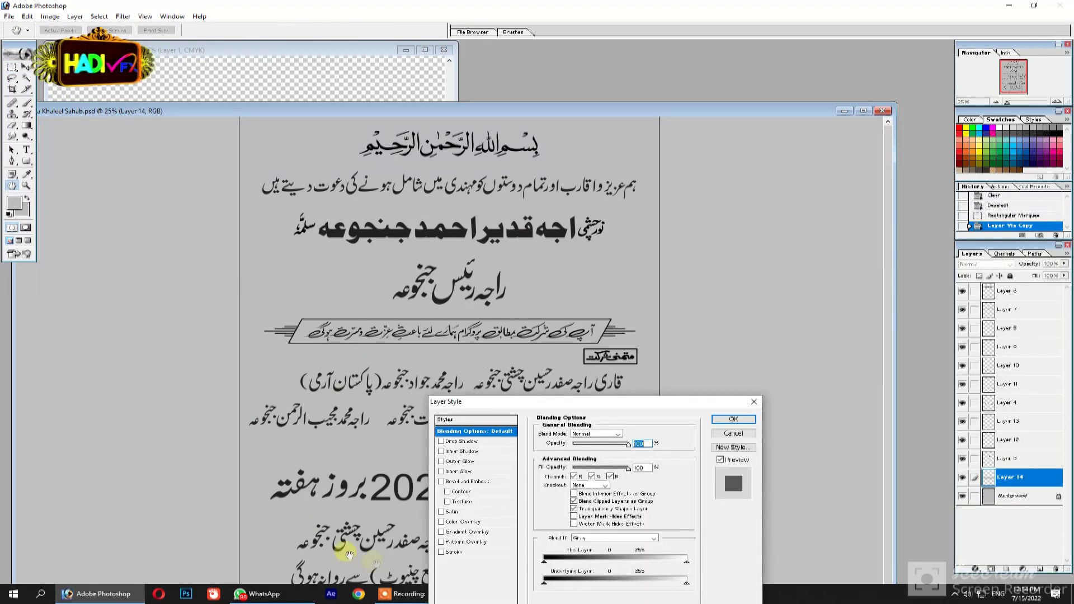
click(461, 552)
drag(574, 436, 583, 441)
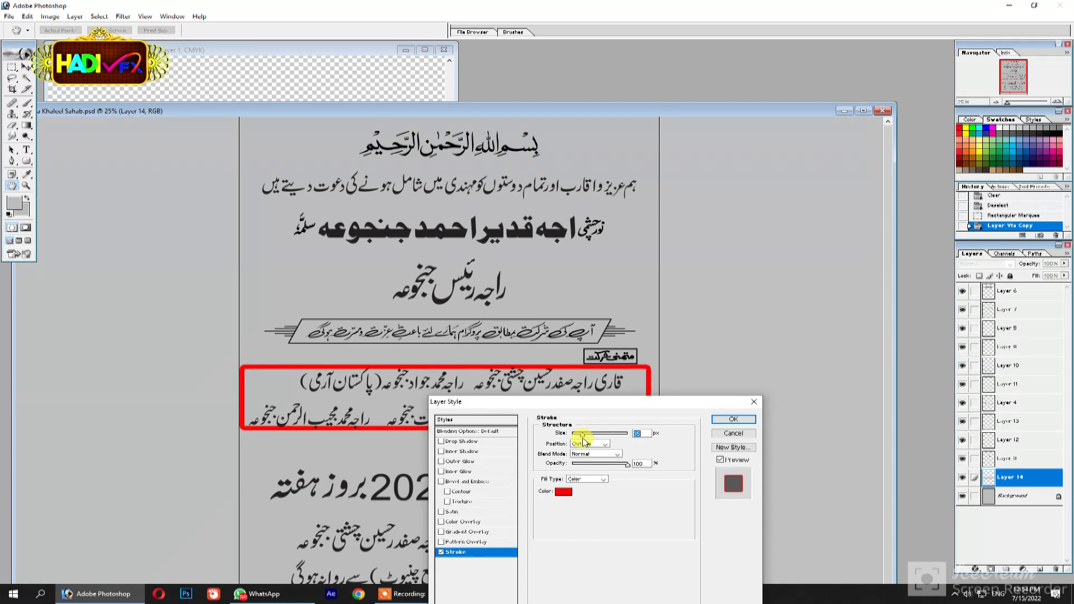
click(724, 421)
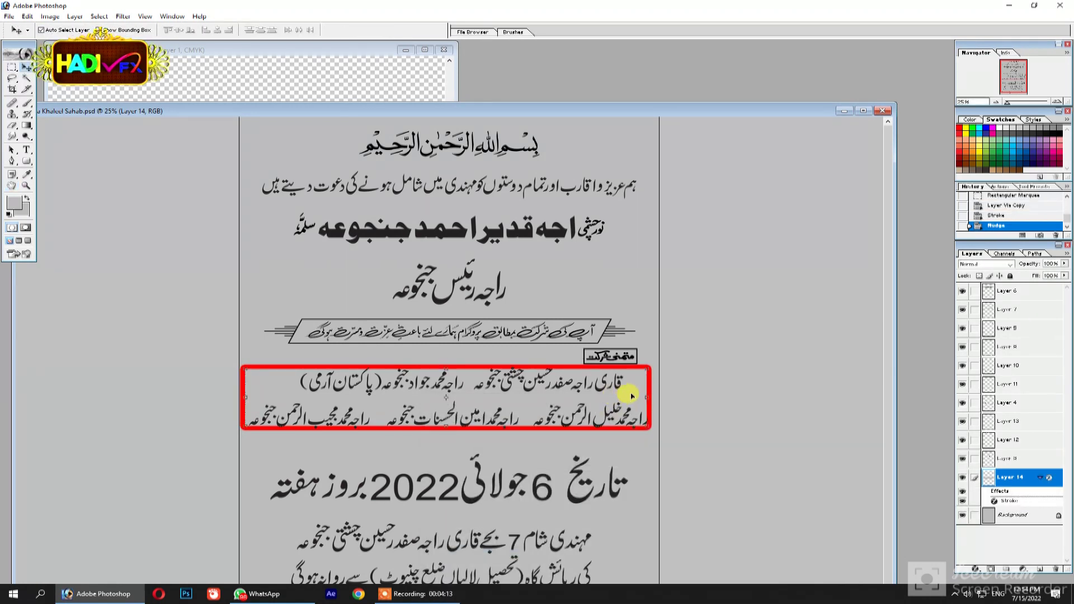
key(Right)
key(Right)
key(Right)
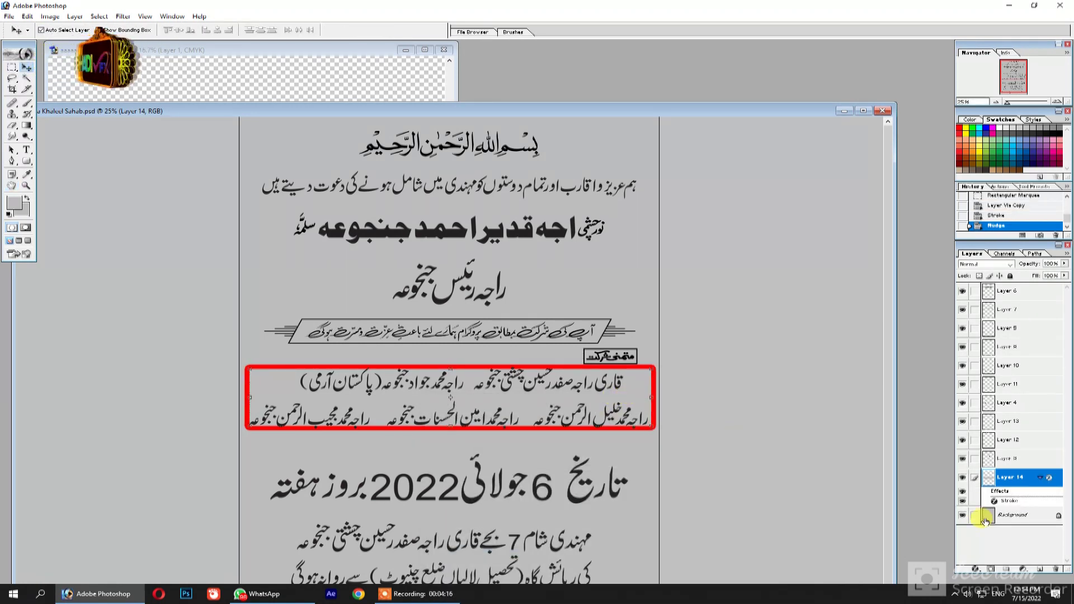
Step: Duplicate and merge the stroked layer, then set Lightness to 100 to make it white
key(ctrl+j)
key(ctrl+e)
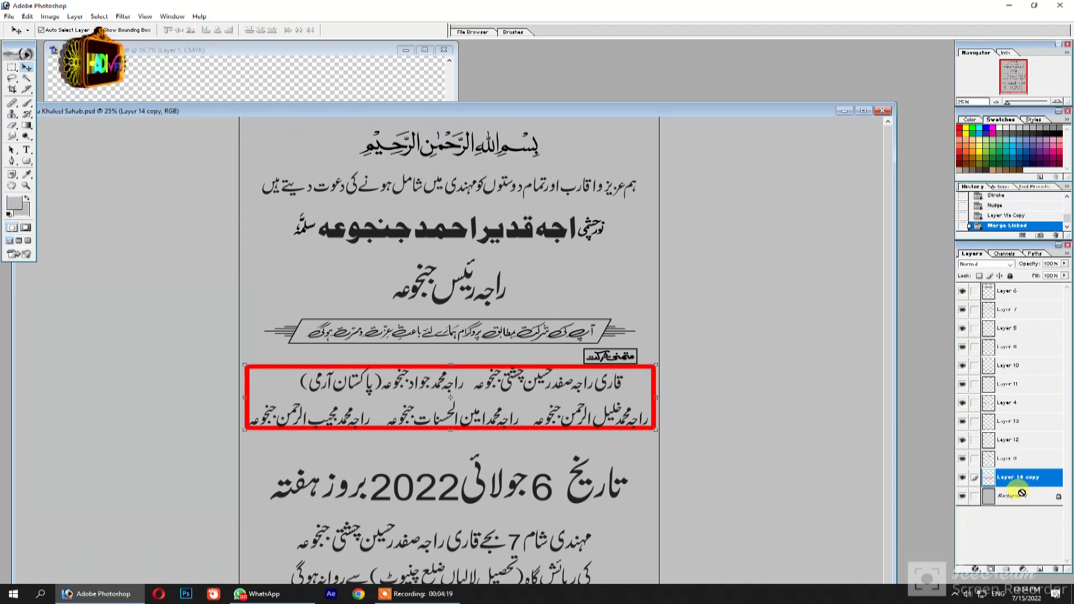
key(ctrl+u)
key(Tab)
key(Tab)
text(100)
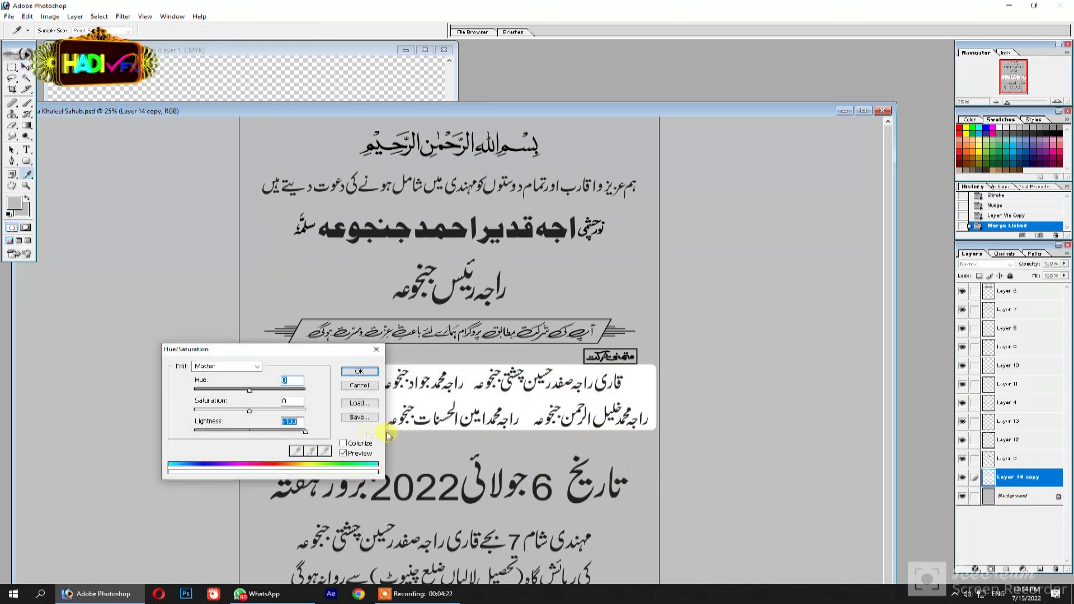
key(Return)
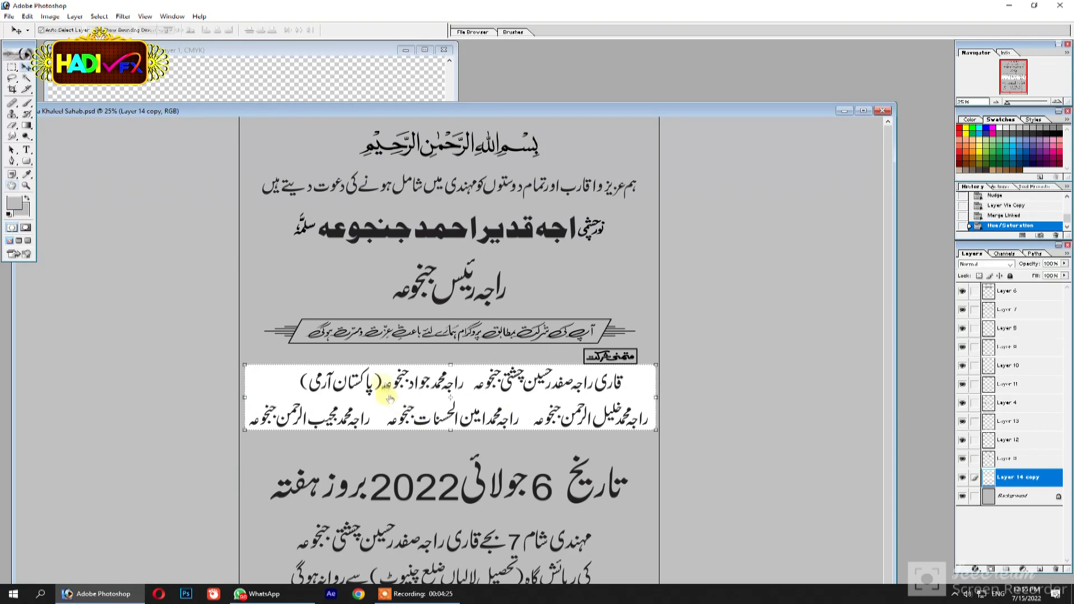
Step: Set the box stroke to 24 px, shrink the box slightly, and copy it to a new layer
key(F2)
drag(569, 435, 581, 435)
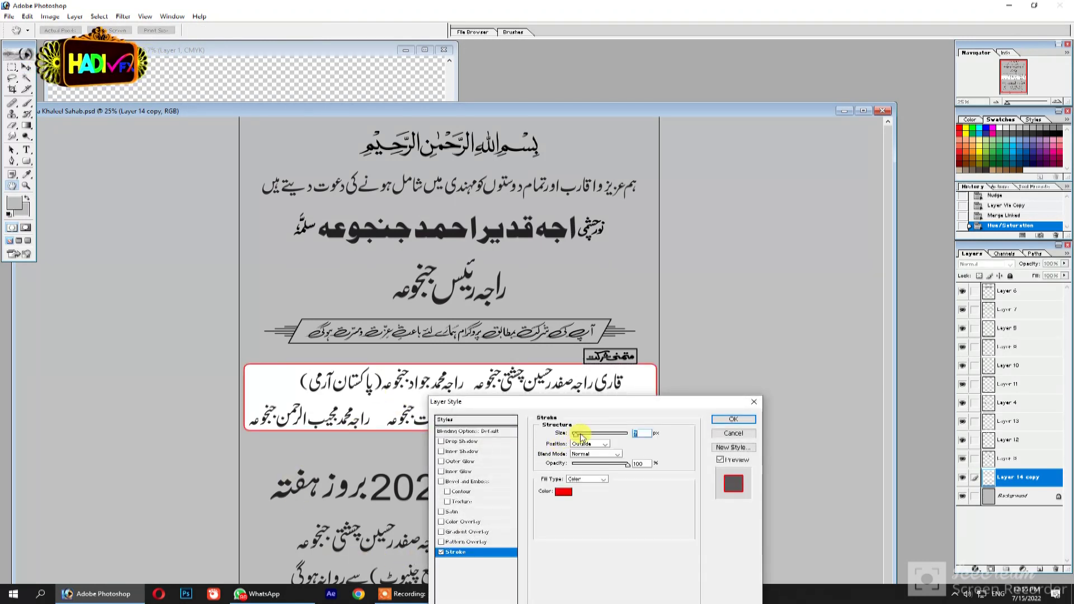
key(Return)
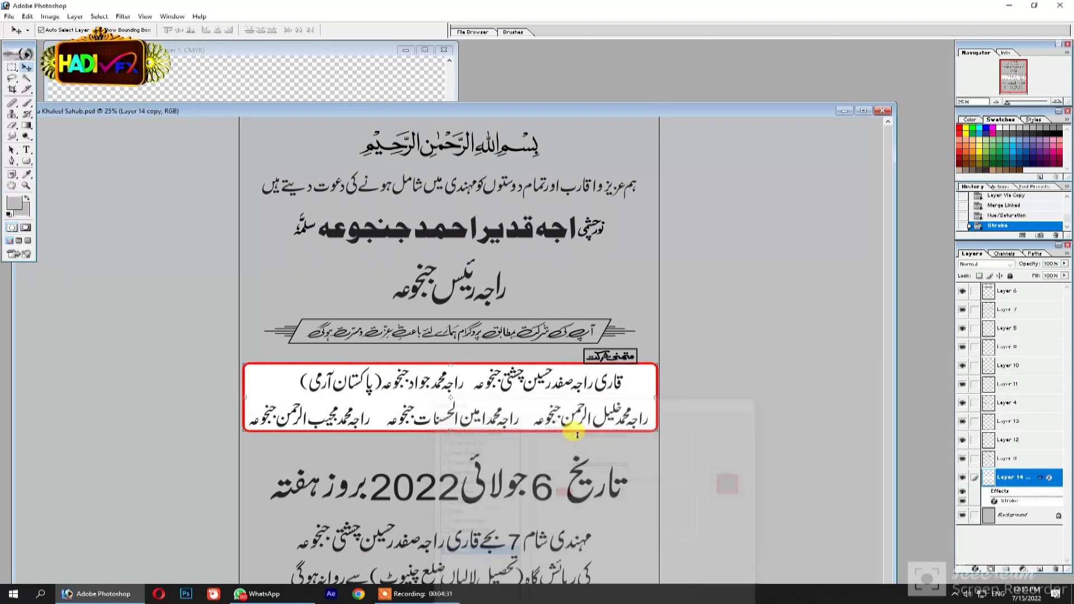
key(ctrl+t)
drag(657, 360, 653, 363)
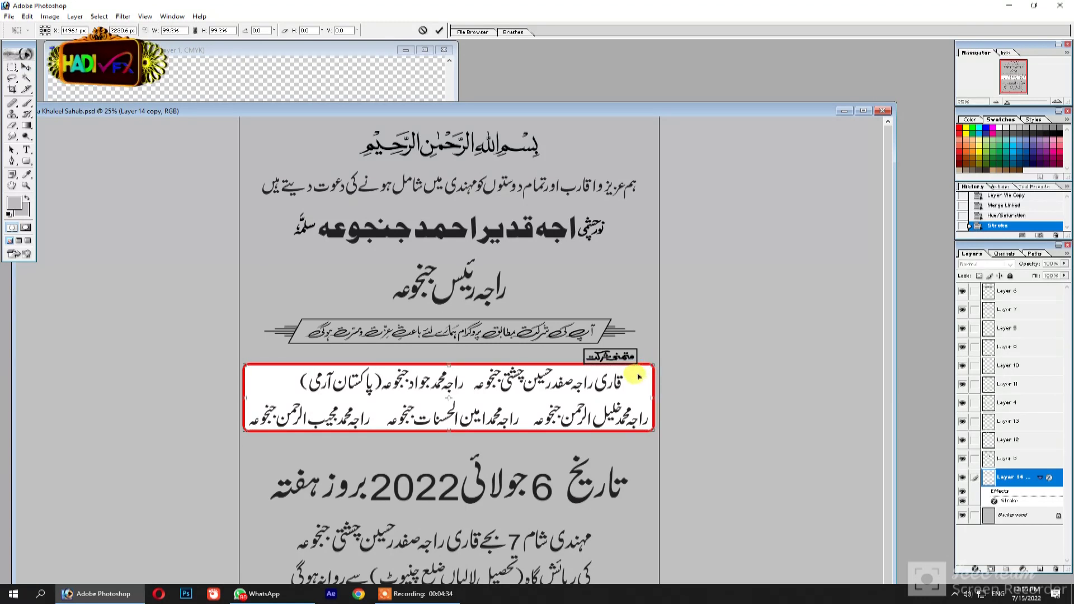
key(Return)
key(ctrl+j)
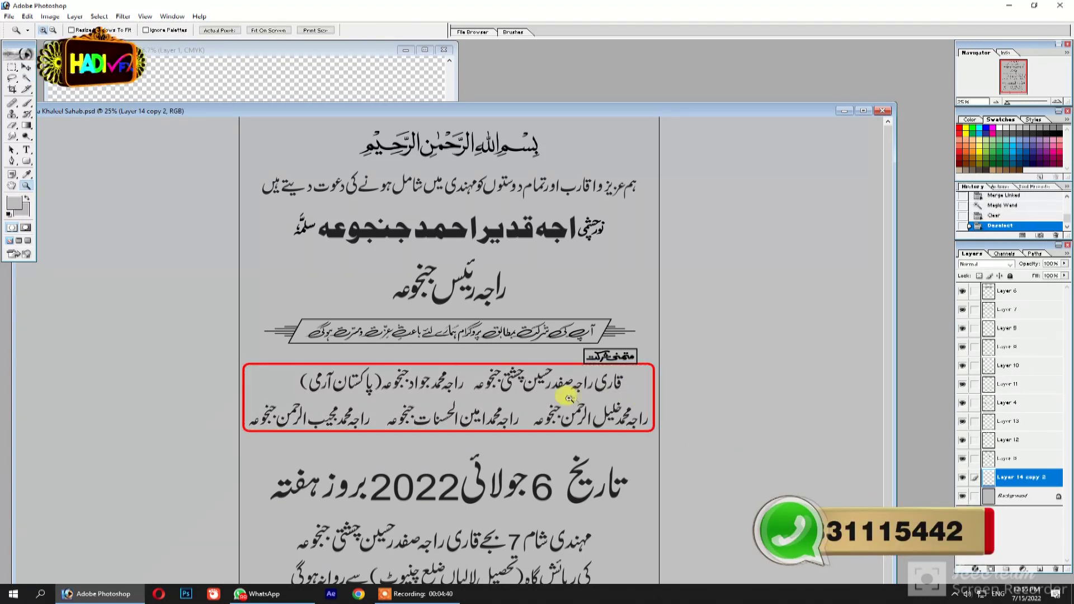
Step: Move the lower part of the red box down about 17 px
click(568, 399)
key(v)
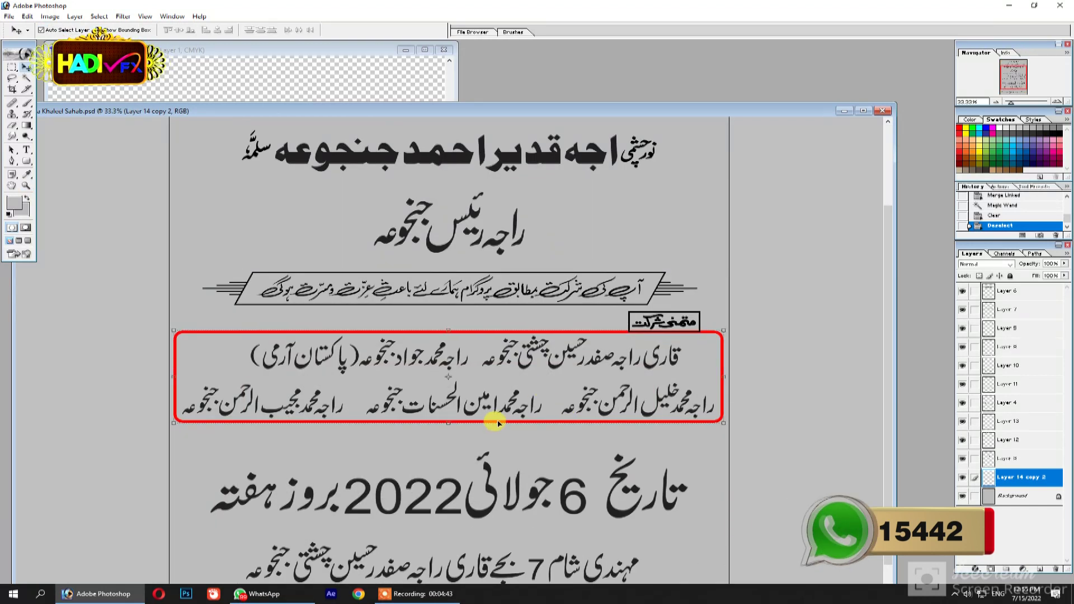
key(m)
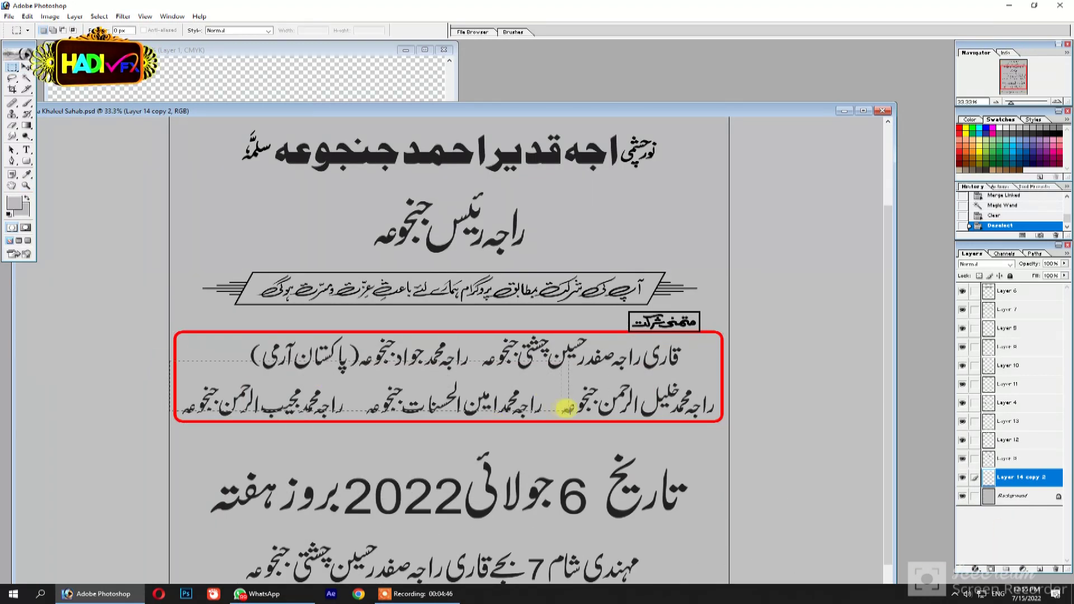
drag(761, 431, 759, 423)
key(v)
drag(679, 424, 634, 432)
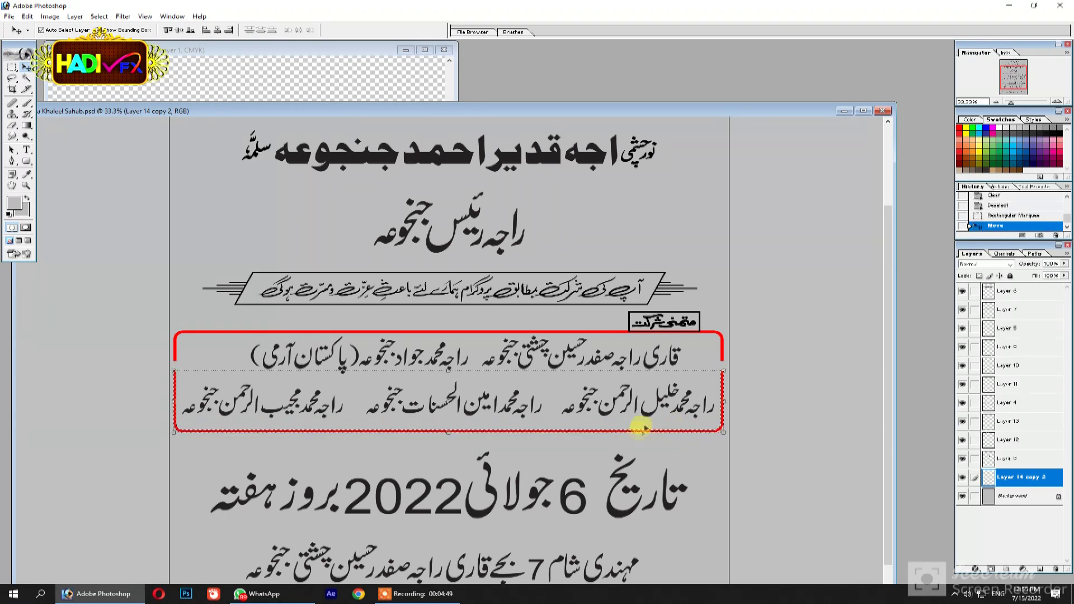
key(ctrl+d)
Step: Stretch the box's middle band taller, nudge the box up, and zoom onto the label
key(m)
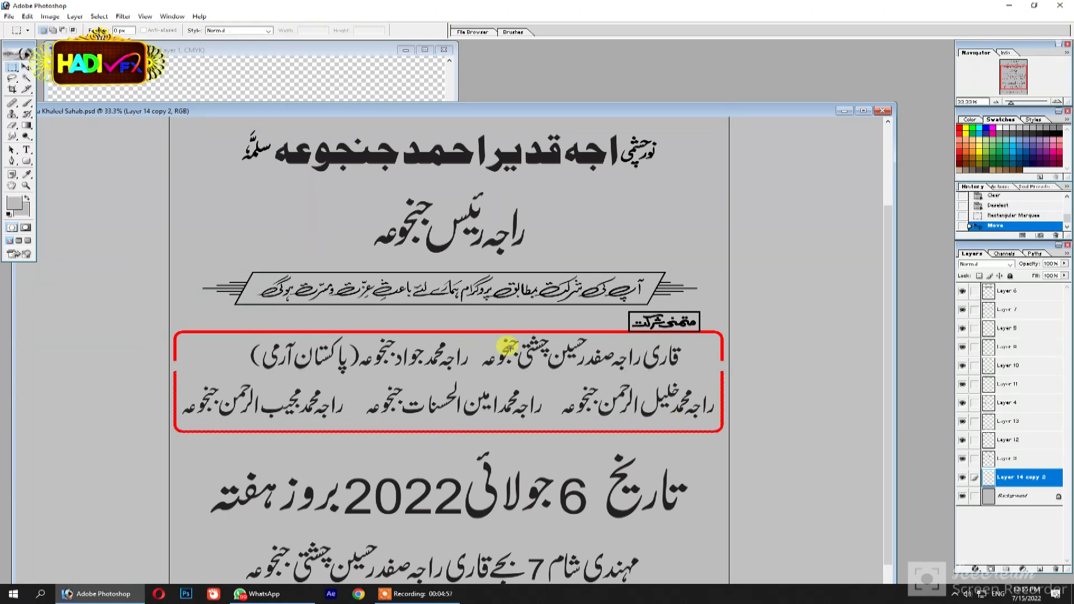
drag(371, 380, 738, 384)
key(ctrl+t)
drag(492, 364, 512, 340)
key(Return)
key(ctrl+d)
key(v)
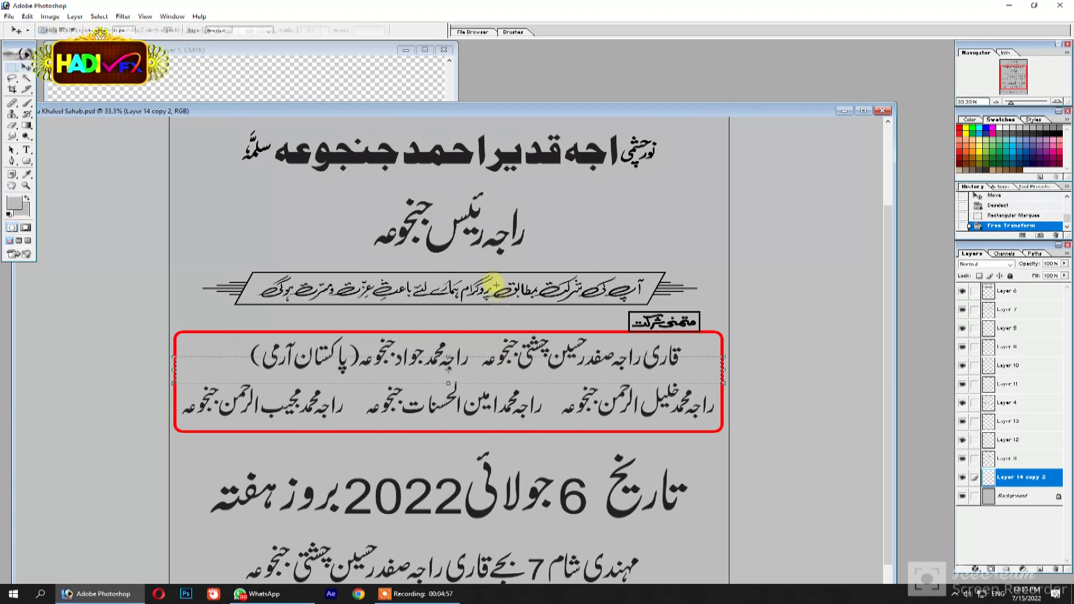
key(Up)
key(Up)
key(Up)
key(Up)
key(Up)
key(Up)
key(Up)
key(Up)
key(Up)
key(Up)
key(Up)
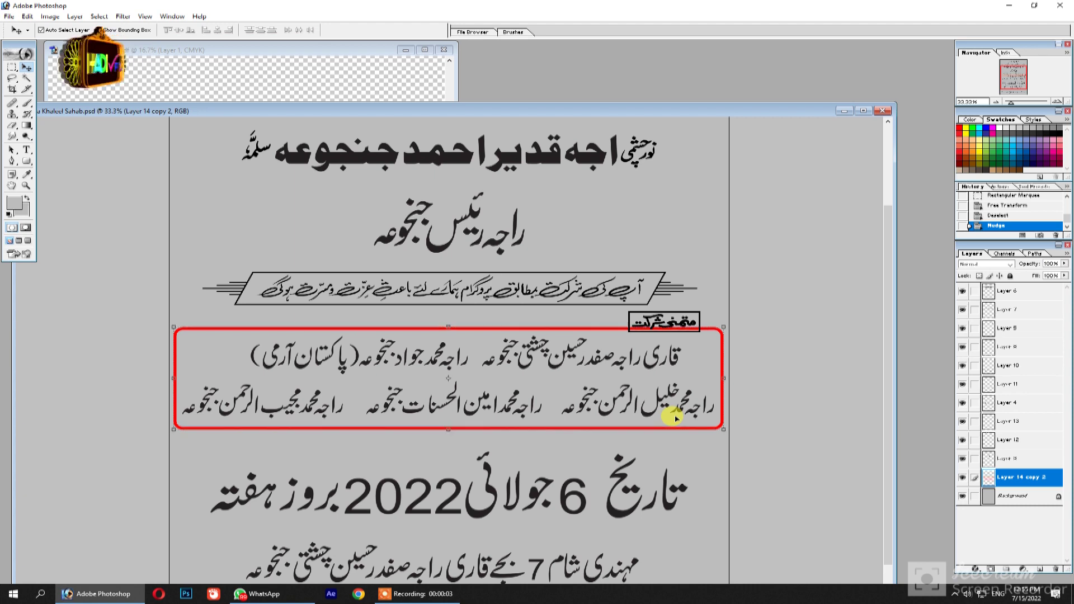
key(z)
click(696, 345)
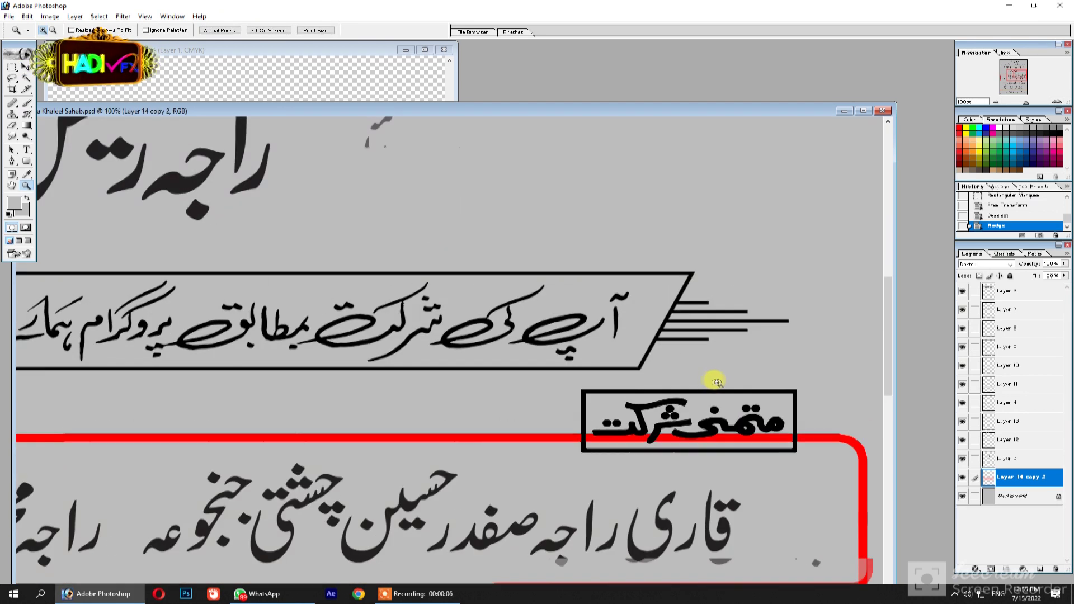
Step: Delete the line behind the label, turn the box outline black, and merge the linked layers
key(m)
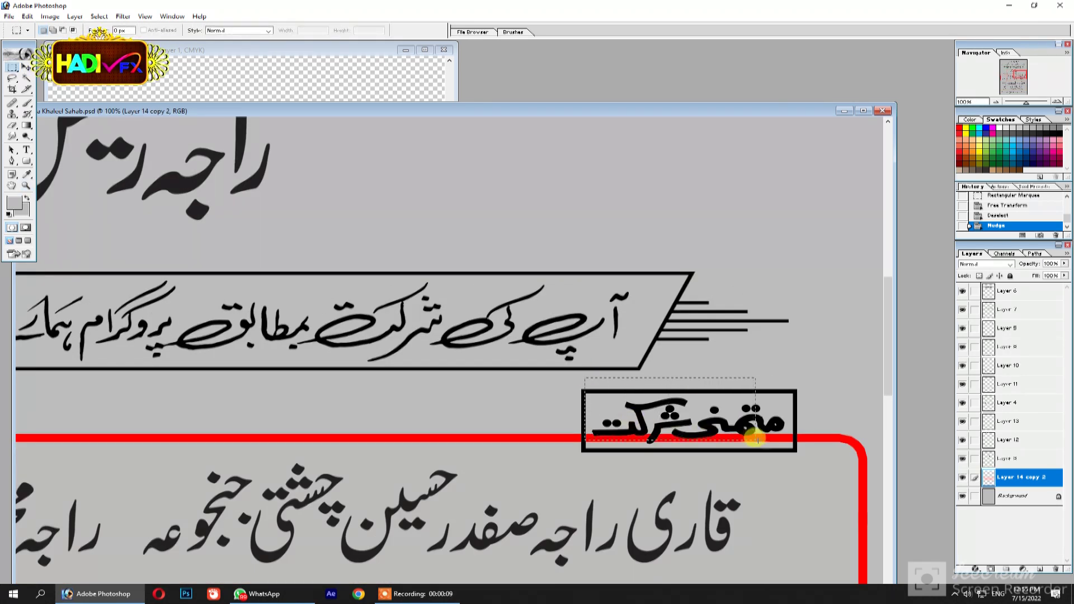
key(Delete)
key(ctrl+d)
key(ctrl+u)
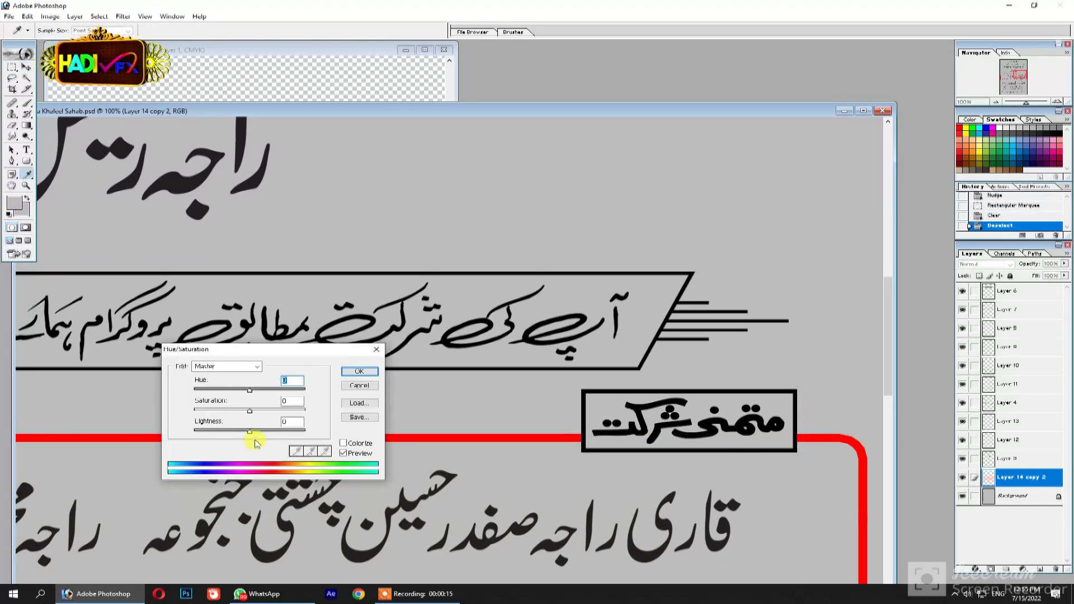
drag(249, 430, 139, 432)
key(Return)
key(v)
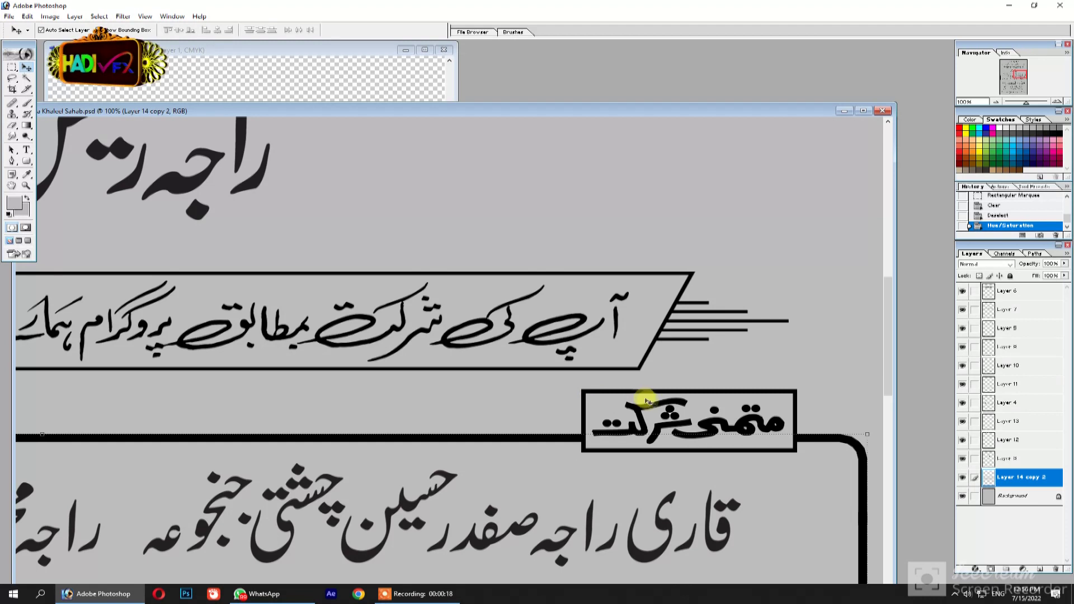
key(ctrl+e)
Step: Move the banner slightly upward and preview the whole card full screen
key(z)
alt+click(643, 411)
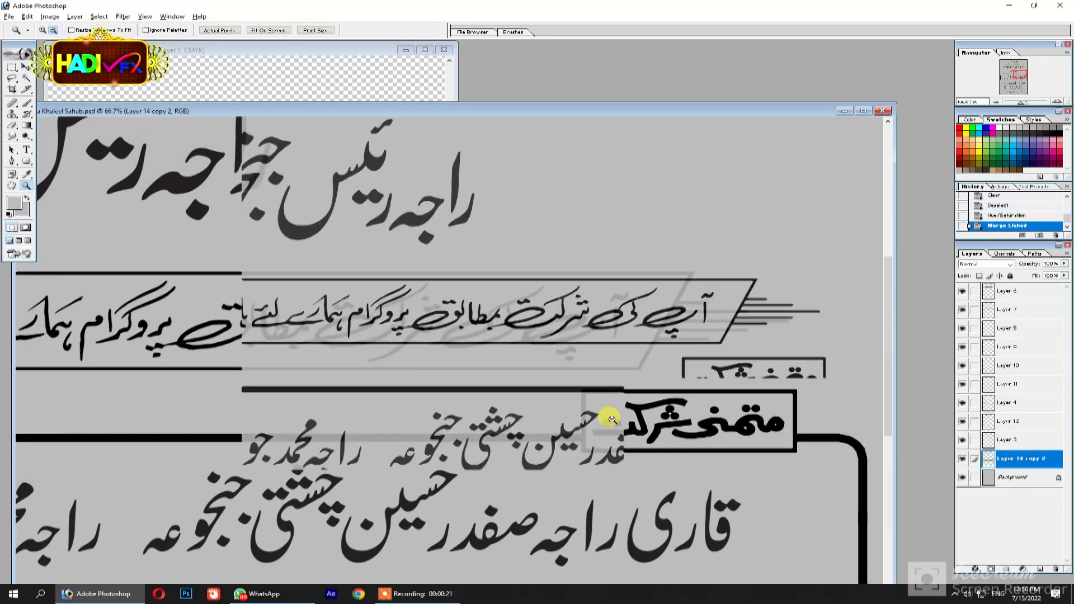
alt+click(537, 391)
key(v)
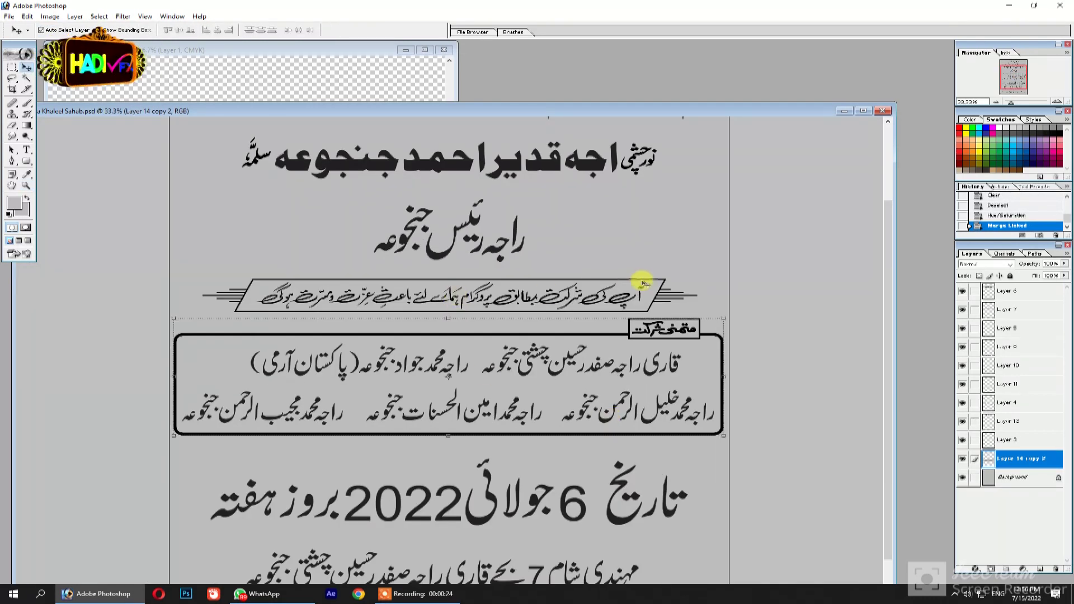
drag(643, 282, 643, 279)
key(z)
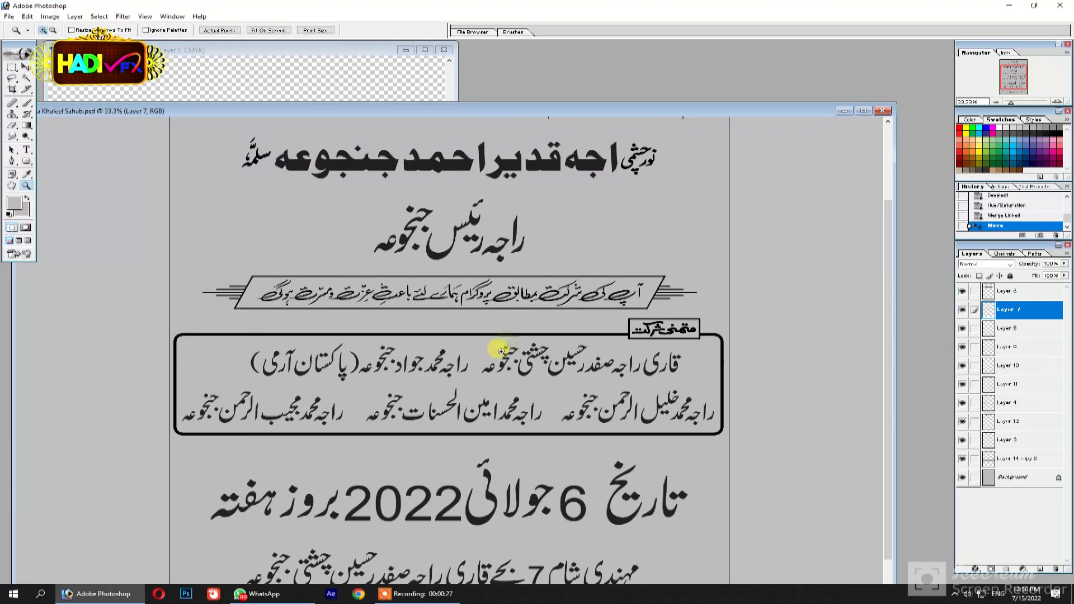
alt+click(501, 351)
key(f)
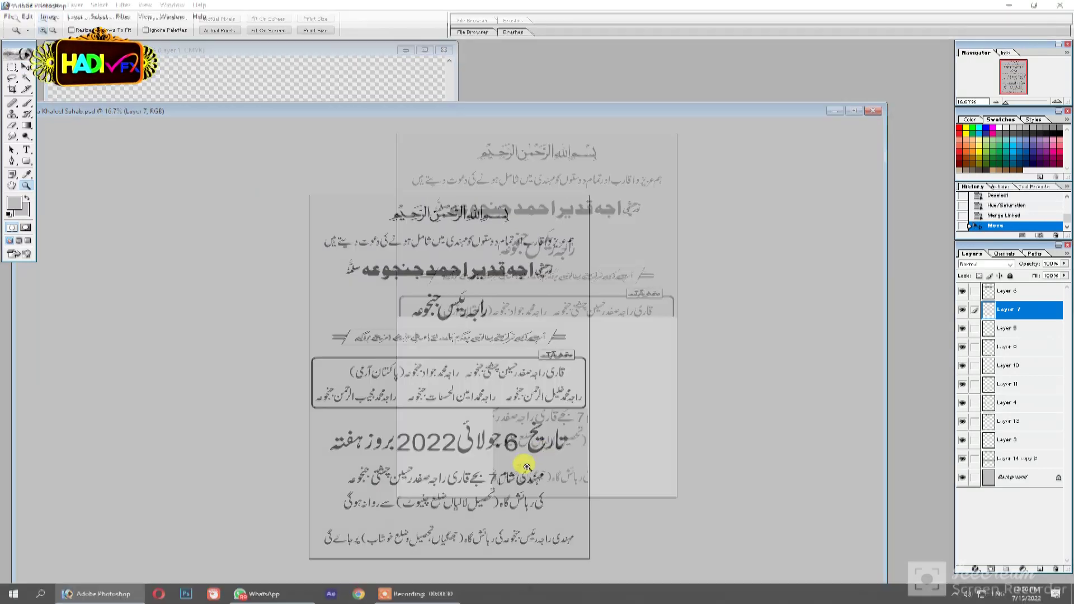
key(ctrl+0)
key(ctrl+0)
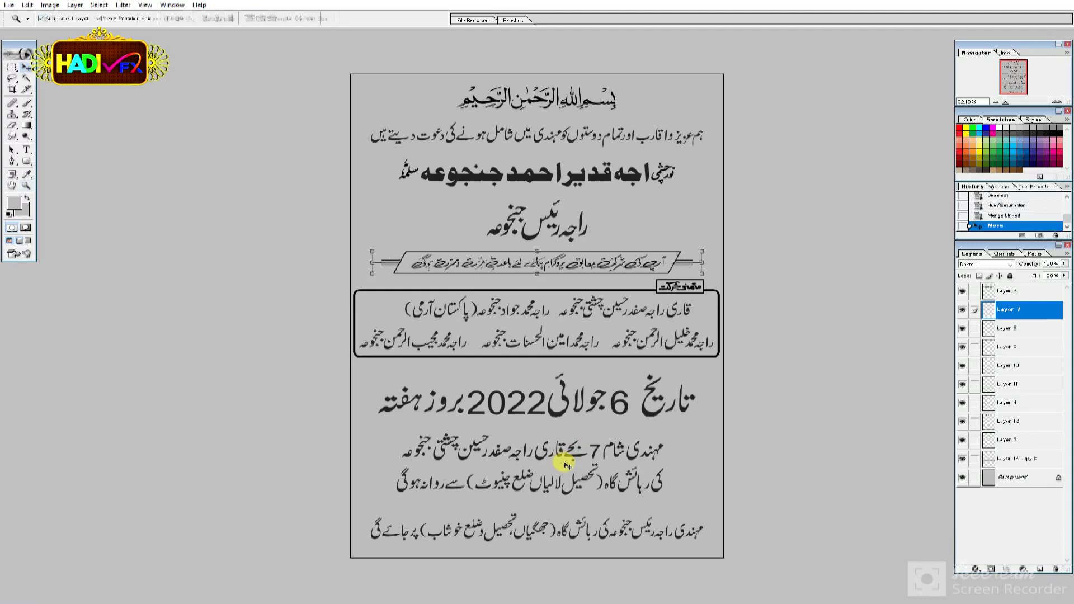
key(v)
key(f)
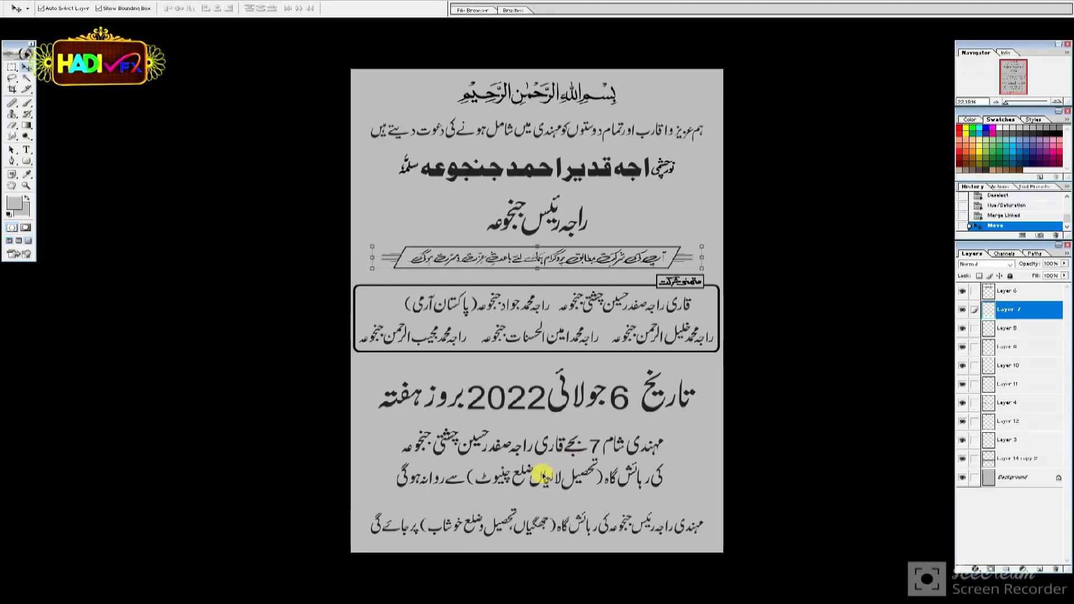
Step: Cut the vertical side ornament from the wedding card
key(f)
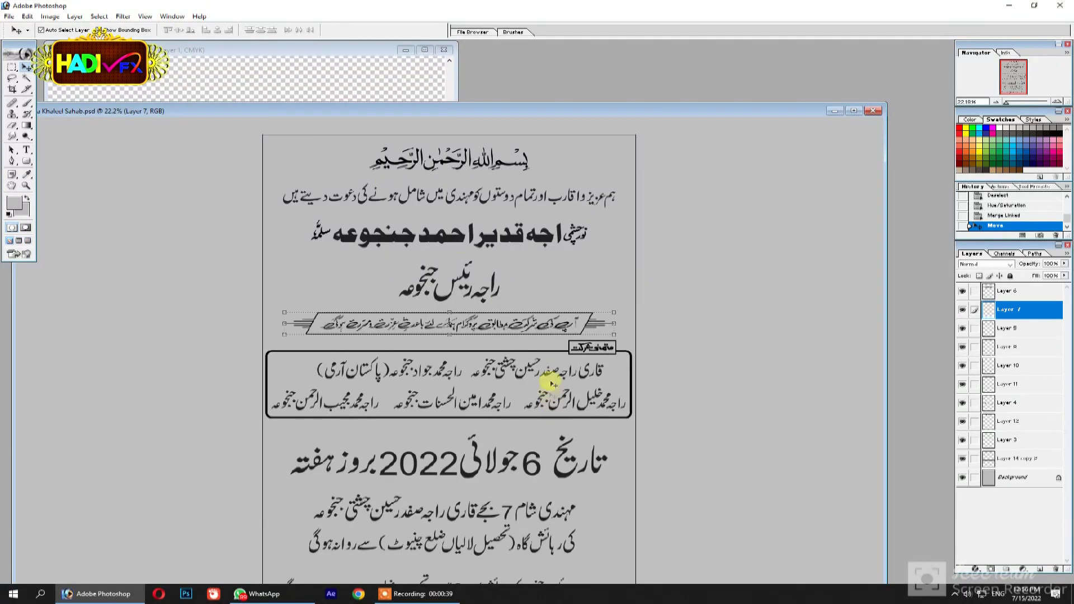
key(ctrl+Tab)
key(f)
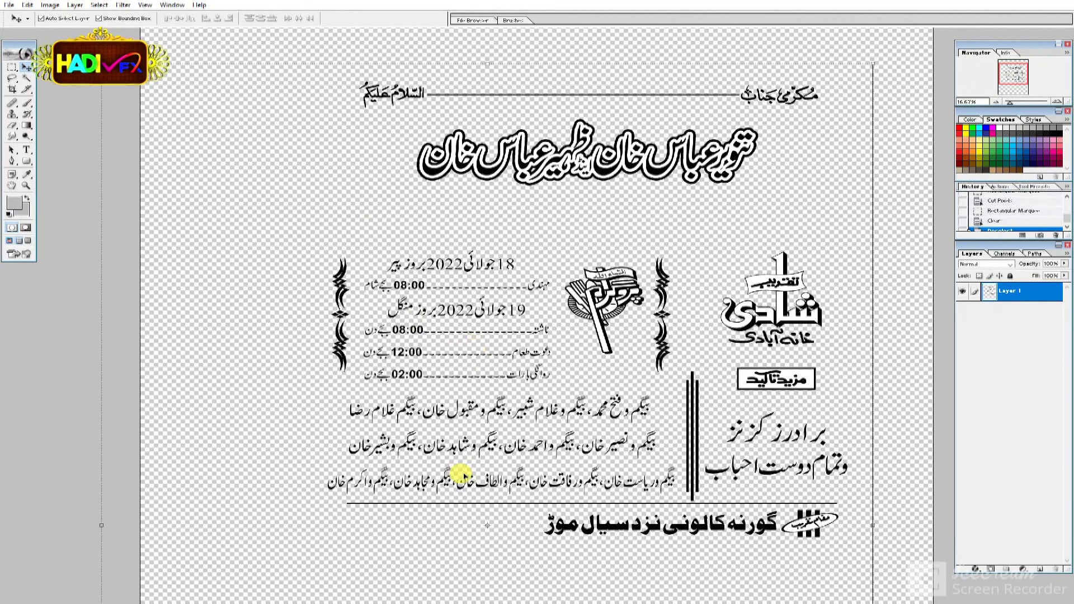
key(m)
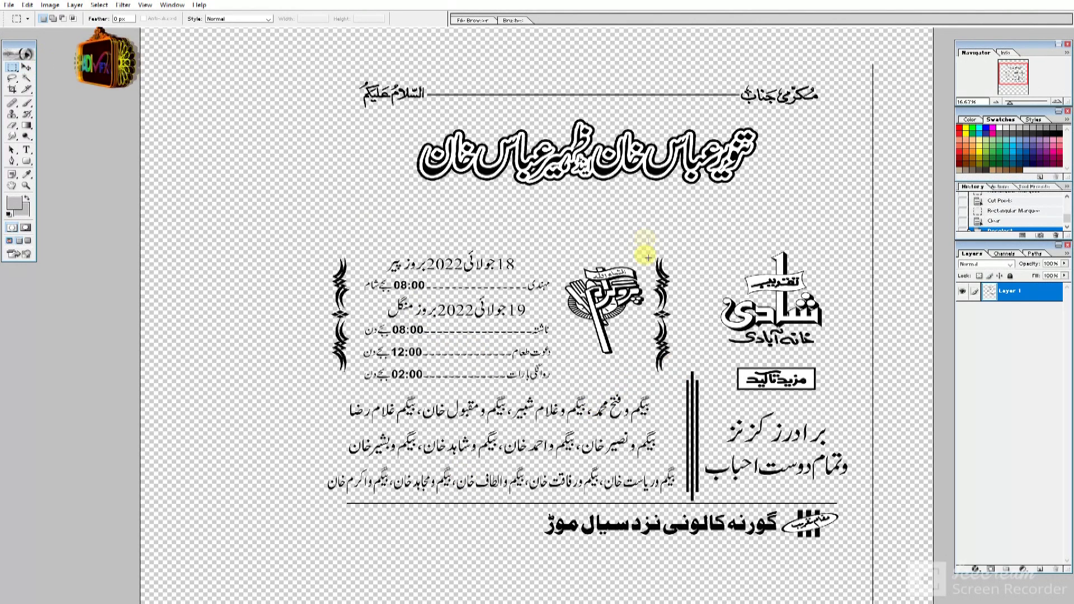
drag(780, 497, 372, 510)
click(610, 520)
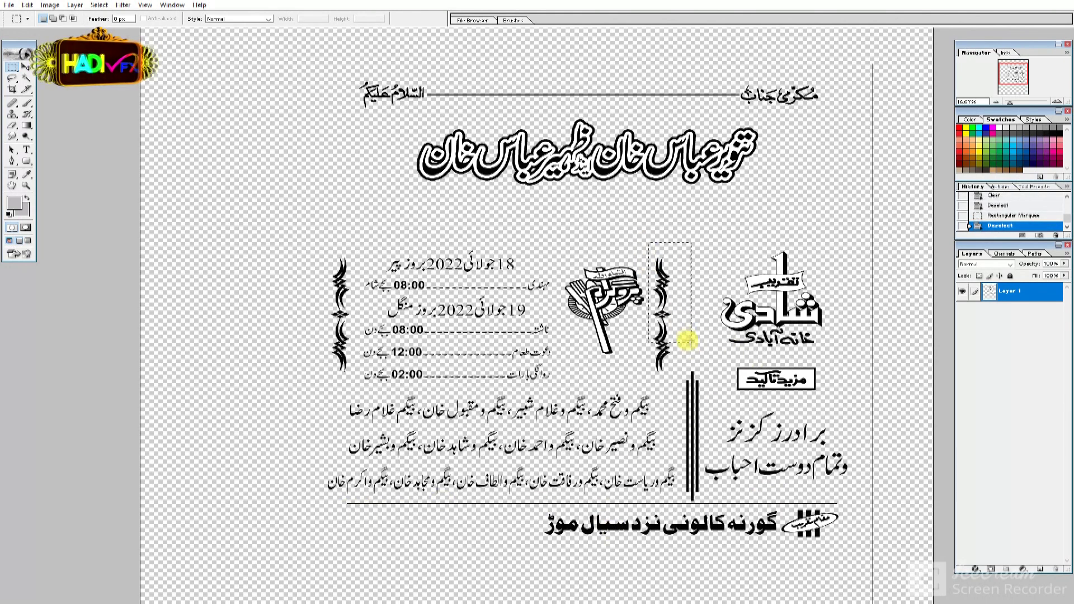
key(ctrl+x)
Step: Paste the ornament into the mehndi card, beside the event details on the right, and begin scaling it
key(f)
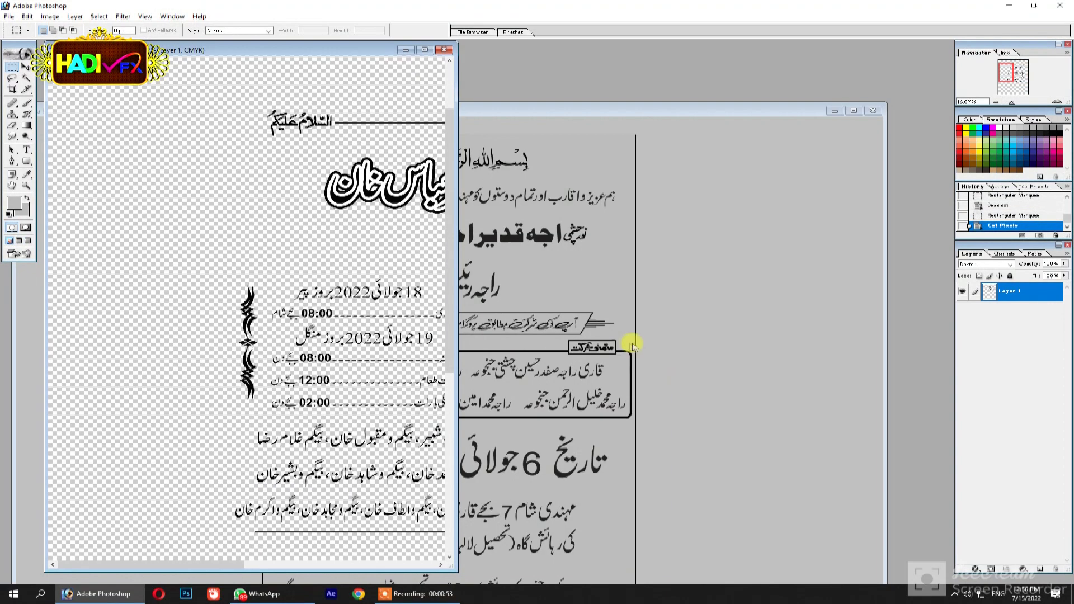
key(ctrl+Tab)
key(f)
key(ctrl+v)
key(v)
mouse_move(538, 309)
mouse_down()
mouse_move(705, 409)
mouse_move(695, 424)
mouse_up()
key(Return)
key(ctrl+t)
Step: Finalize the right-hand ornament's size and position near the bottom
key(Return)
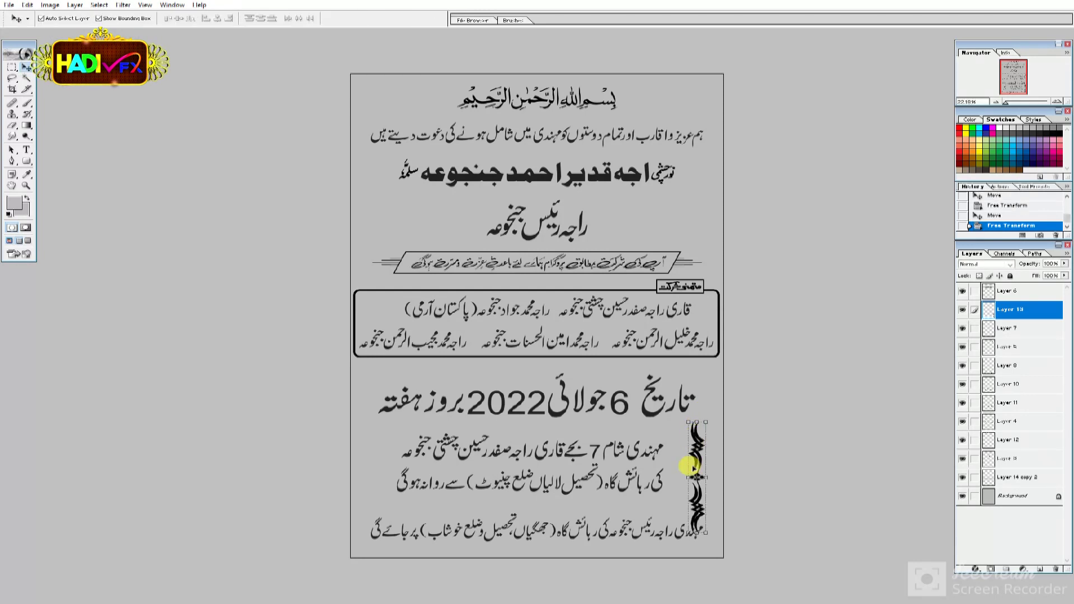
drag(691, 534, 697, 541)
key(ctrl+t)
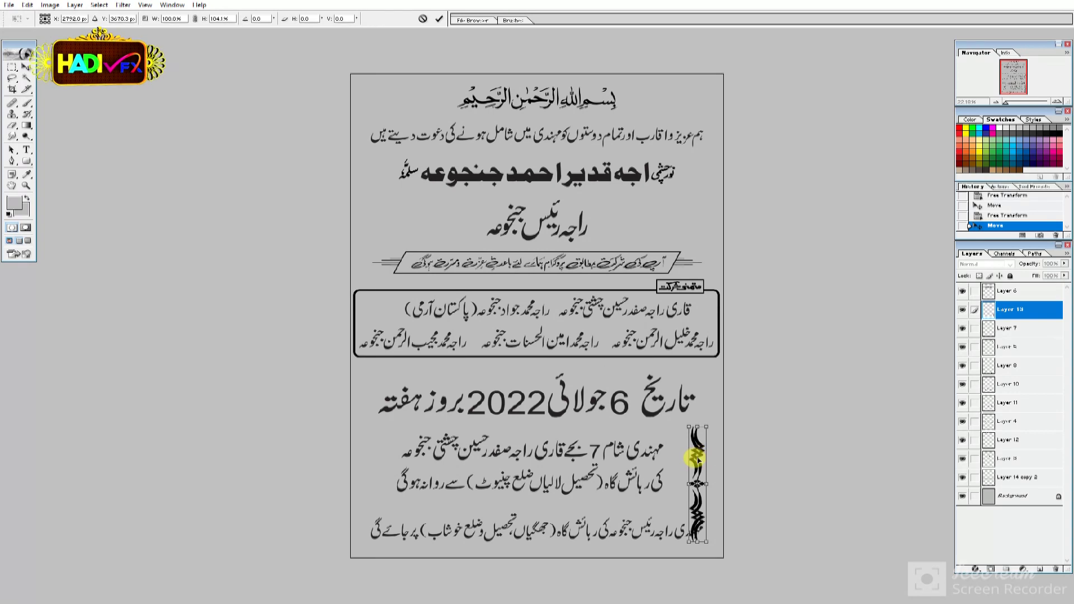
key(Return)
Step: Duplicate the ornament, flip the copy vertically and place it on the left side
key(ctrl+j)
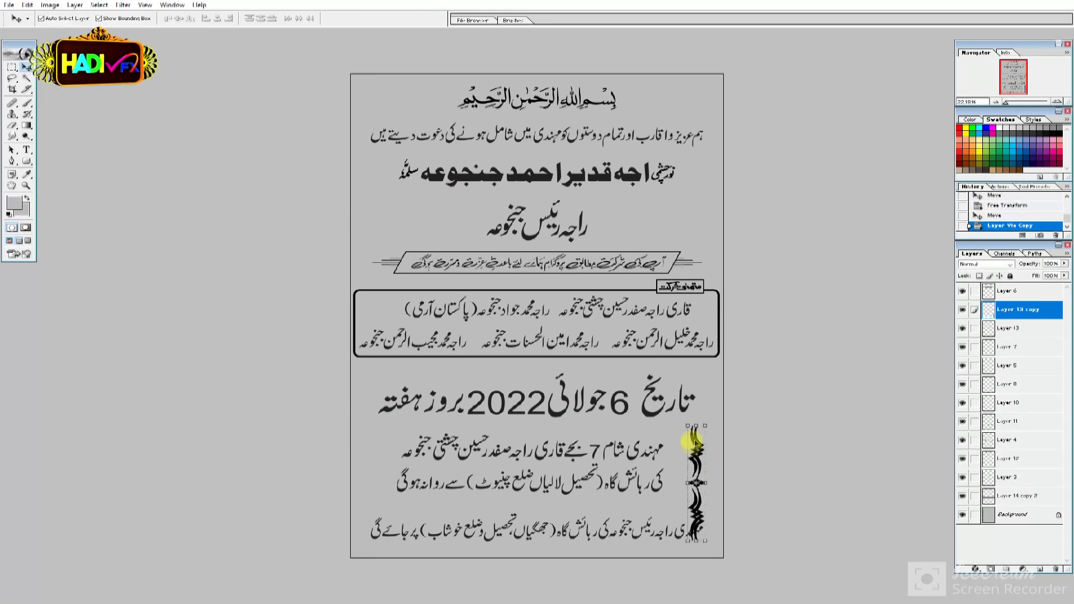
key(ctrl+t)
right_click(697, 438)
click(733, 565)
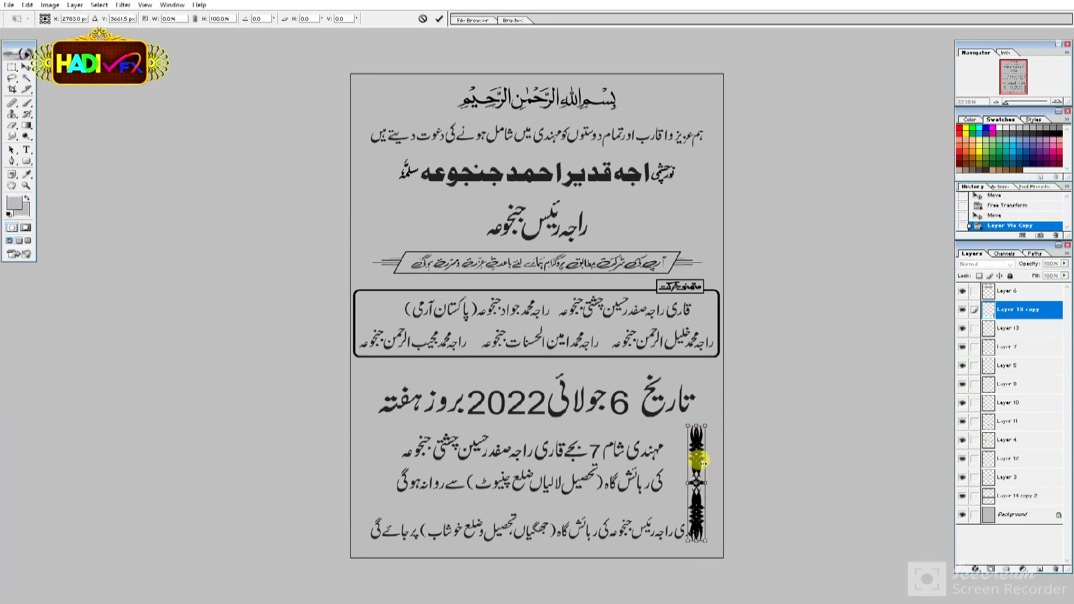
drag(697, 464, 375, 472)
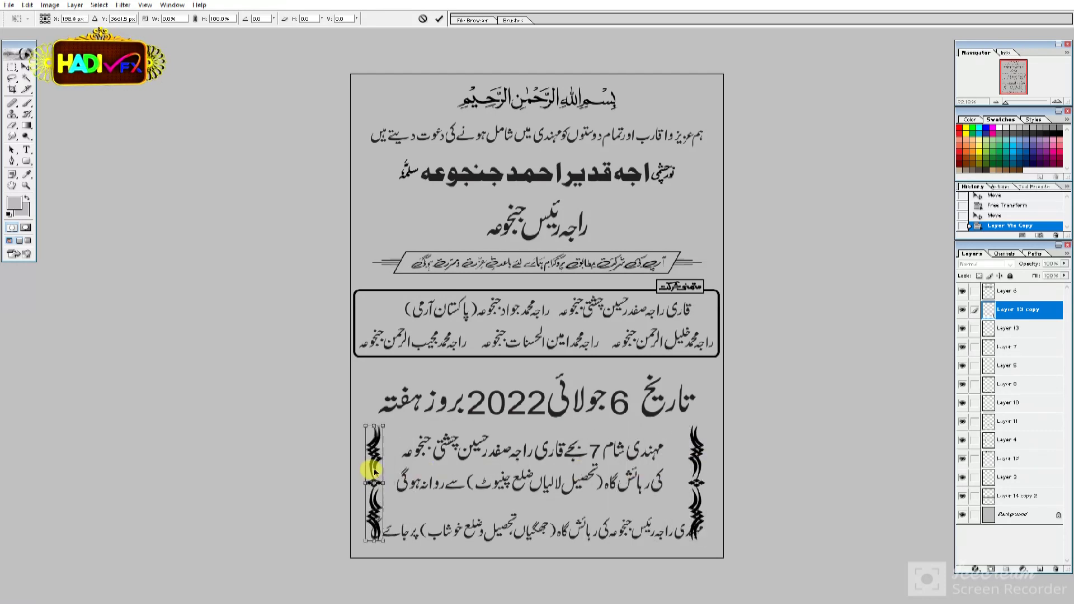
key(Return)
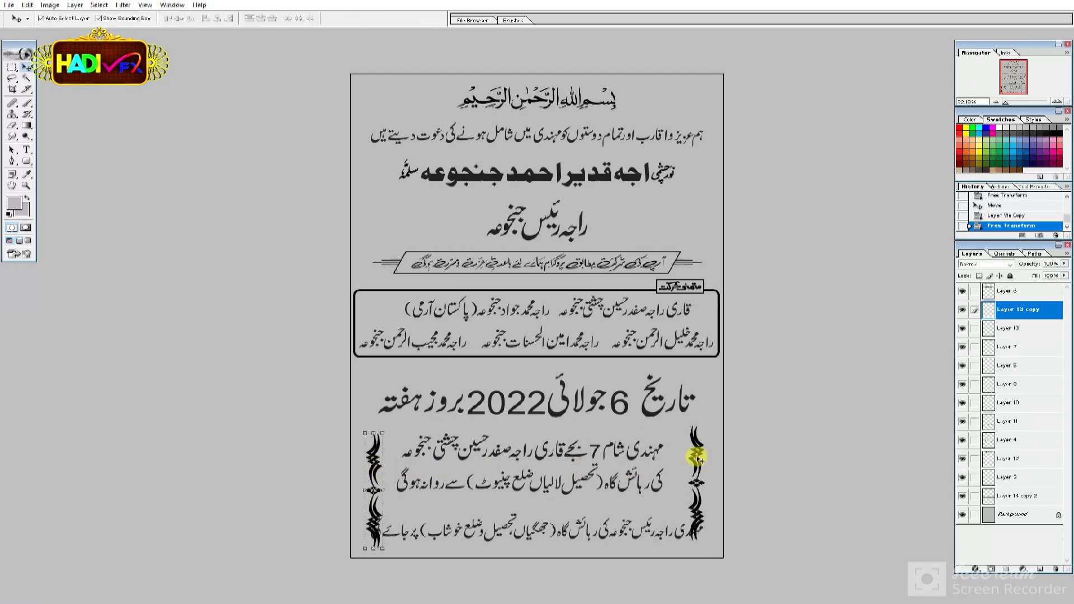
Step: Align and merge the two ornament layers, then centre them on the canvas
click(698, 459)
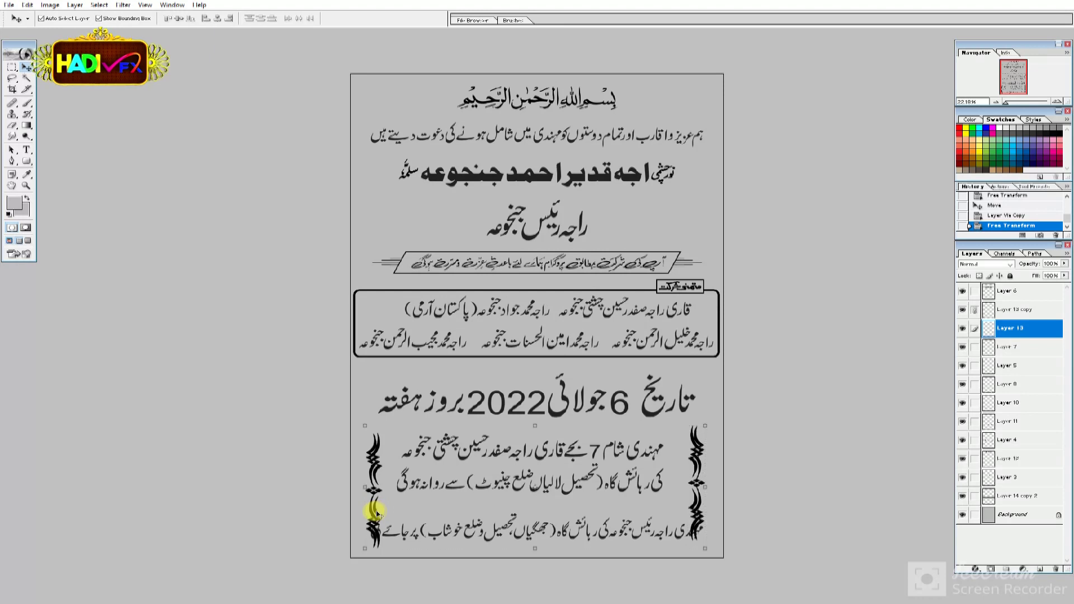
click(178, 19)
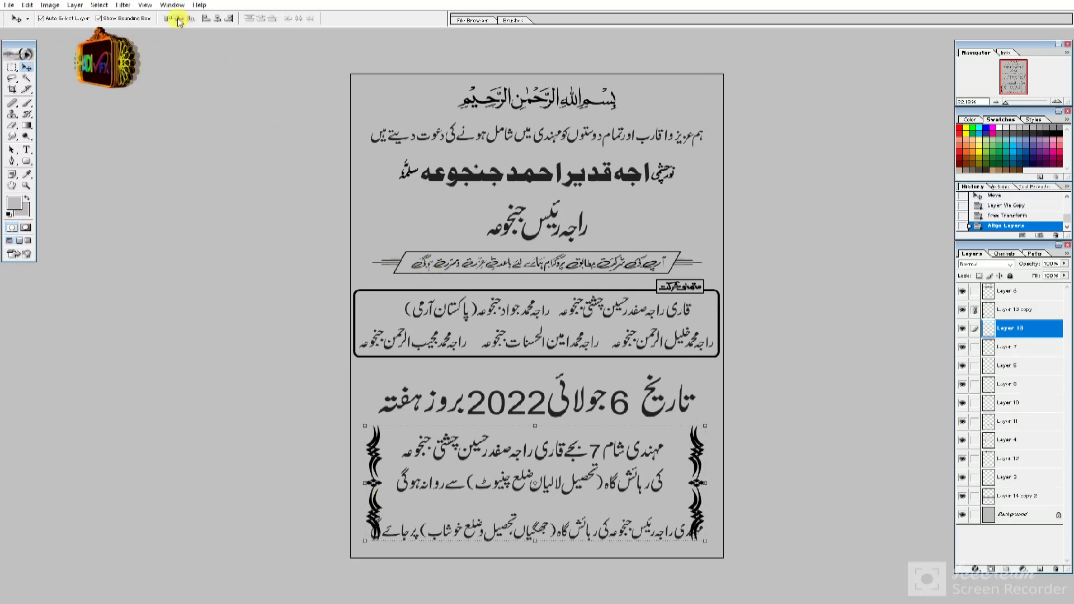
key(ctrl+e)
key(ctrl+a)
click(217, 18)
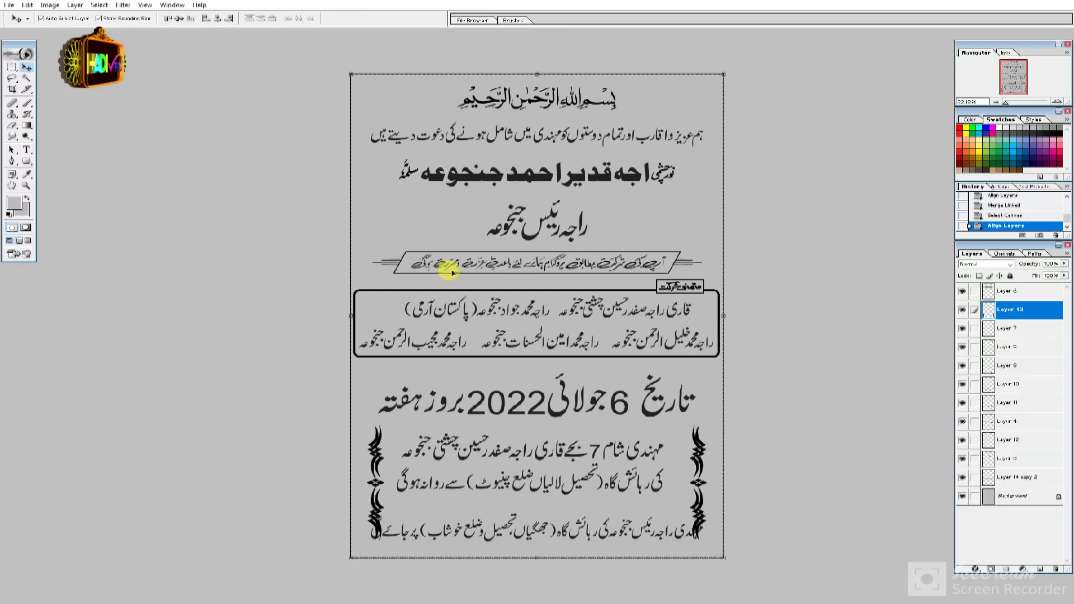
key(ctrl+d)
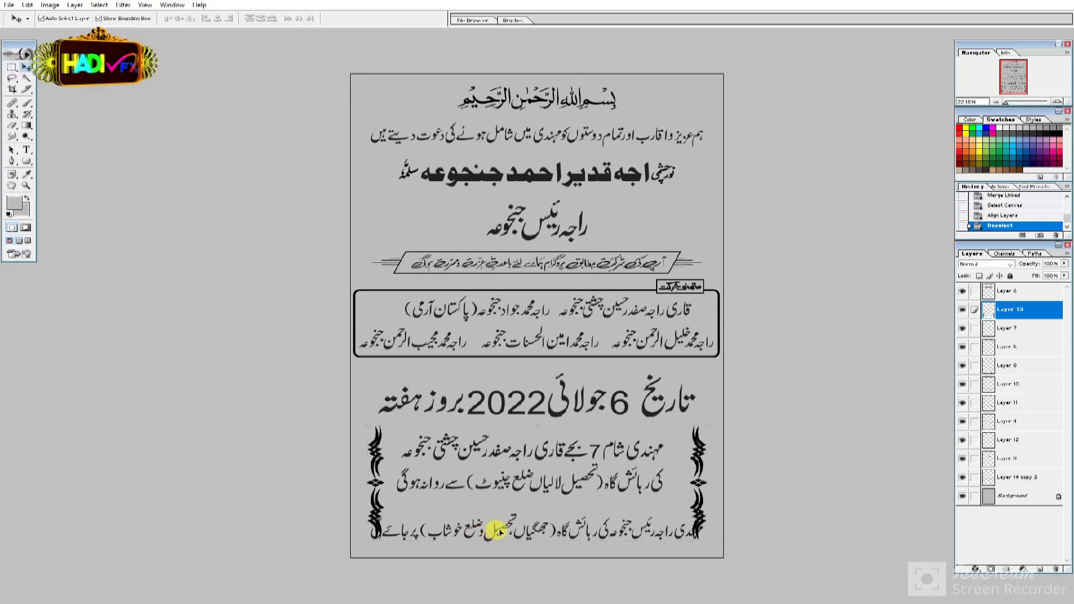
Step: Shrink the bottom text line on Layer 8 to 88.2% and nudge it up slightly
click(1046, 477)
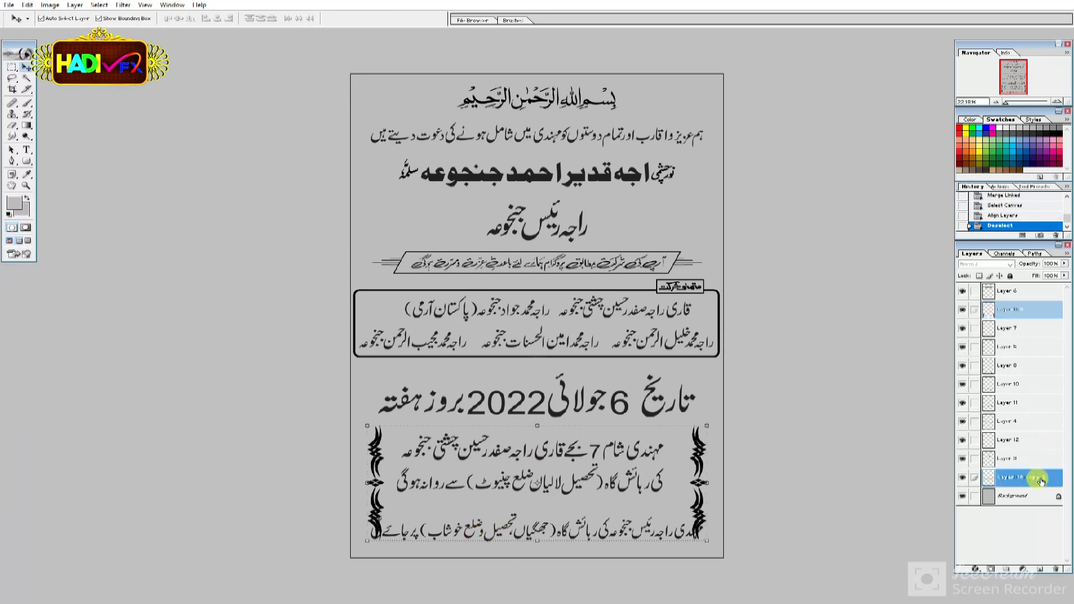
click(582, 540)
click(571, 539)
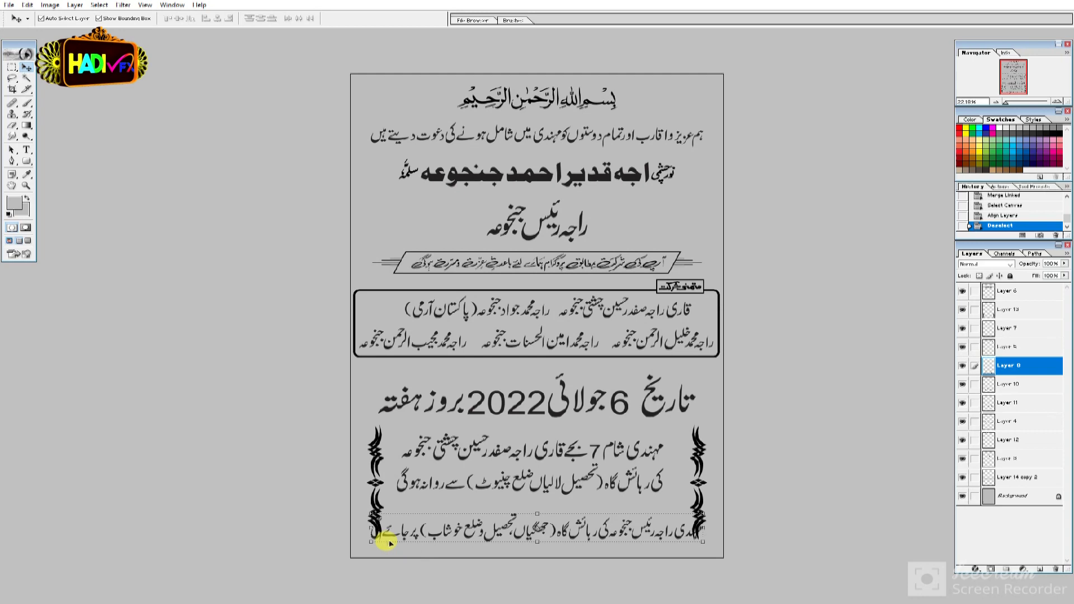
drag(368, 541, 390, 540)
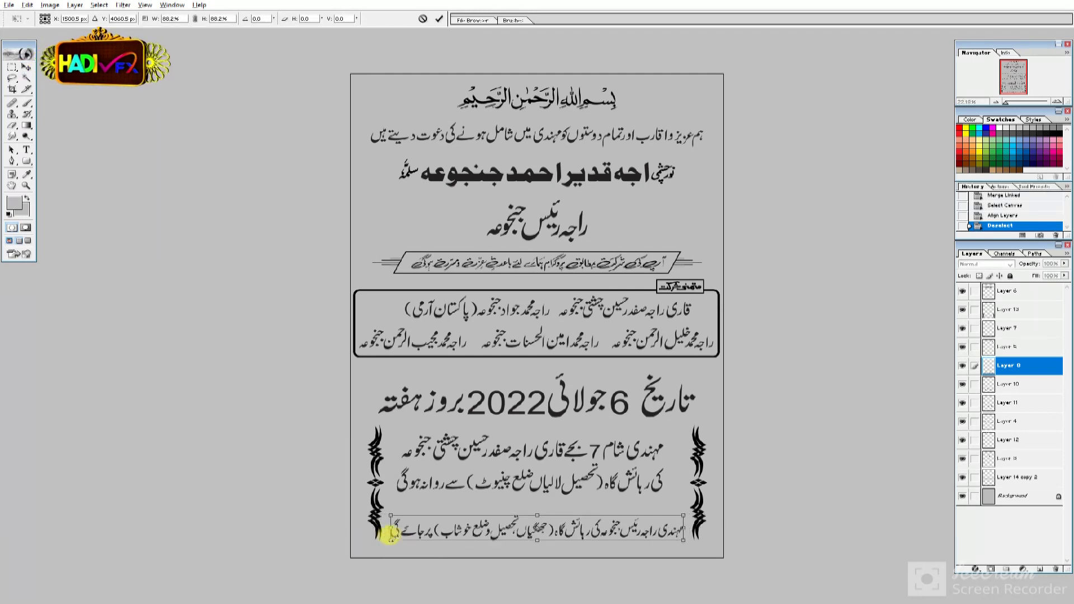
key(Return)
drag(448, 541, 453, 530)
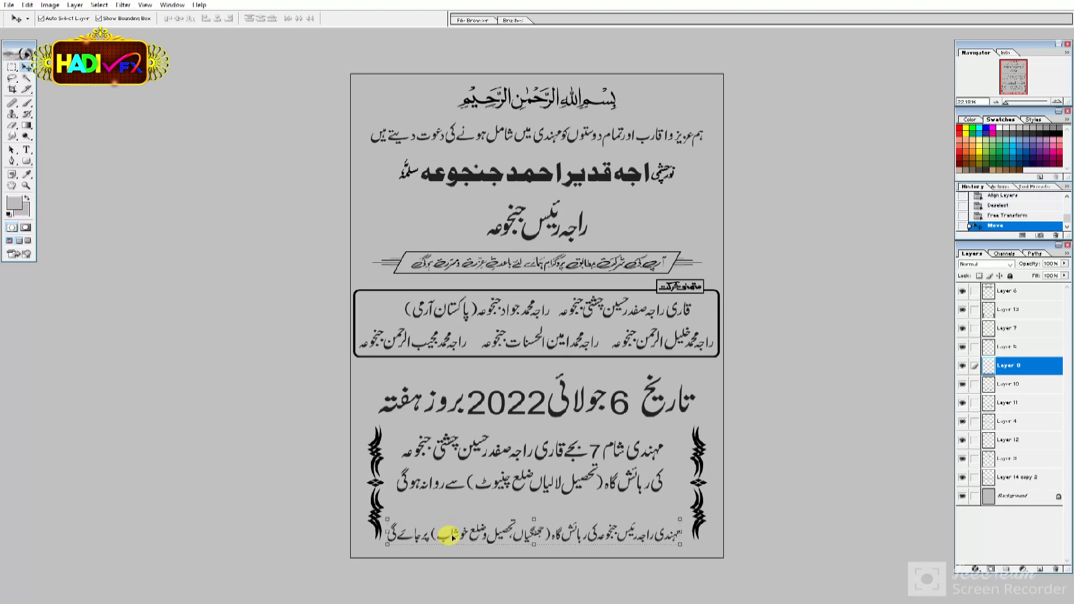
key(ctrl+z)
key(ctrl+z)
key(z)
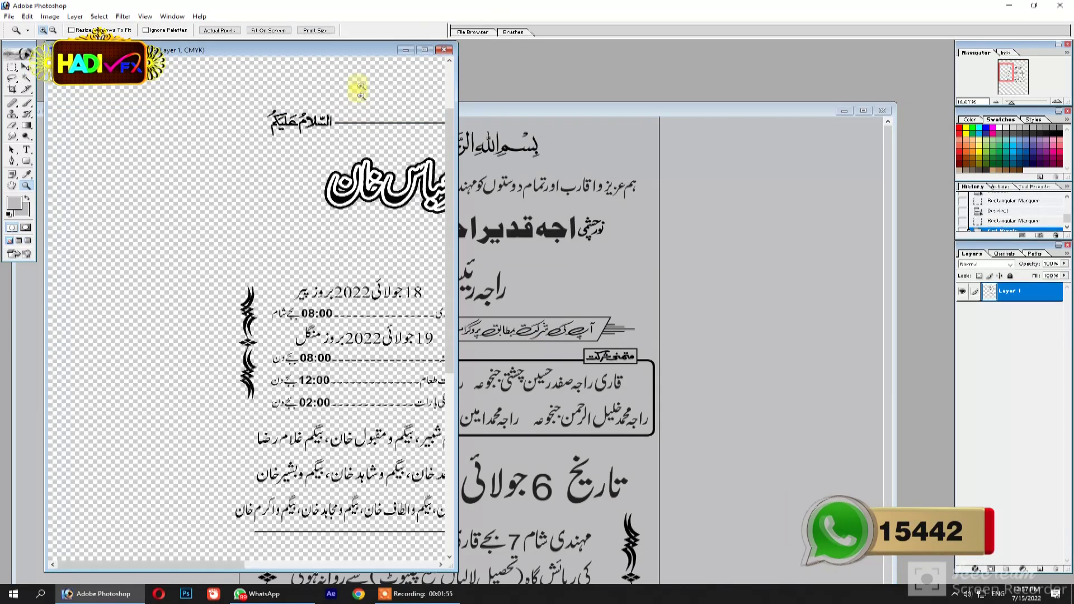
Step: Select and copy the horizontal line from the other invitation
key(v)
key(m)
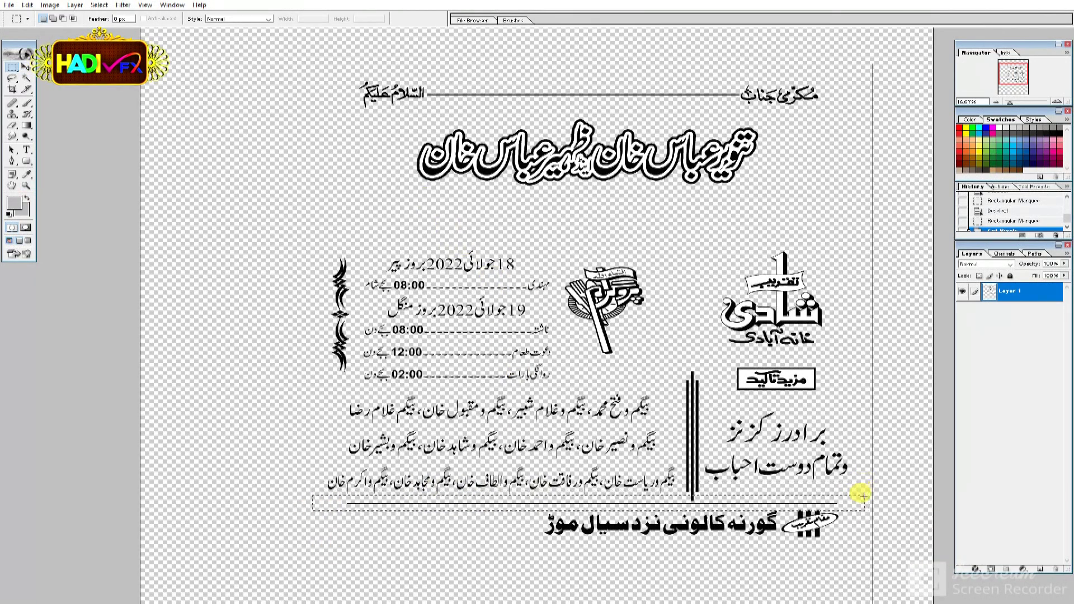
drag(857, 486, 853, 509)
key(ctrl+c)
Step: Paste the line into the mehndi invitation, then position and resize it
key(ctrl+Tab)
key(ctrl+v)
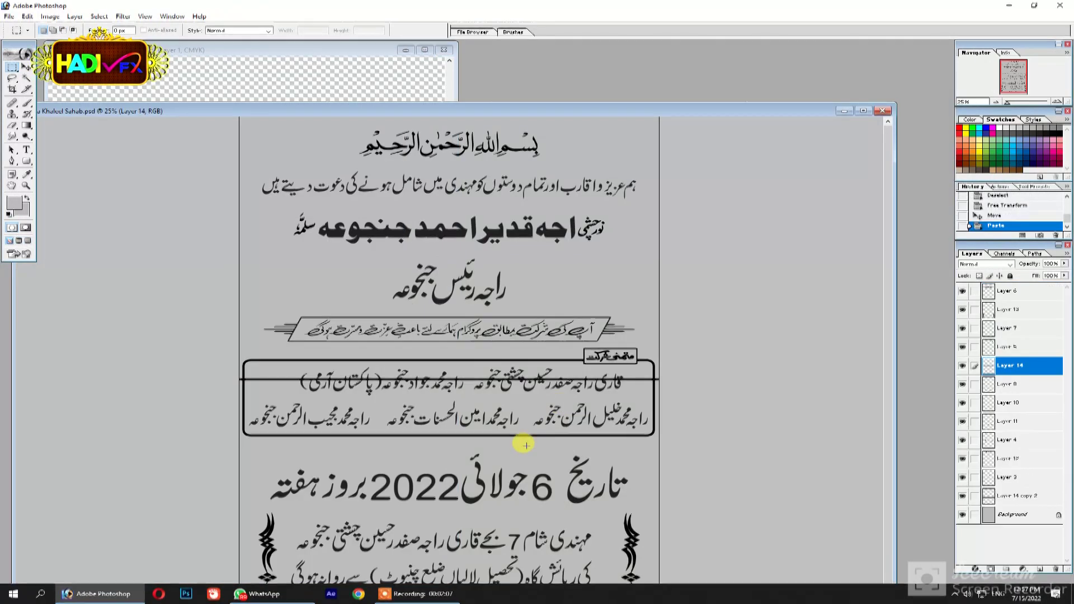
key(f)
key(v)
drag(499, 307, 494, 320)
key(ctrl+t)
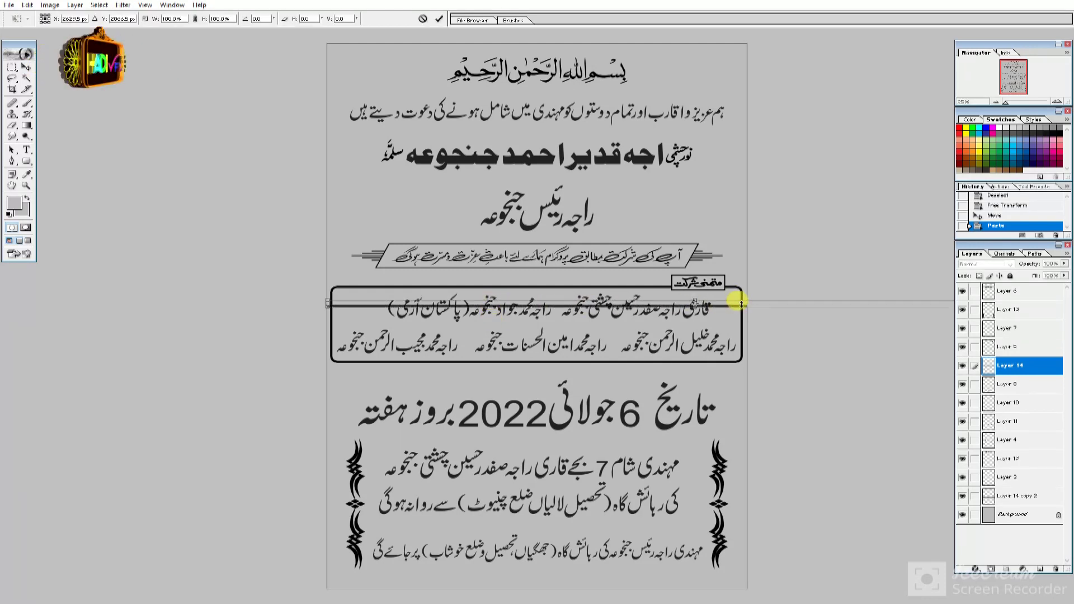
key(ctrl+plus)
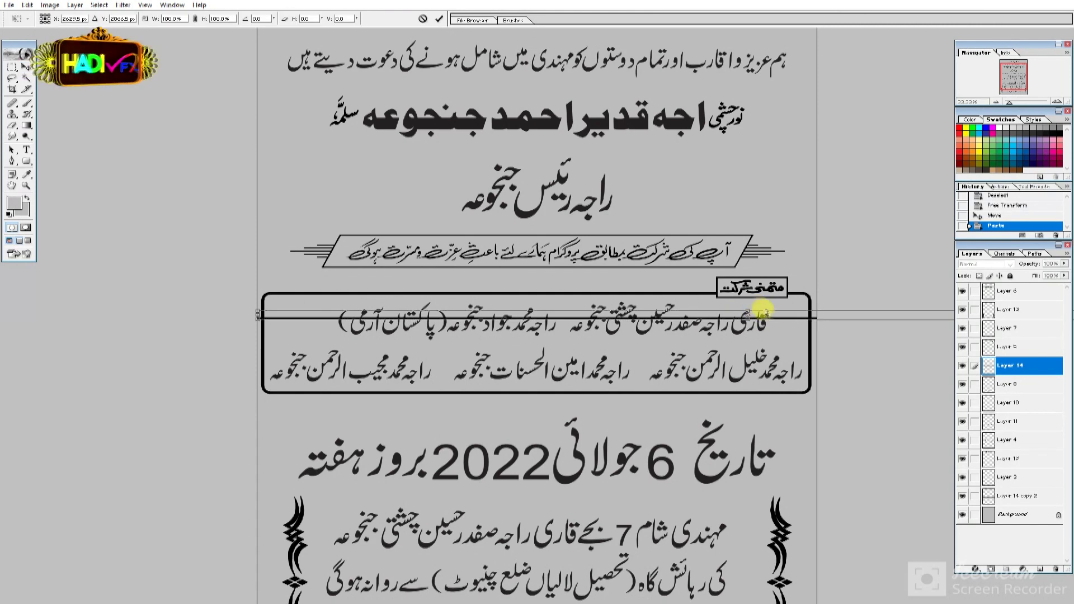
key(Return)
Step: Move the divider line down below the second text block
key(ctrl+plus)
key(ctrl+t)
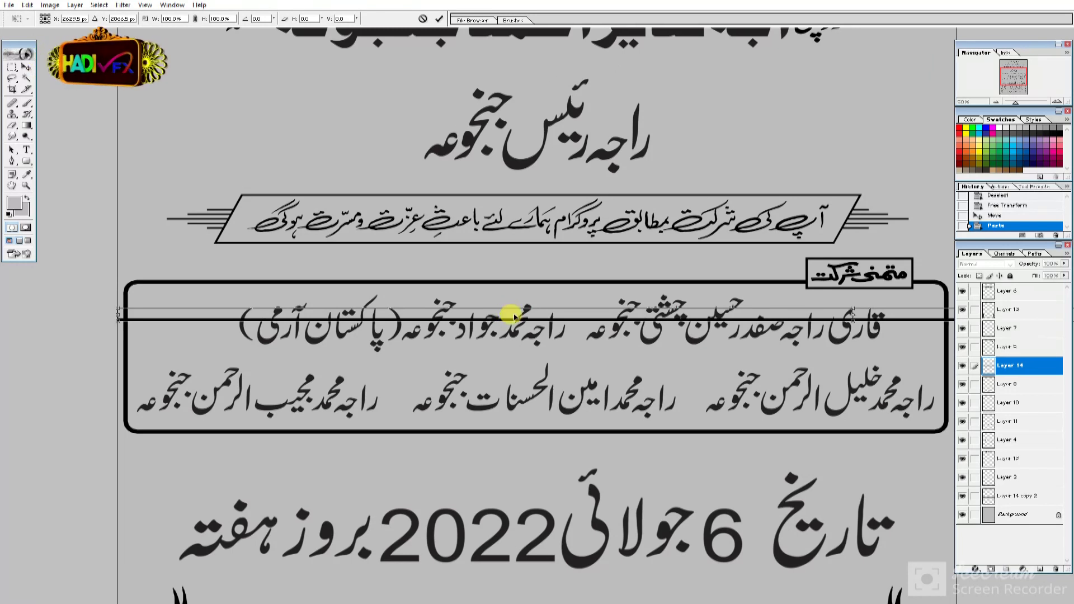
drag(514, 317, 480, 526)
scroll(481, 392, down, 5)
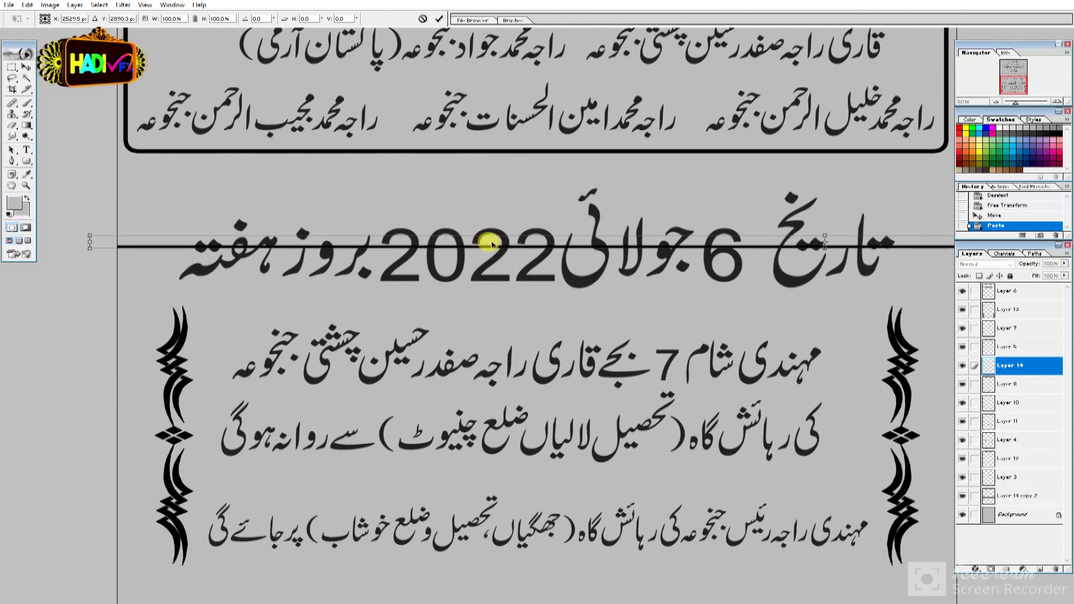
drag(491, 244, 472, 480)
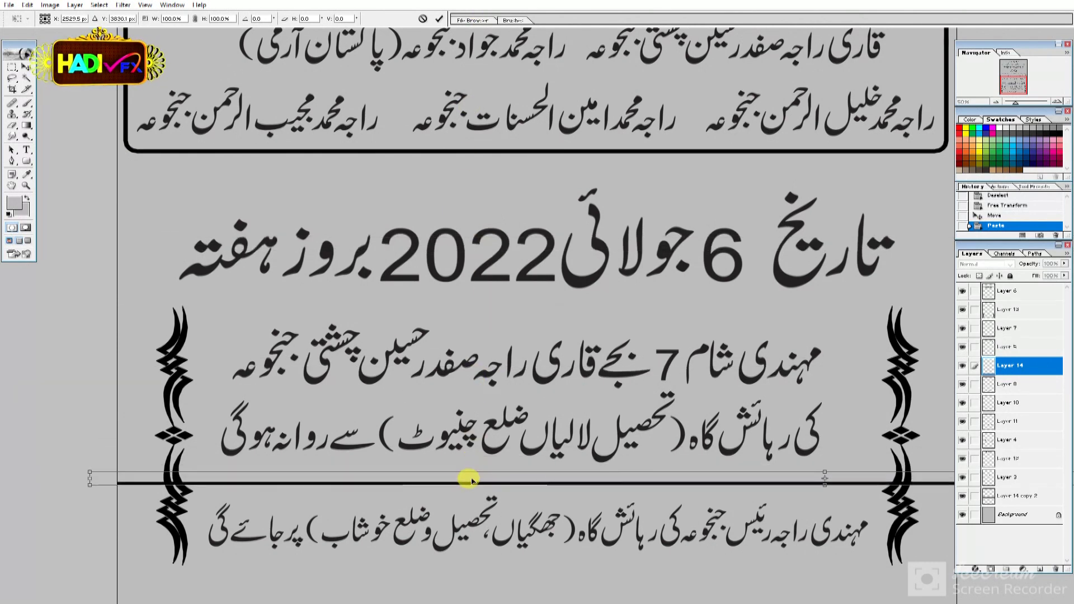
key(Return)
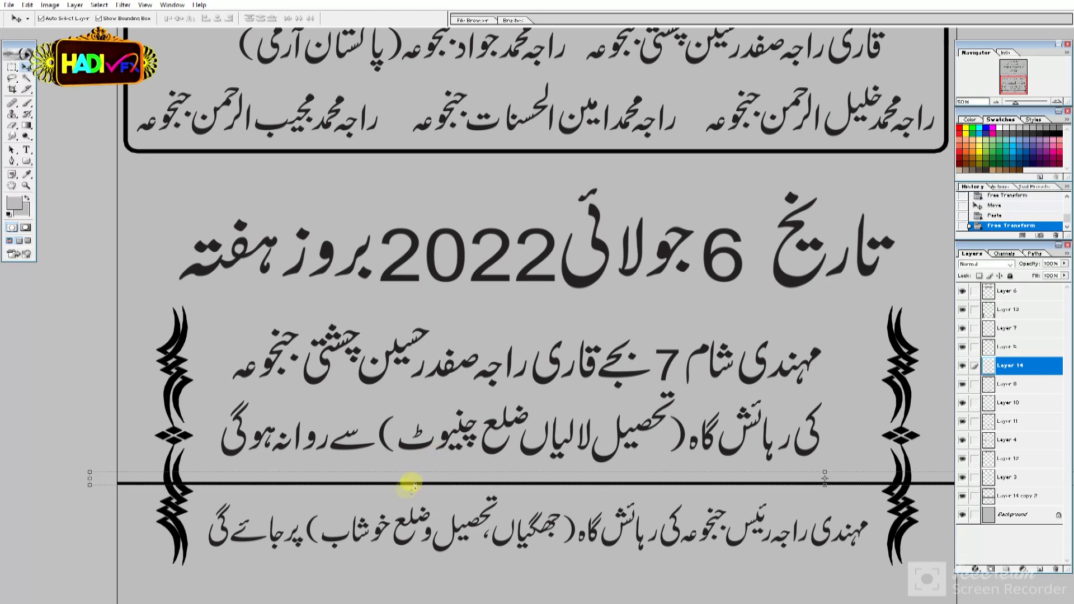
Step: Trim the line to the span between the ornaments and delete the full-width original layer
key(m)
drag(837, 500, 837, 500)
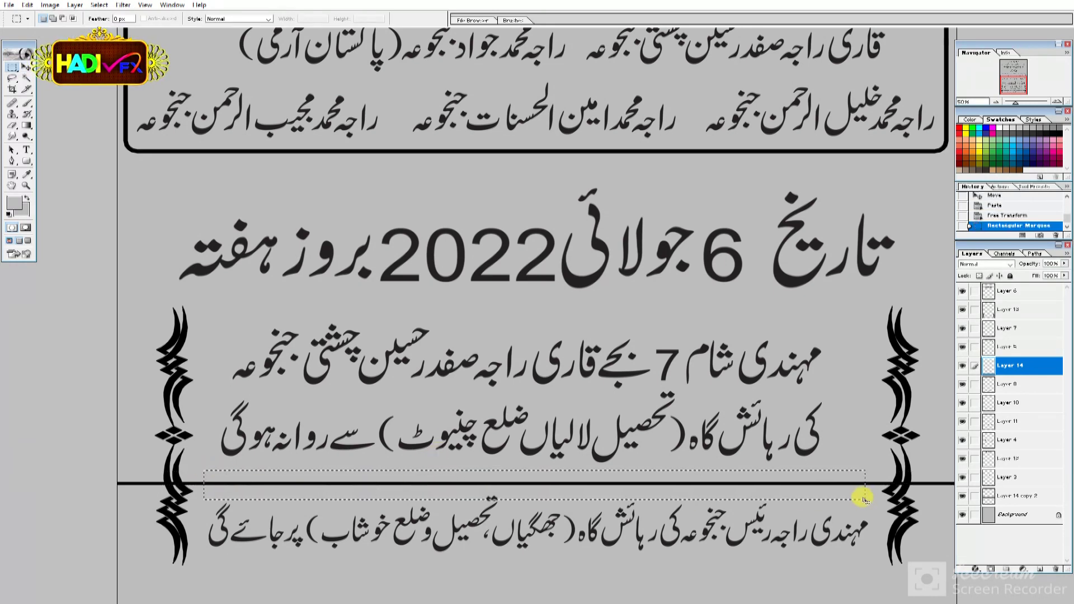
key(ctrl+j)
mouse_move(1015, 384)
mouse_down()
mouse_move(1028, 393)
mouse_move(1054, 569)
mouse_up()
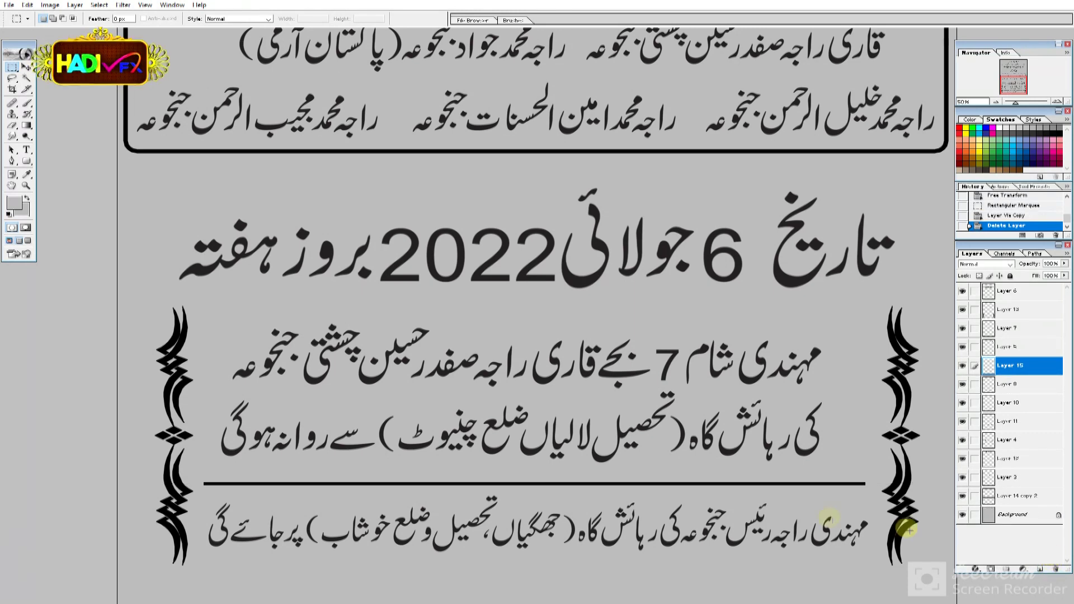
key(Tab)
alt+click(569, 386)
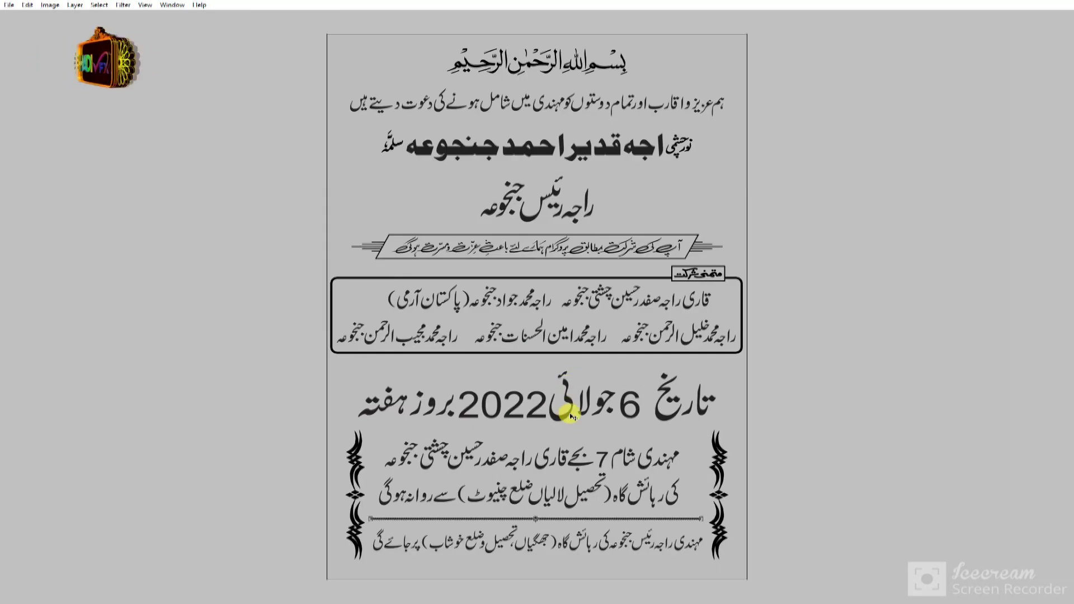
Step: Centre the divider line horizontally on the canvas
key(ctrl+a)
key(Tab)
click(217, 18)
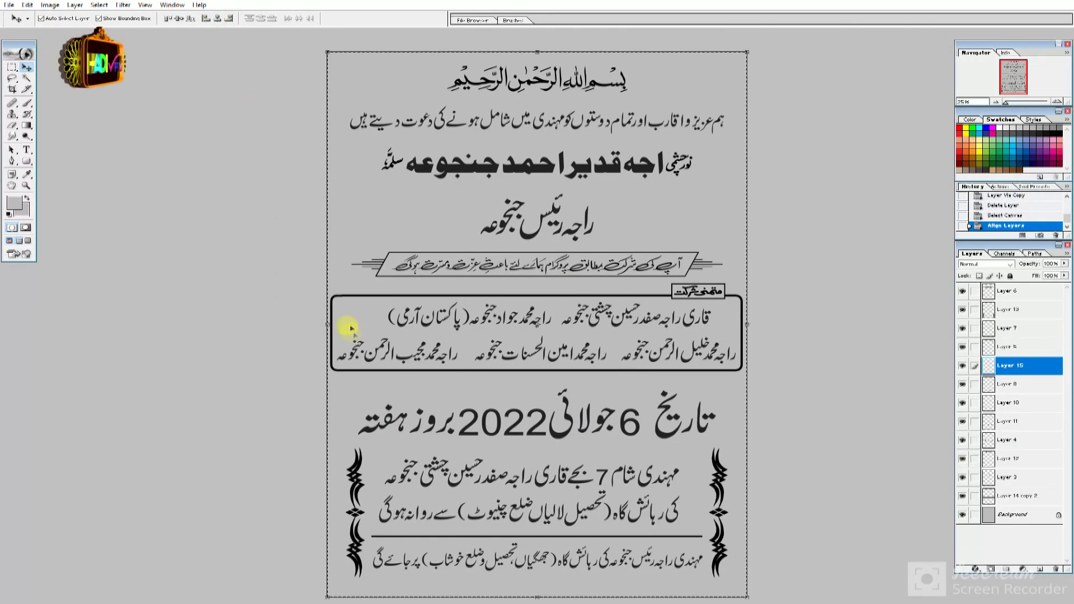
key(m)
key(ctrl+d)
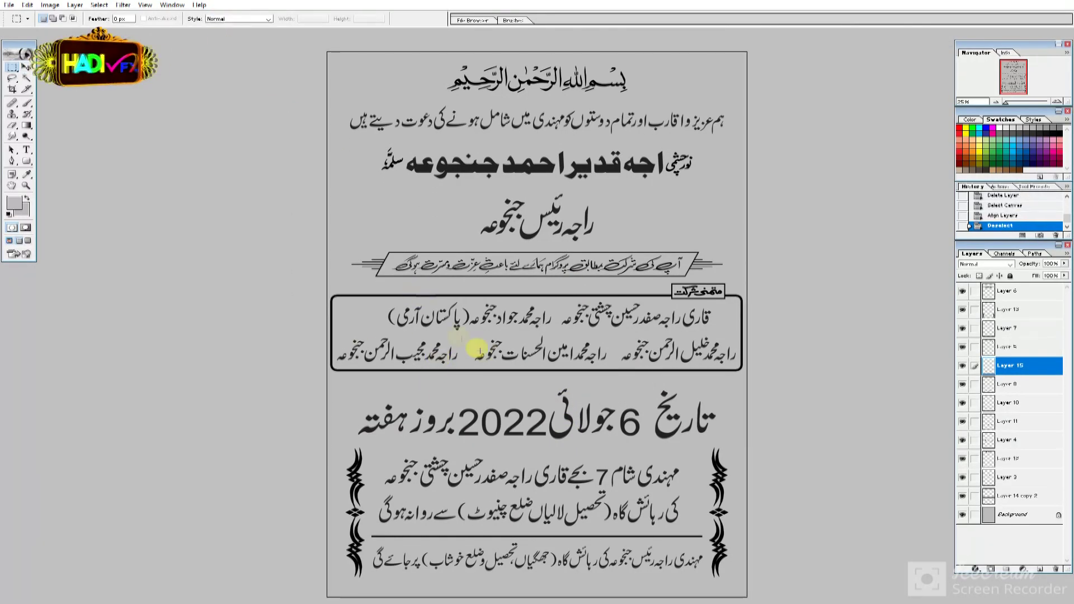
Step: Shift the date line slightly left and shrink it to 97.9%
key(v)
drag(666, 438, 643, 436)
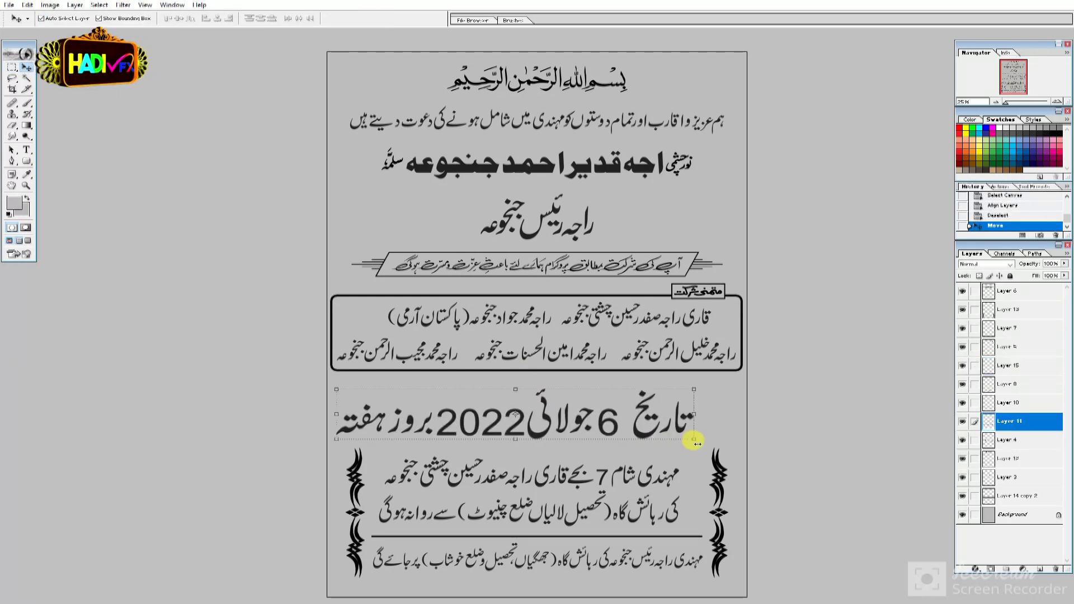
key(ctrl+t)
drag(694, 439, 686, 438)
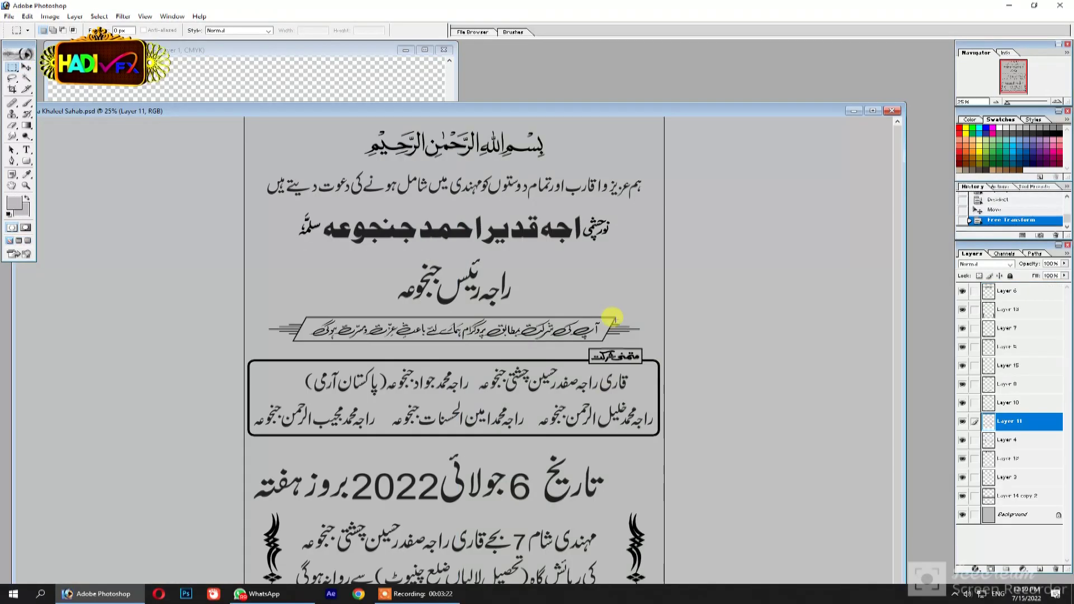
Step: Paste the programme emblem and place it small beside the date heading
key(ctrl+v)
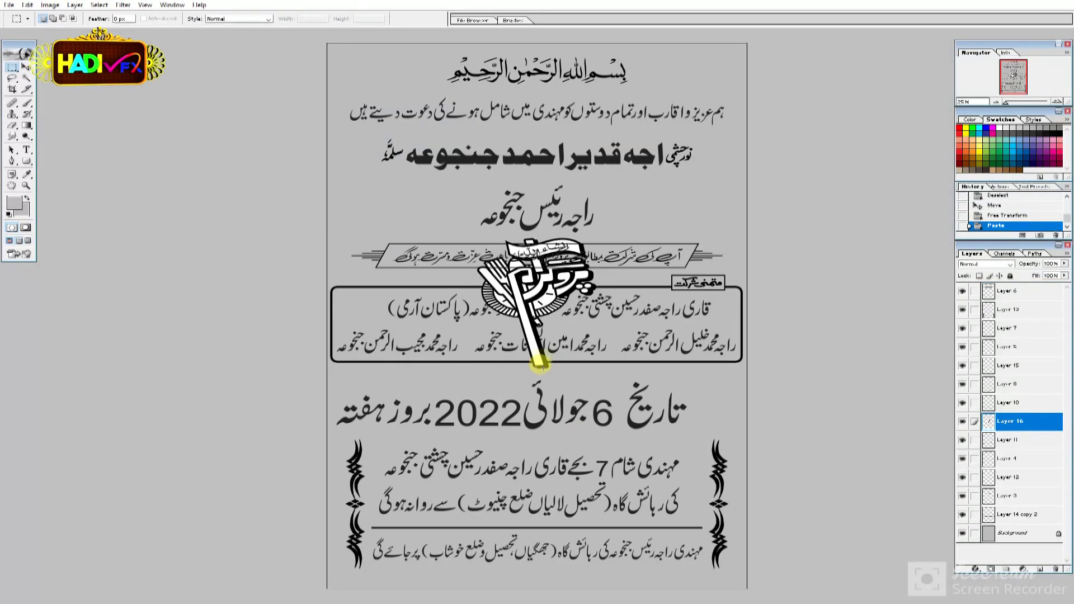
drag(614, 395, 709, 393)
key(Return)
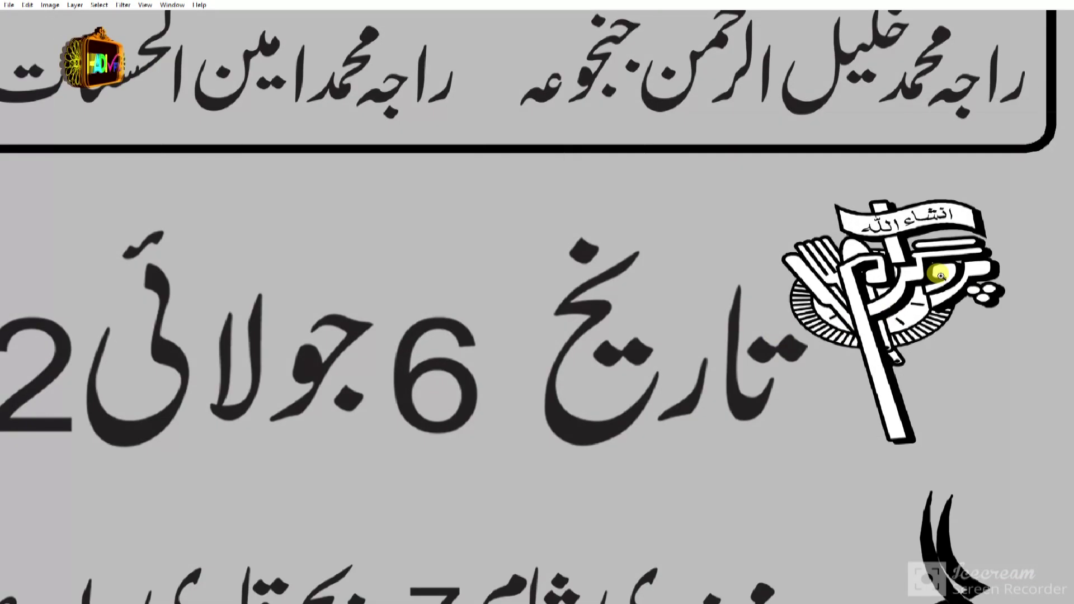
Step: Zoom in and delete the white areas inside the emblem and its banner
click(941, 276)
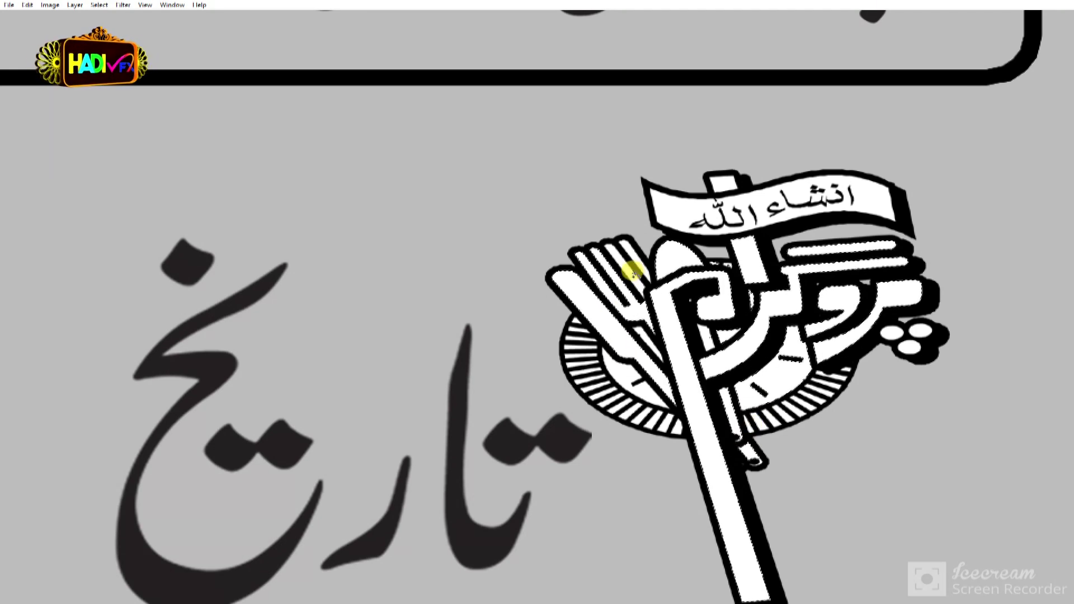
key(Delete)
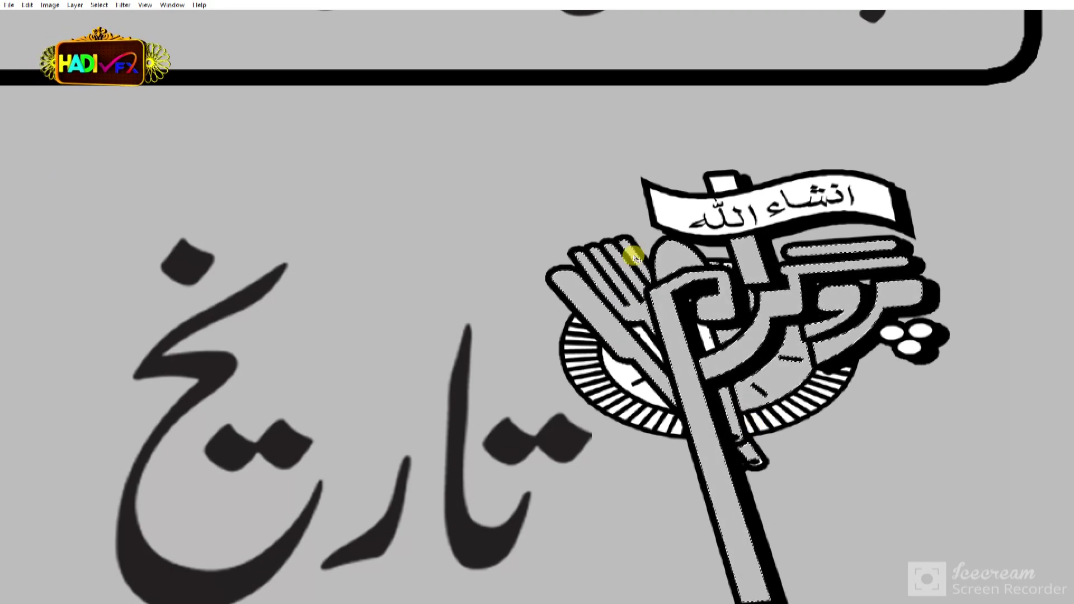
key(ctrl+t)
key(Return)
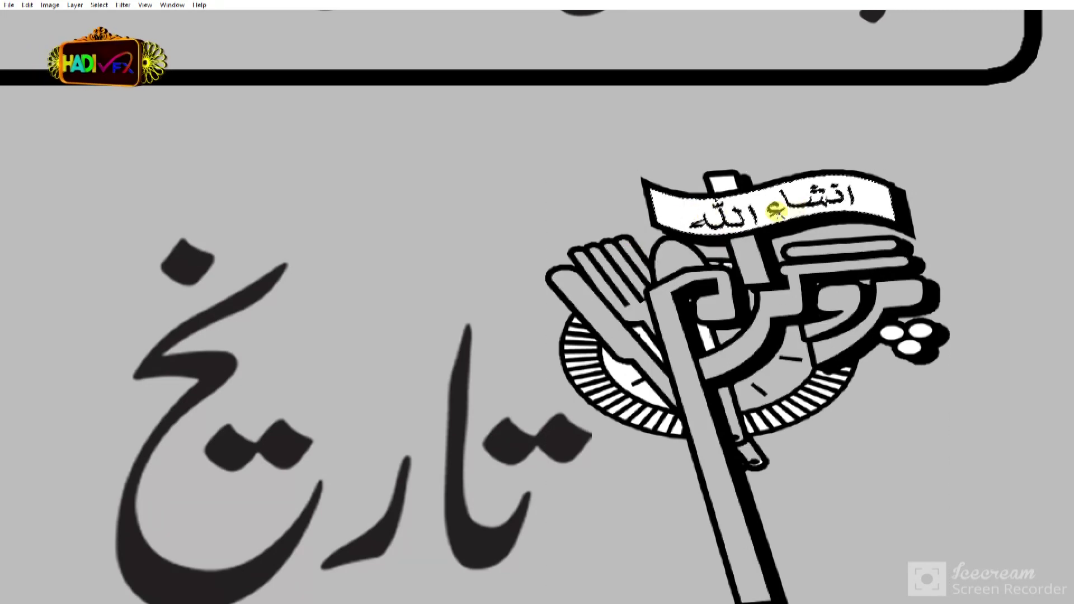
click(723, 185)
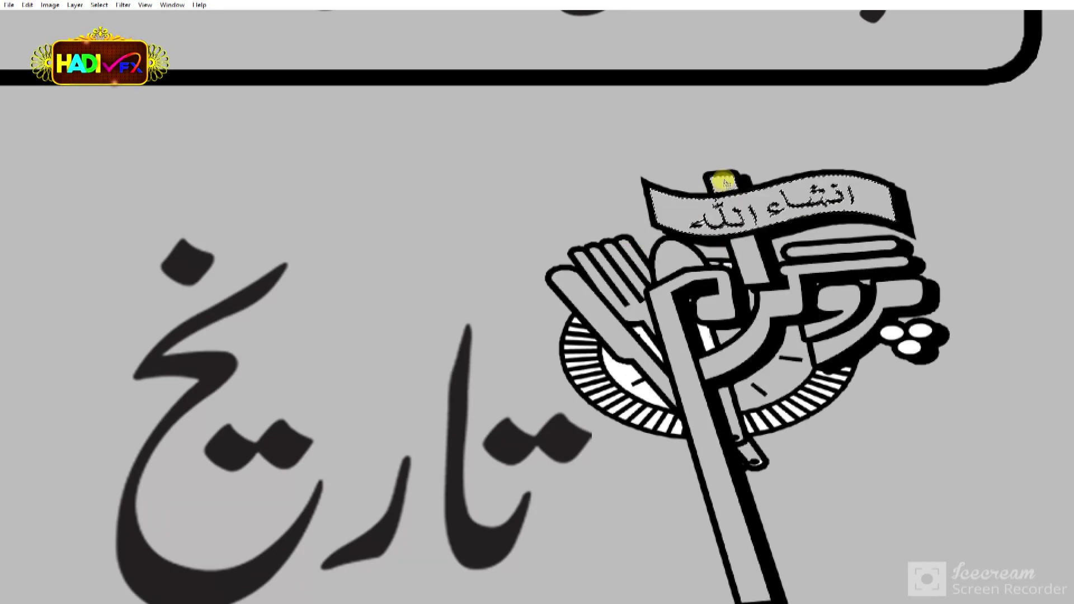
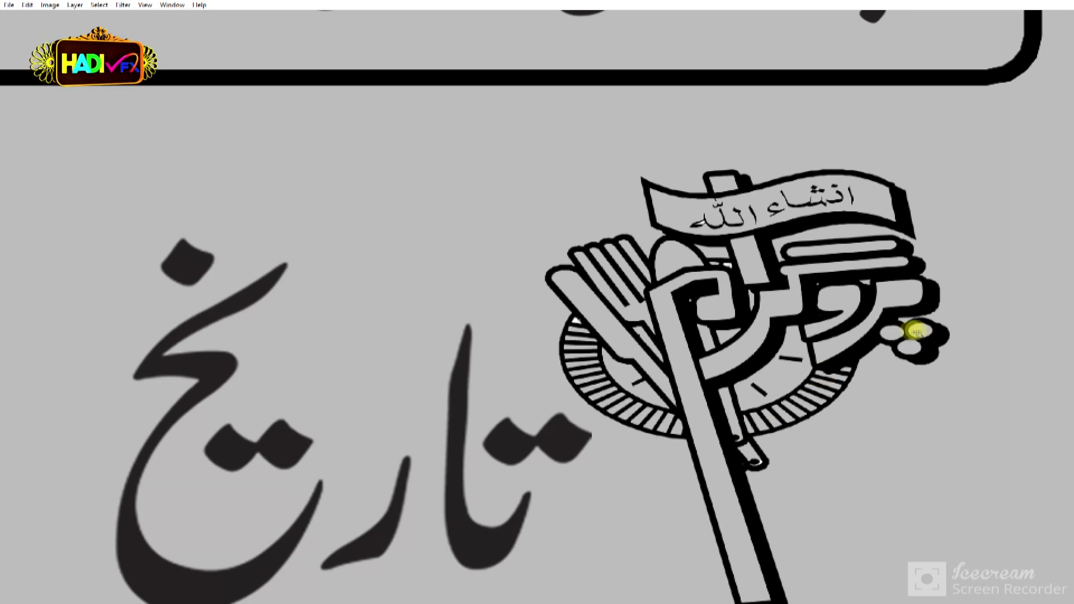
Step: Zoom in on the logo's banner, then back out to view the whole poster
alt+click(711, 351)
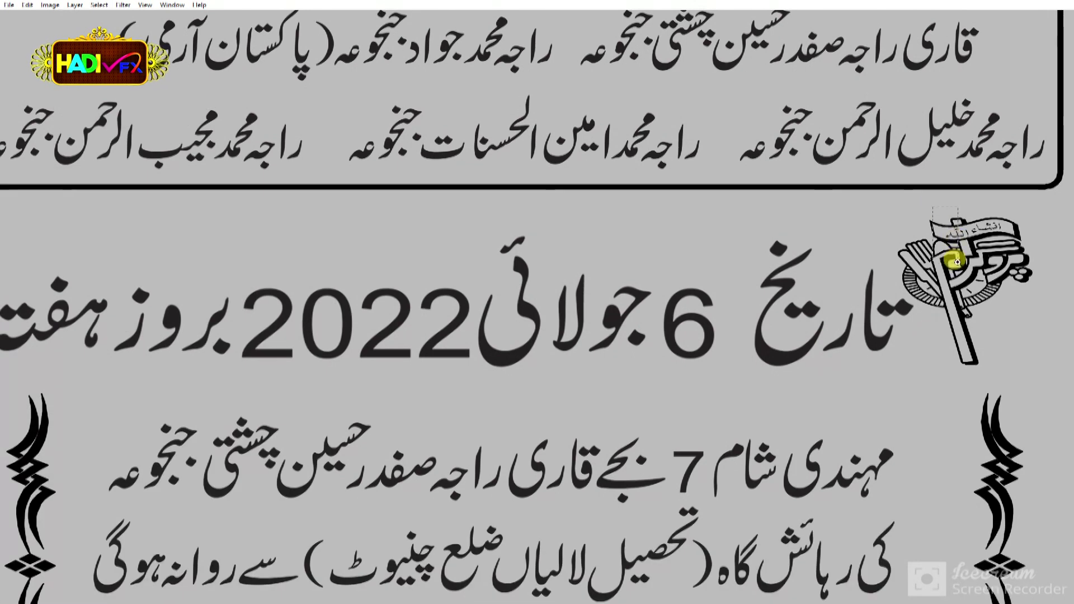
click(529, 329)
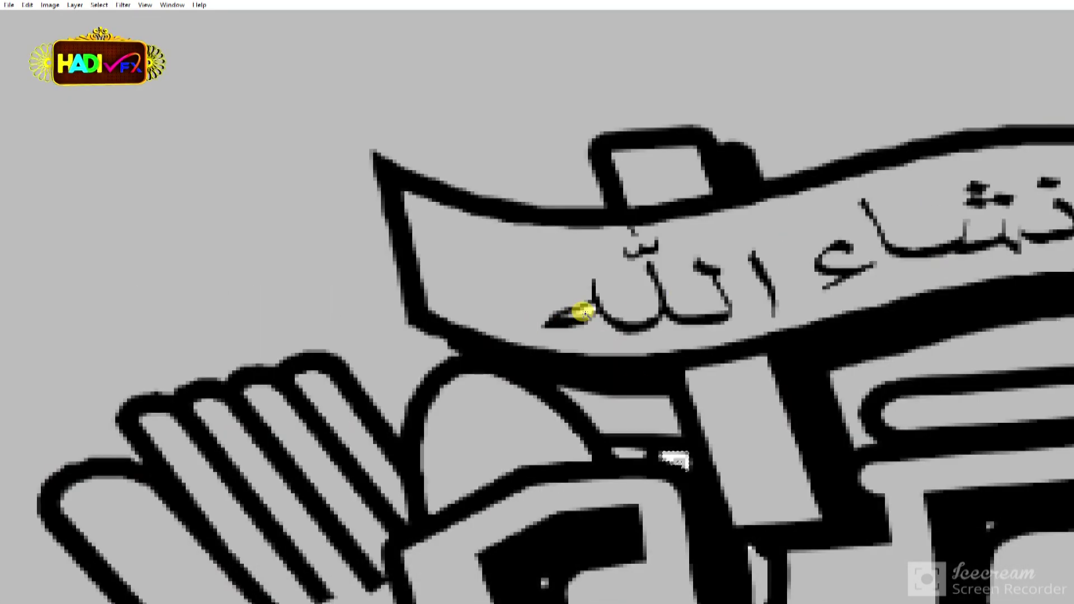
alt+click(564, 359)
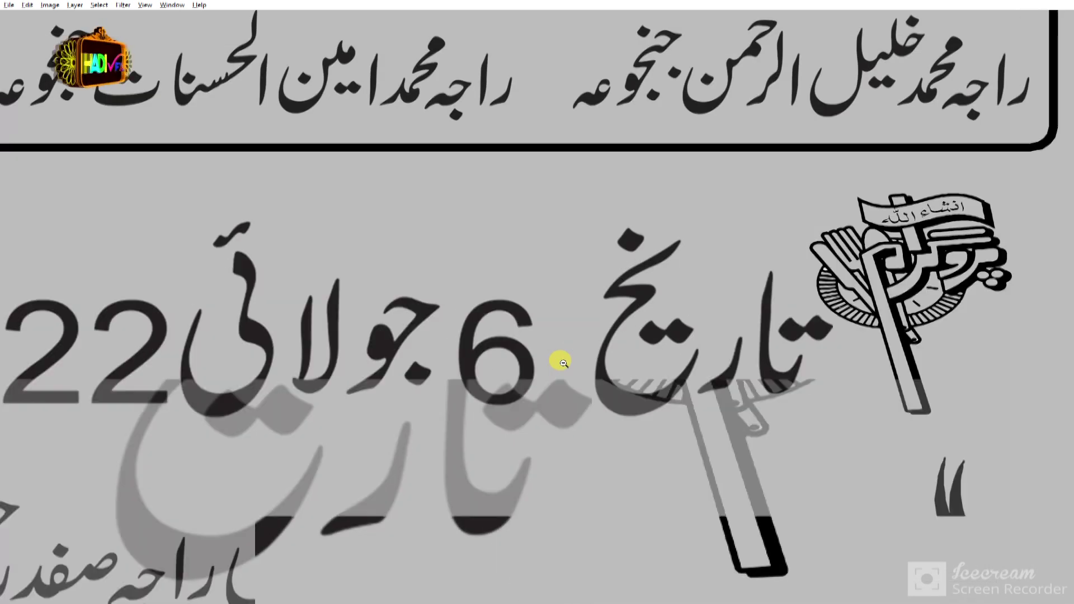
alt+click(562, 362)
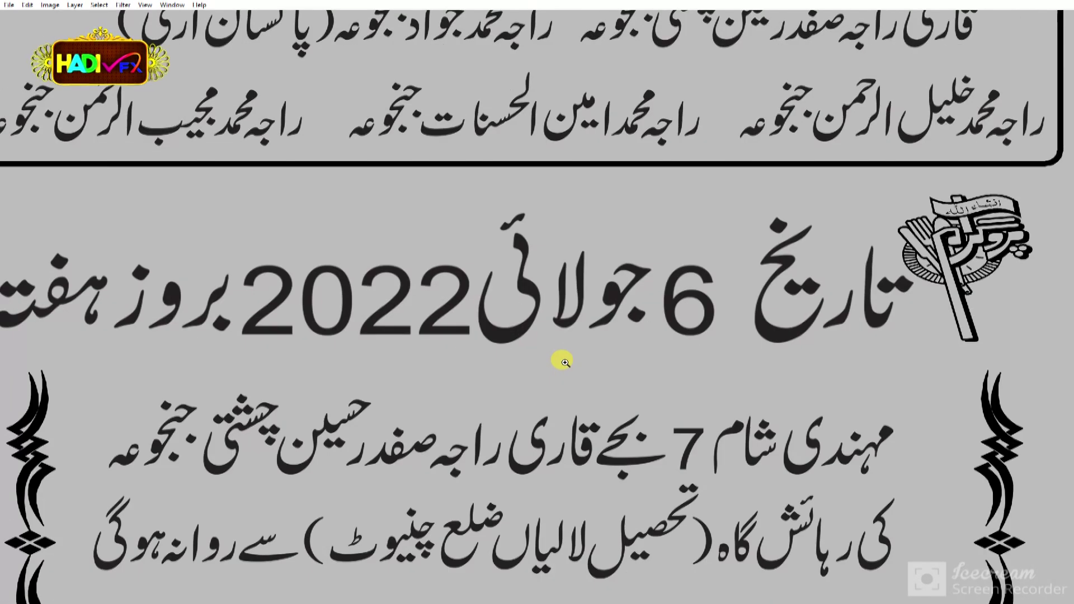
alt+click(564, 361)
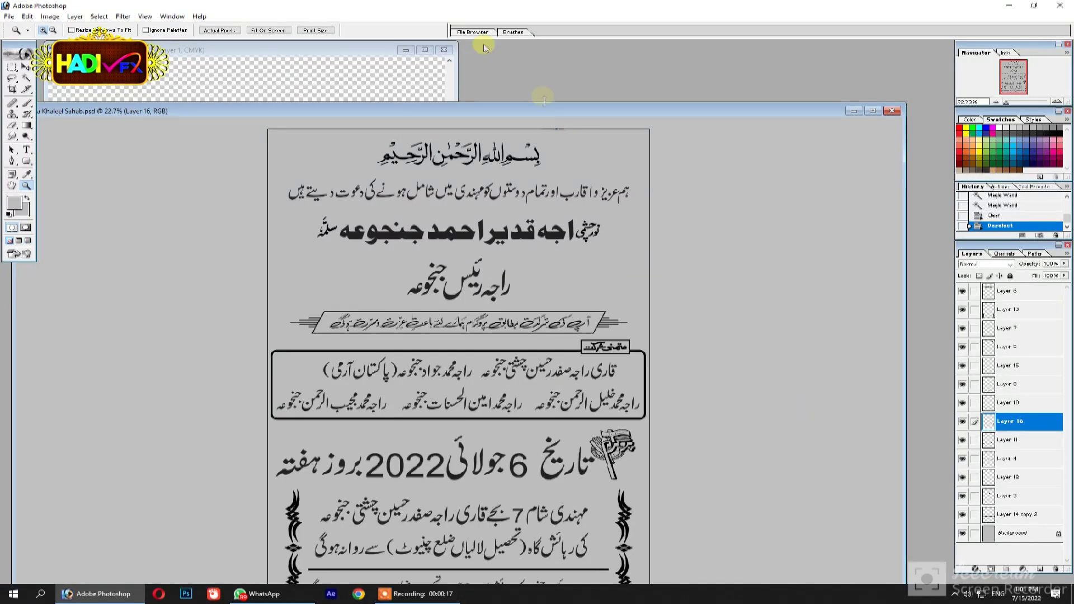
Step: Close the other open document without saving its changes
click(484, 47)
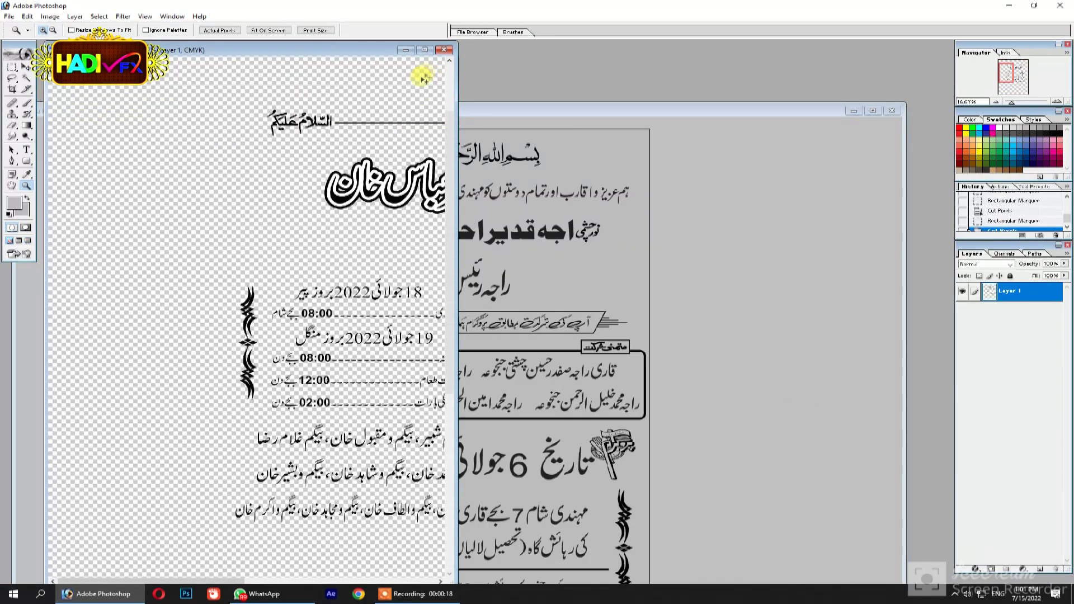
click(444, 49)
click(539, 223)
Step: Cycle through the full-screen view modes and return to the standard window layout
key(f)
key(f)
key(Tab)
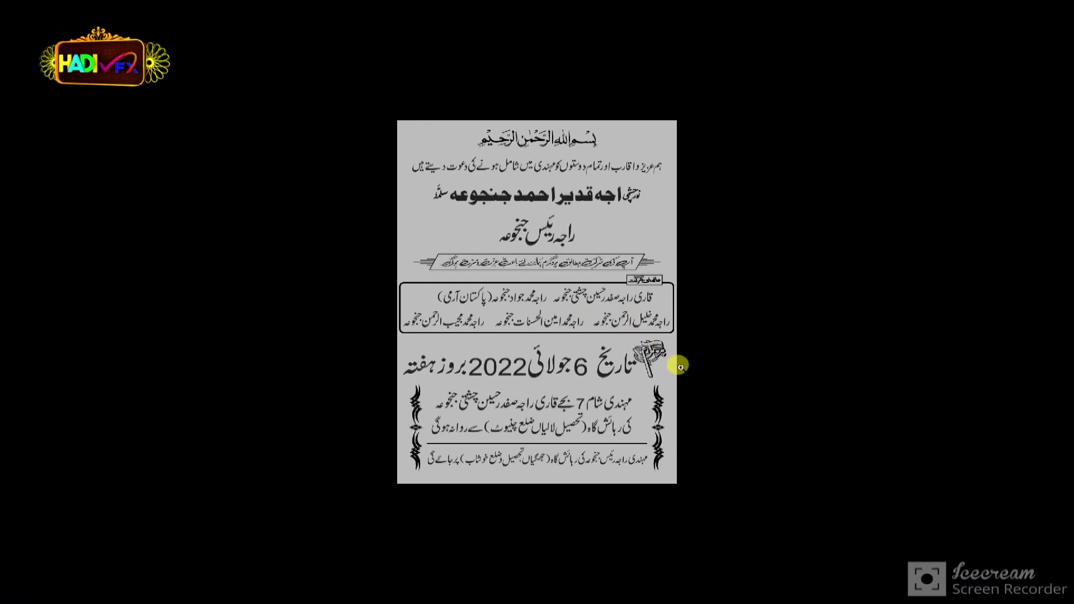
key(f)
key(Tab)
key(v)
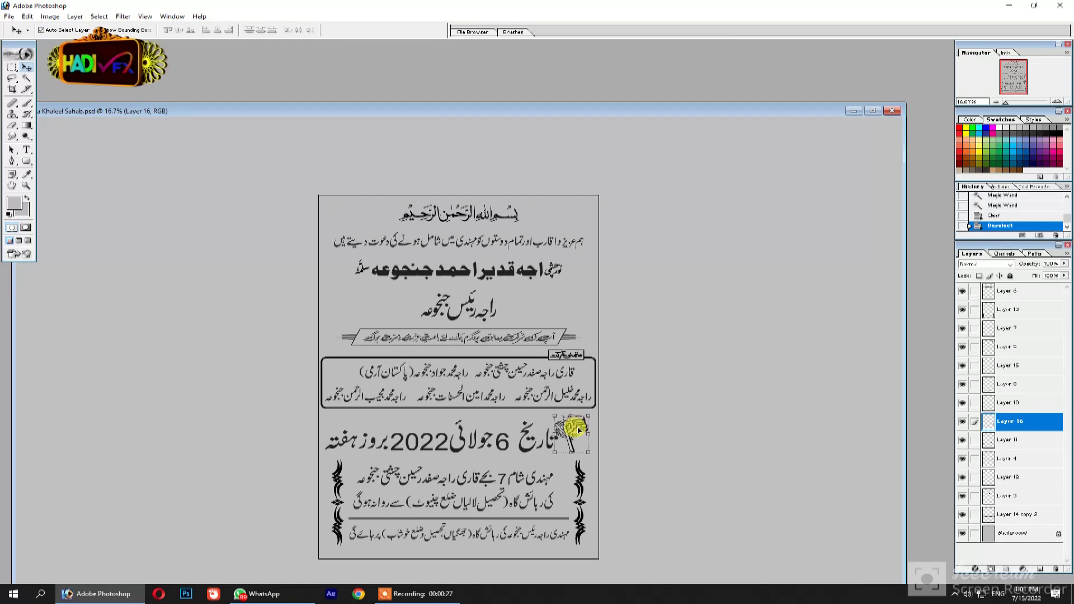
Step: Duplicate the ornament to the left end of the date line and merge both onto one layer
drag(579, 431, 349, 436)
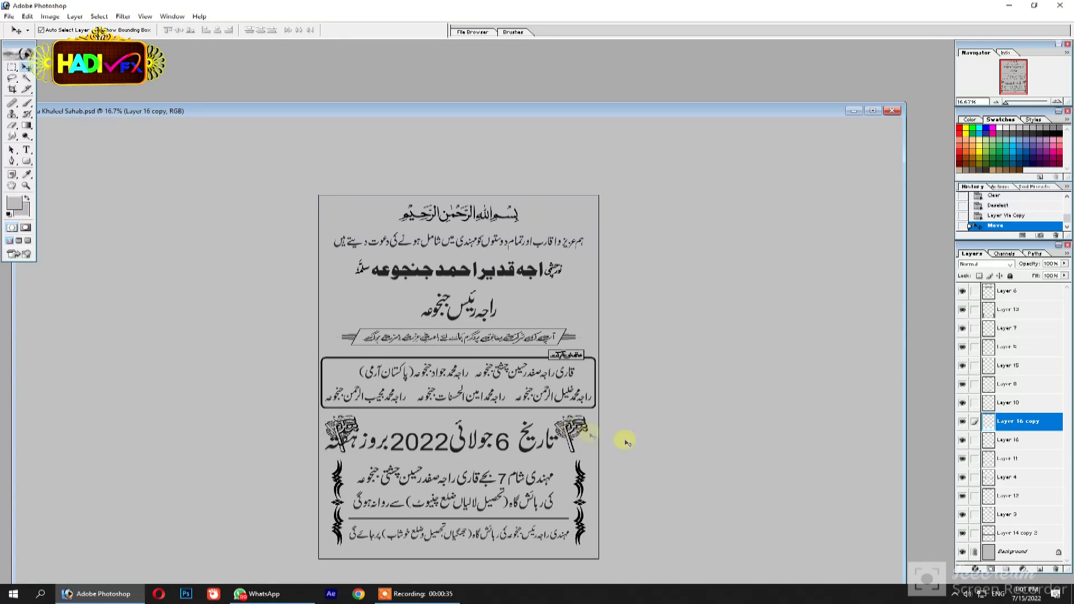
click(555, 438)
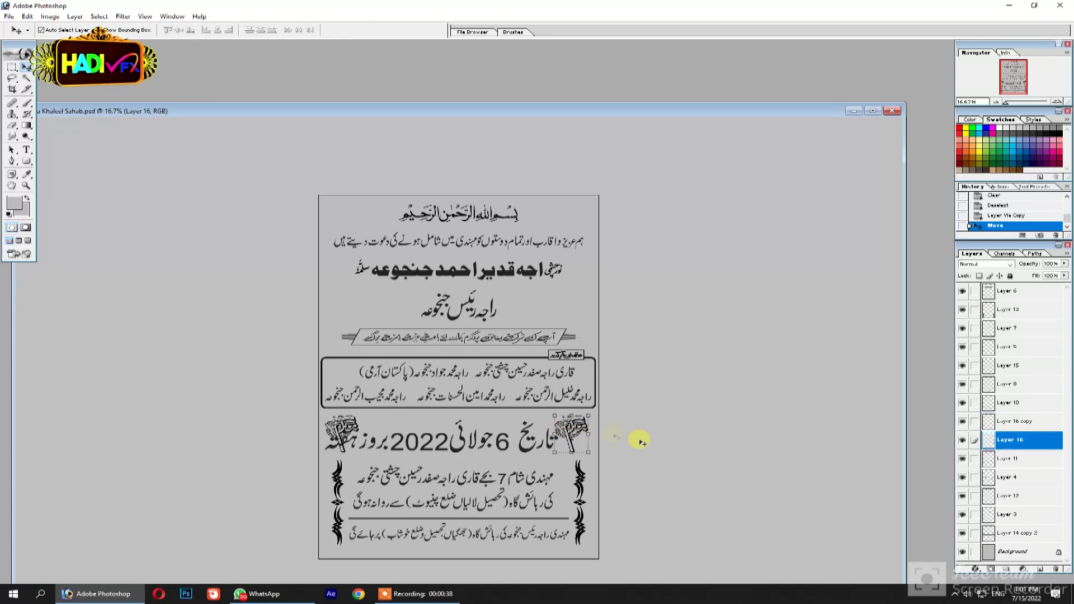
drag(263, 403, 500, 456)
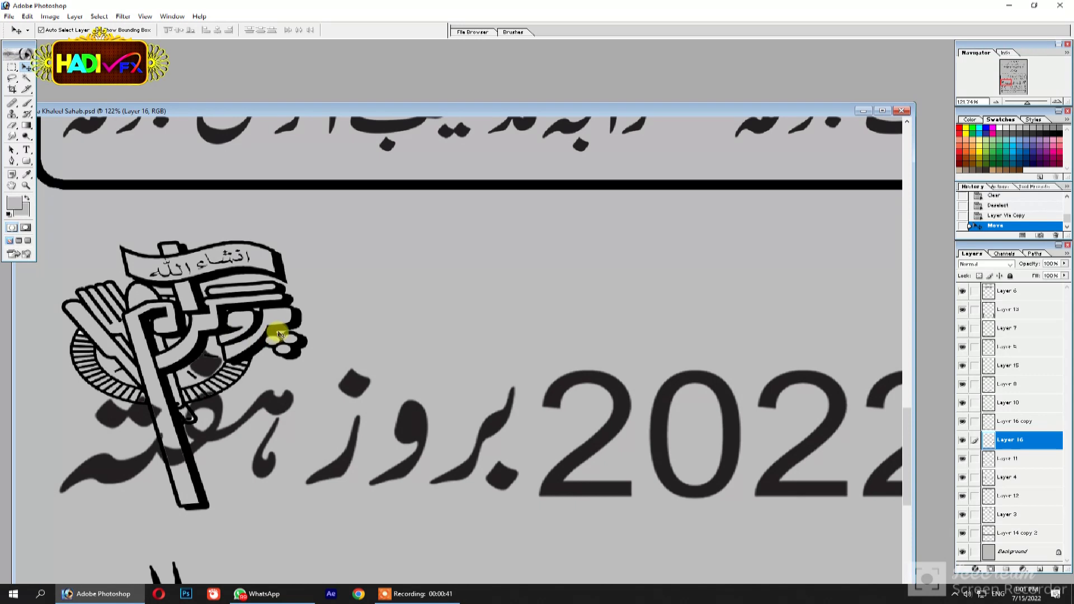
key(ctrl+e)
Step: Align the merged ornaments to the whole canvas and zoom in near the year 2022
key(ctrl+a)
key(z)
key(v)
click(218, 32)
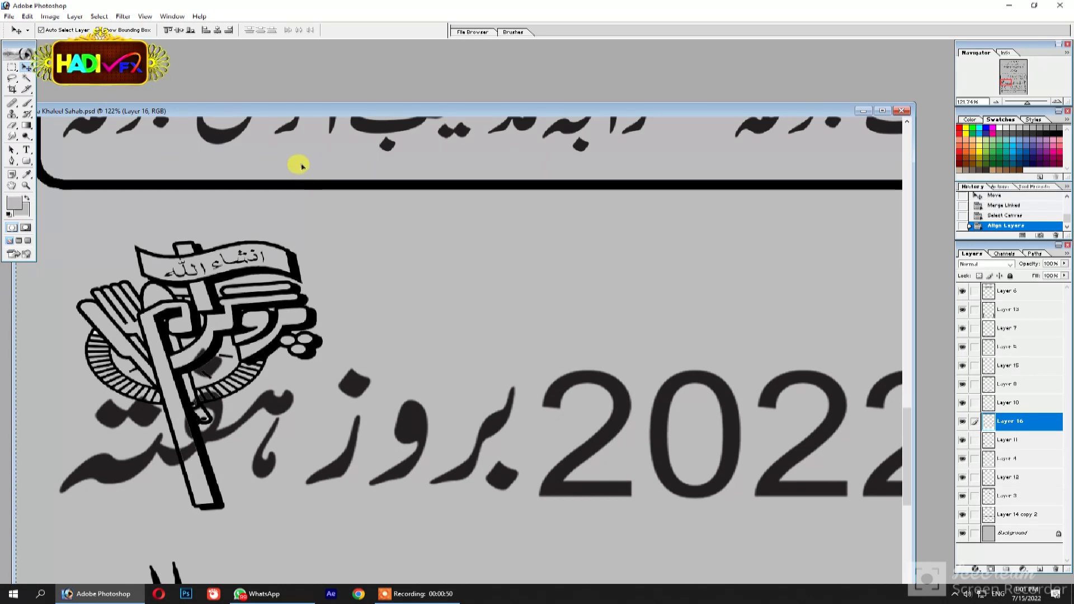
key(m)
key(z)
key(f)
alt+click(647, 379)
Step: Zoom in on تاریخ 6 جولائی and select the layer holding the date text
click(820, 355)
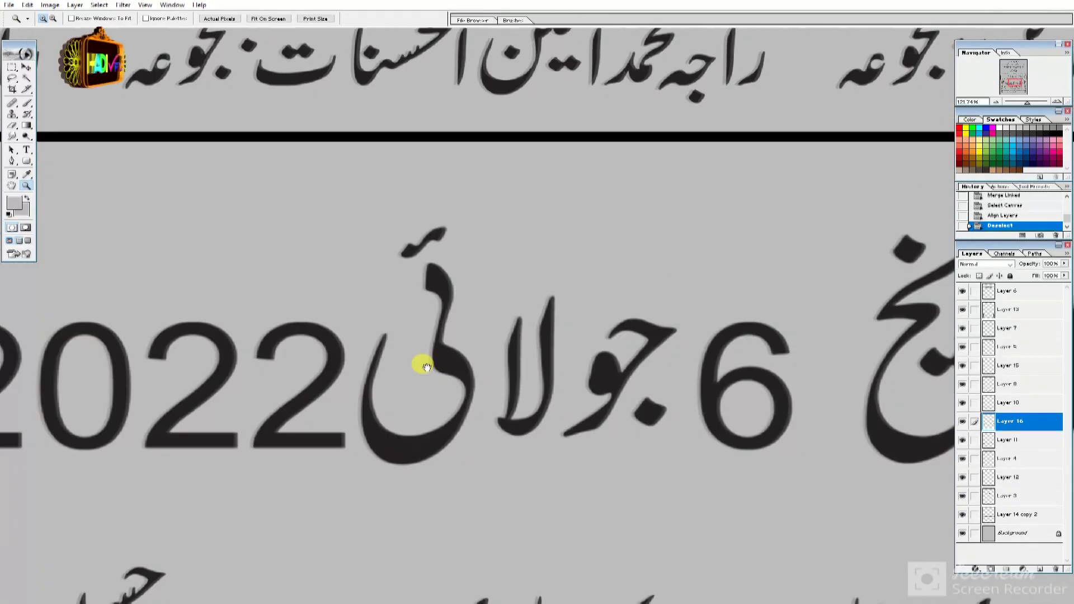
alt+click(425, 367)
key(Tab)
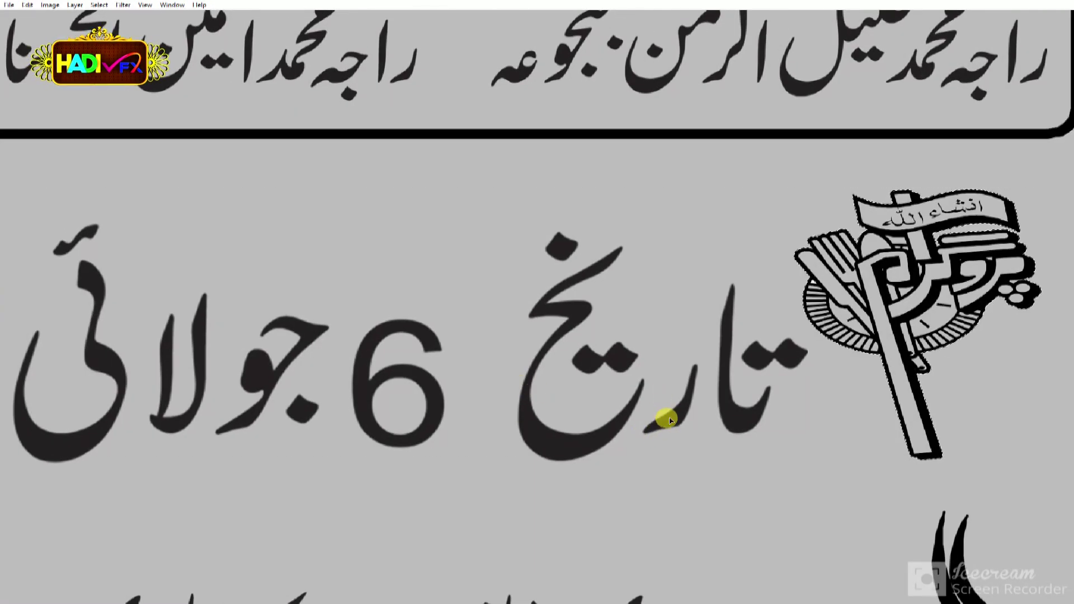
key(Tab)
key(v)
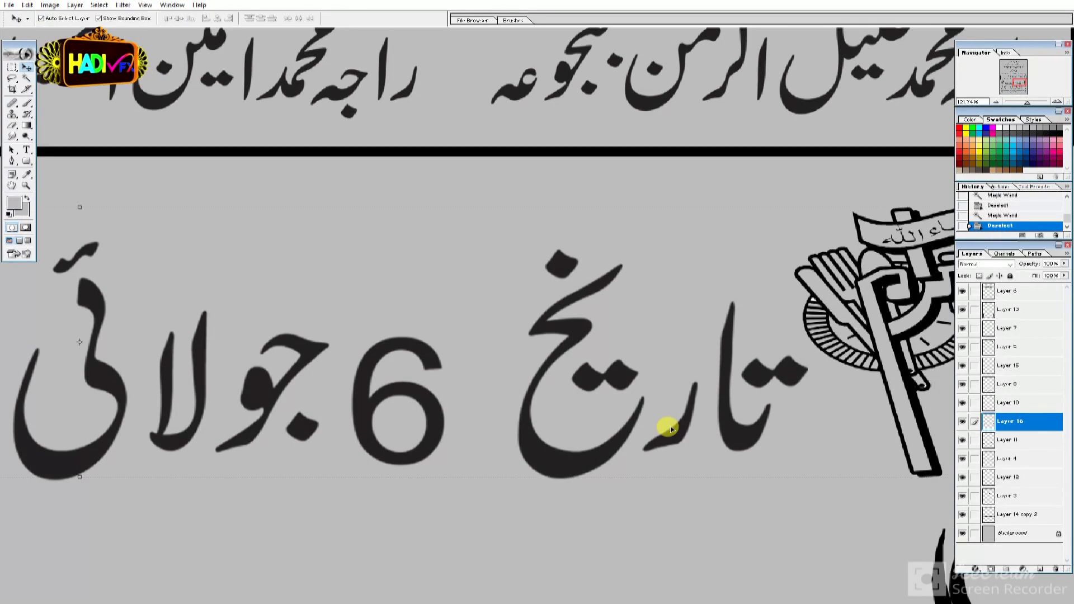
key(q)
key(q)
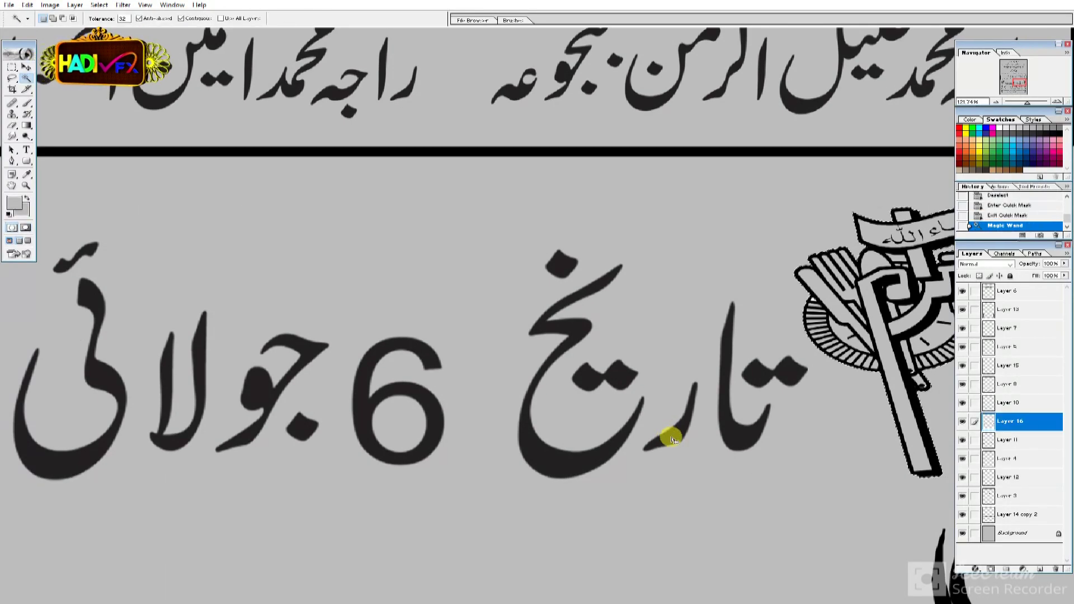
drag(671, 434, 671, 415)
key(ctrl+z)
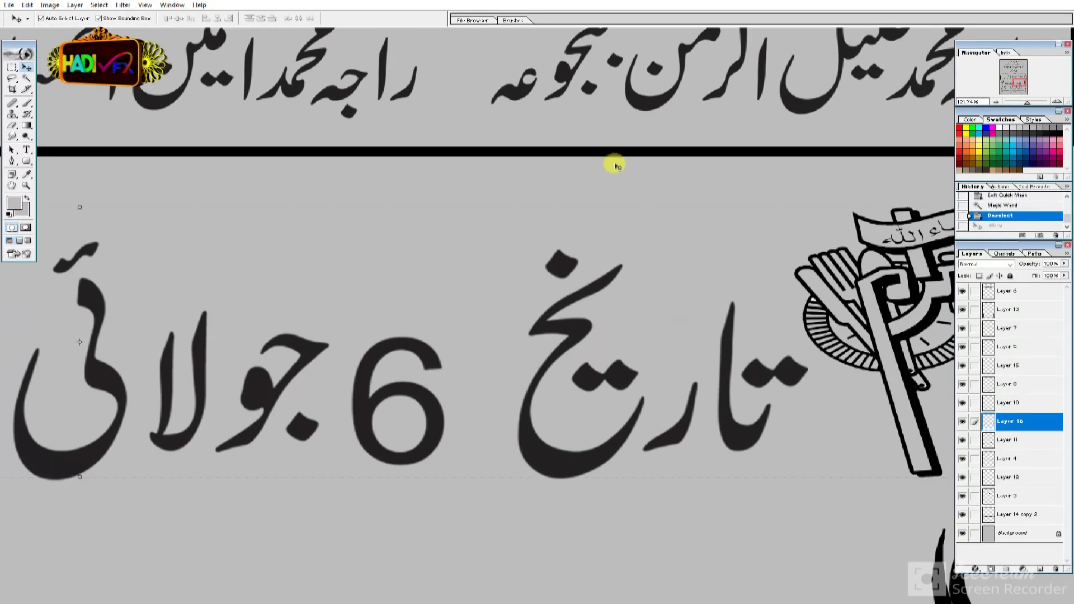
click(616, 163)
click(580, 329)
Step: Tighten تاریخ by moving its ر and خ letters together, and shift the 6 right
click(669, 434)
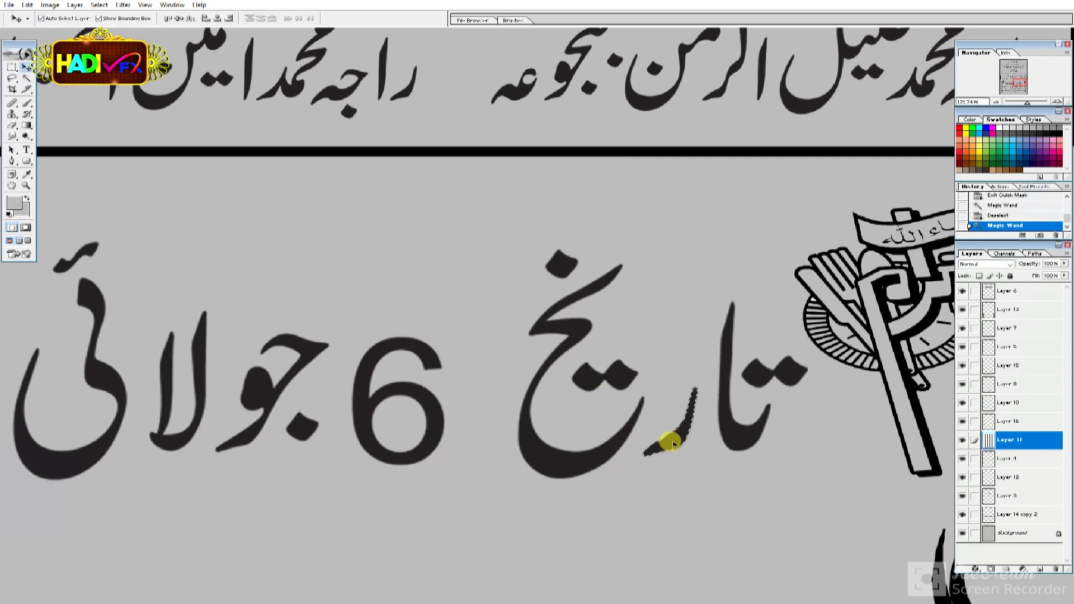
drag(689, 443, 682, 440)
click(599, 443)
click(573, 390)
key(v)
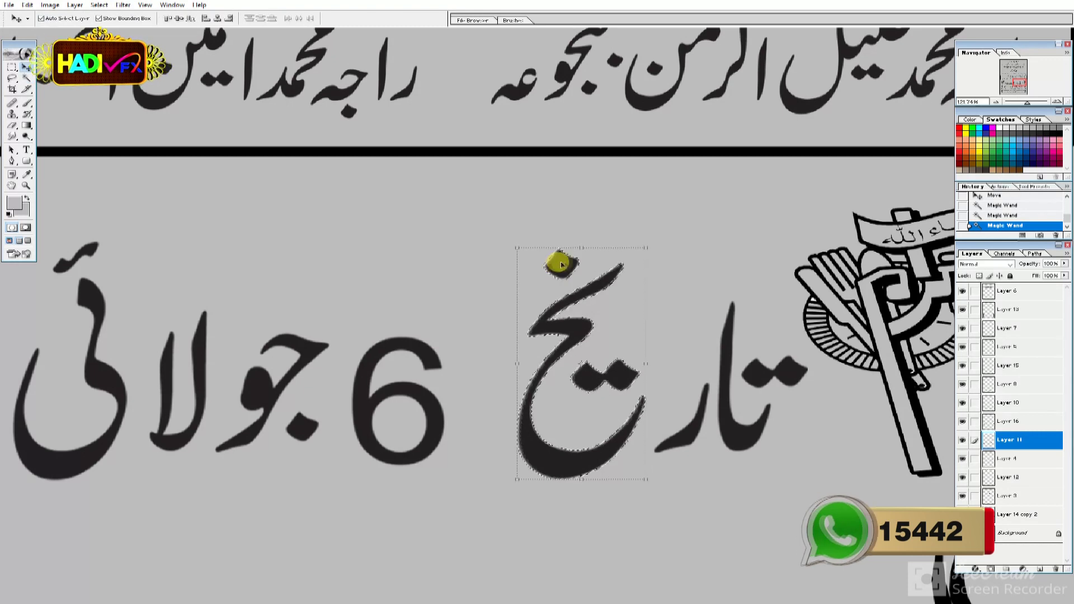
drag(549, 266, 583, 249)
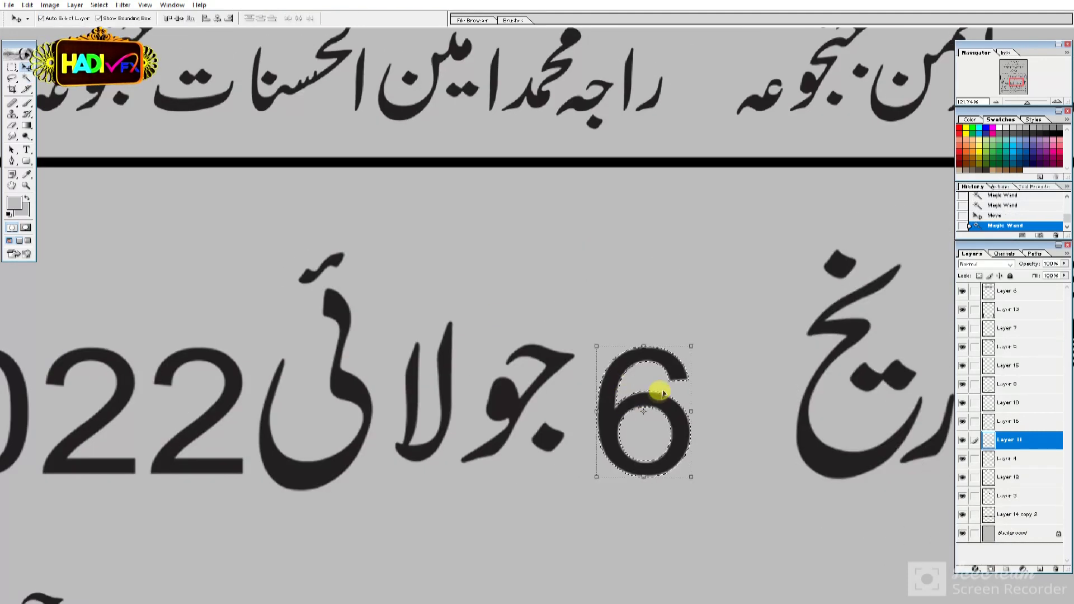
drag(654, 391, 731, 403)
Step: Select the جولا strokes and move them left to join ئ
key(w)
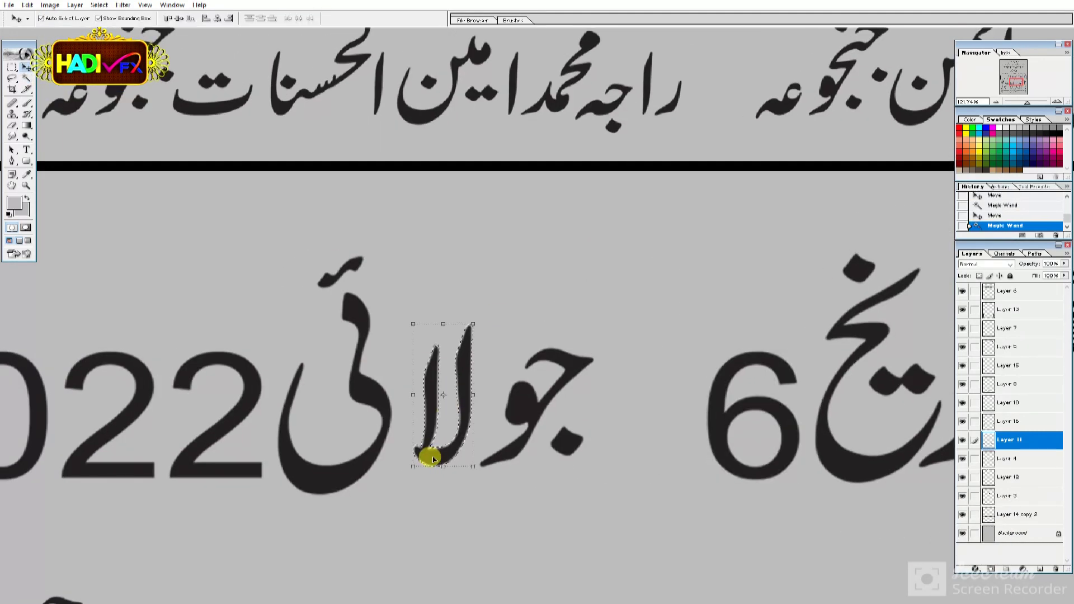
click(442, 450)
shift+click(517, 408)
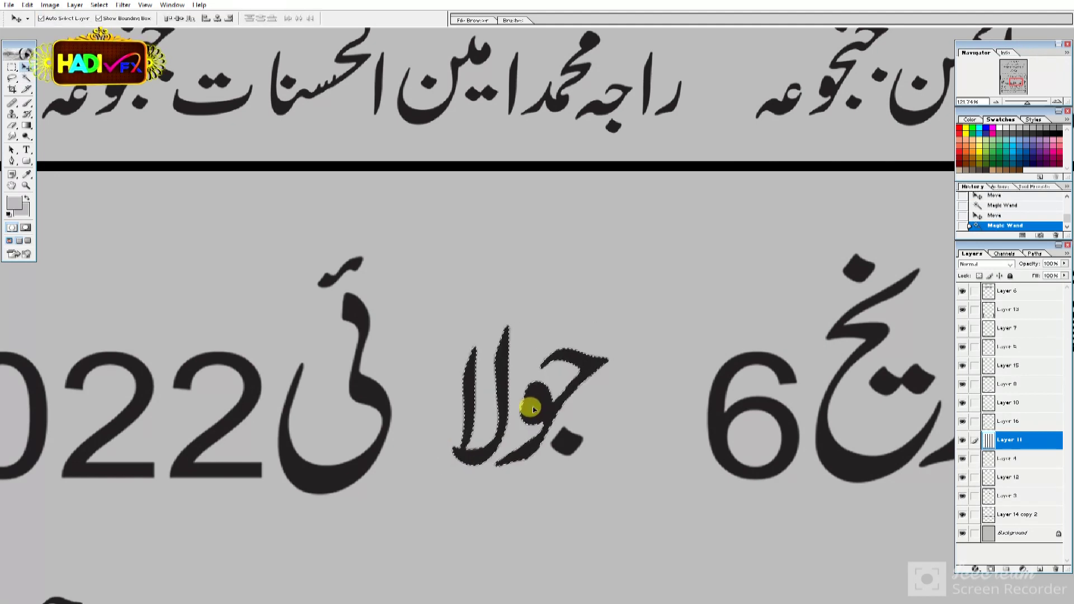
key(v)
drag(536, 411, 467, 413)
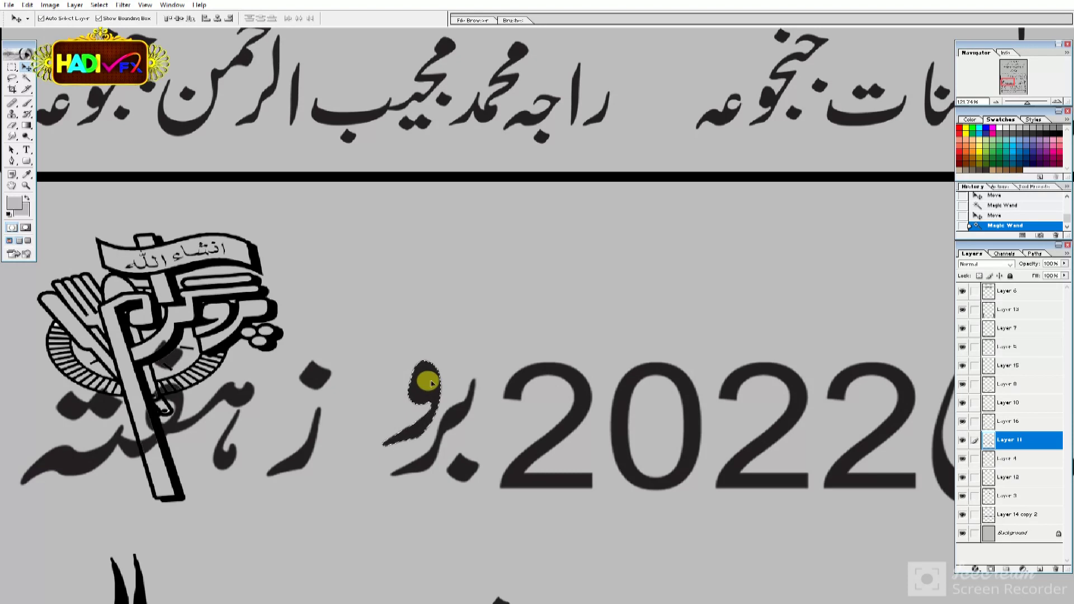
Step: Pull ز up next to بو and ہفتہ right beside بروز, then zoom out to 100%
click(316, 458)
key(v)
drag(316, 458, 373, 469)
key(w)
click(238, 448)
click(182, 412)
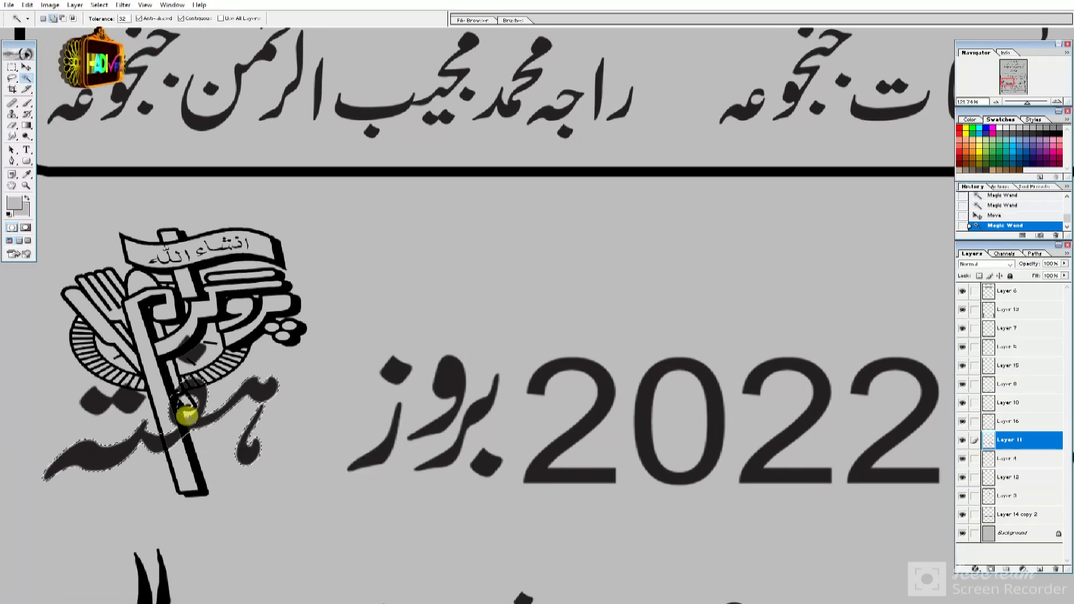
key(v)
mouse_move(184, 357)
mouse_down()
mouse_move(276, 362)
mouse_move(256, 371)
mouse_up()
key(z)
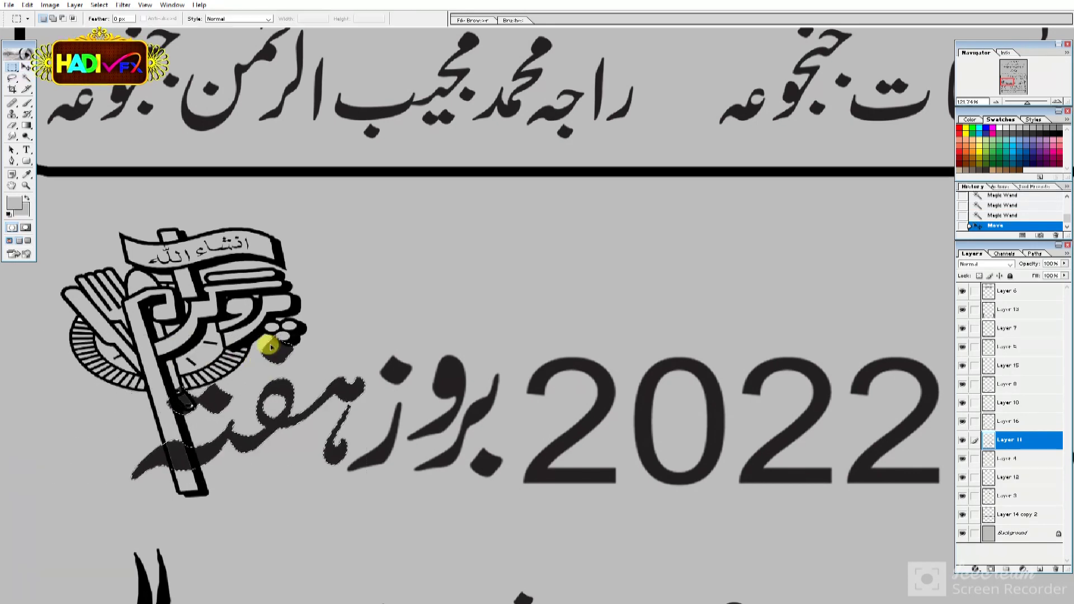
alt+click(326, 439)
Step: Marquee the date text region near the 6 and nudge it into place
key(ctrl+d)
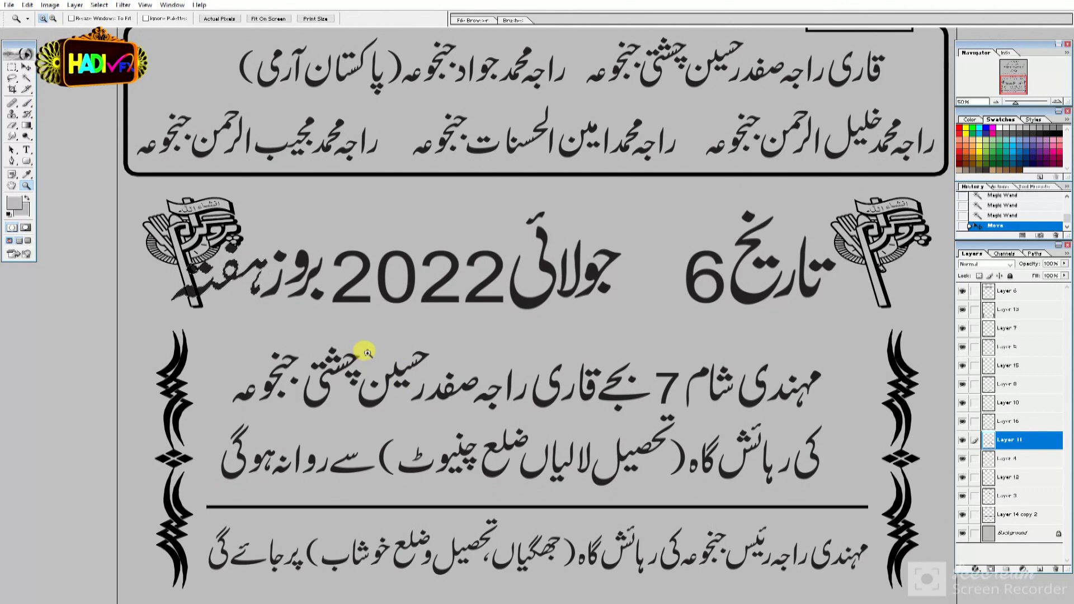
key(m)
mouse_move(608, 314)
mouse_down()
mouse_move(651, 282)
mouse_move(623, 256)
mouse_up()
key(v)
key(ctrl+d)
click(623, 255)
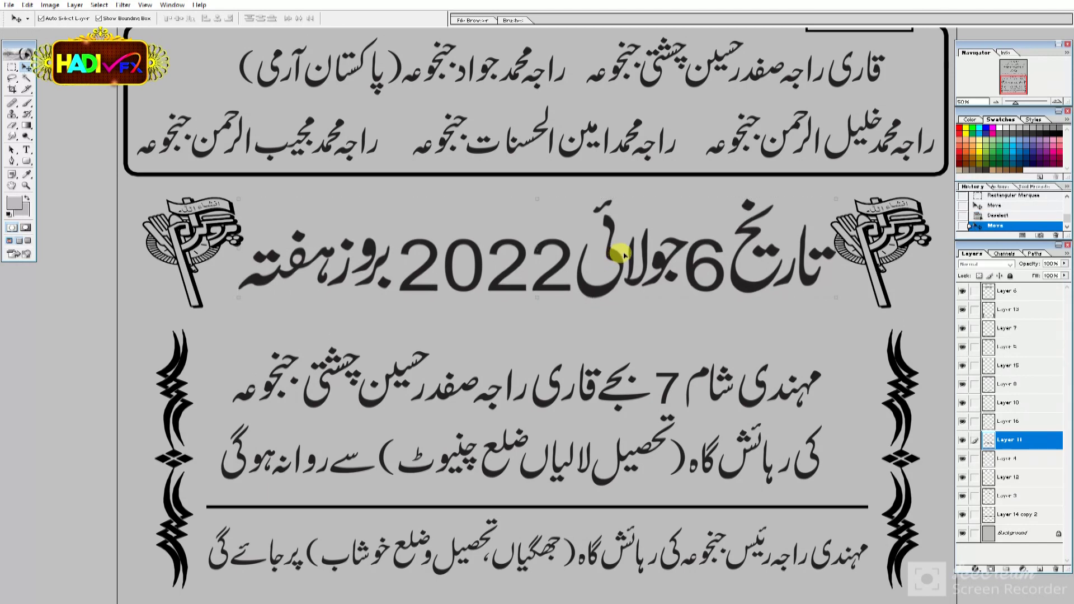
Step: Zoom out to the whole card and duplicate the divider line below the date onto a new layer
key(ctrl+a)
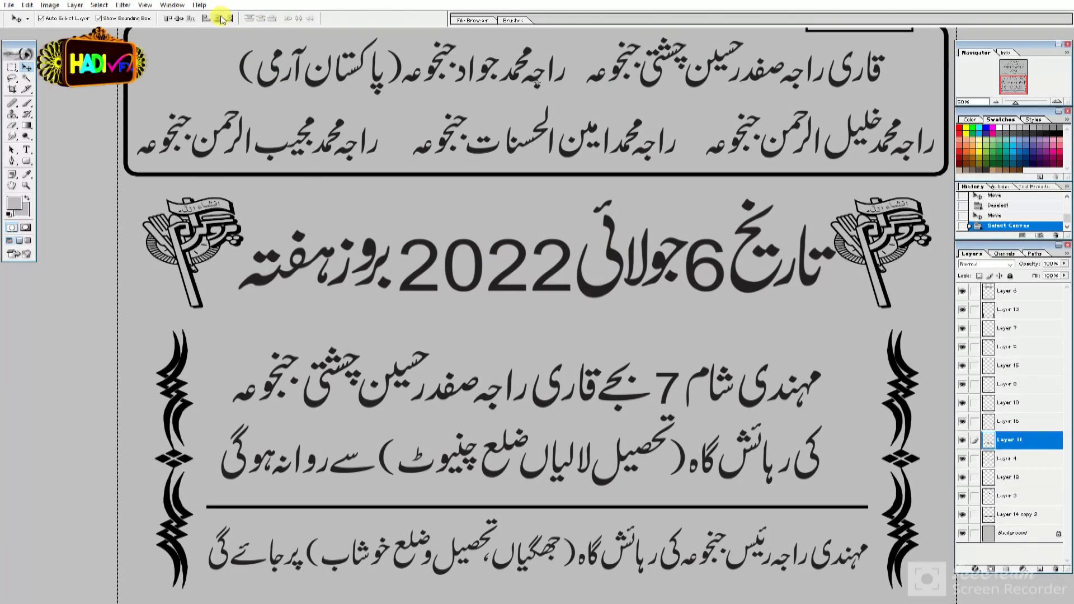
key(m)
key(z)
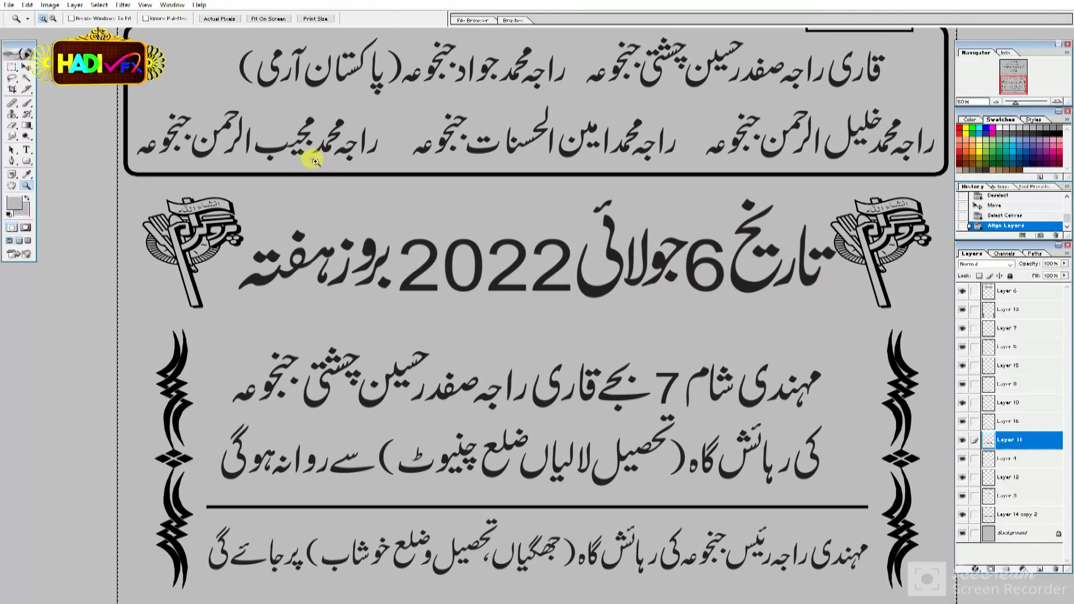
alt+click(324, 213)
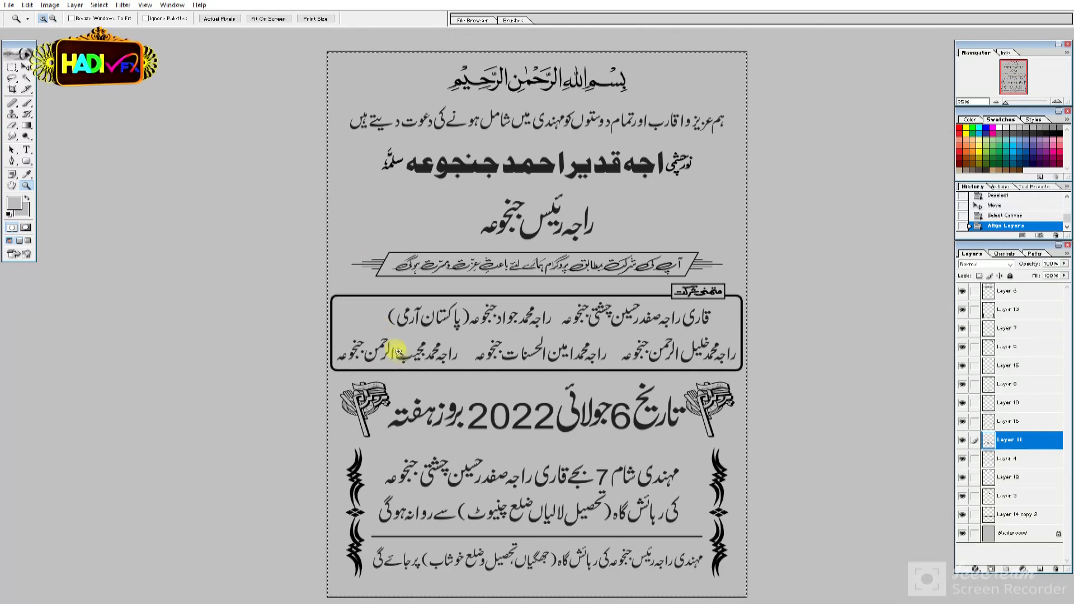
key(v)
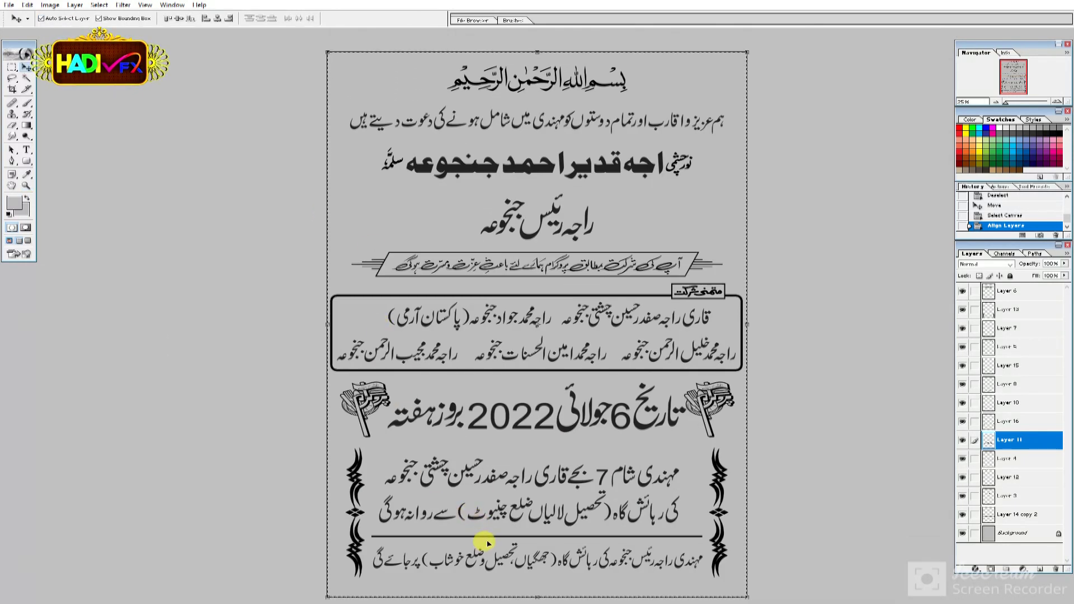
key(ctrl+d)
click(488, 536)
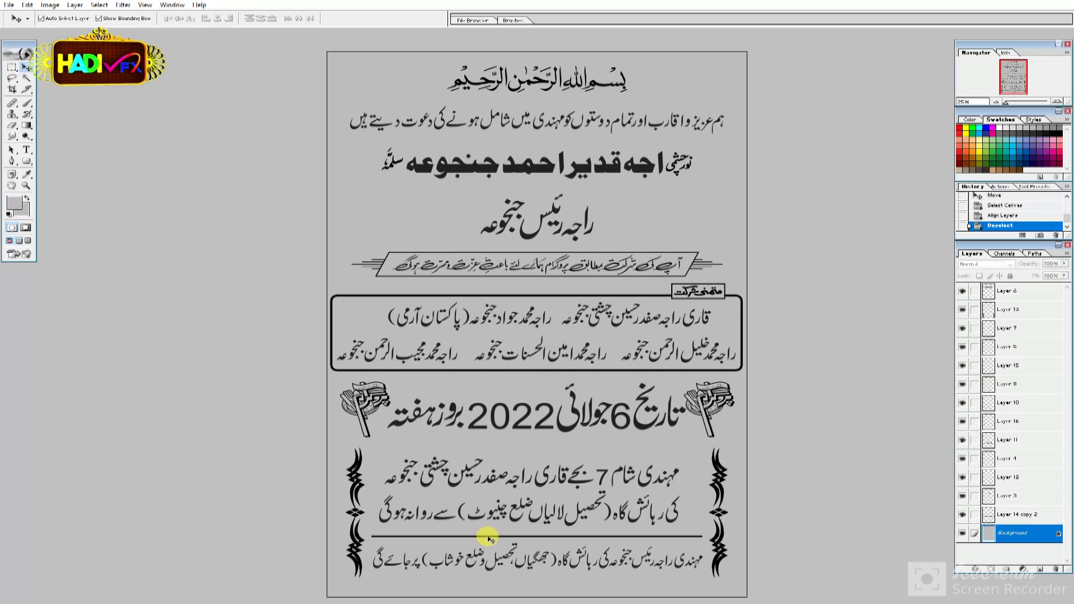
click(488, 537)
key(ctrl+j)
Step: Move the duplicated divider up toward the date and shorten it from its right end
drag(488, 537, 491, 444)
key(z)
click(813, 473)
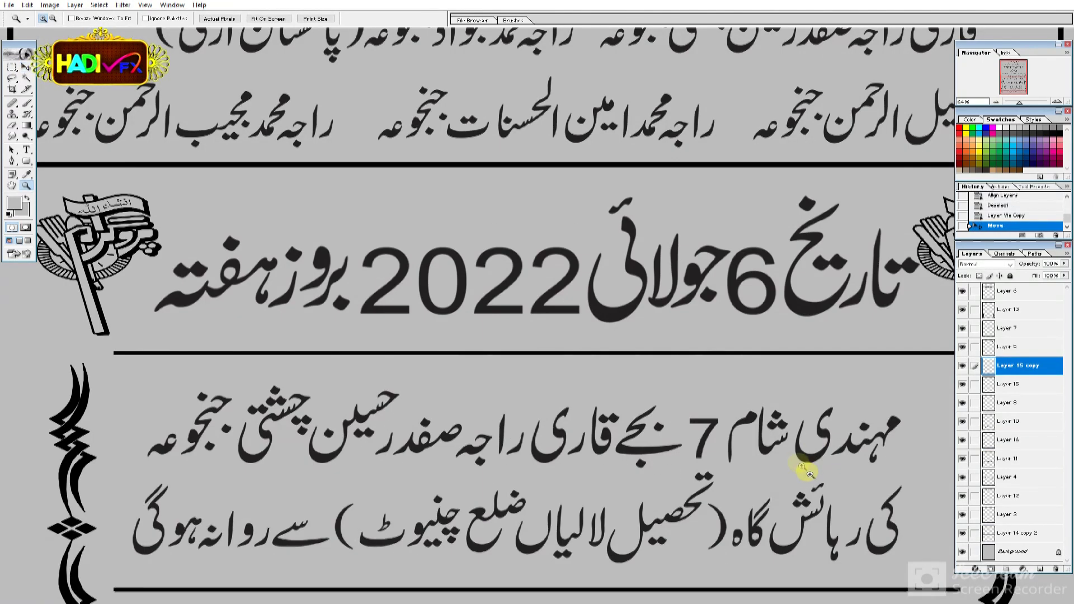
click(972, 346)
drag(959, 333, 846, 343)
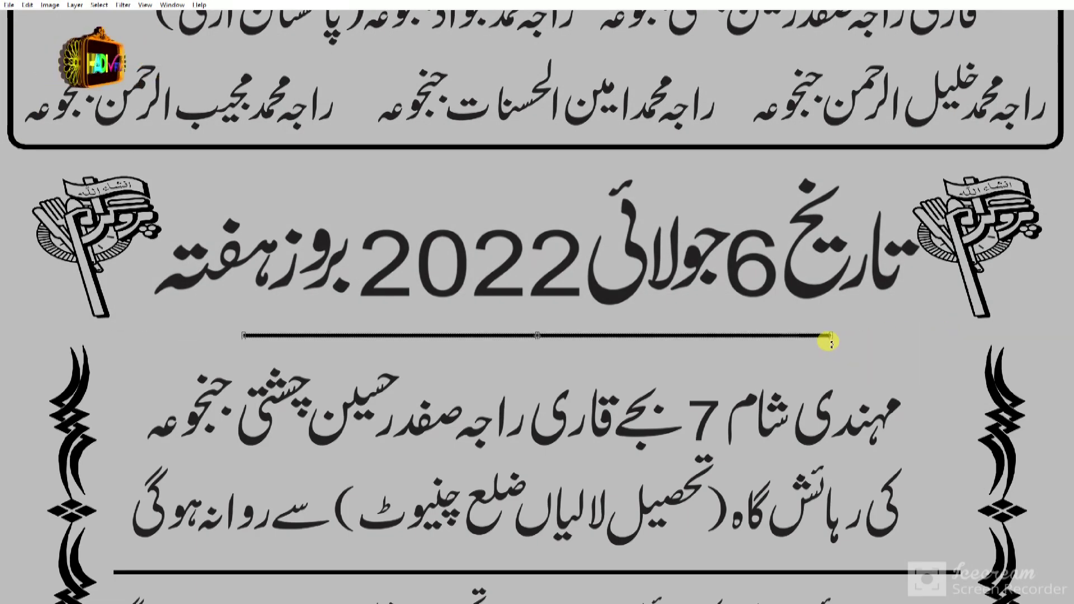
key(Return)
Step: Copy the line just above to form a double divider and narrow both lines evenly
drag(708, 337, 713, 330)
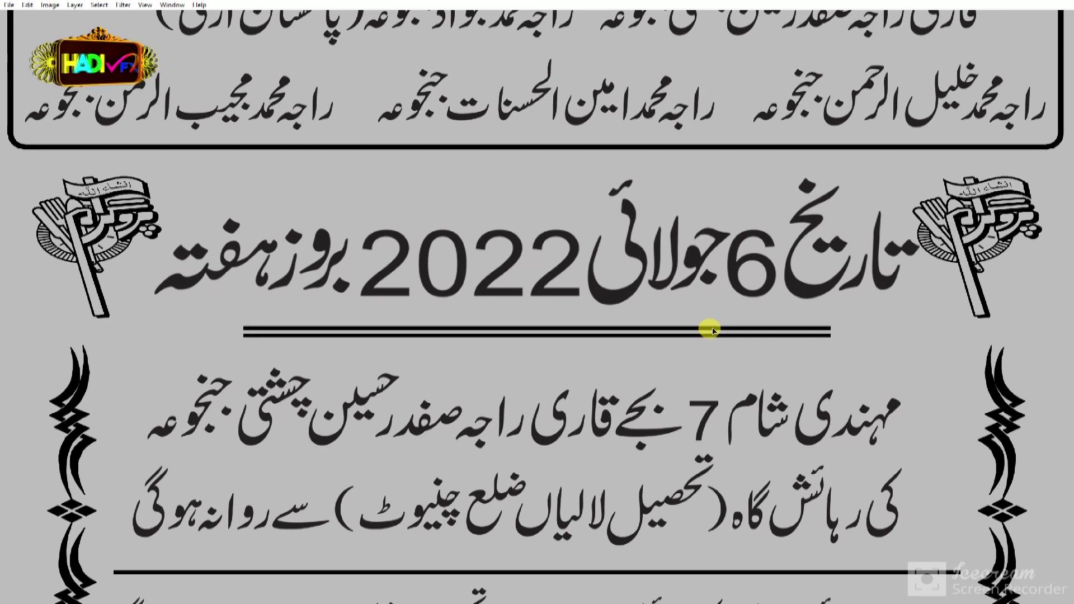
drag(832, 328, 811, 330)
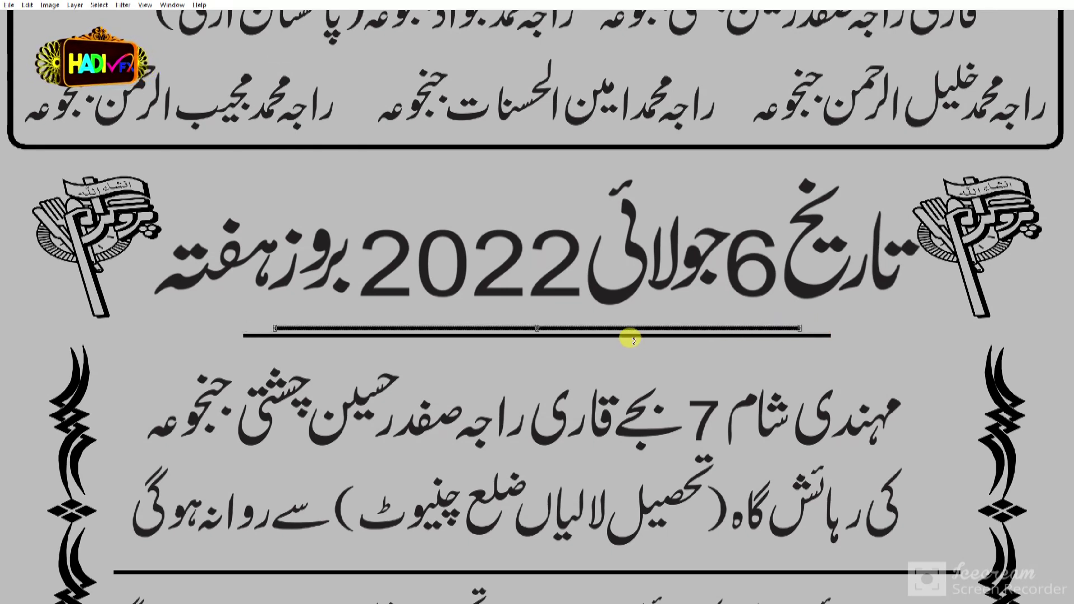
drag(637, 330, 635, 320)
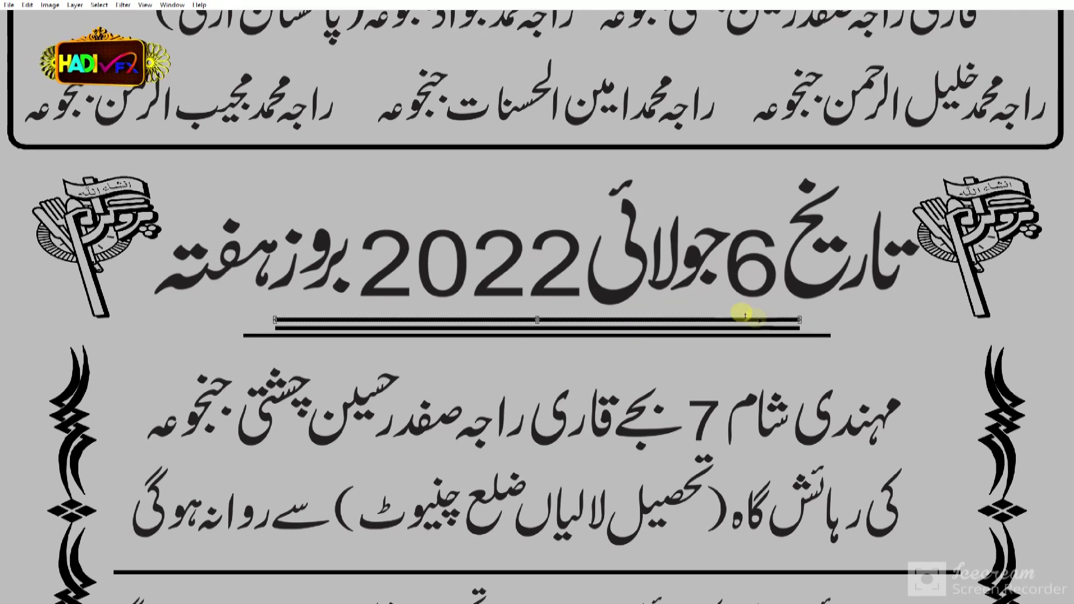
drag(801, 318, 779, 319)
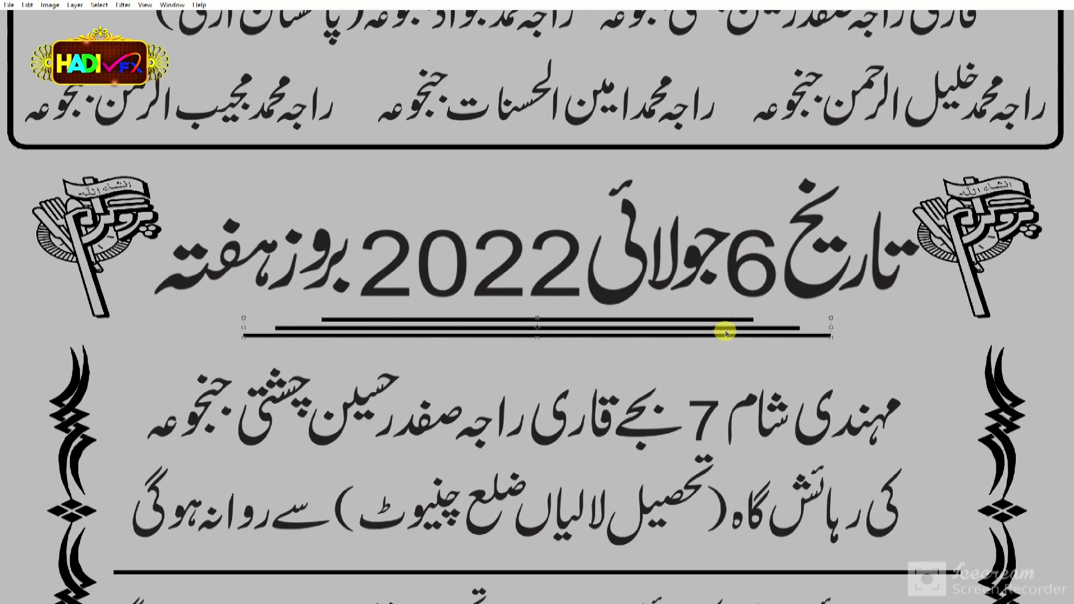
drag(831, 324, 796, 324)
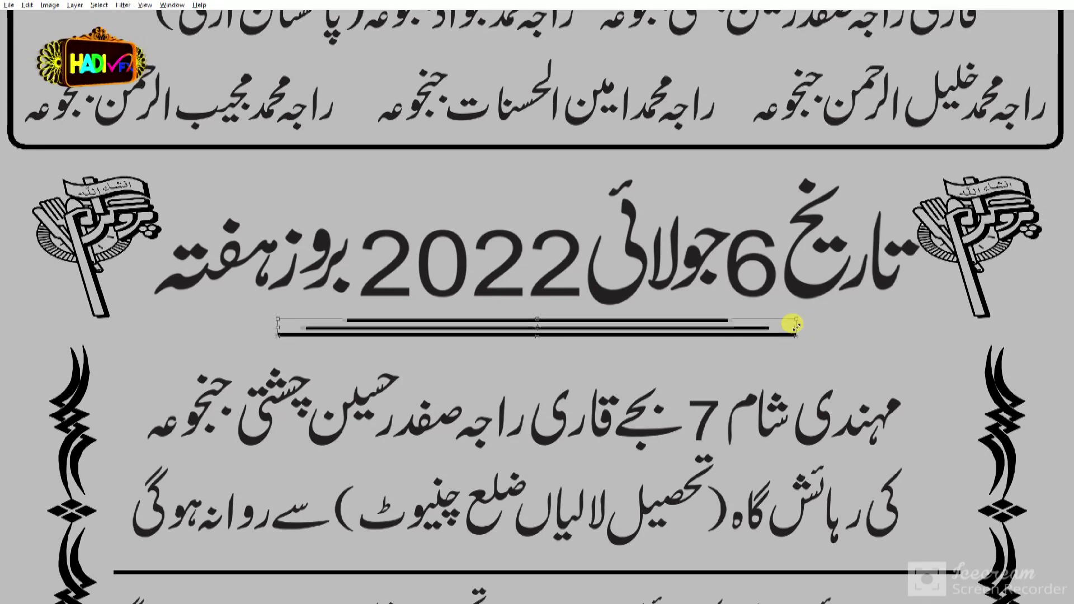
key(Return)
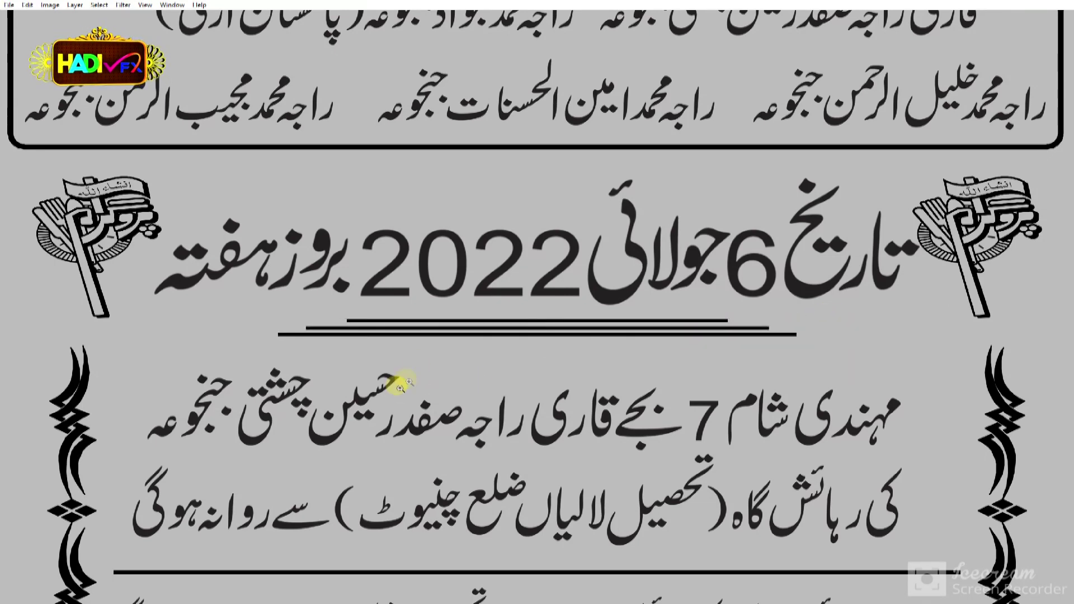
Step: Marquee the lower lines into Free Transform, then zoom out to view the whole card
scroll(549, 391, down, 1)
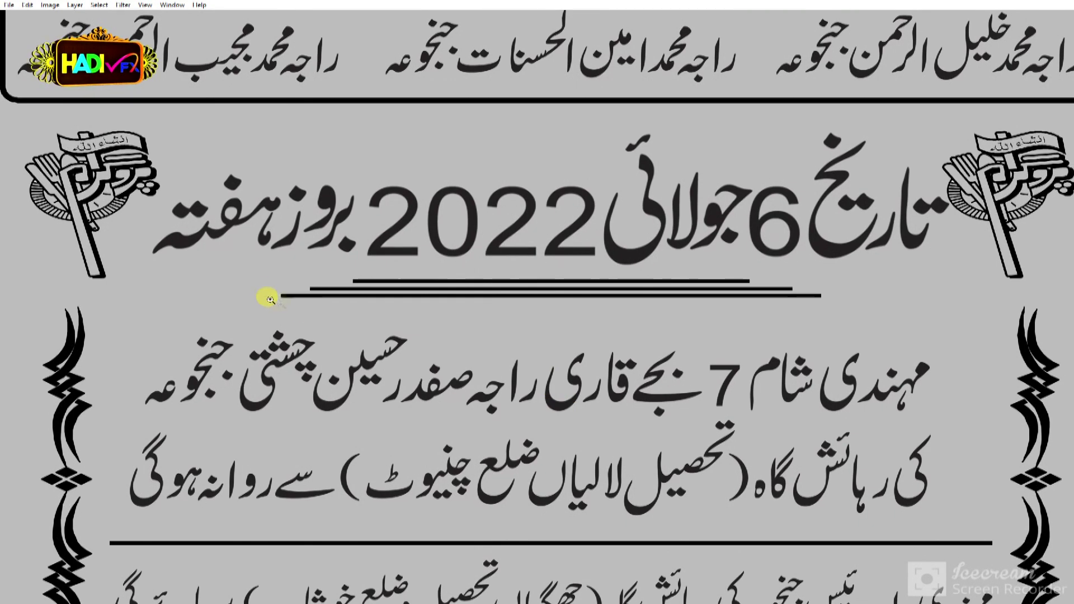
drag(386, 301, 912, 329)
key(ctrl+t)
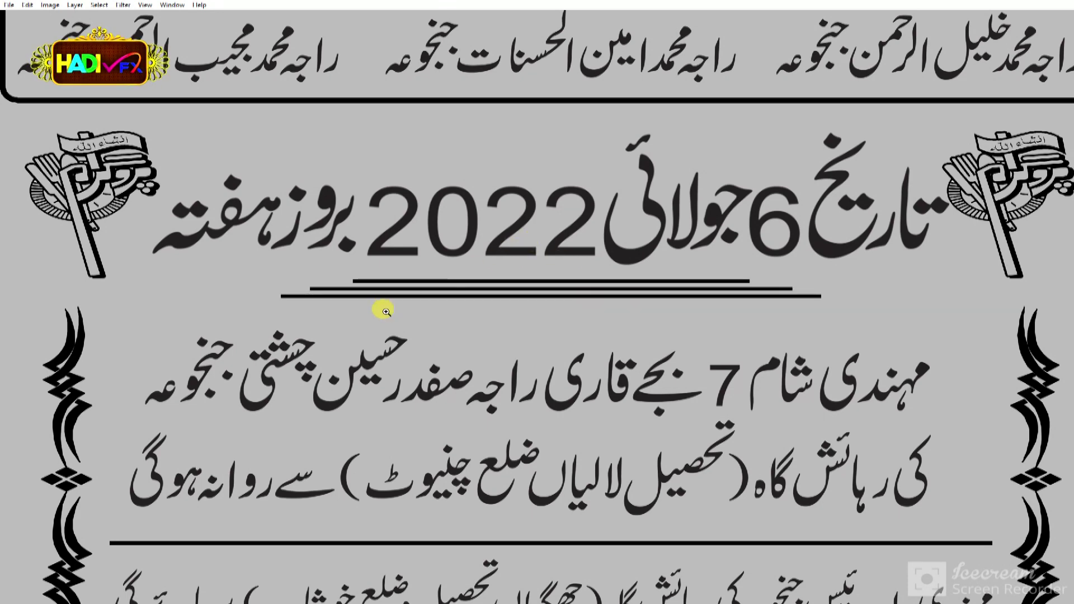
key(ctrl+minus)
key(ctrl+minus)
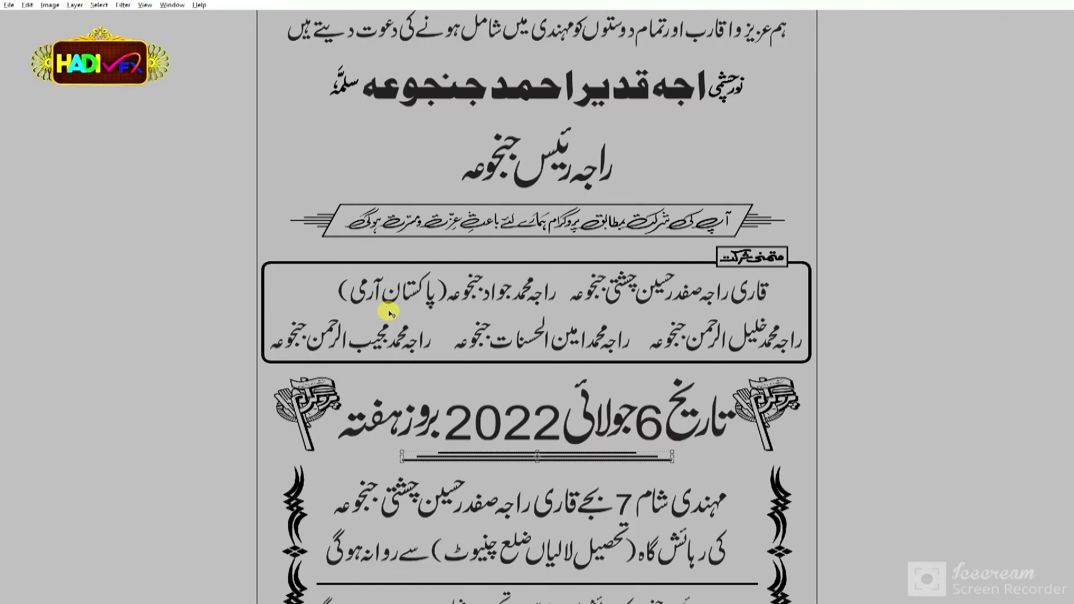
click(596, 414)
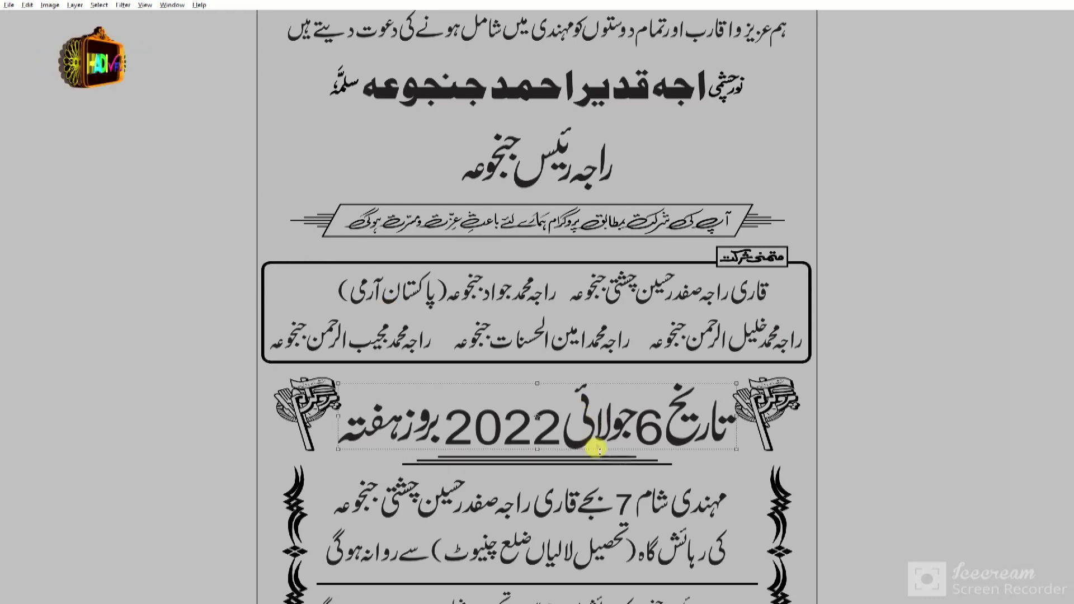
alt+click(609, 380)
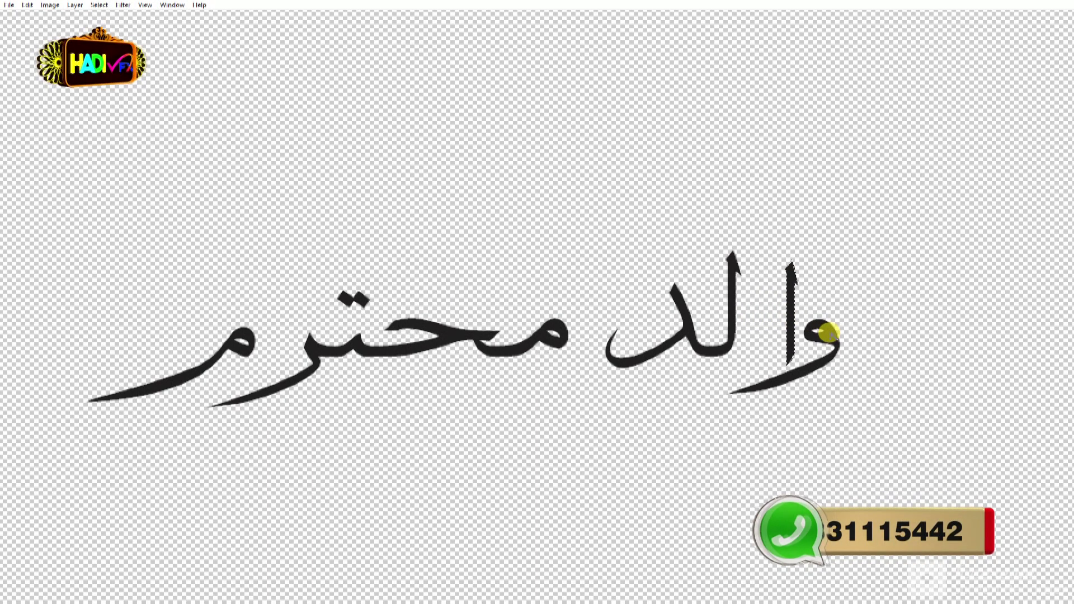
drag(762, 305, 801, 334)
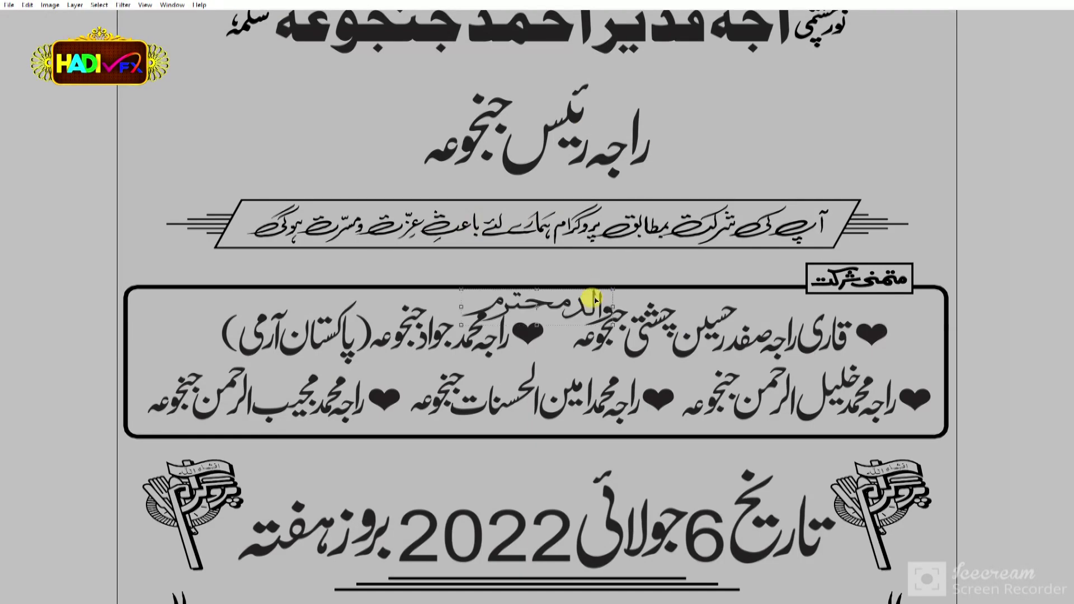
mouse_move(595, 300)
mouse_down()
mouse_move(794, 134)
mouse_move(779, 123)
mouse_up()
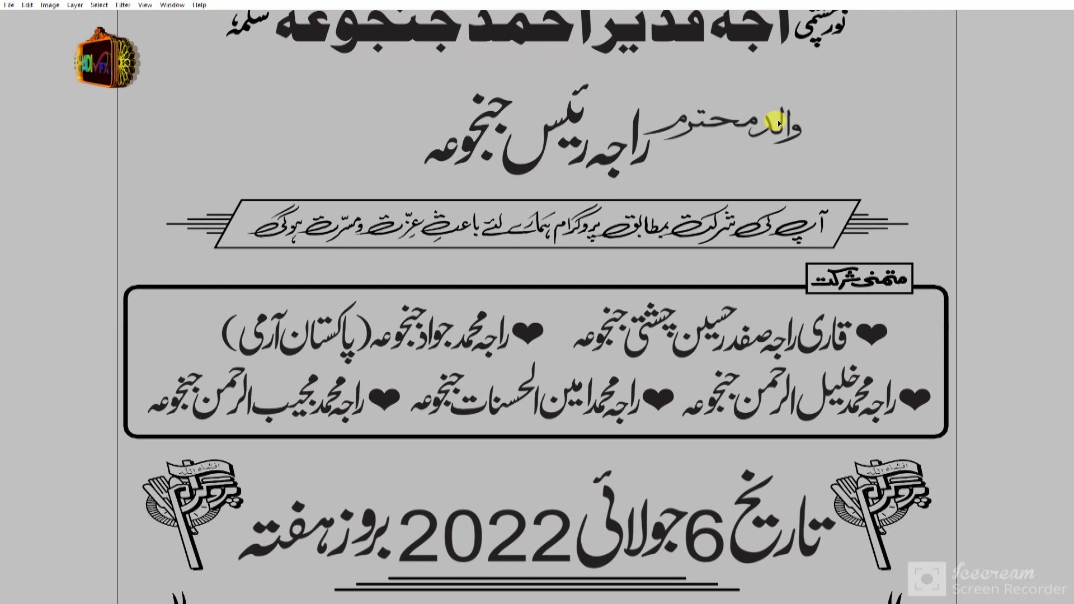
click(793, 161)
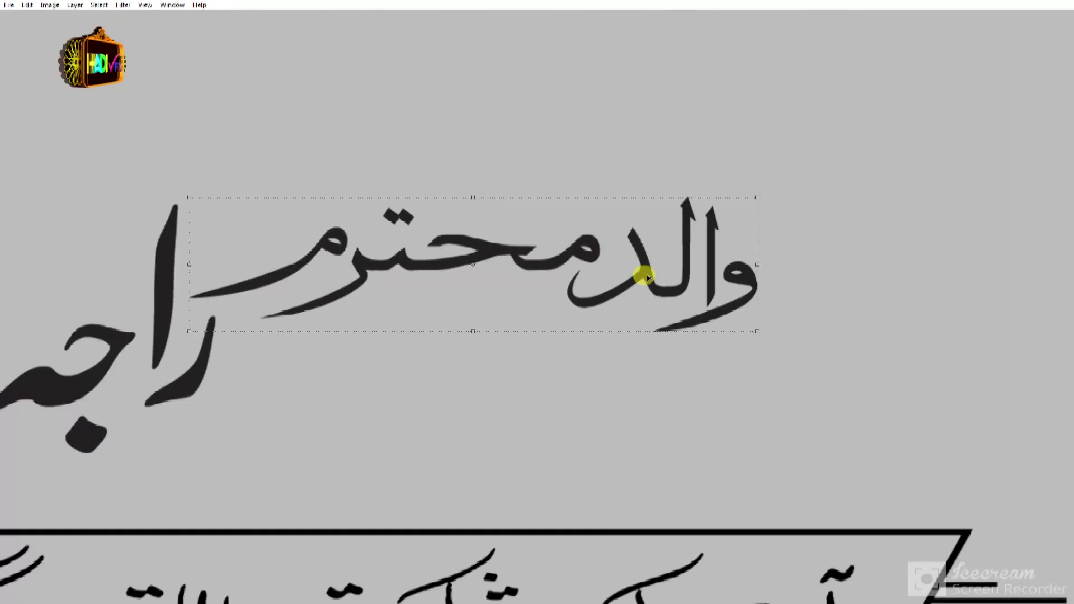
alt+click(197, 373)
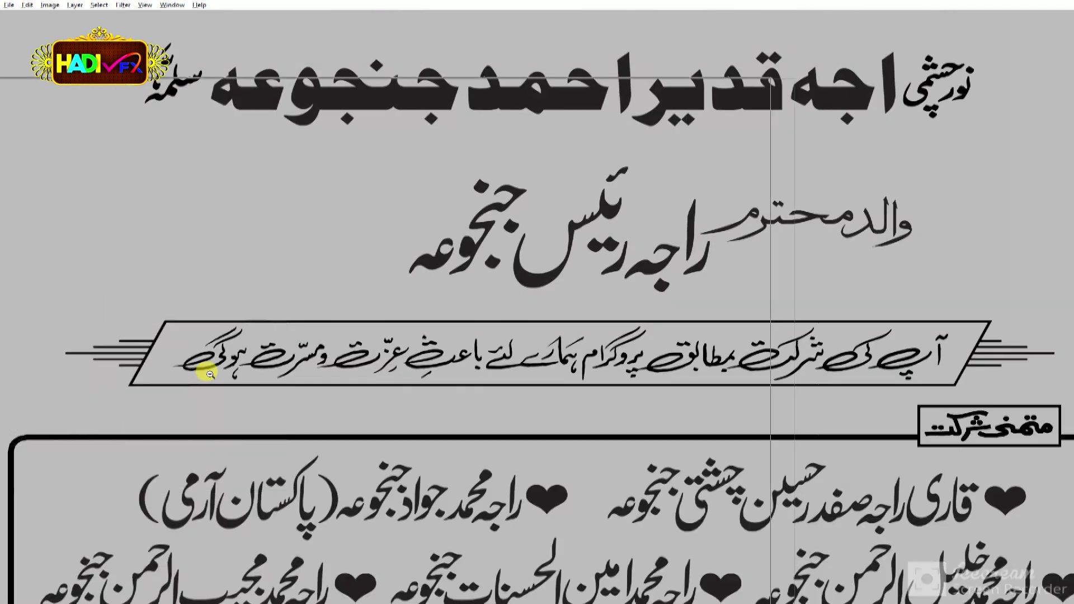
Step: Centre والد محترم horizontally on the card, deselect, and bring up the Open file dialog
key(Tab)
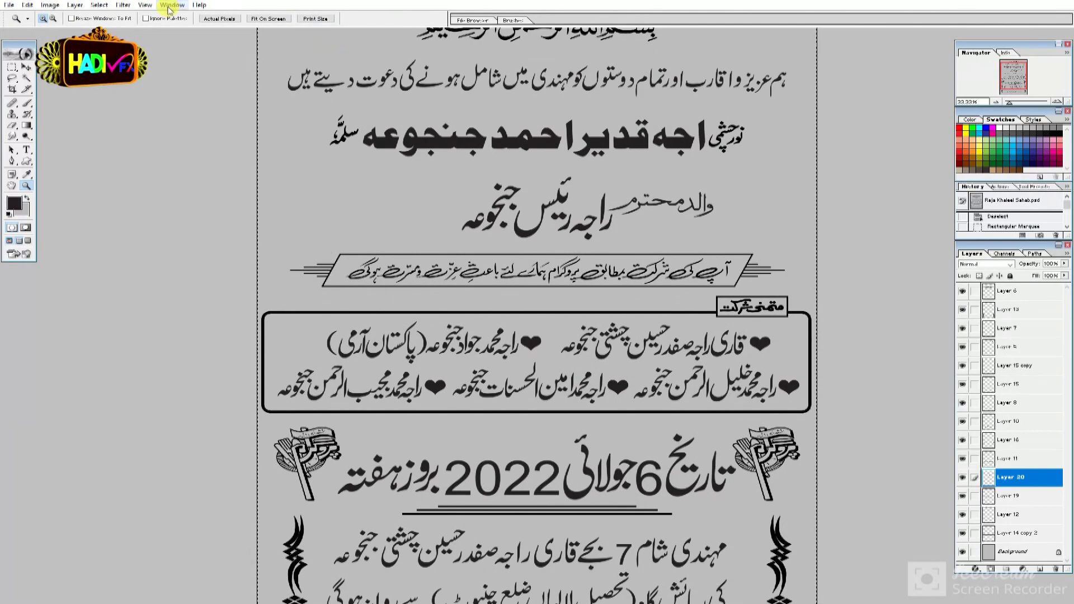
click(217, 18)
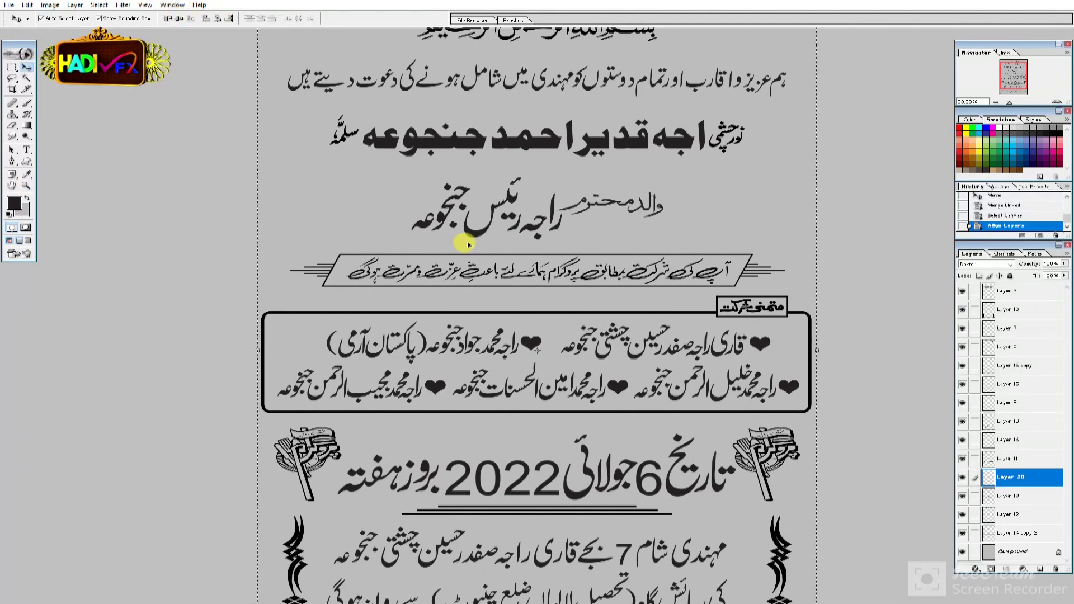
key(m)
key(ctrl+d)
key(z)
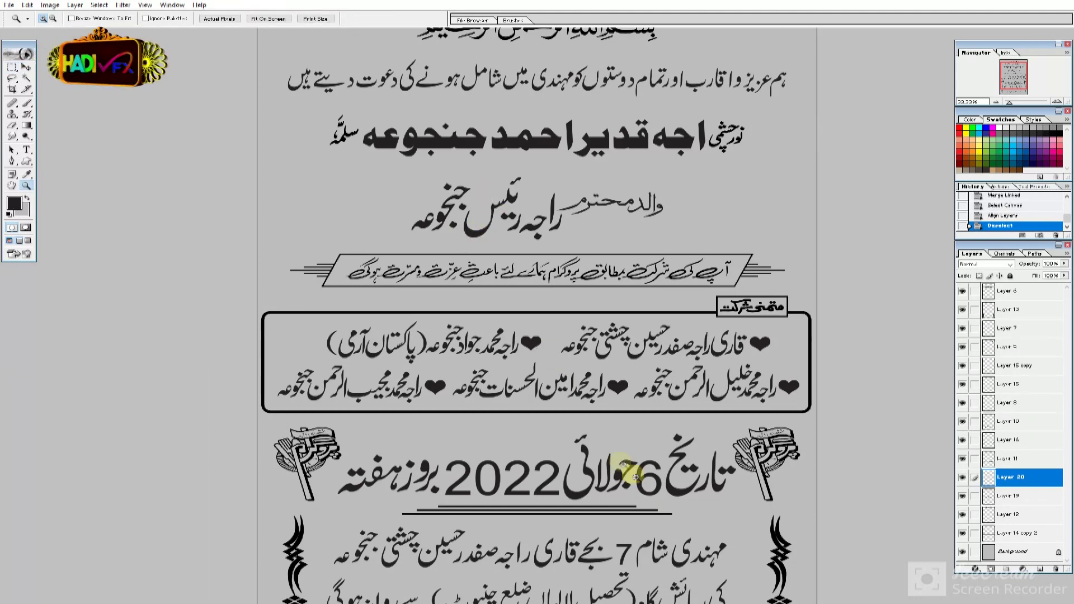
key(f)
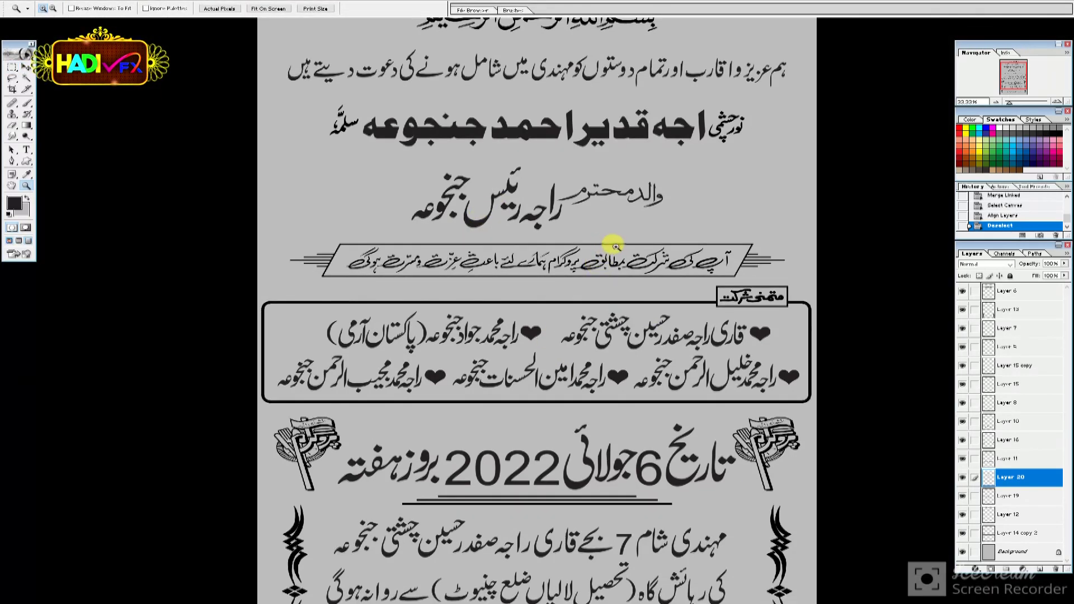
key(f)
key(ctrl+o)
Step: Try opening the PDF from Downloads, dismiss the scratch-disk error and discard the empty document
click(35, 142)
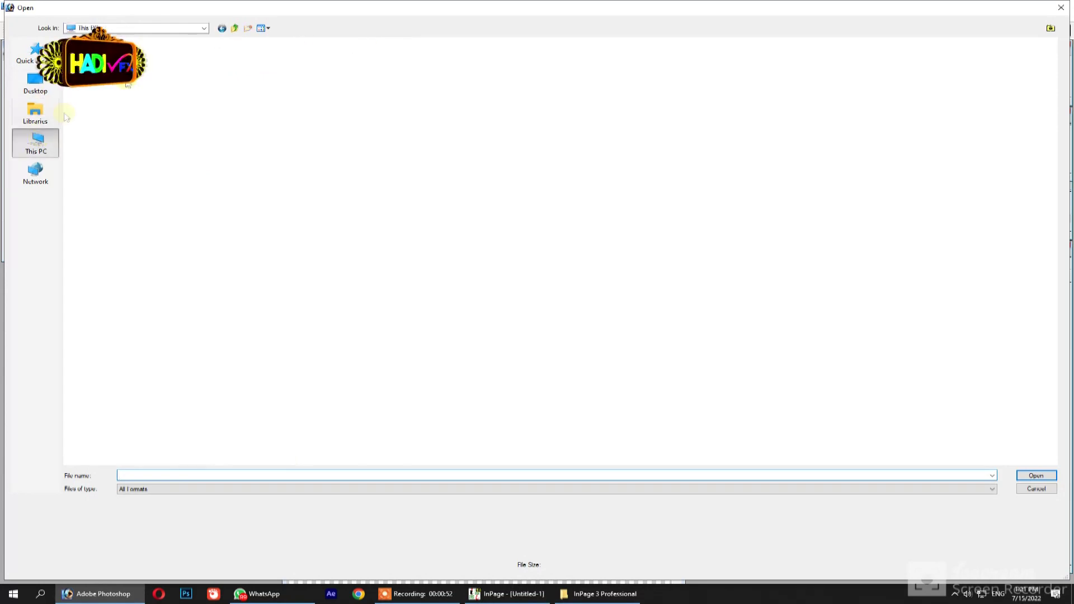
double_click(456, 73)
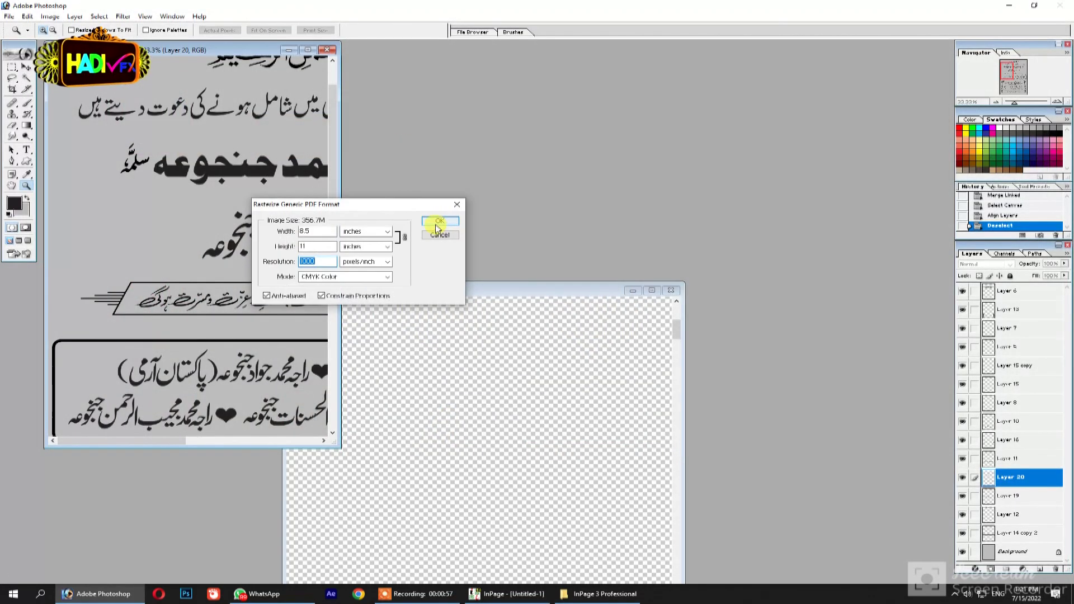
click(439, 225)
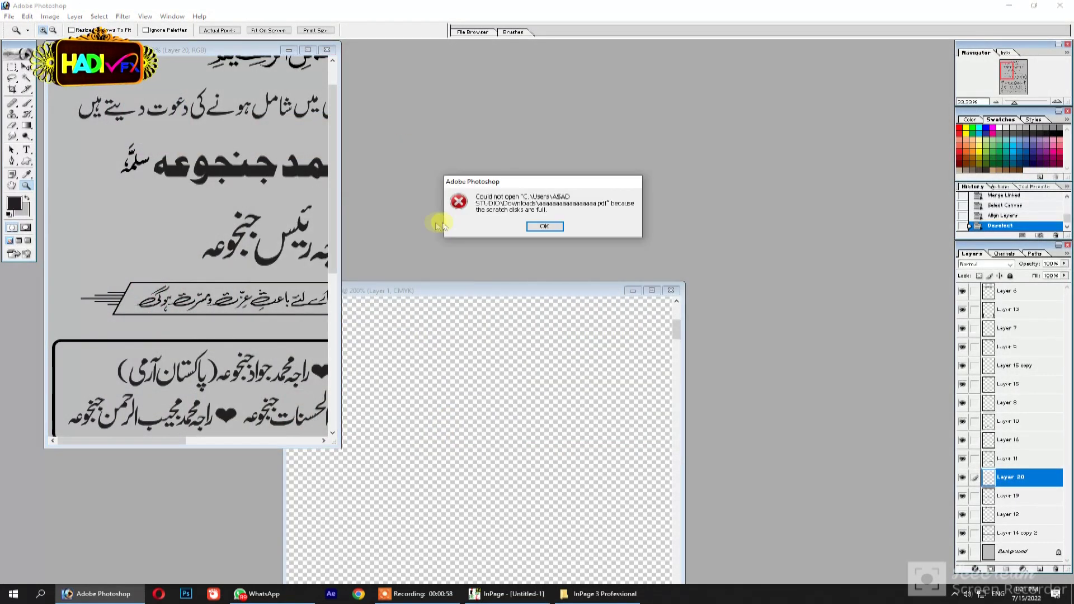
click(552, 229)
click(671, 290)
click(538, 223)
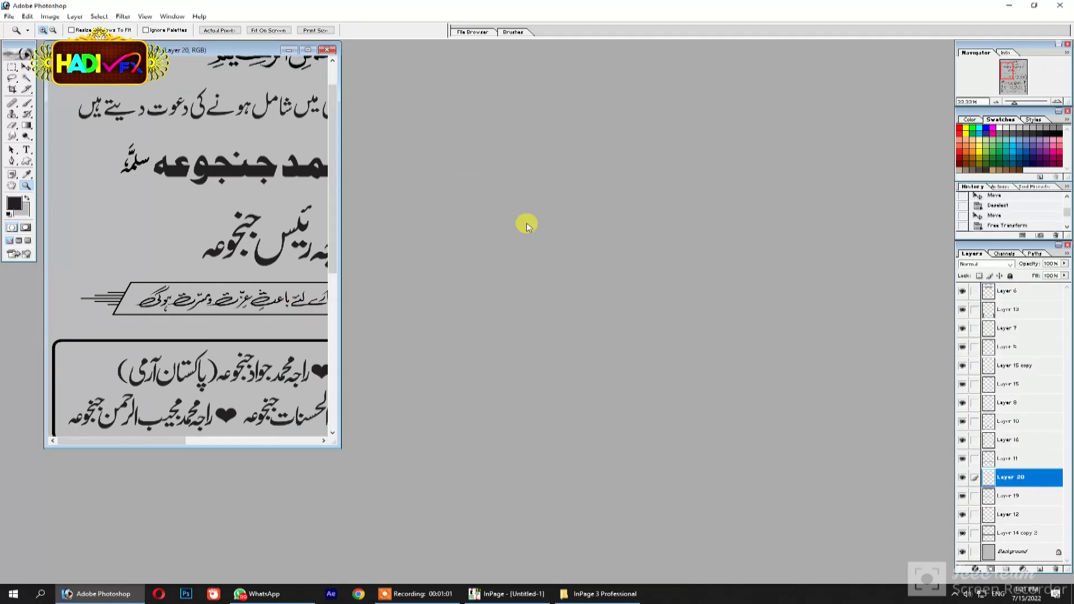
Step: Reopen the PDF invitation and rasterize it at 8.5×11 in, 1000 ppi, CMYK
key(ctrl+o)
double_click(445, 111)
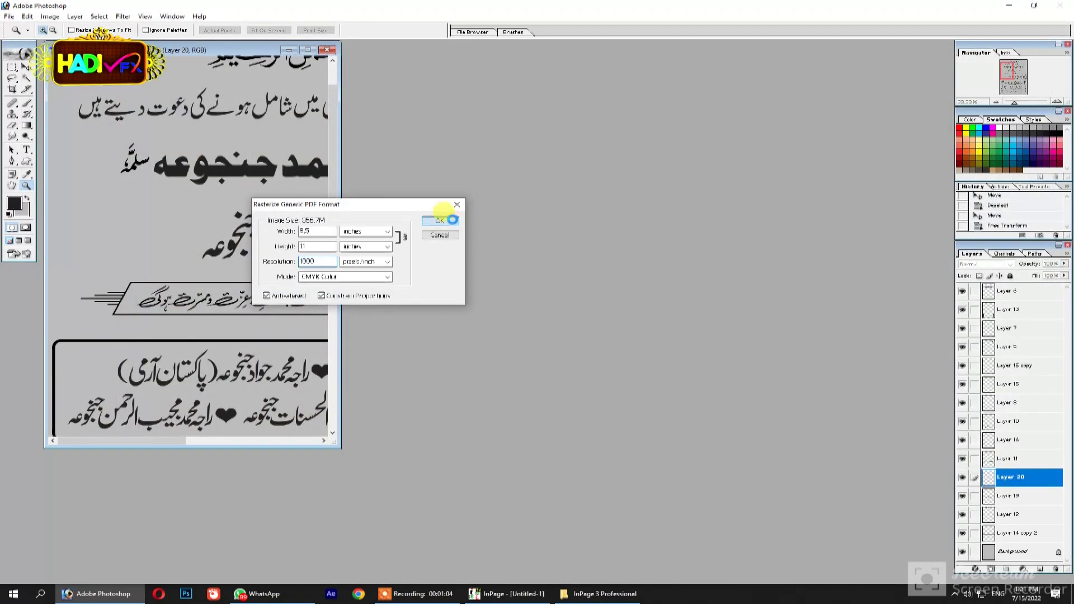
click(442, 221)
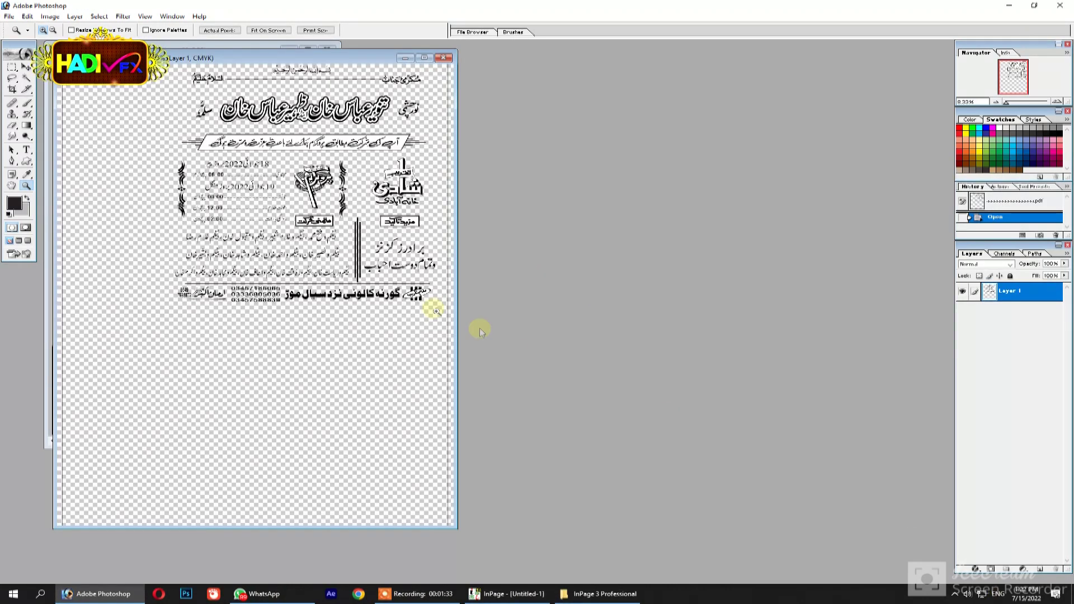
Step: Zoom into the rasterized page and delete the upper parts of the three vertical bars
click(302, 208)
click(568, 247)
click(678, 298)
key(Tab)
scroll(669, 297, up, 3)
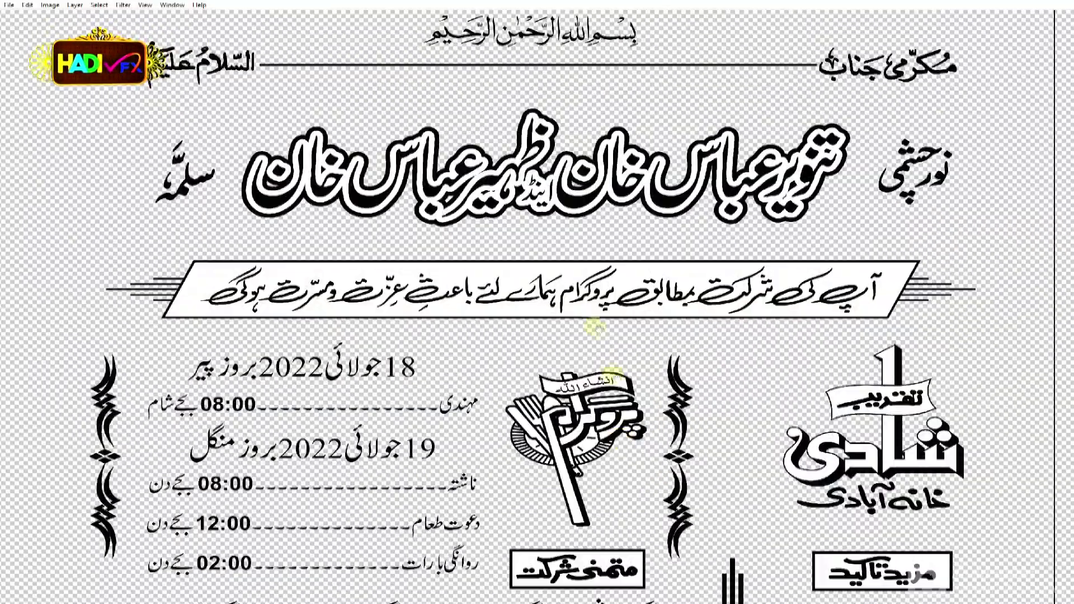
scroll(764, 59, down, 1)
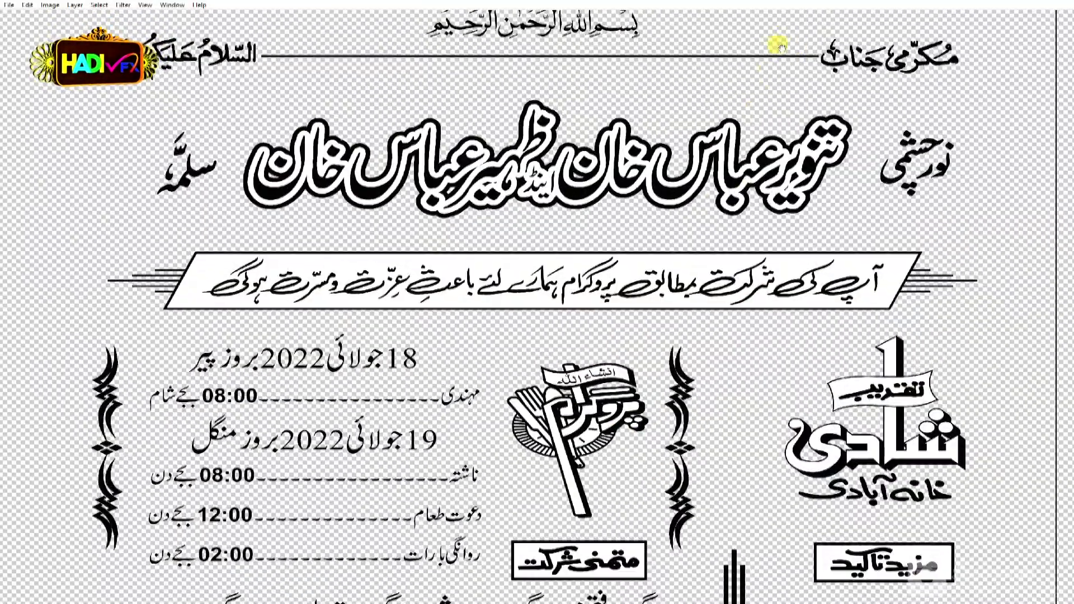
scroll(699, 139, down, 1)
scroll(615, 212, down, 1)
scroll(660, 207, down, 3)
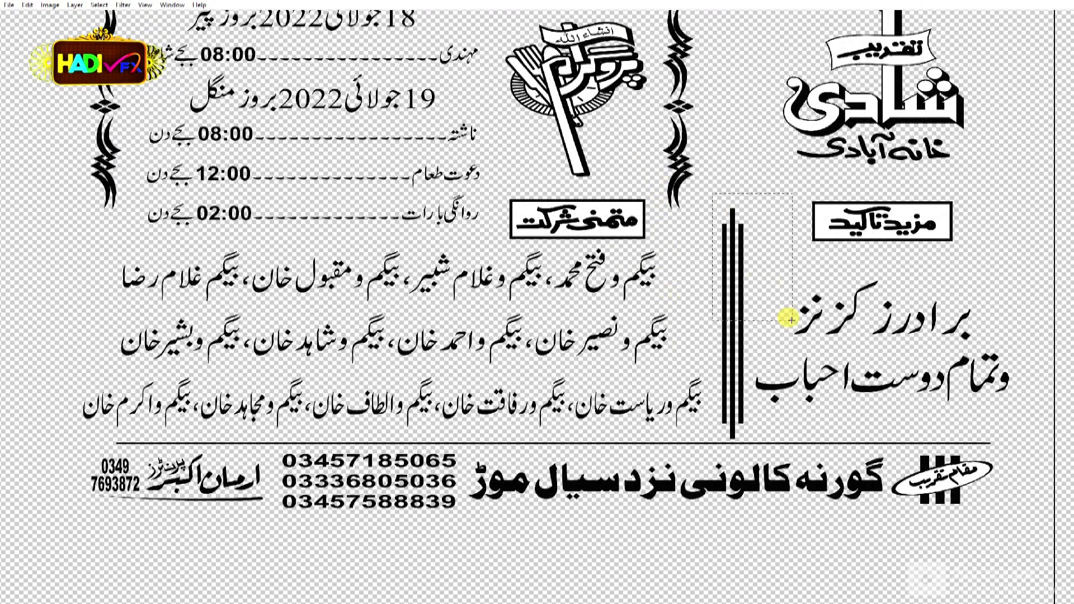
key(Delete)
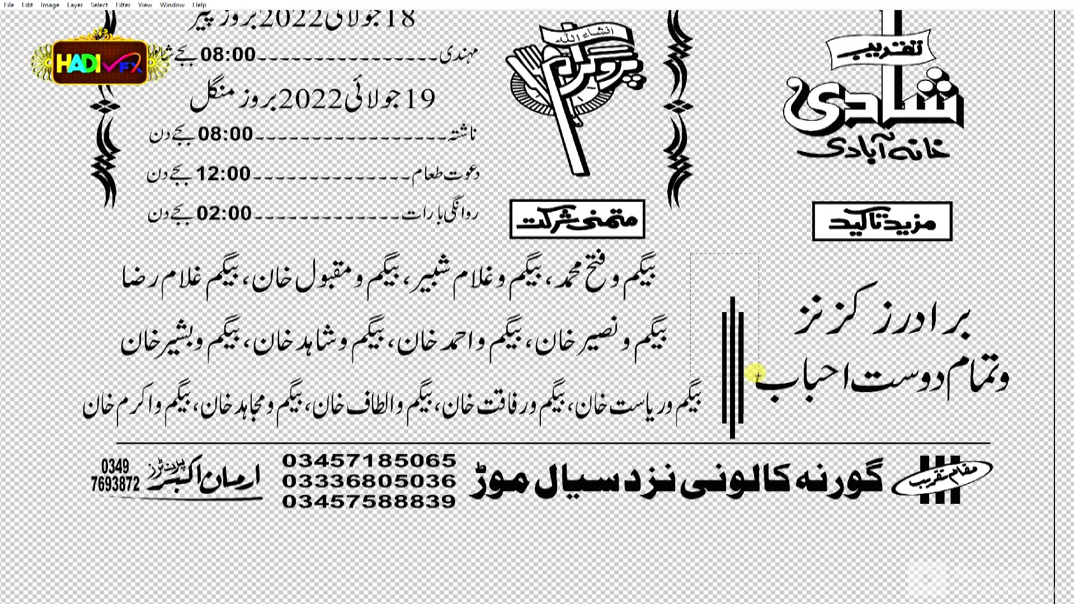
key(Delete)
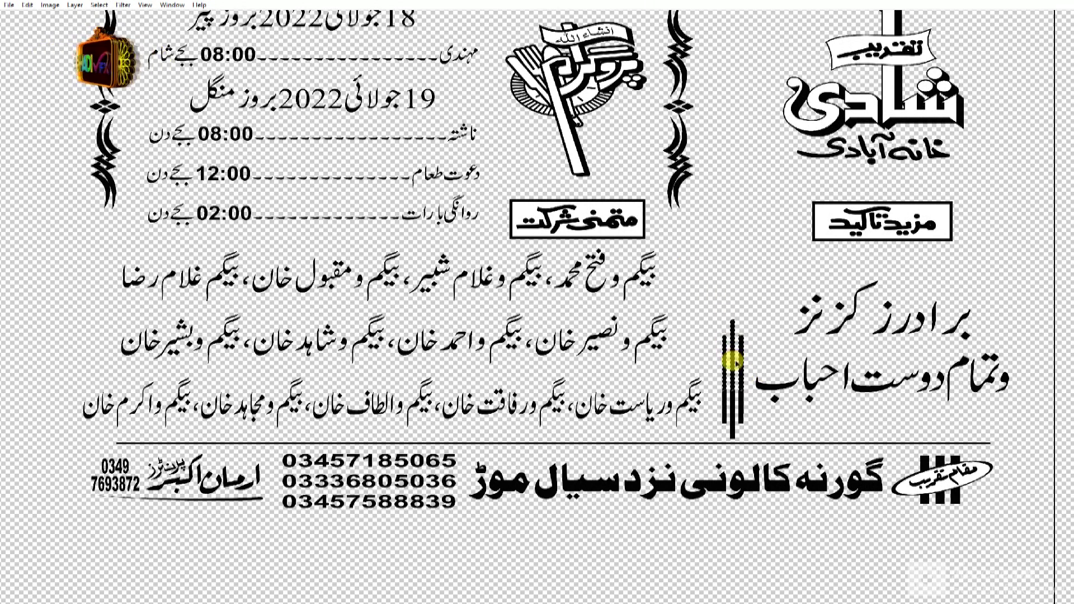
Step: Cut the three vertical bars out of the page and switch back to the mehndi invitation
drag(707, 320, 747, 426)
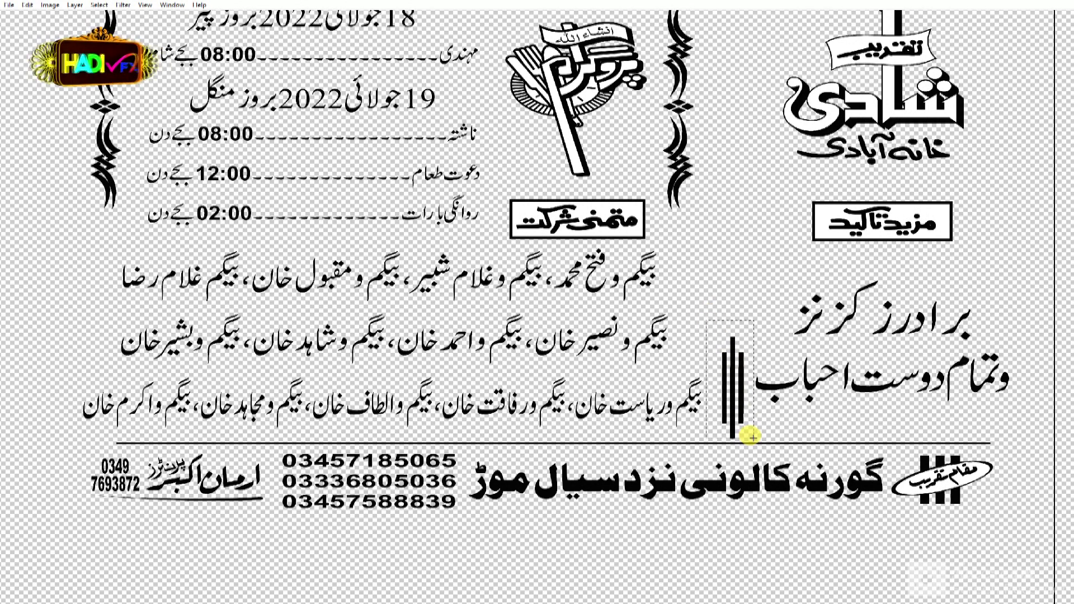
key(Delete)
key(f)
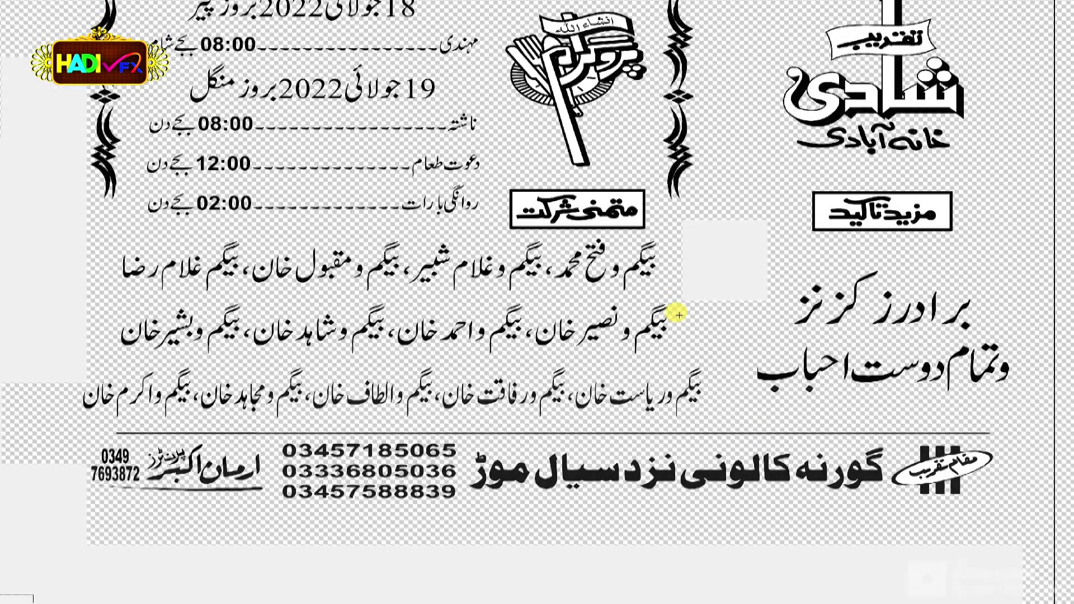
key(f)
key(ctrl+Tab)
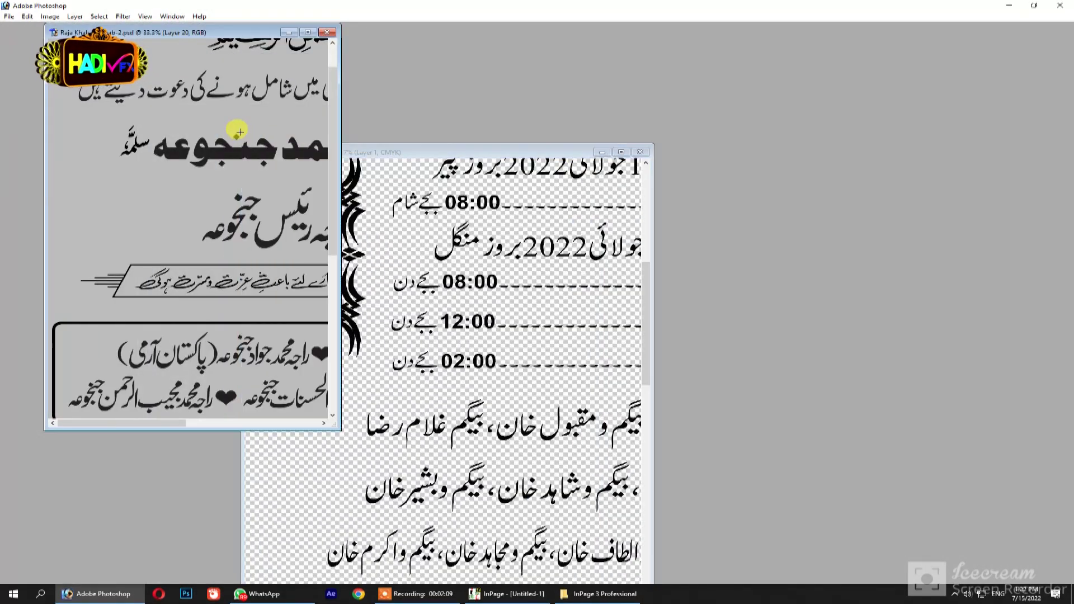
Step: Place the three-bar ornament beside the father's-name line and scale it down
key(f)
drag(522, 288, 704, 176)
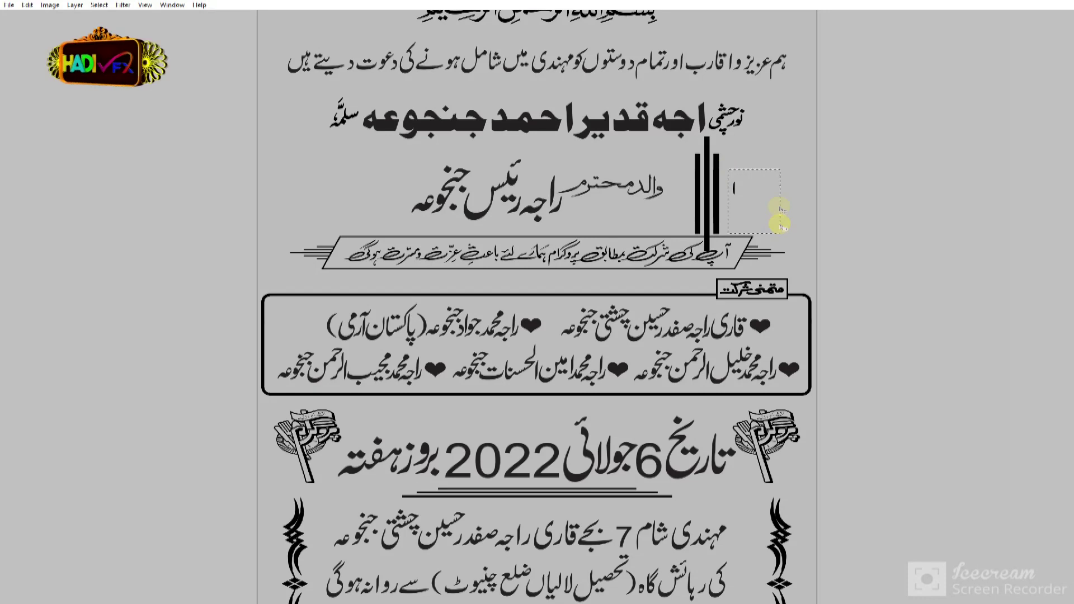
drag(727, 164, 708, 156)
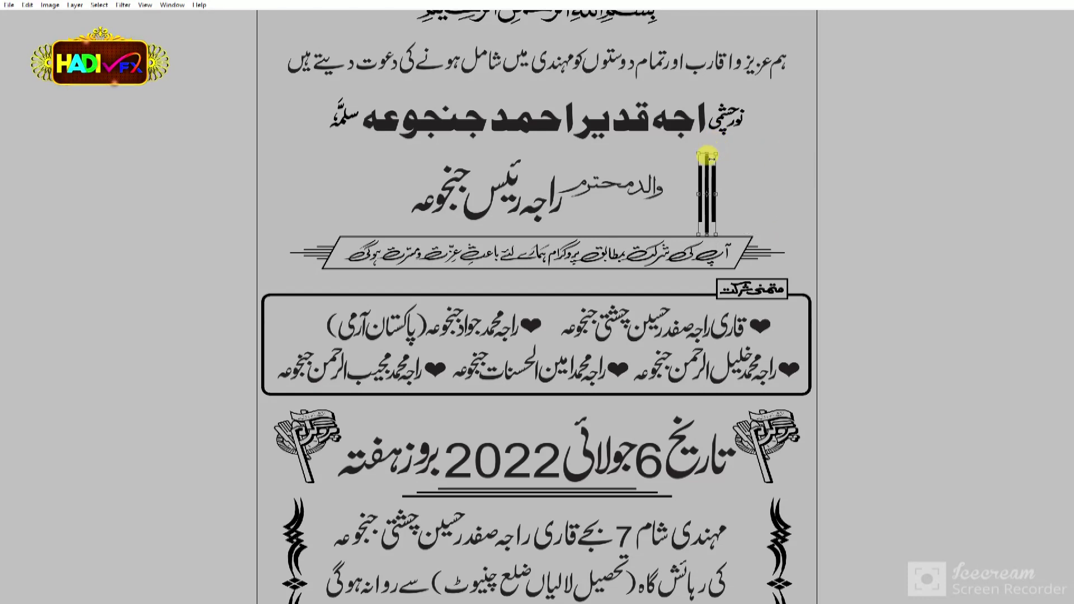
key(z)
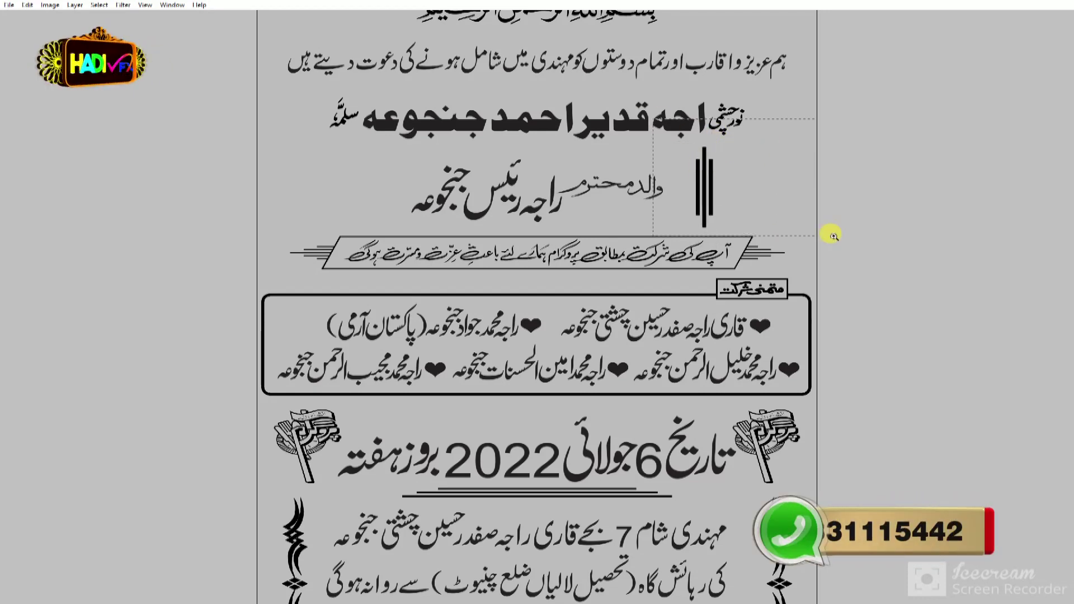
click(679, 209)
Step: Shorten the bars by lowering their tops, then position an ornament on each side of the line
drag(340, 137, 713, 278)
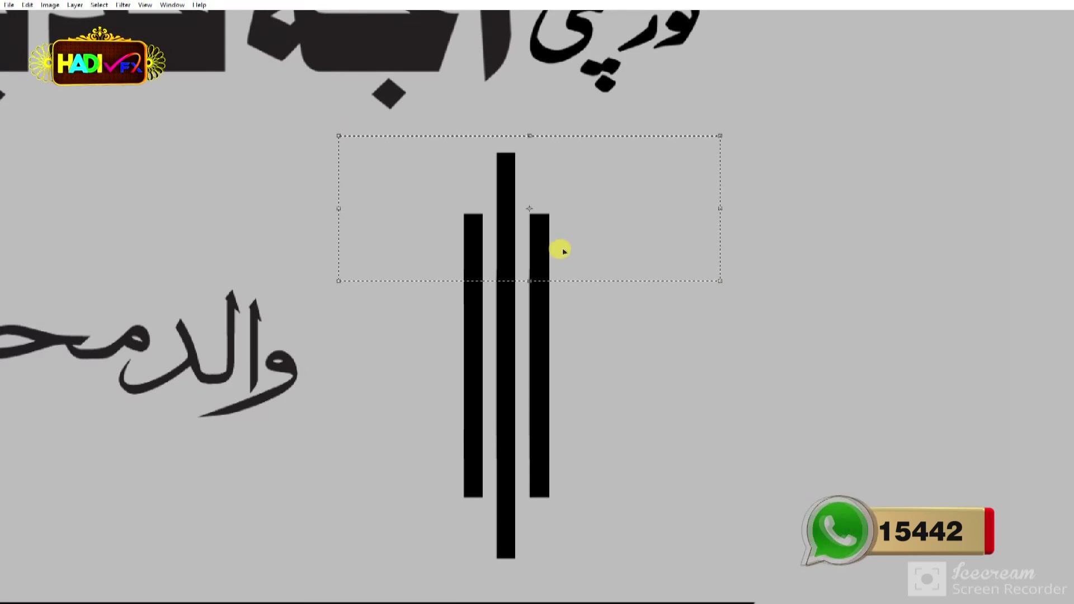
drag(541, 278, 519, 314)
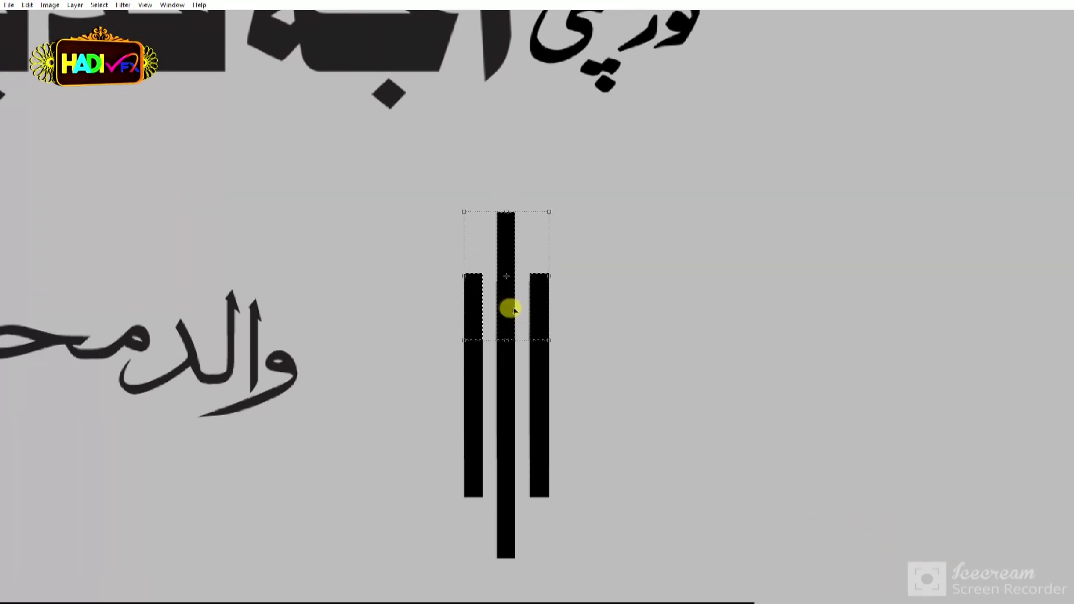
drag(411, 180, 648, 379)
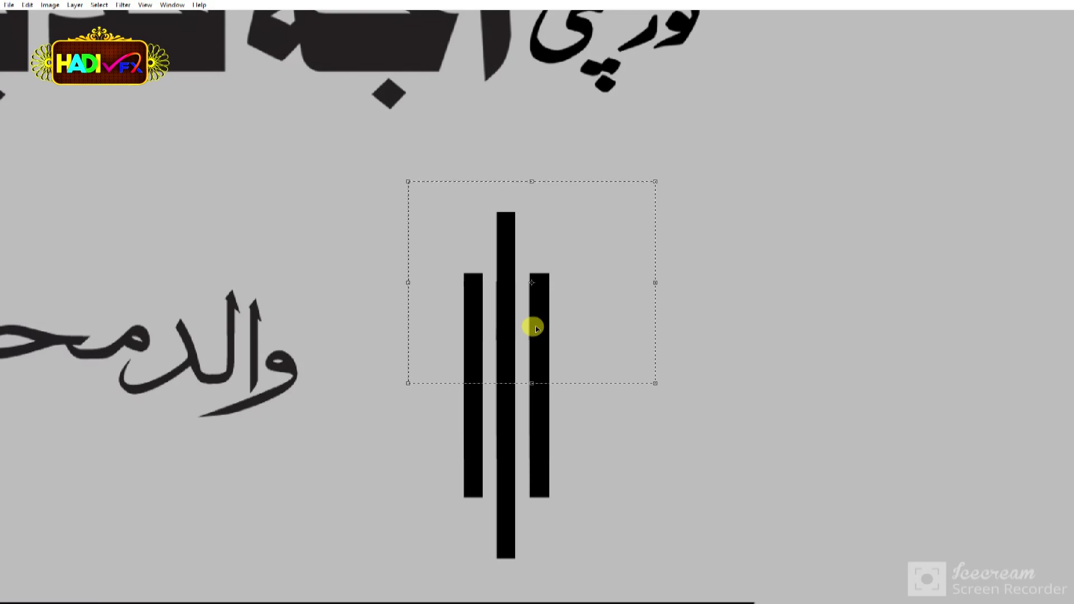
drag(533, 324, 535, 387)
key(ctrl+z)
key(ctrl+z)
key(ctrl+t)
scroll(537, 347, down, 2)
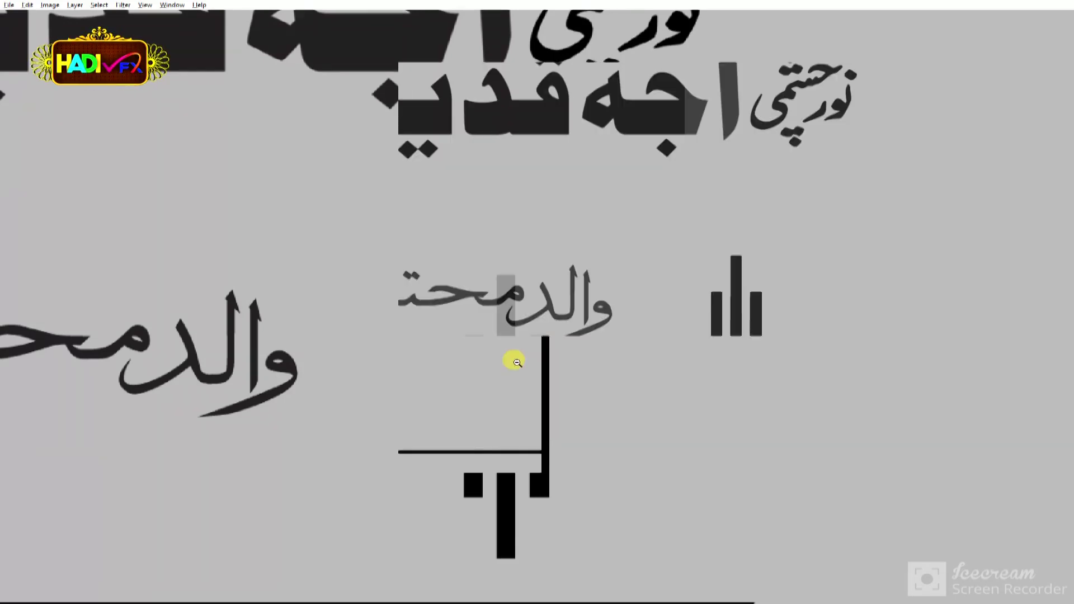
scroll(513, 360, down, 2)
scroll(517, 364, down, 1)
mouse_move(780, 247)
mouse_down()
mouse_move(780, 238)
mouse_move(295, 237)
mouse_up()
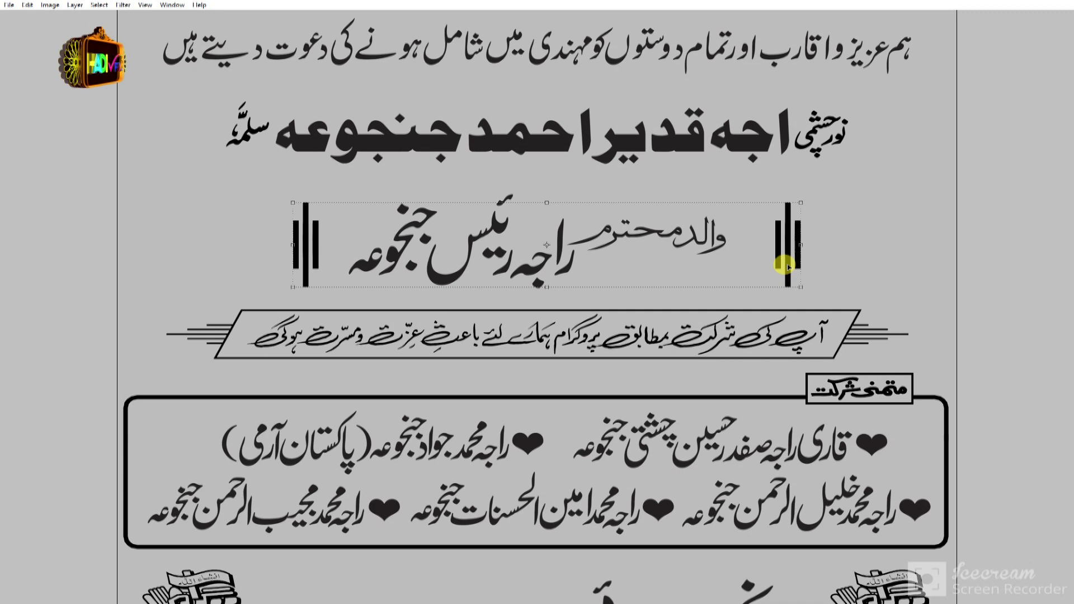
Step: Align the ornaments with the name line, deselect, and merge the linked layers
key(Tab)
click(206, 18)
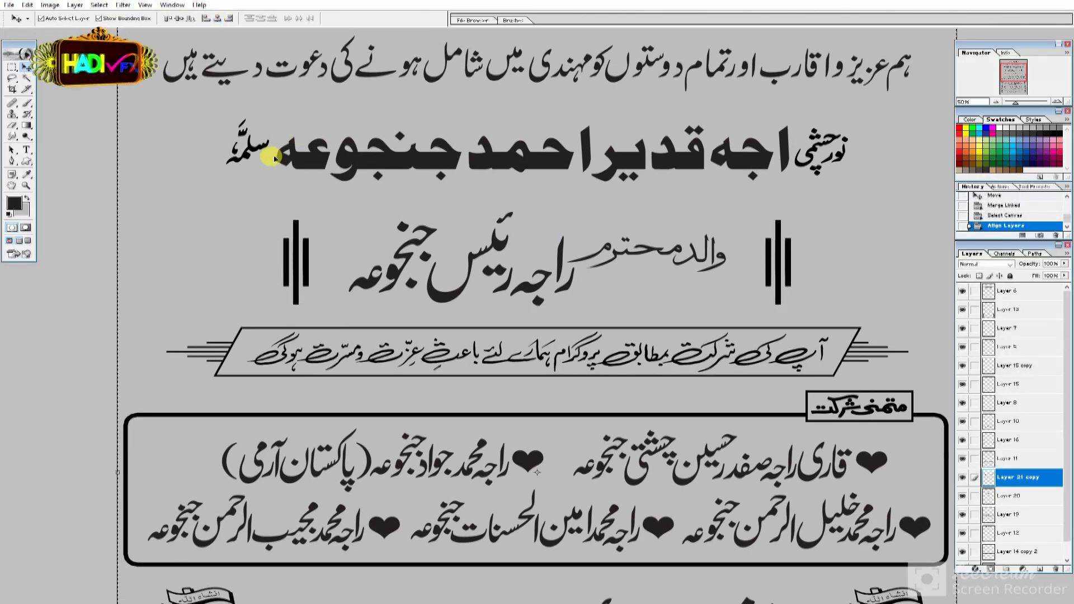
key(ctrl+d)
key(z)
alt+click(279, 159)
key(v)
click(377, 270)
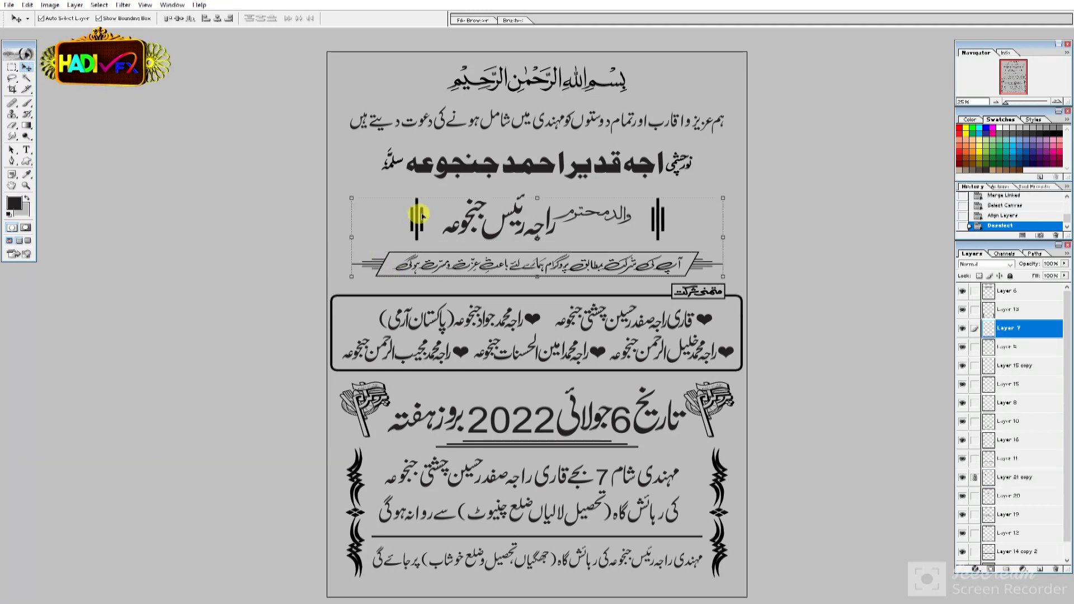
key(ctrl+e)
Step: Hide Background, merge all visible layers into Layer 7, then show Background again
key(z)
alt+click(542, 334)
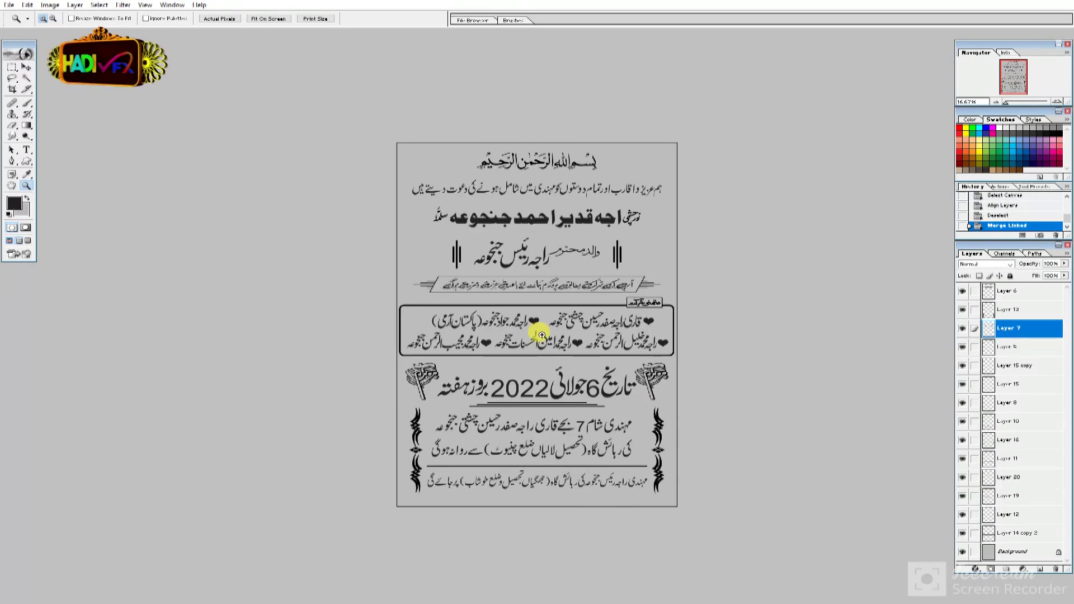
click(541, 333)
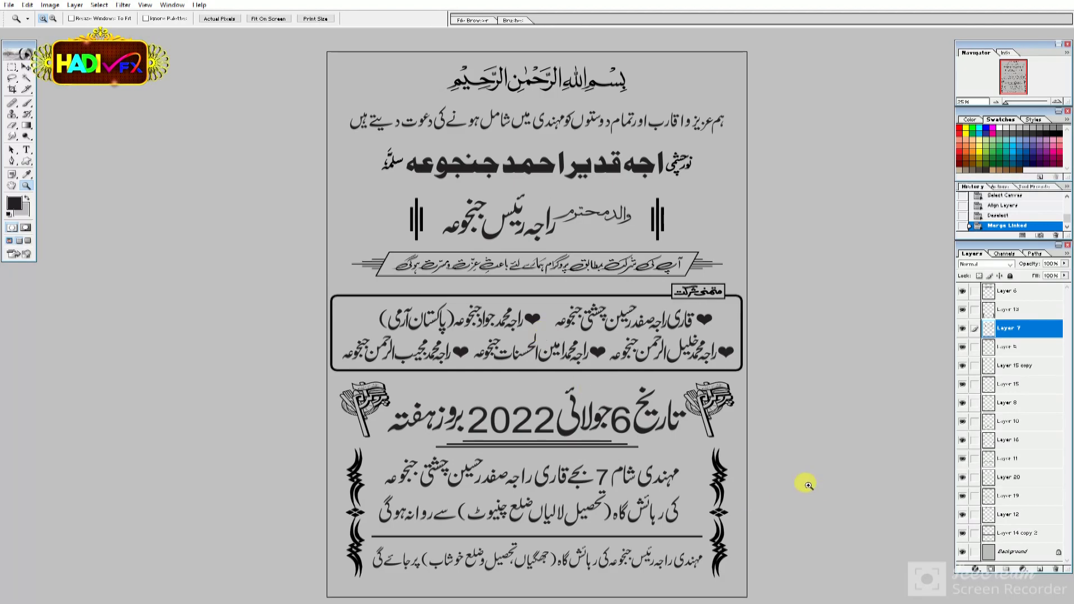
alt+click(632, 338)
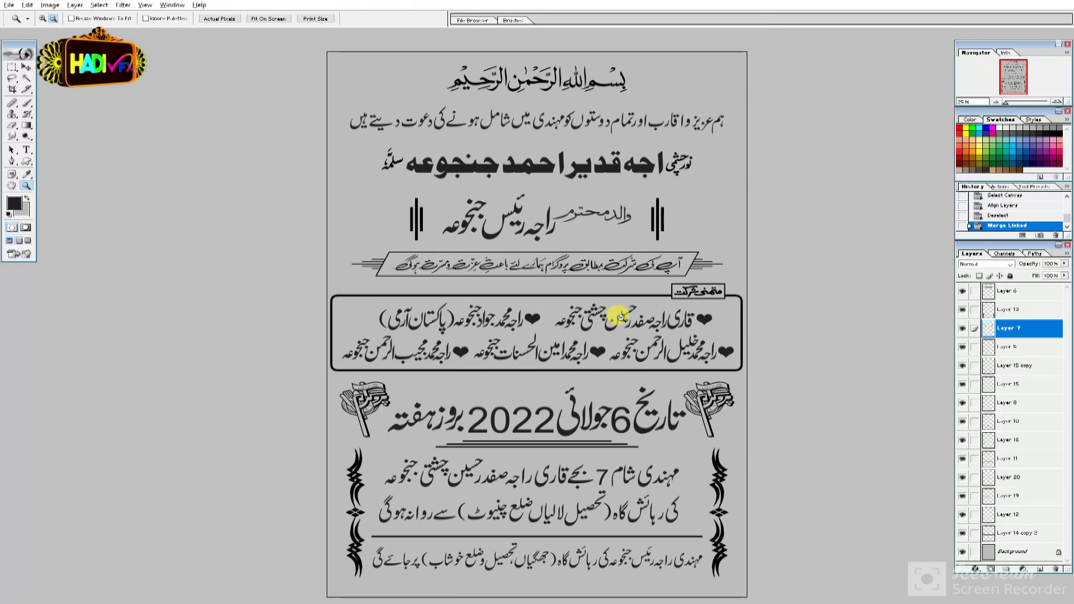
alt+click(648, 351)
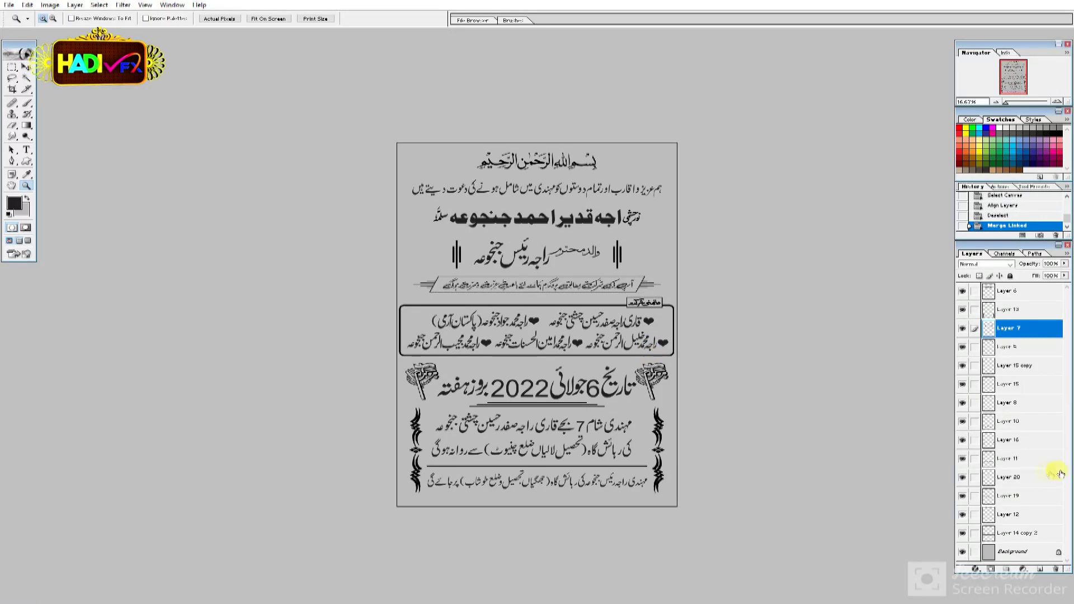
click(962, 552)
key(ctrl+shift+e)
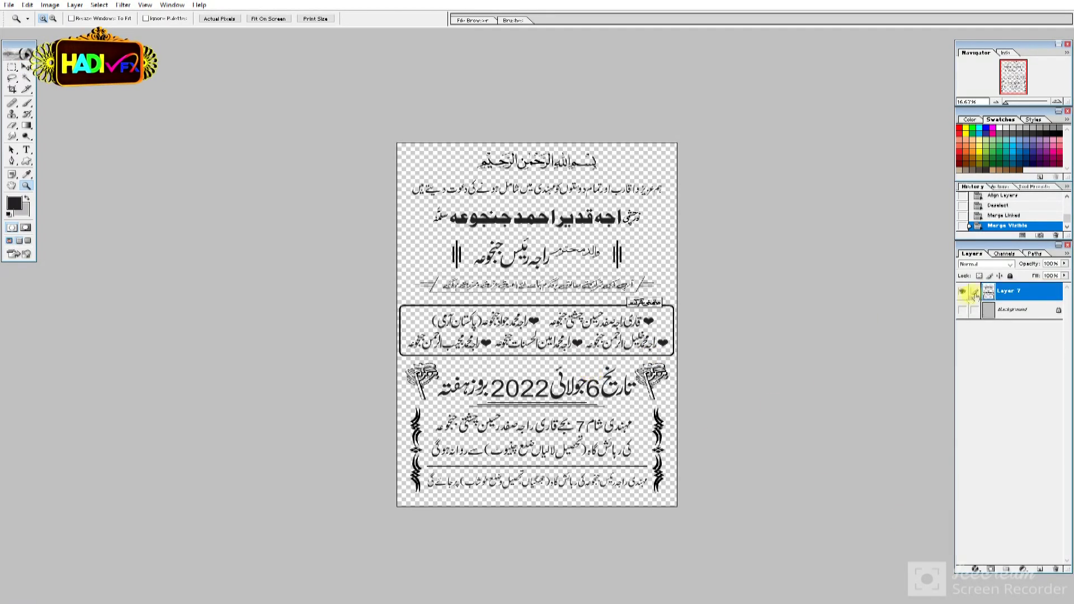
click(962, 310)
Step: Close the PDF copy document without saving and bring up the file-open window
key(f)
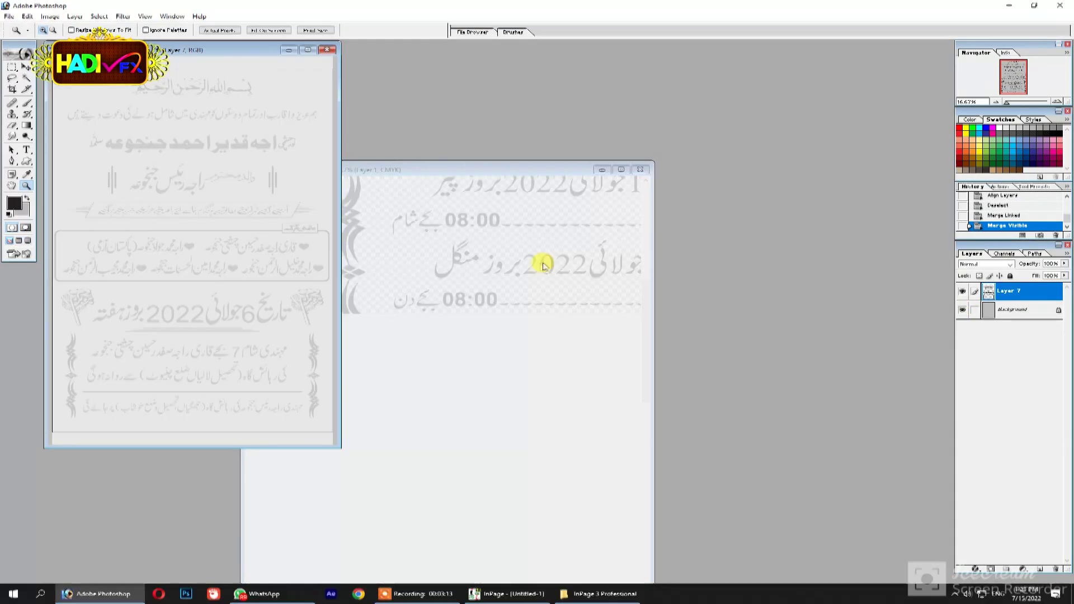
key(ctrl+Tab)
key(ctrl+w)
click(539, 223)
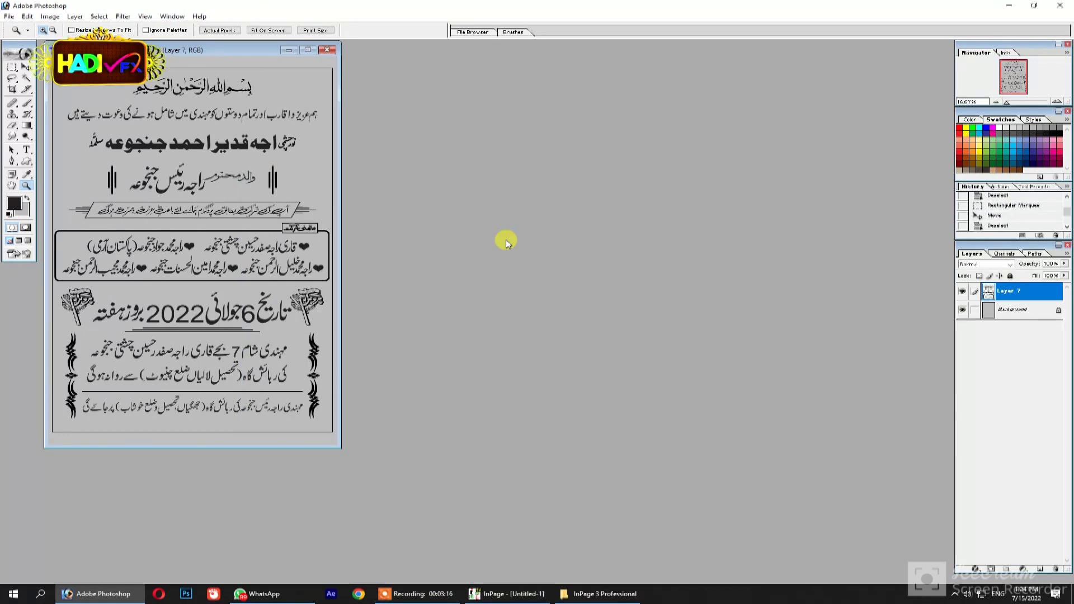
key(ctrl+o)
Step: Open Gold Text Effect Style Psd Template from G: > Hadi Best Material > Mockup Bundle > Text Mockup
click(35, 143)
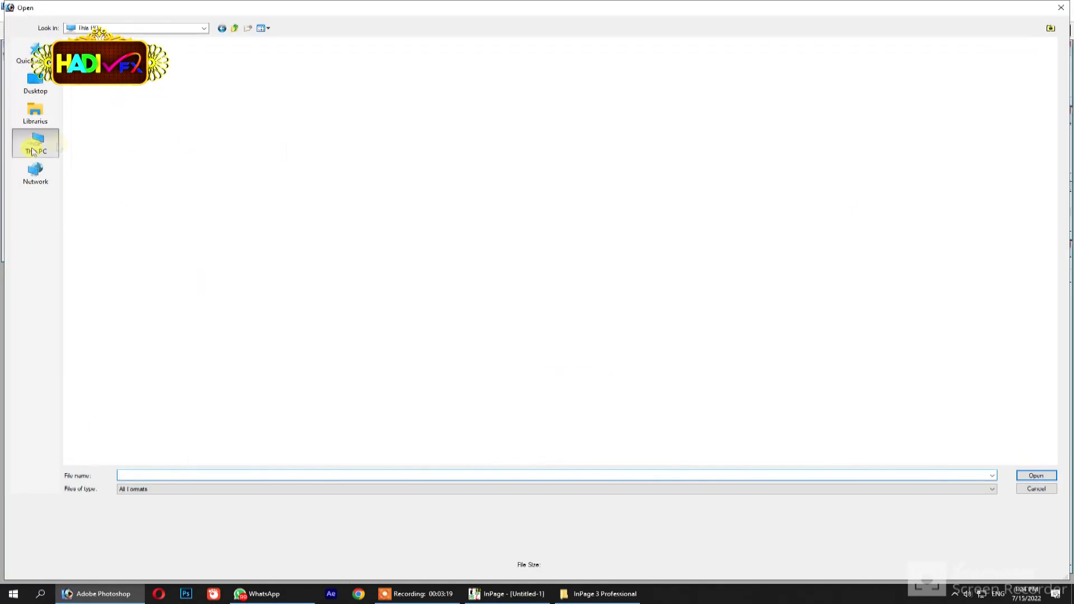
double_click(609, 117)
double_click(735, 124)
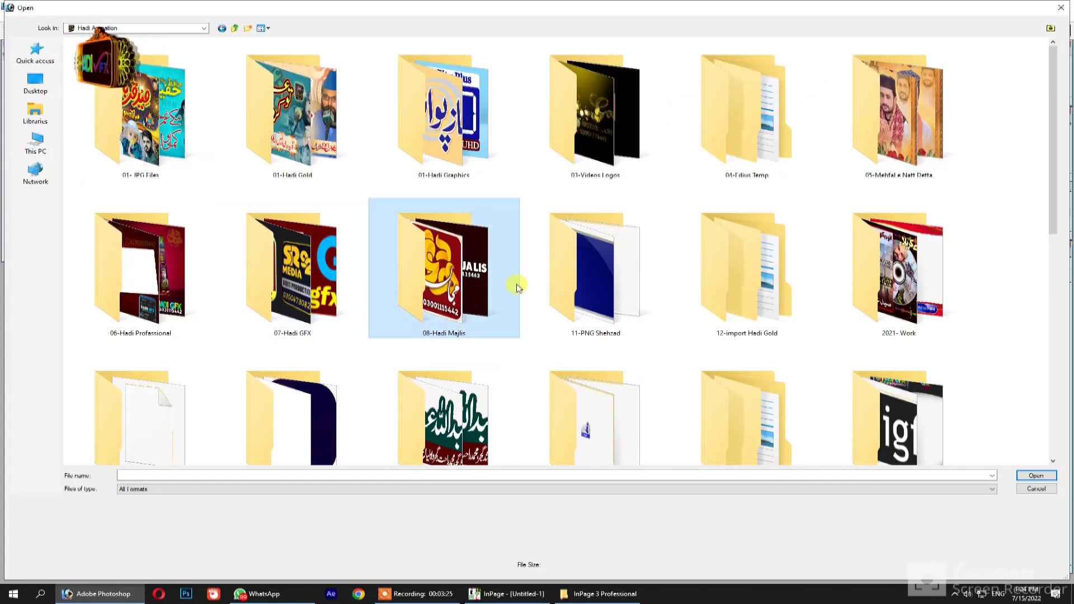
scroll(579, 235, down, 3)
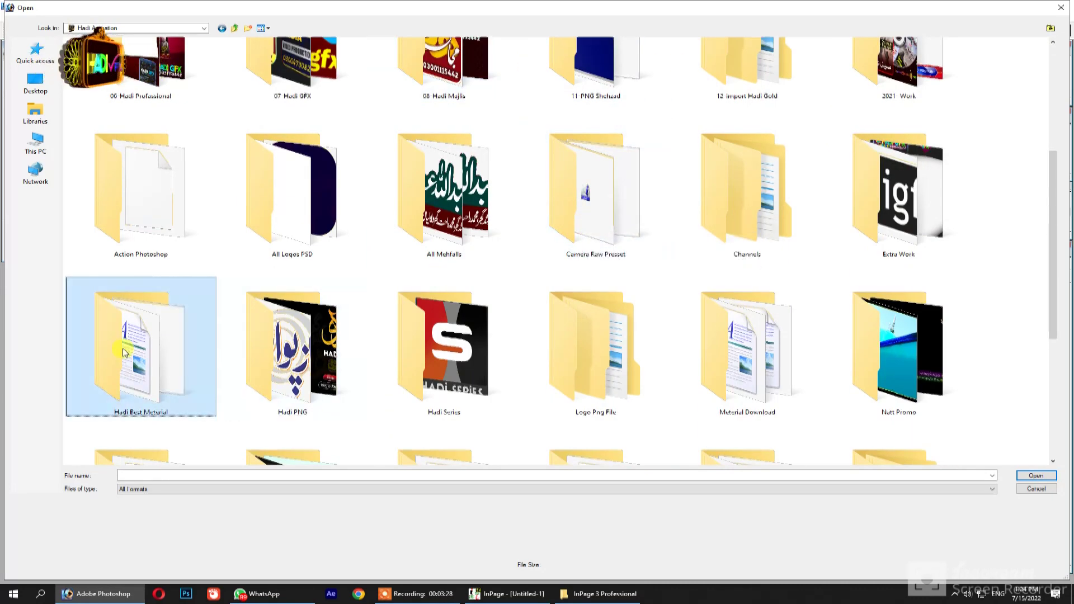
double_click(112, 336)
double_click(95, 149)
click(153, 212)
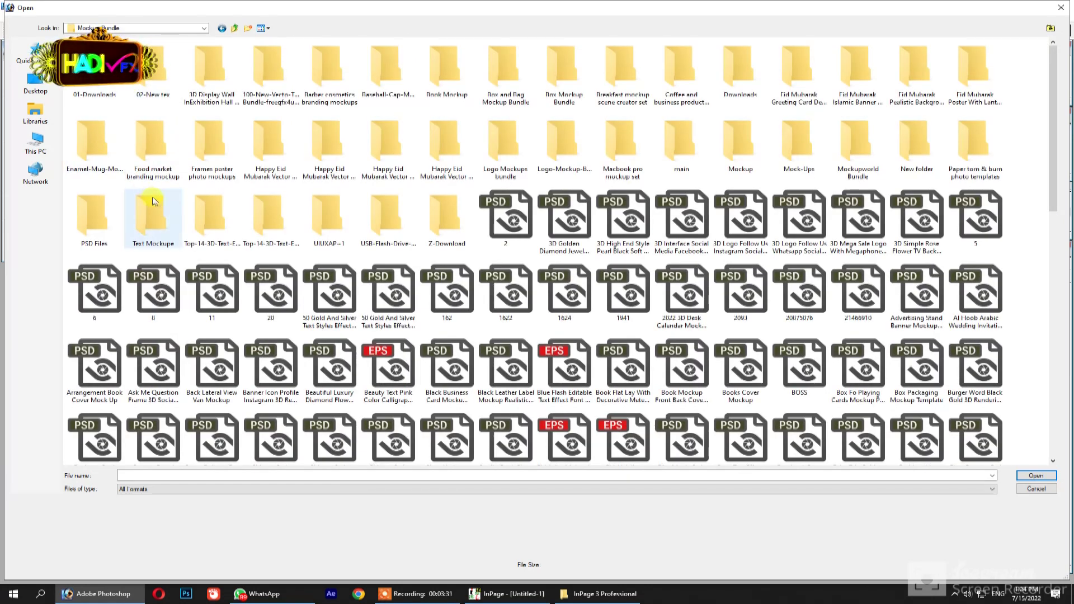
double_click(161, 224)
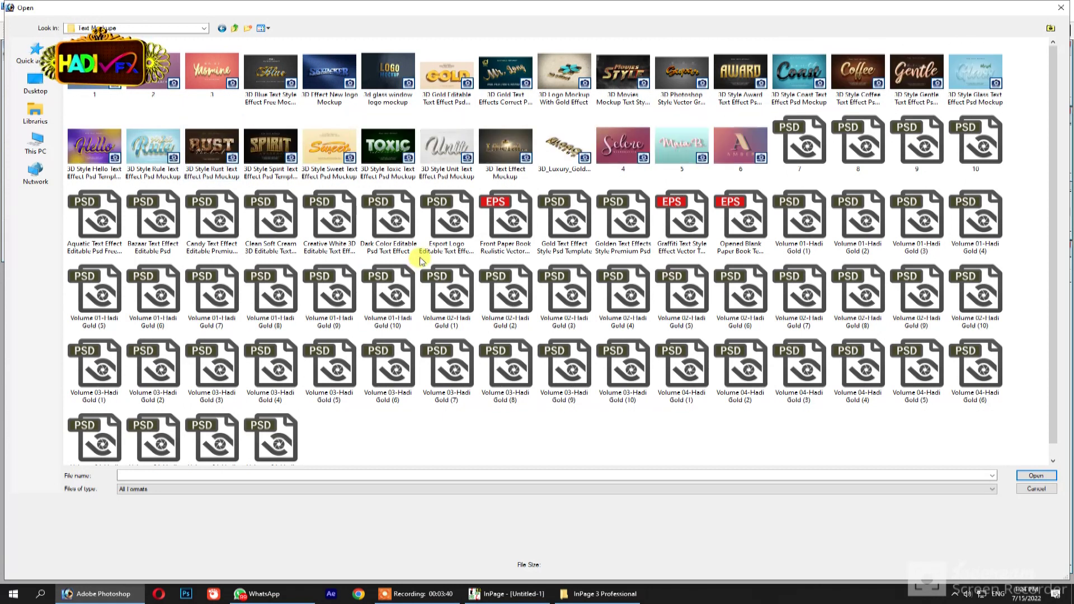
double_click(535, 215)
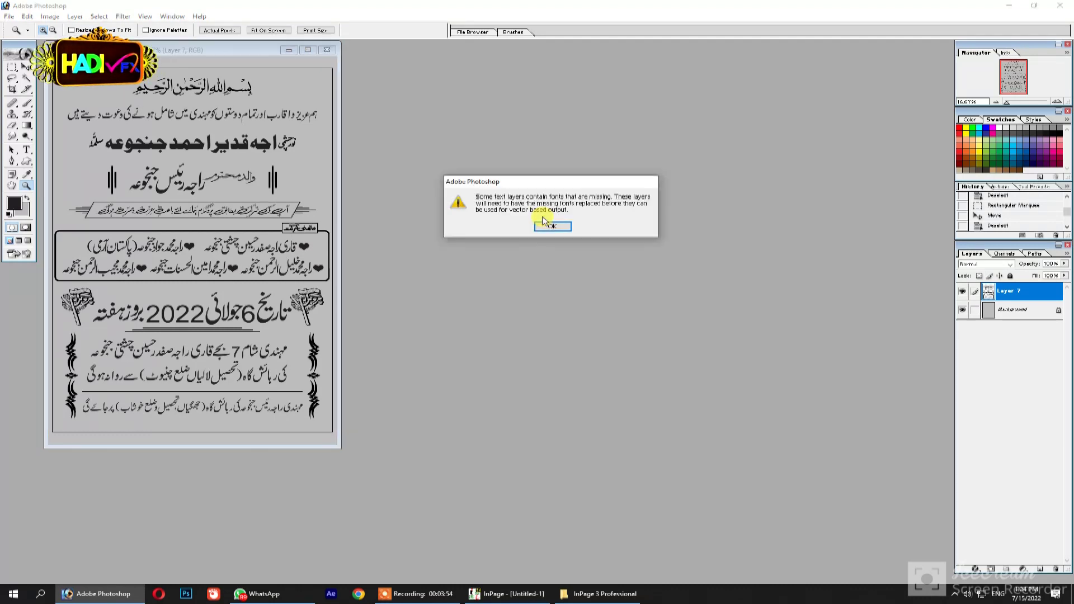
Step: Dismiss the missing-fonts warning and copy the gold layer's effects onto the invitation's Layer 7
click(547, 222)
drag(482, 62, 657, 351)
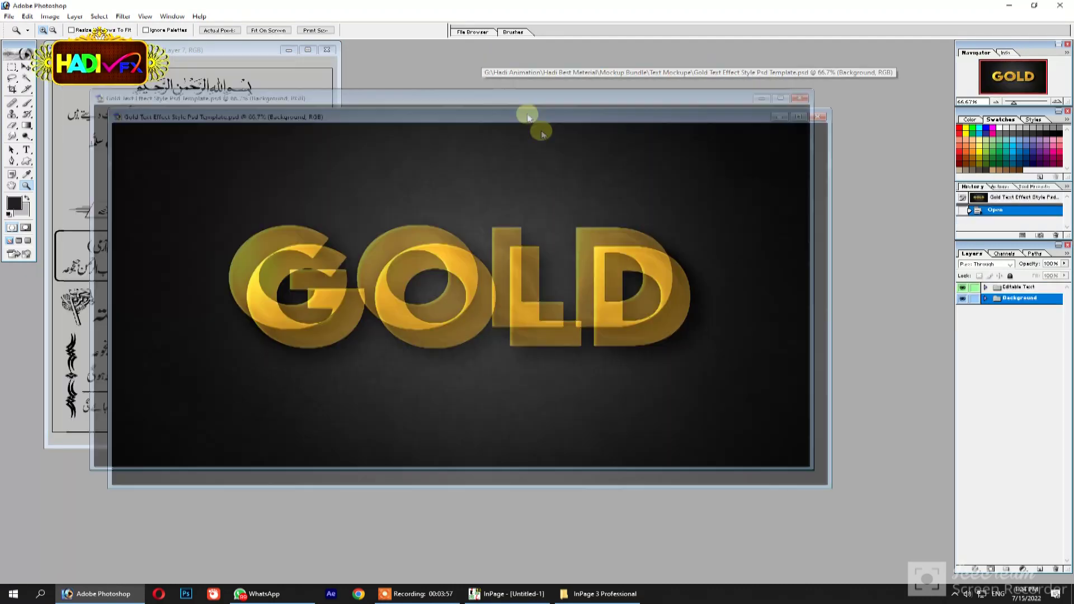
click(985, 287)
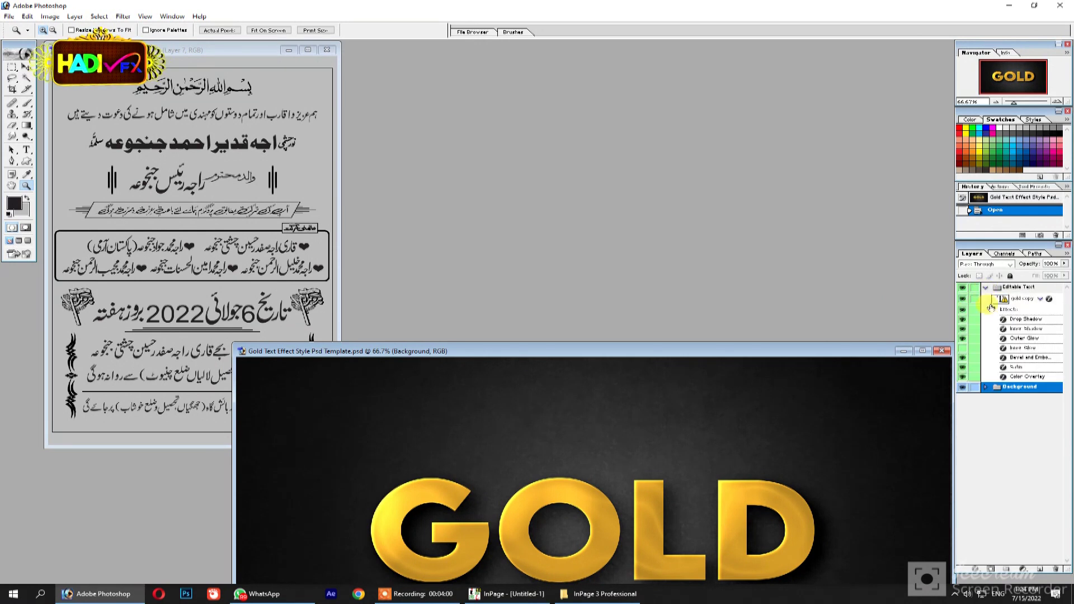
drag(114, 247, 115, 247)
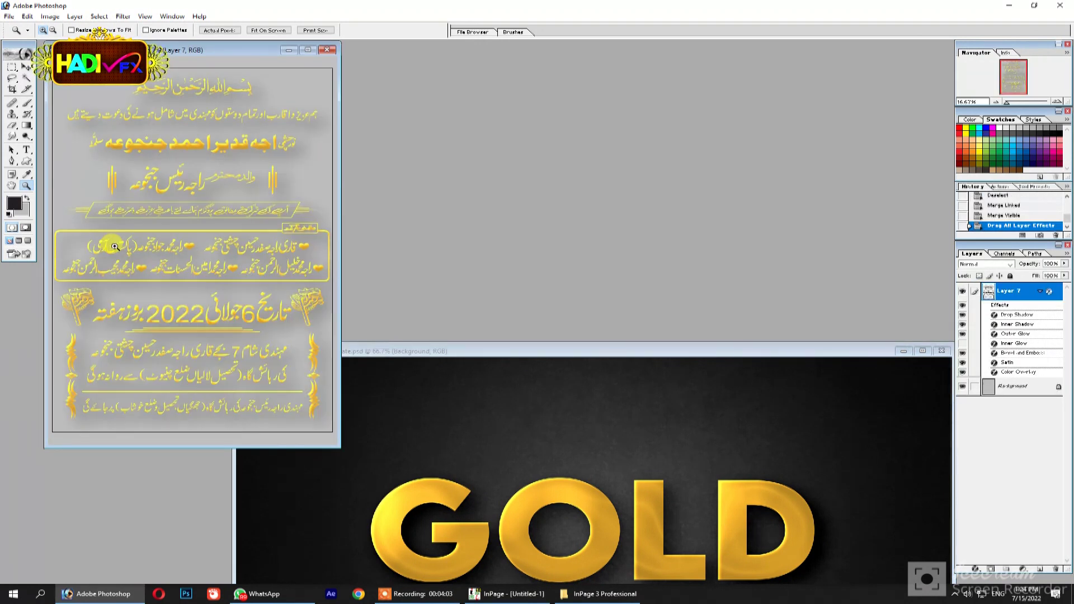
click(902, 351)
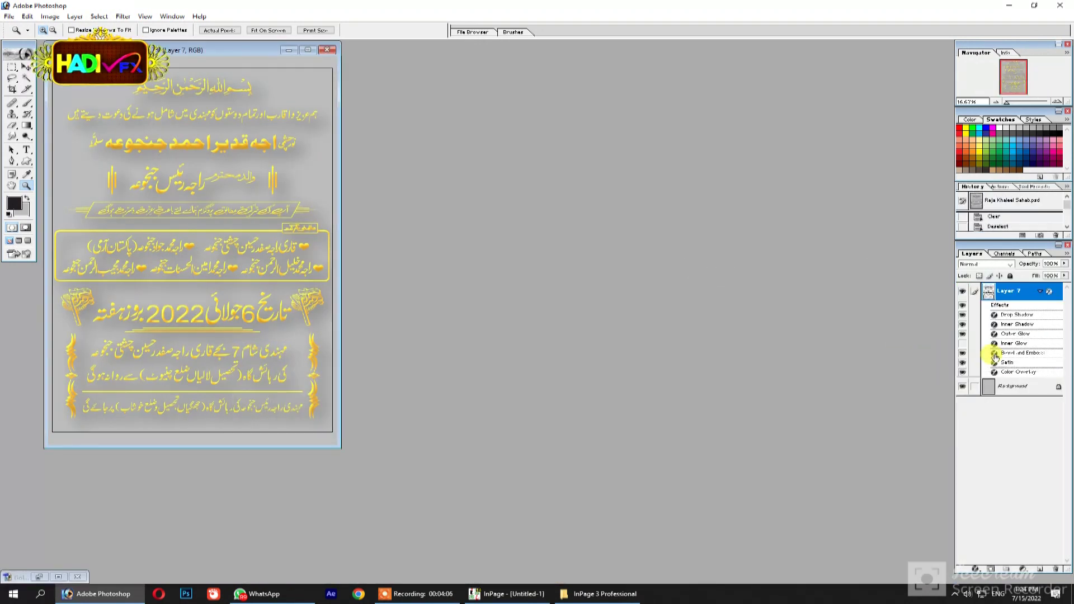
Step: Remove the Drop Shadow and Outer Glow effects from Layer 7 and restore the gold template window
drag(1010, 317, 1057, 570)
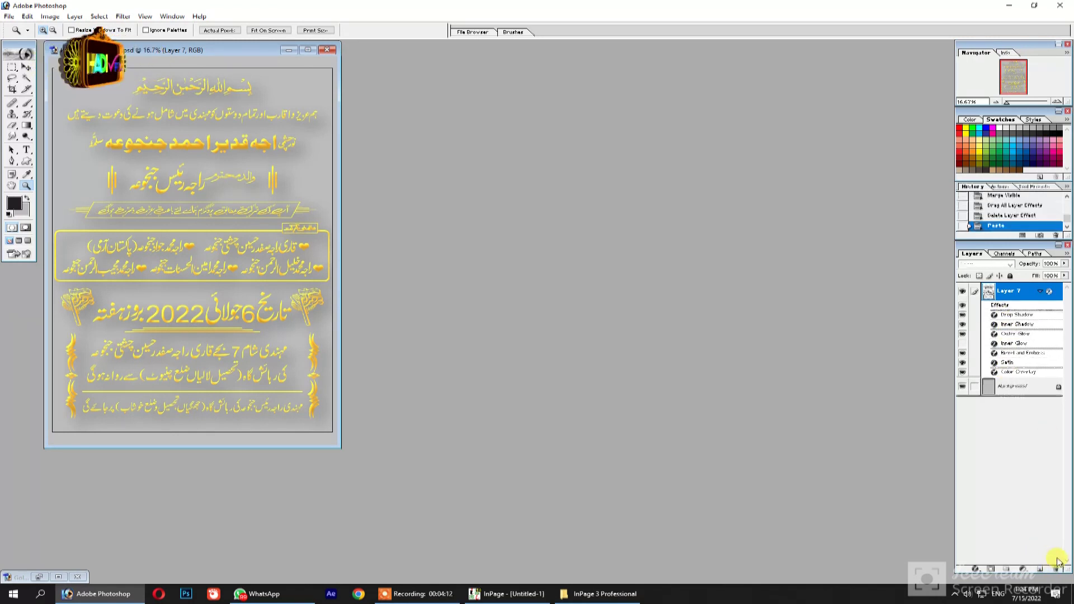
key(ctrl+v)
key(ctrl+z)
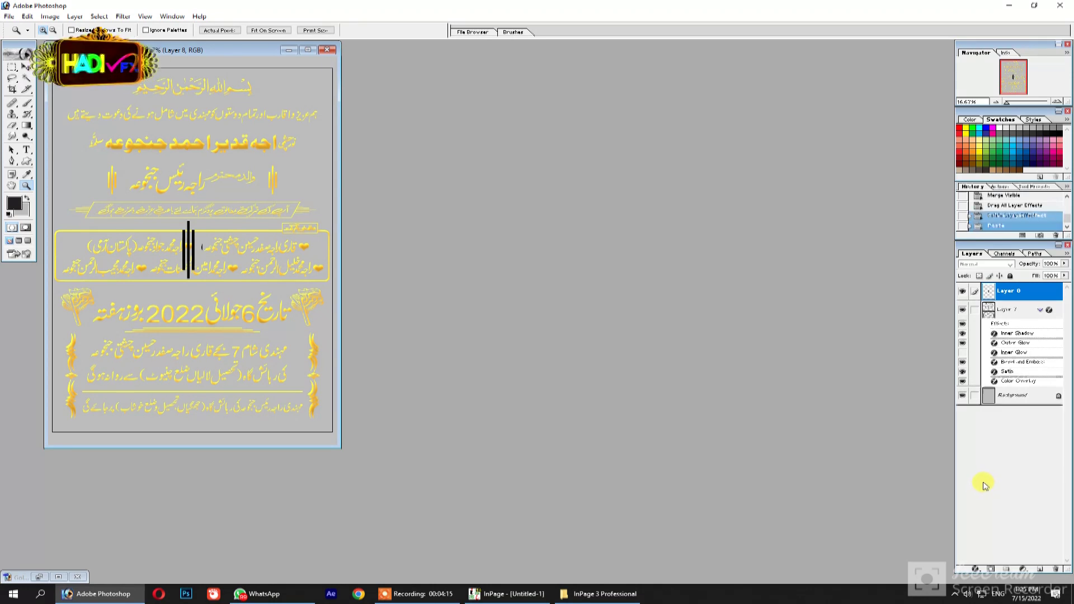
mouse_move(1019, 327)
mouse_down()
mouse_move(1033, 560)
mouse_move(1055, 567)
mouse_up()
click(38, 577)
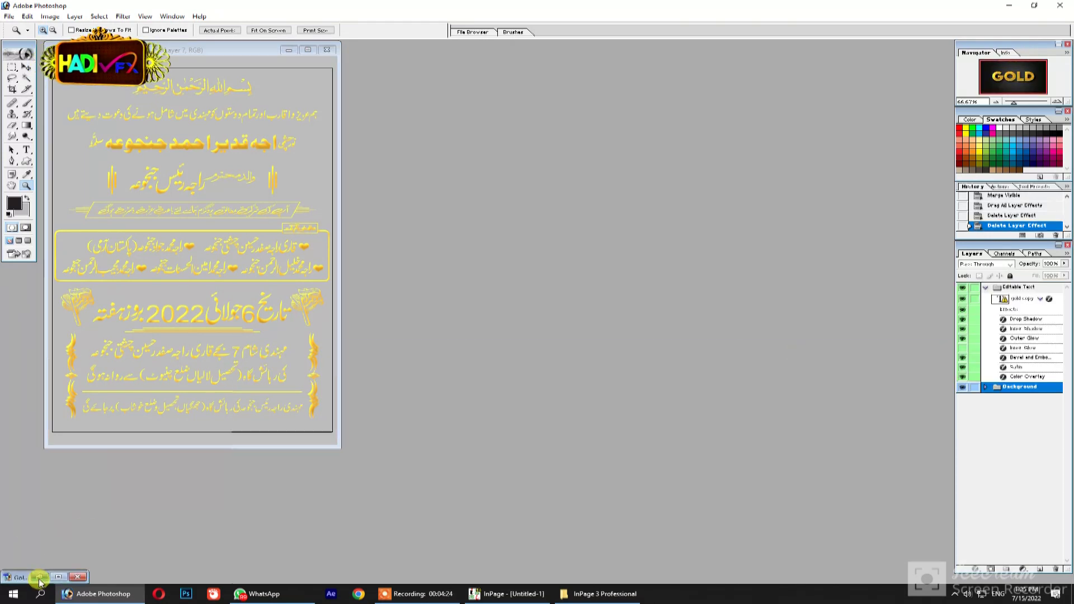
drag(492, 350, 502, 267)
Step: Inspect the gold template's layers, expanding the Background group and targeting its Background layer
key(ctrl+plus)
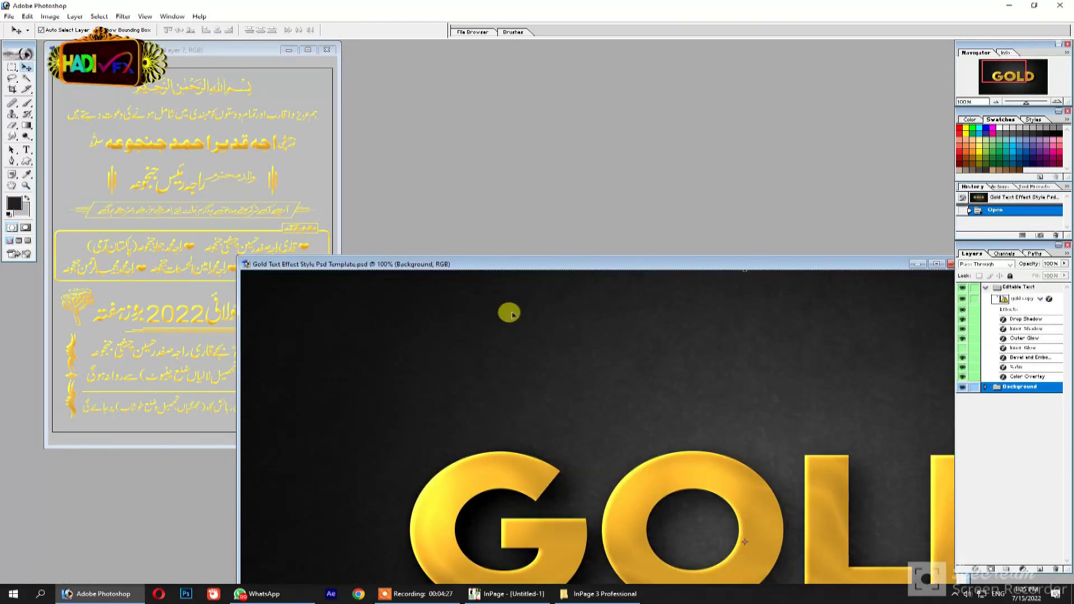
click(530, 307)
key(ctrl+z)
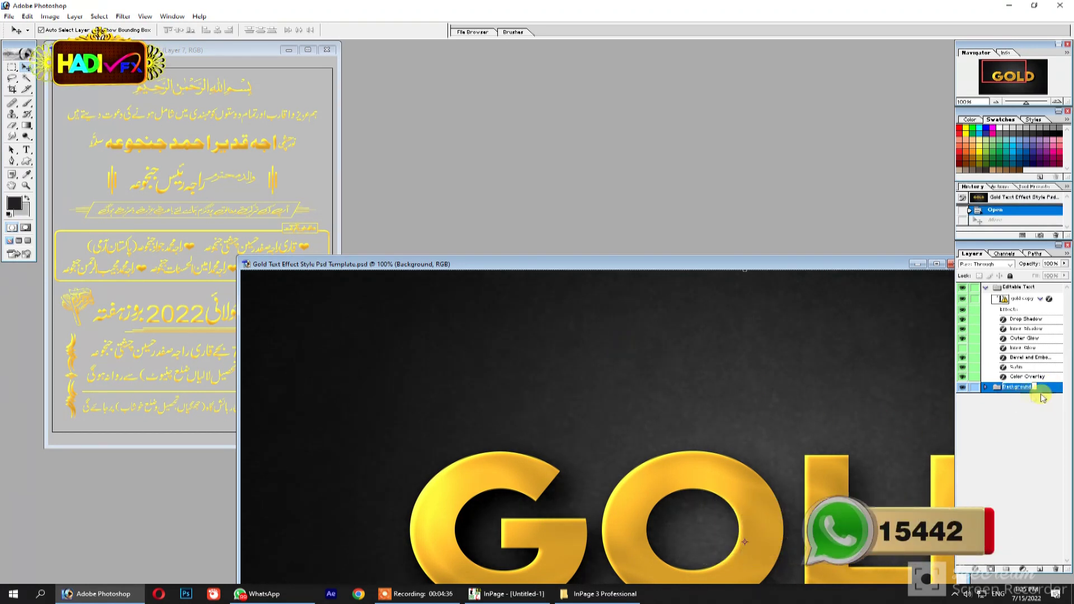
key(ctrl+a)
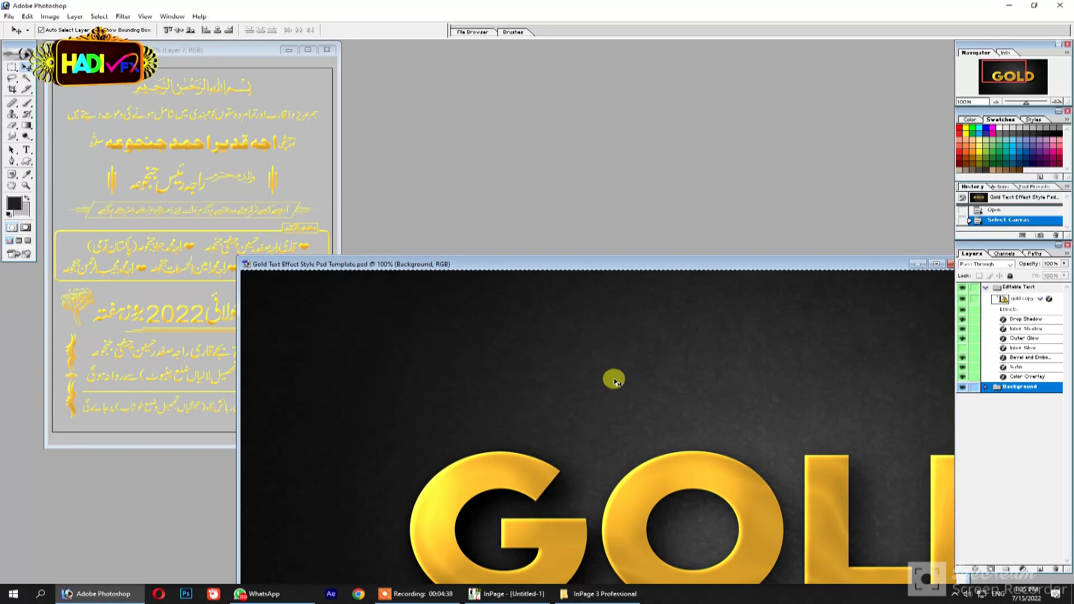
click(614, 380)
click(546, 220)
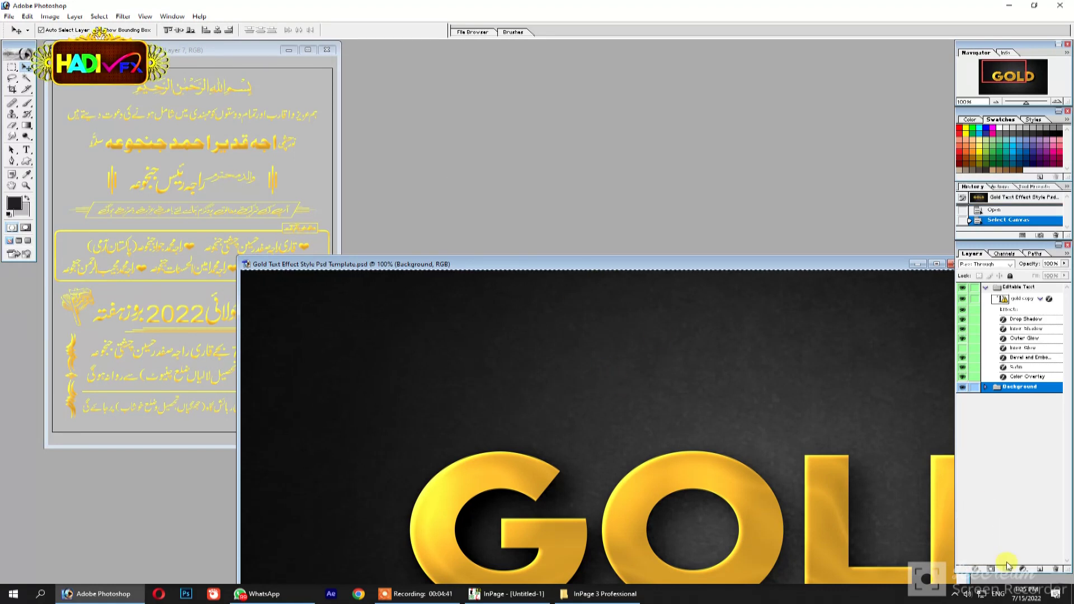
click(1041, 569)
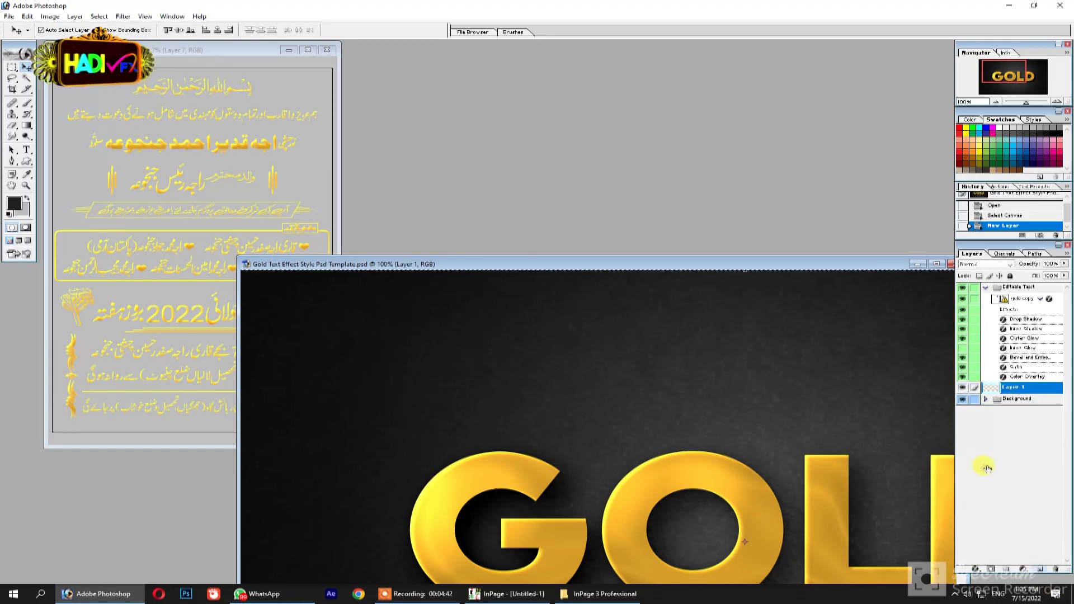
click(985, 399)
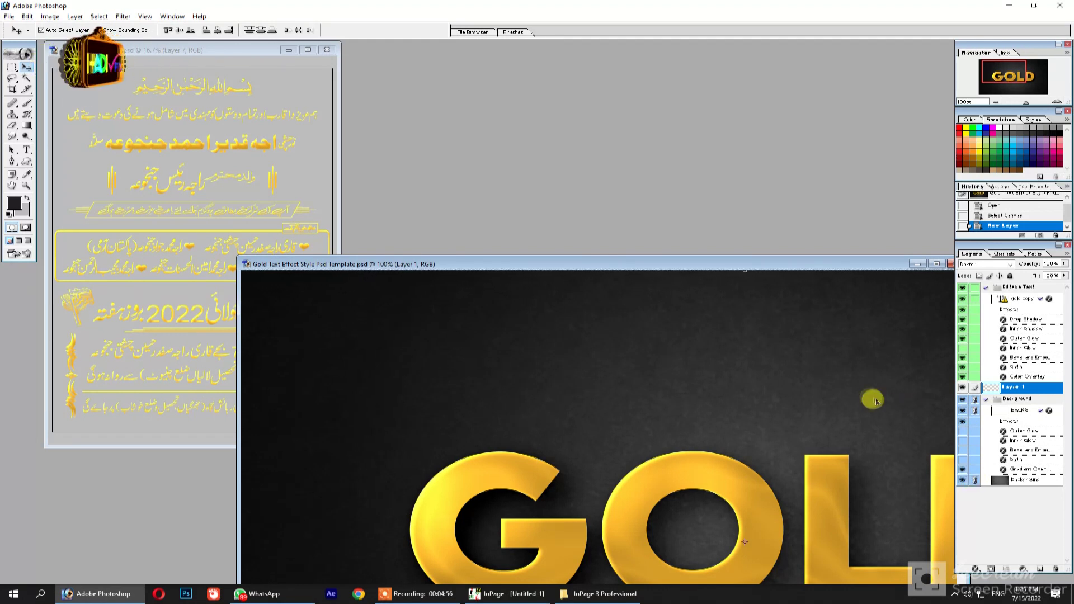
click(1024, 480)
key(m)
key(ctrl+d)
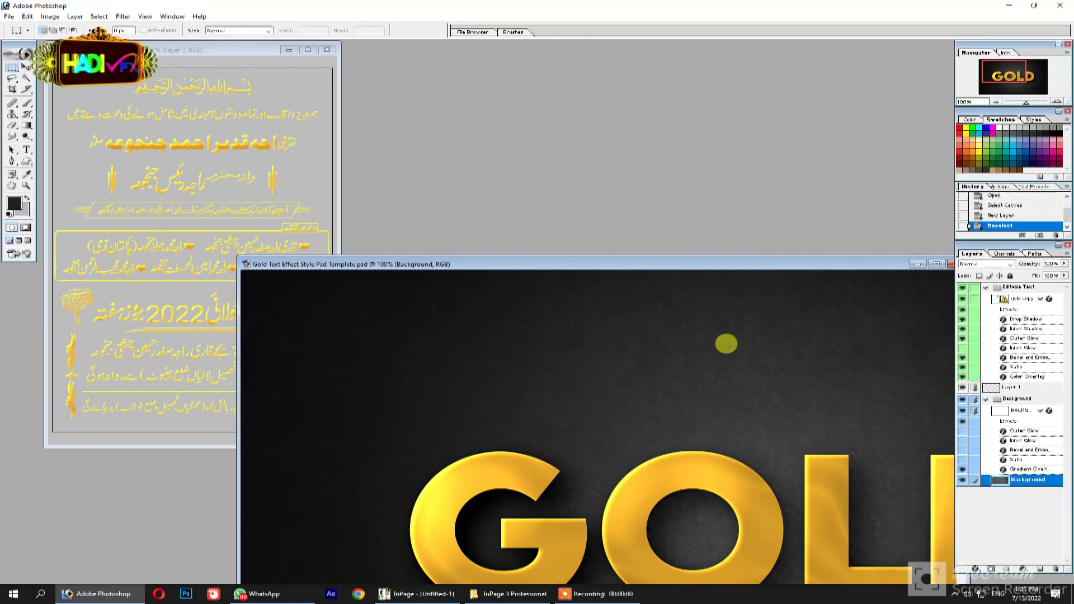
Step: Delete the Editable Text group and merge the template's remaining layers into one backdrop
double_click(1016, 288)
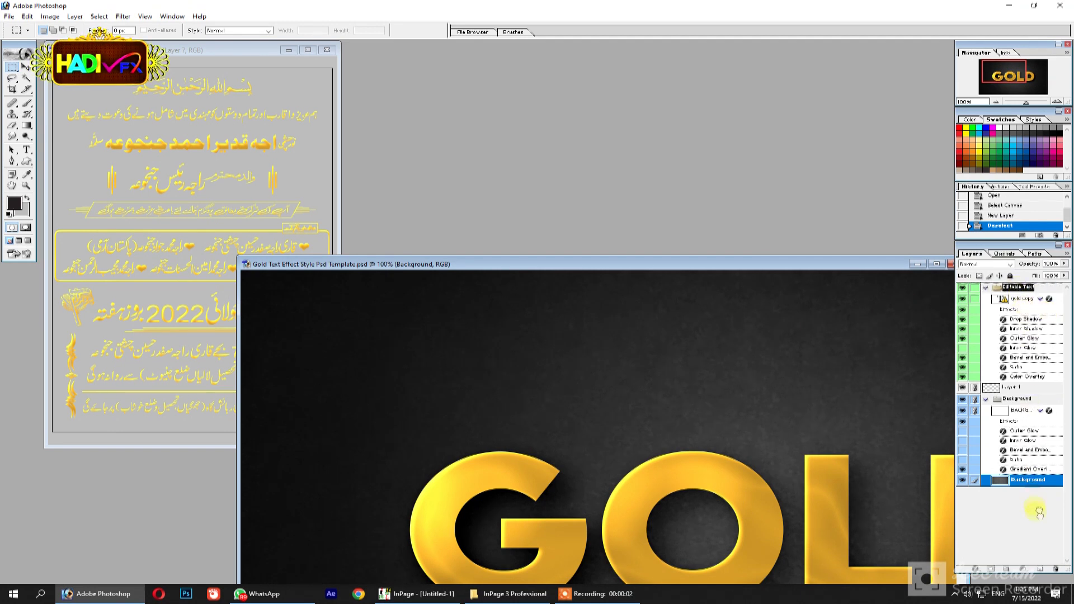
click(1056, 567)
key(ctrl+shift+e)
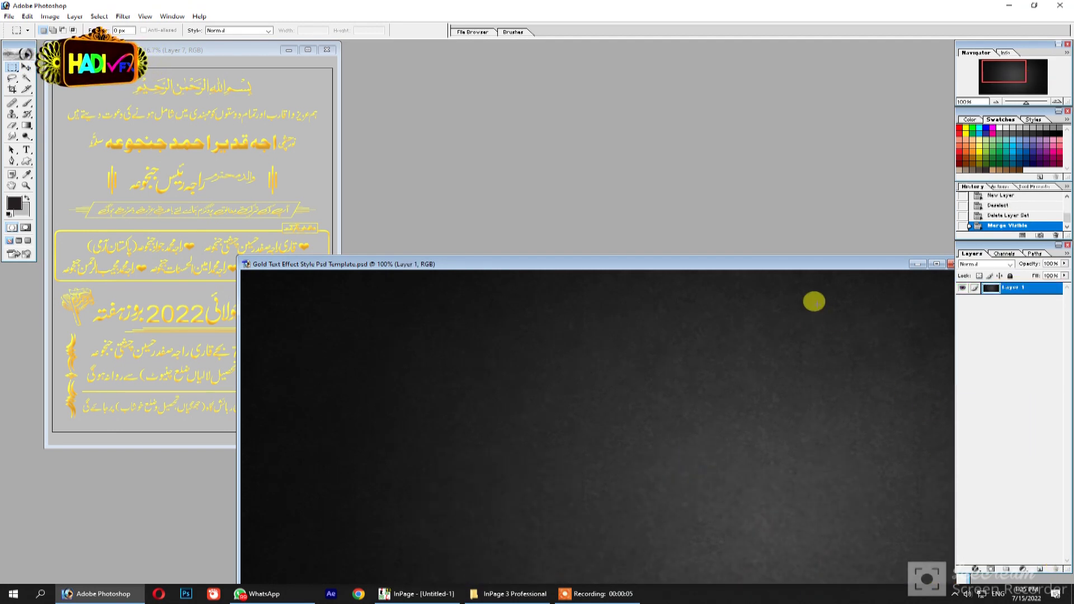
key(v)
Step: Bring the backdrop into the invitation, rotate it 90°, stretch it over the card, and place it behind the text
drag(505, 319, 276, 191)
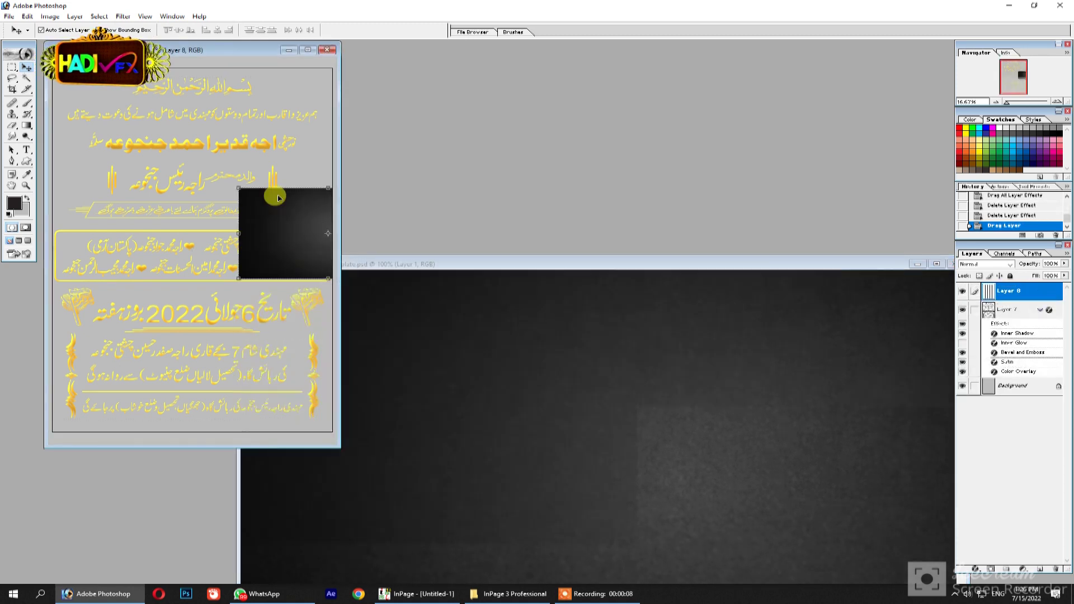
key(f)
drag(627, 244, 589, 183)
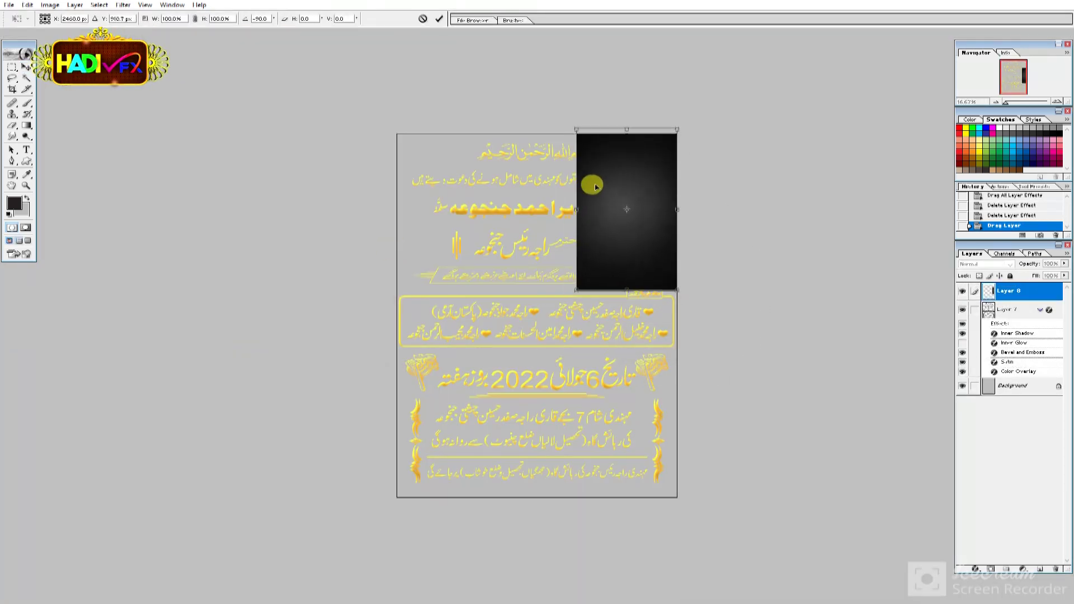
drag(590, 242, 590, 238)
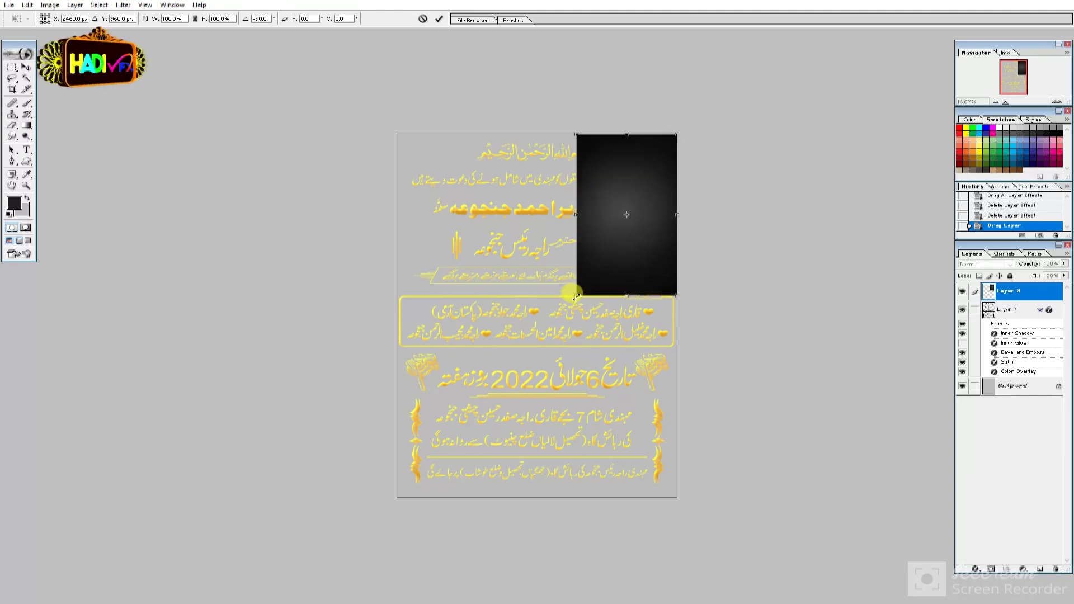
drag(576, 295, 396, 497)
key(Return)
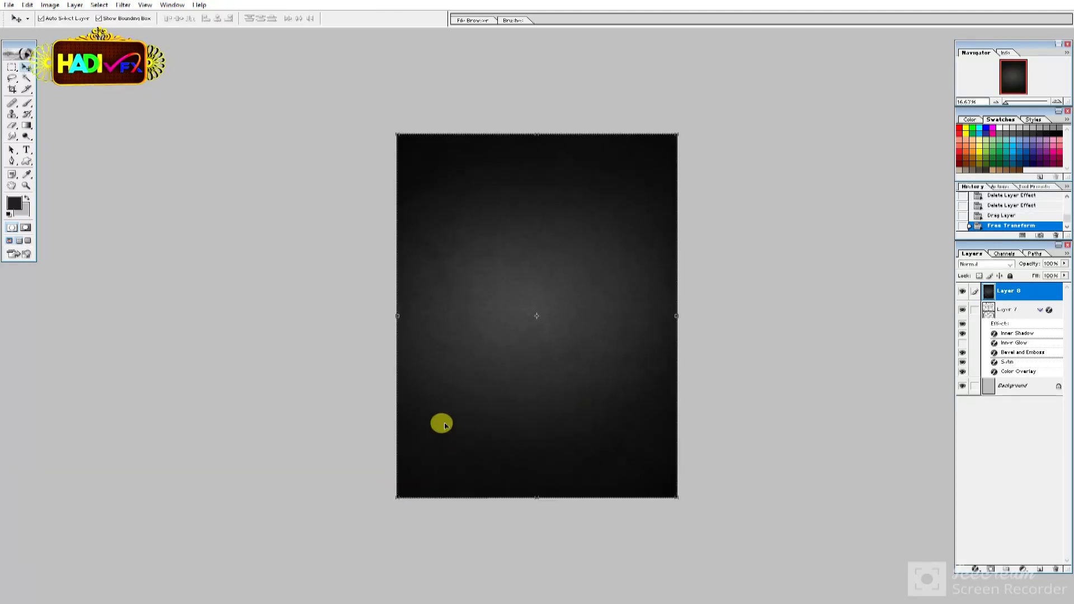
key(ctrl+0)
key(ctrl+bracketleft)
Step: Darken the textured backdrop by lowering its Hue/Saturation lightness
key(ctrl+0)
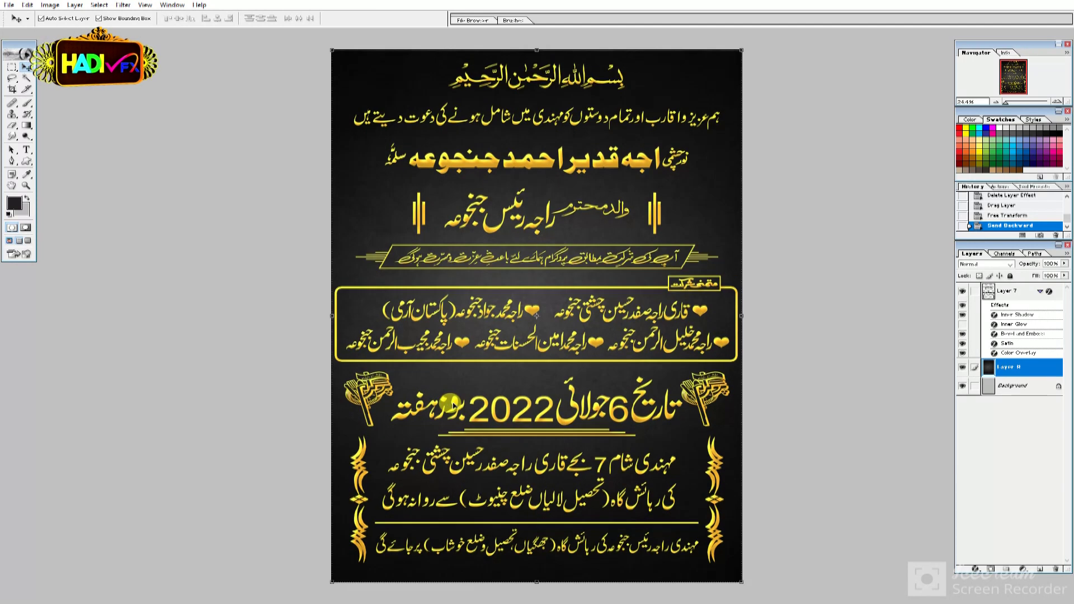
key(i)
key(ctrl+u)
drag(250, 431, 229, 431)
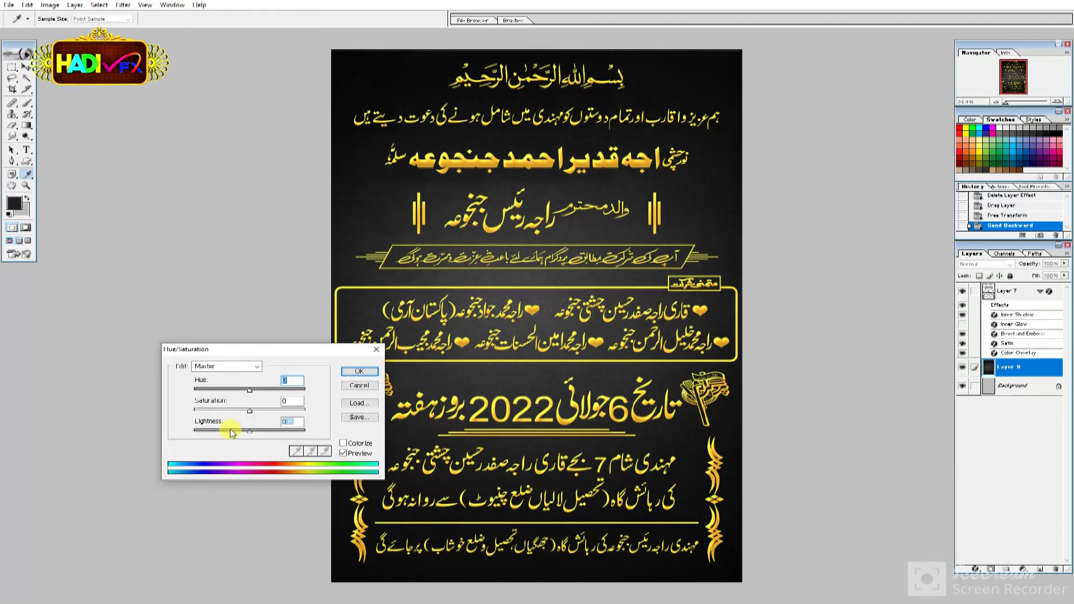
key(Return)
key(v)
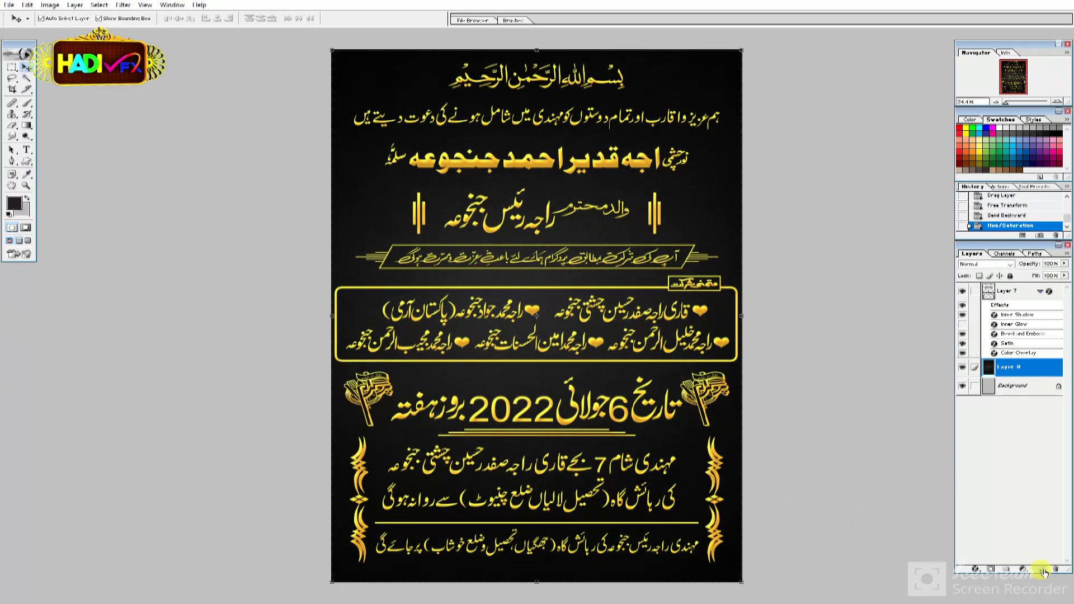
Step: Paint dark red on a new layer, try its blend modes, and merge it into the backdrop
click(1041, 569)
key(b)
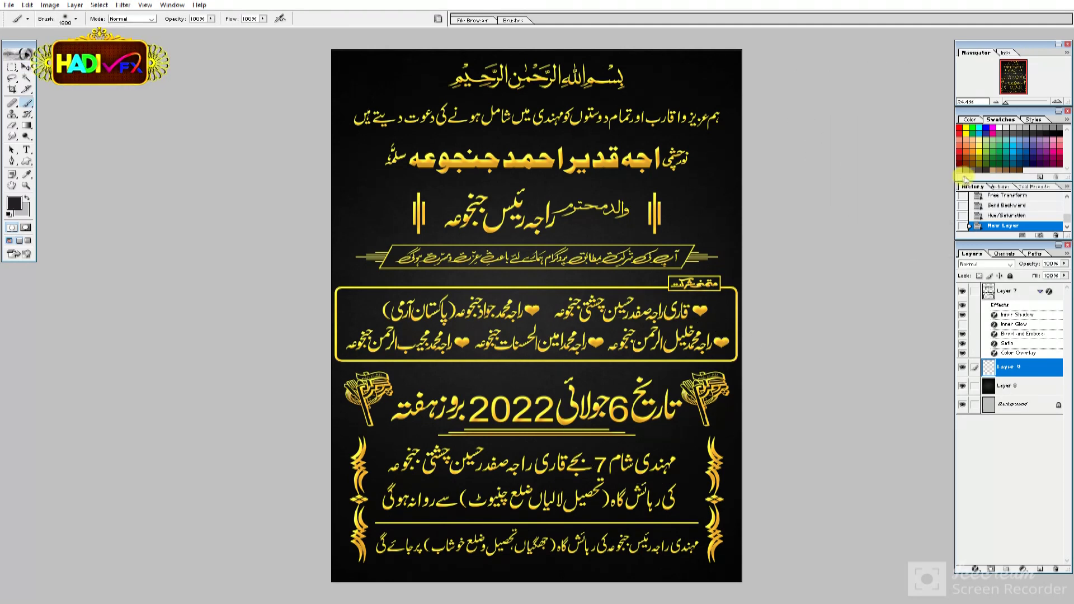
click(960, 162)
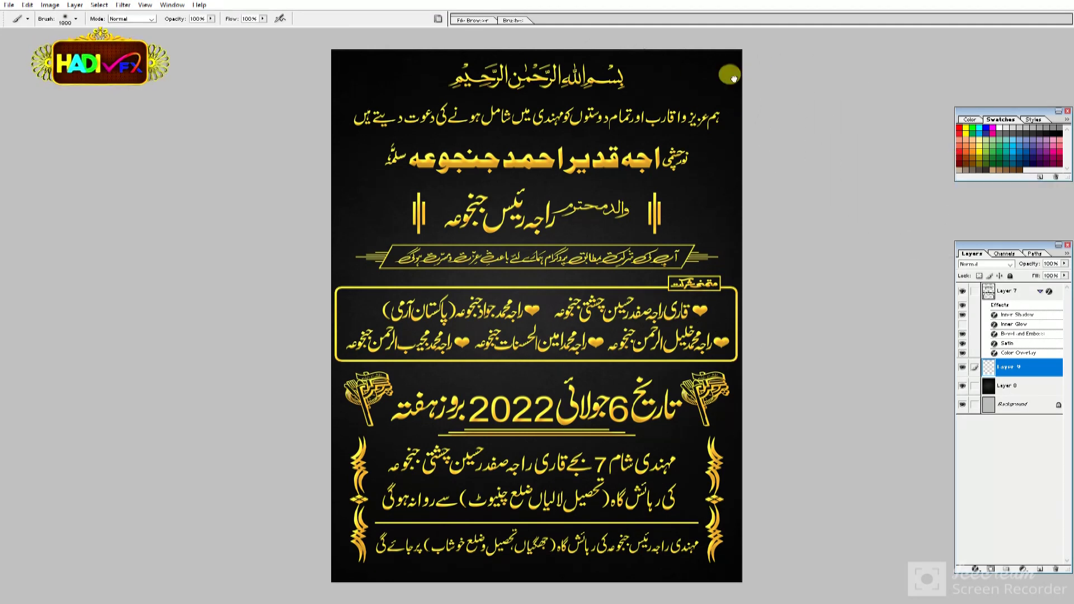
mouse_move(727, 90)
mouse_down()
mouse_move(341, 293)
mouse_move(727, 89)
mouse_up()
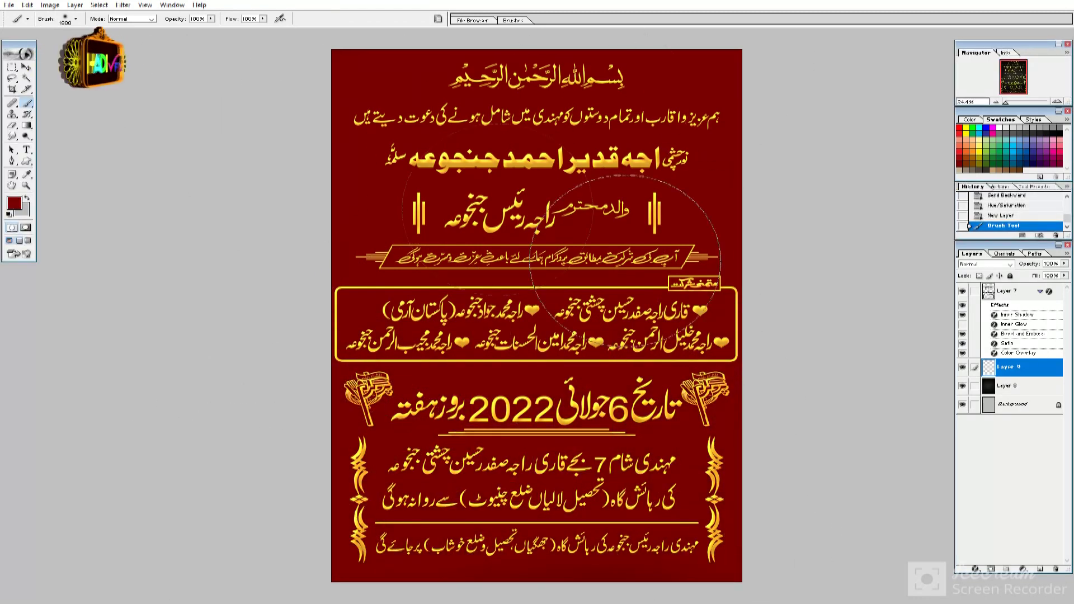
drag(727, 89, 739, 391)
click(976, 264)
key(Down)
key(Down)
key(Down)
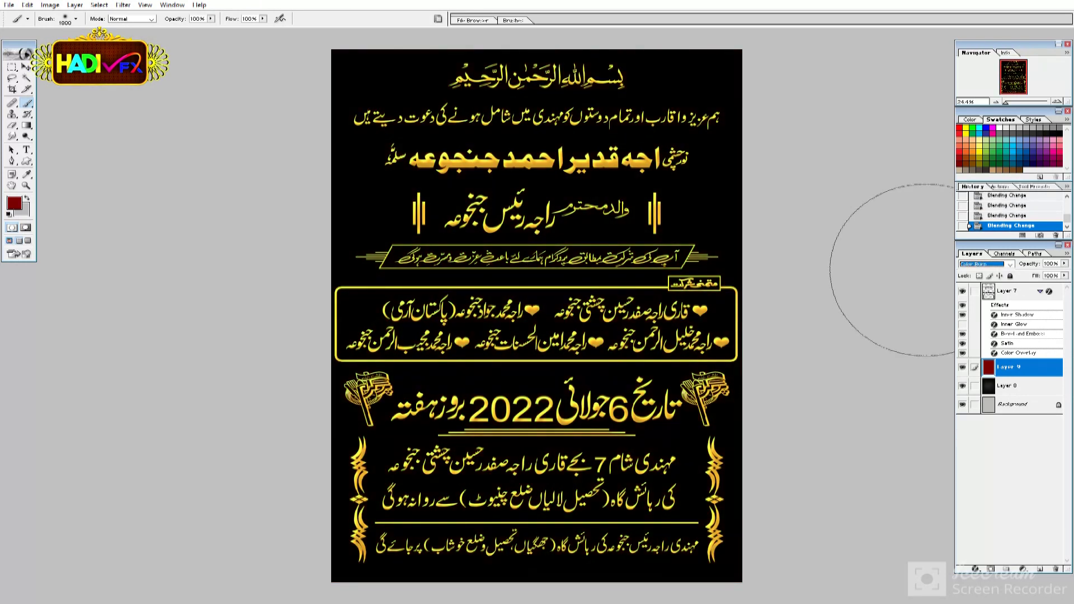
key(Down)
key(Down)
key(Down)
key(Down)
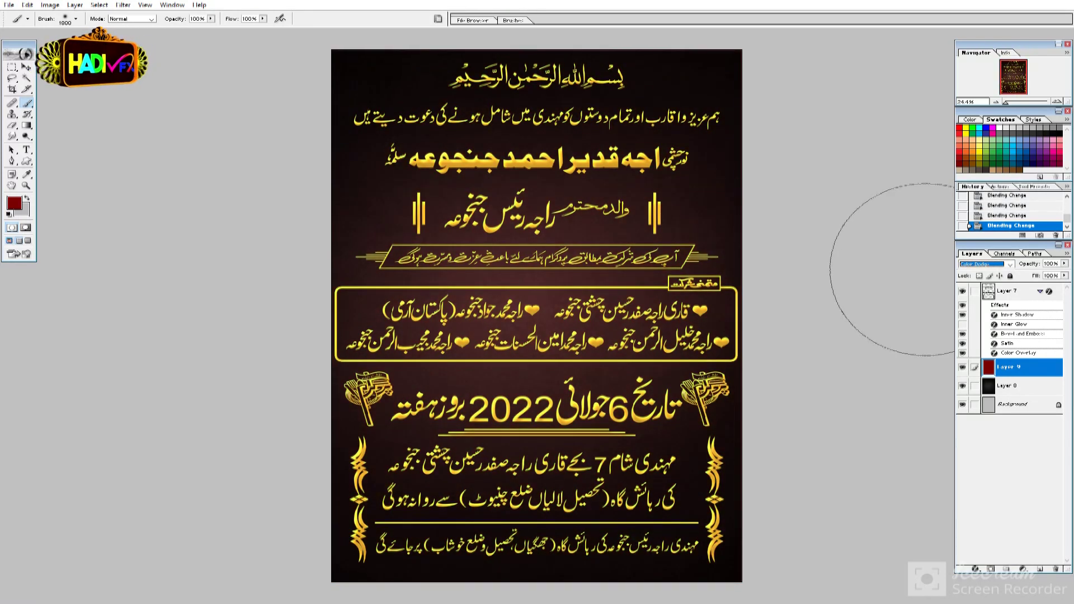
key(ctrl+e)
key(ctrl+e)
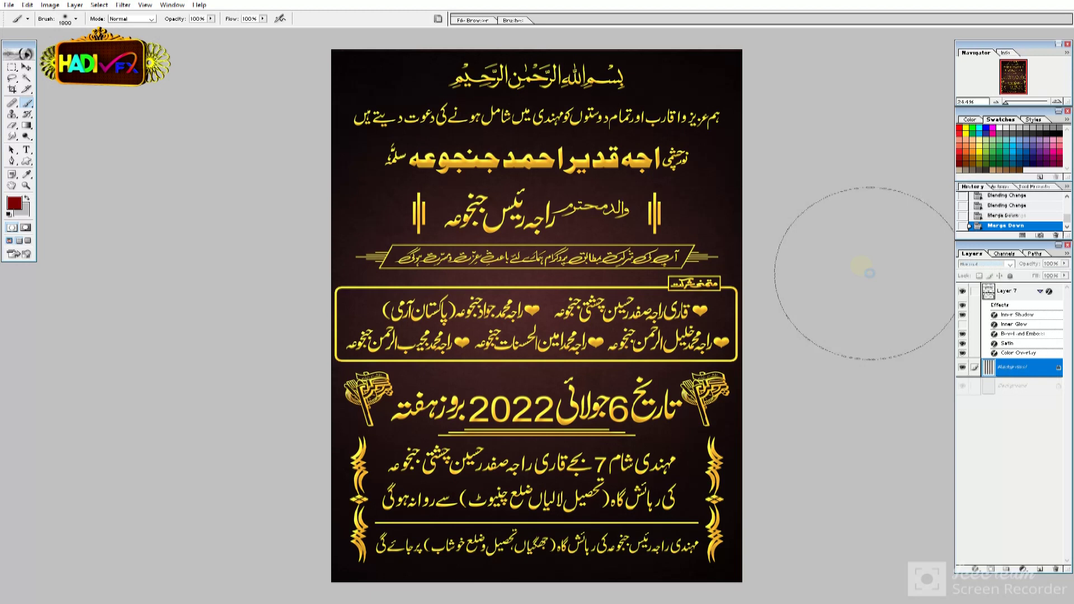
Step: Turn the backdrop navy with Hue/Saturation: lightness -30 and a hue shift from red to blue
key(ctrl+u)
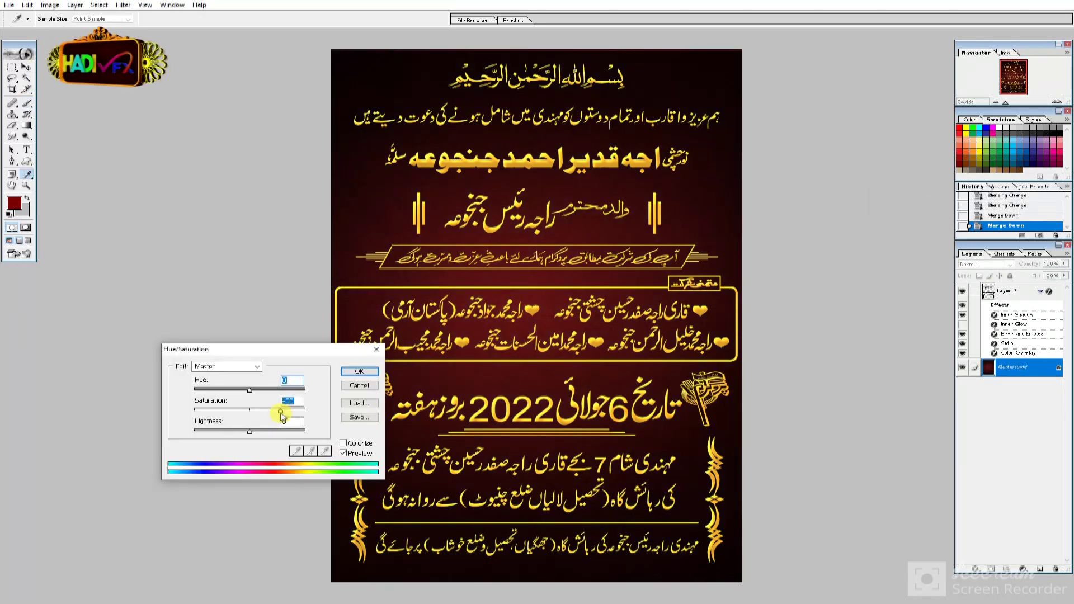
drag(245, 430, 233, 431)
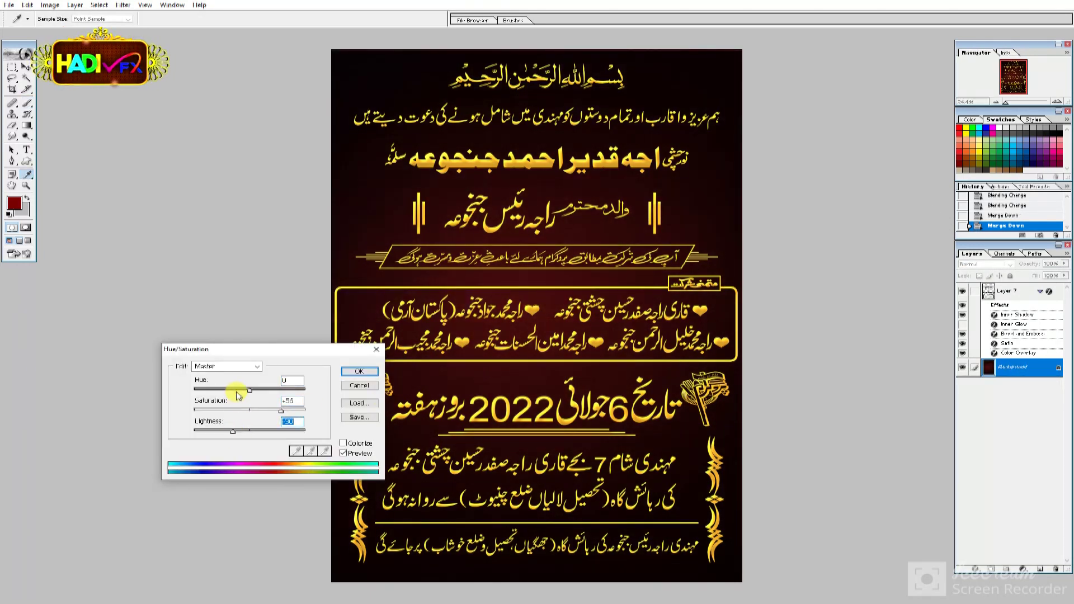
drag(234, 394, 210, 399)
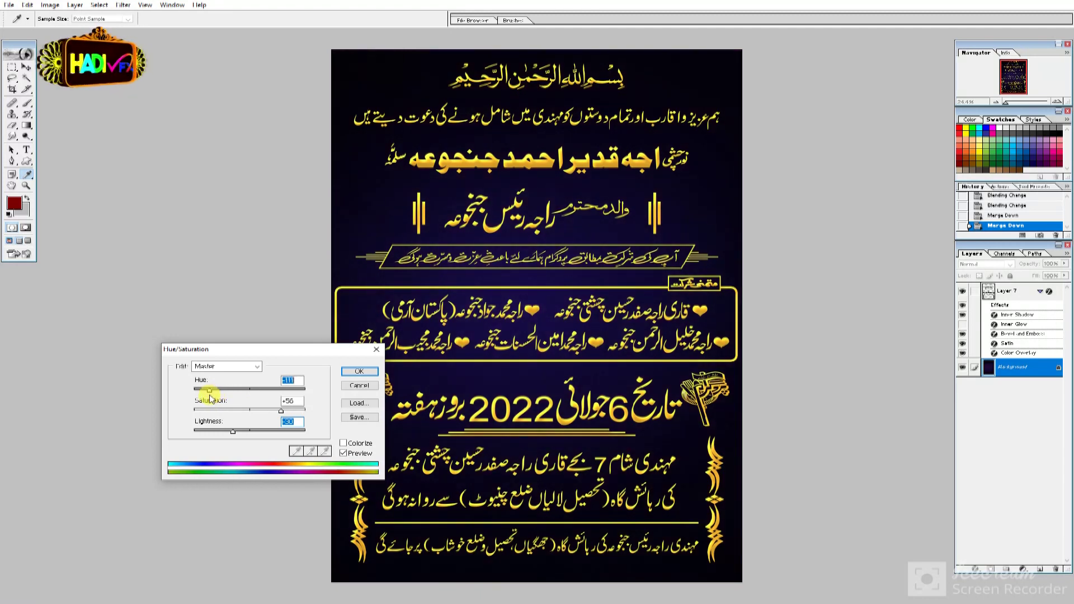
key(Return)
key(z)
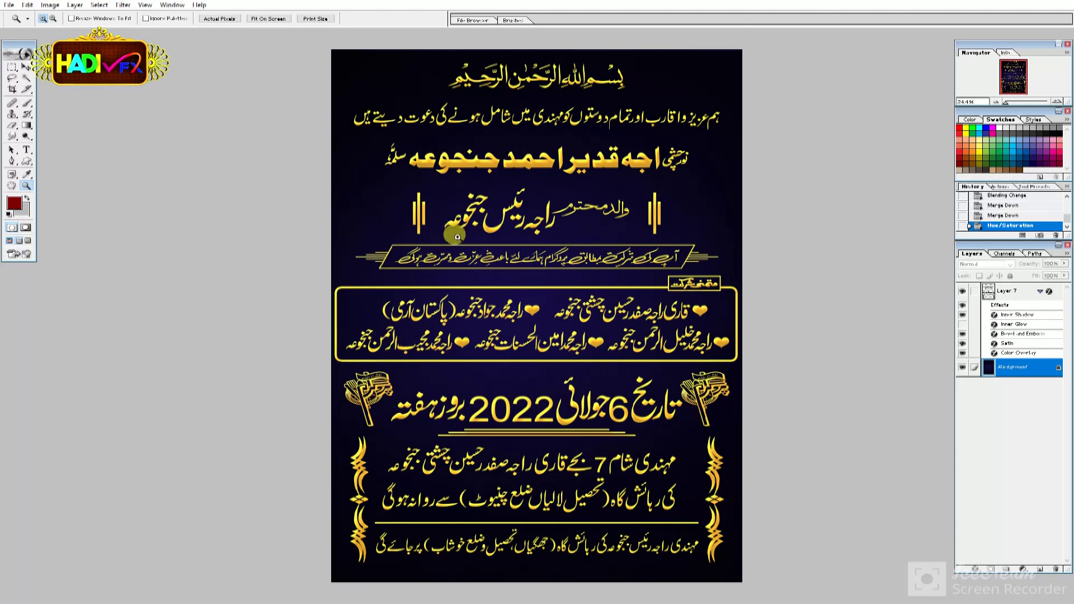
Step: Save the card as a layered PSD via Shift+Ctrl+S, overwriting the earlier saved file
key(ctrl+shift+s)
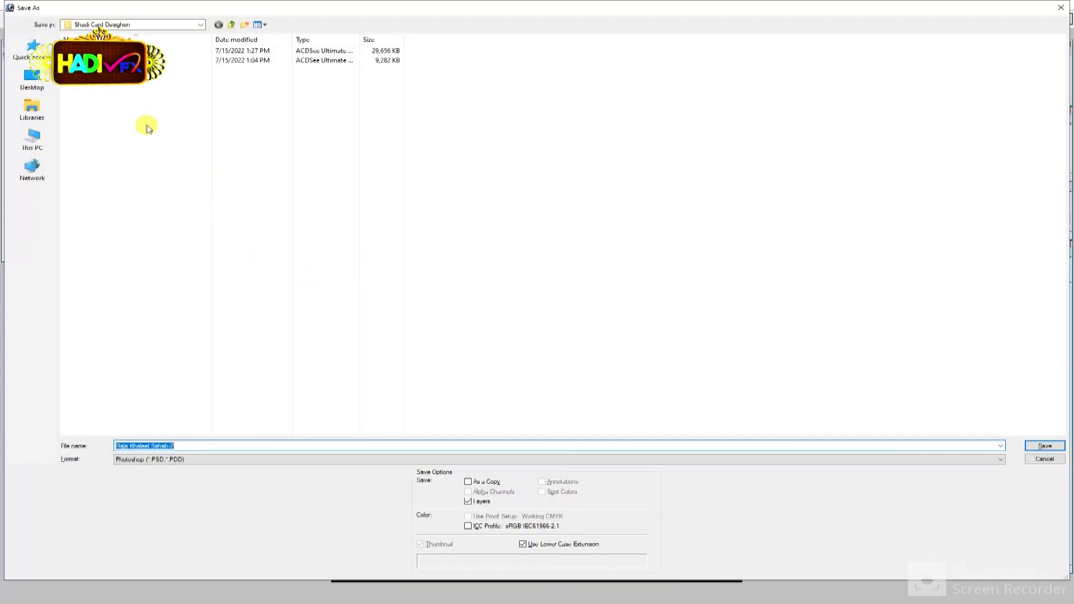
key(Return)
key(Return)
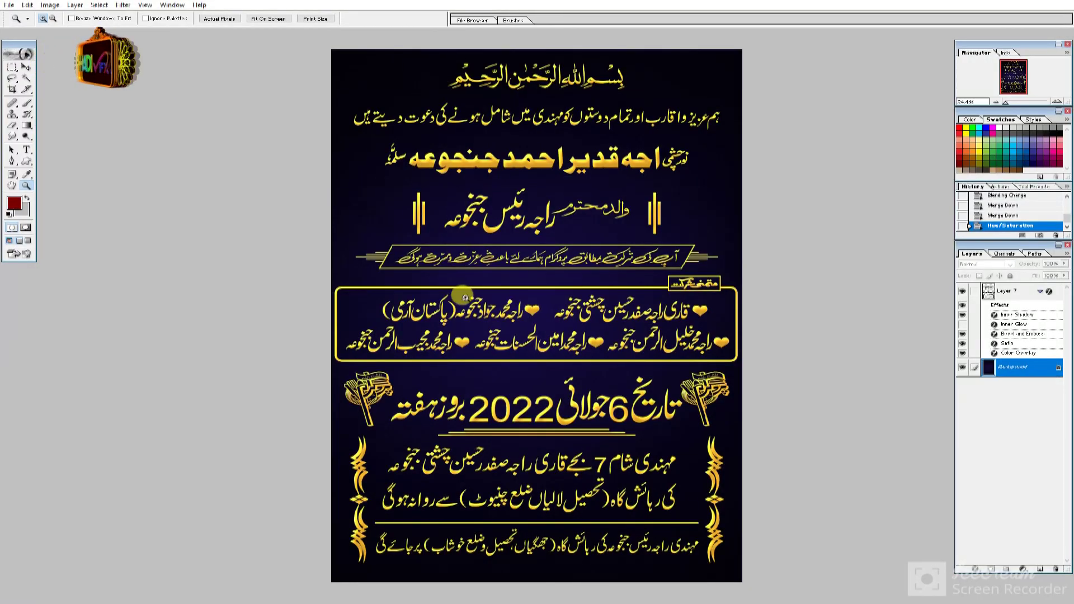
key(m)
drag(341, 291, 723, 353)
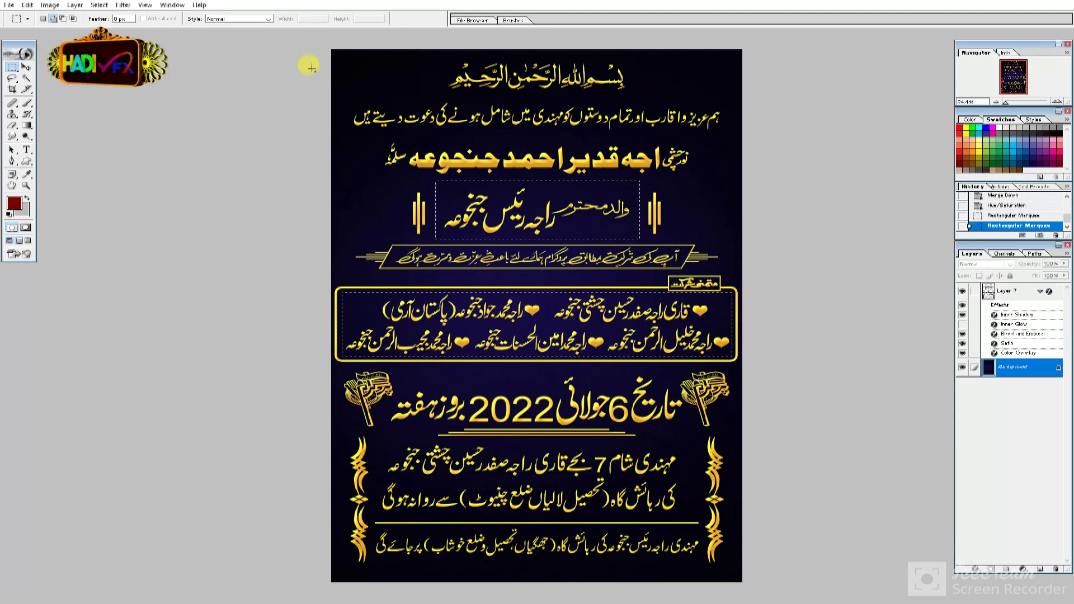
drag(310, 90, 784, 185)
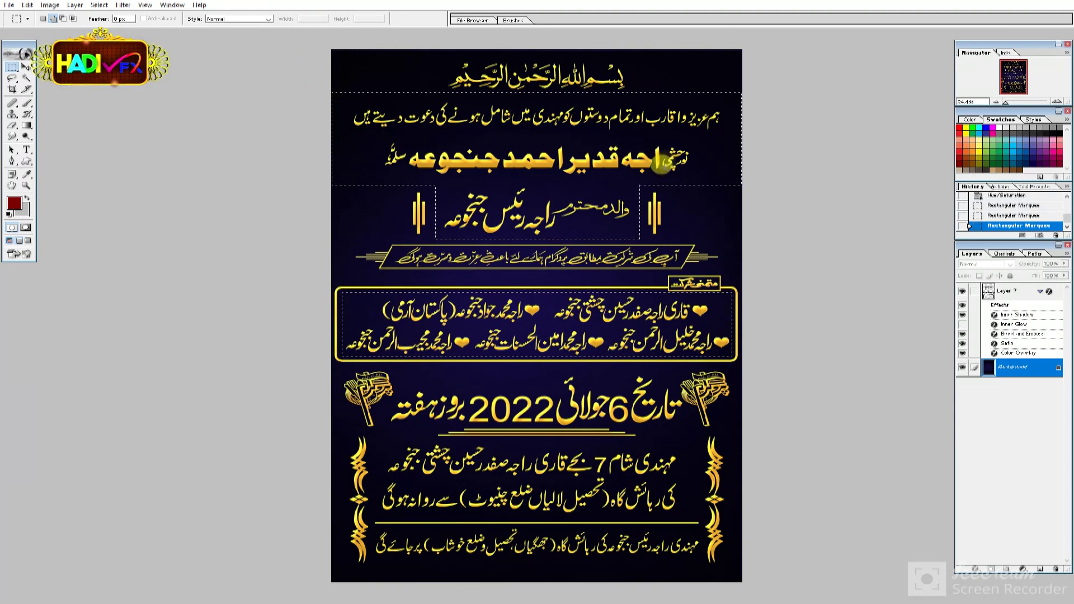
drag(383, 403, 402, 411)
click(419, 407)
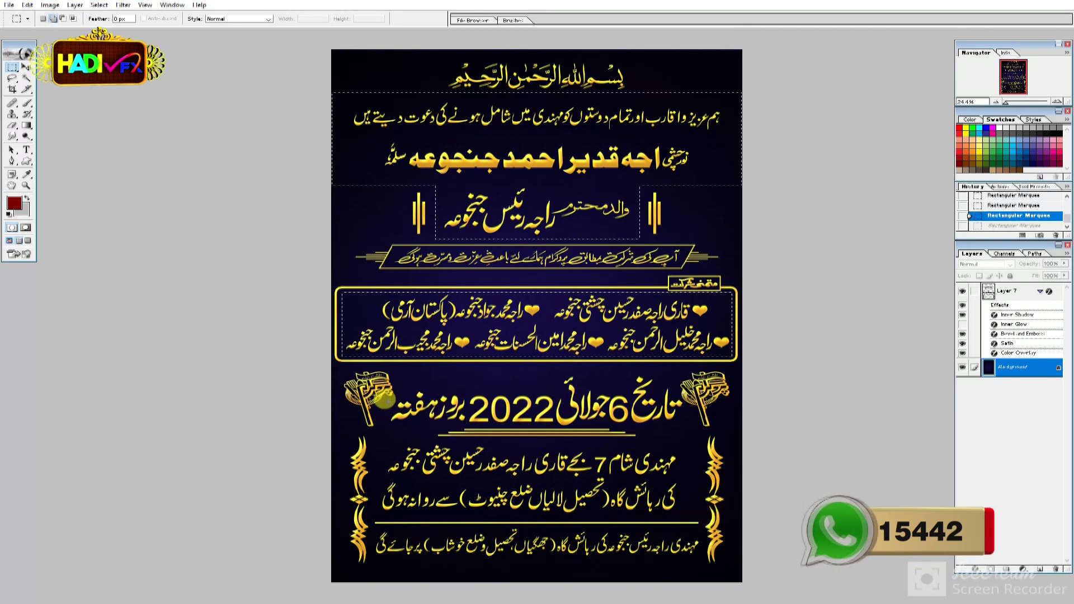
Step: Duplicate Layer 7, merge the copy with its effects, then duplicate the merged text again
key(ctrl+z)
drag(364, 394, 399, 428)
click(411, 387)
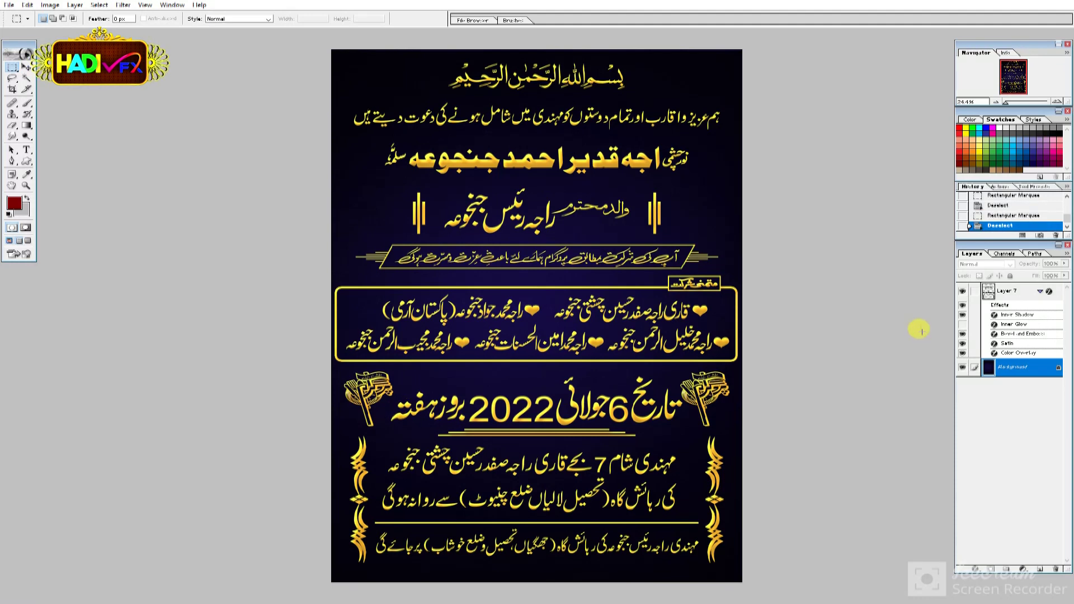
click(991, 305)
key(ctrl+j)
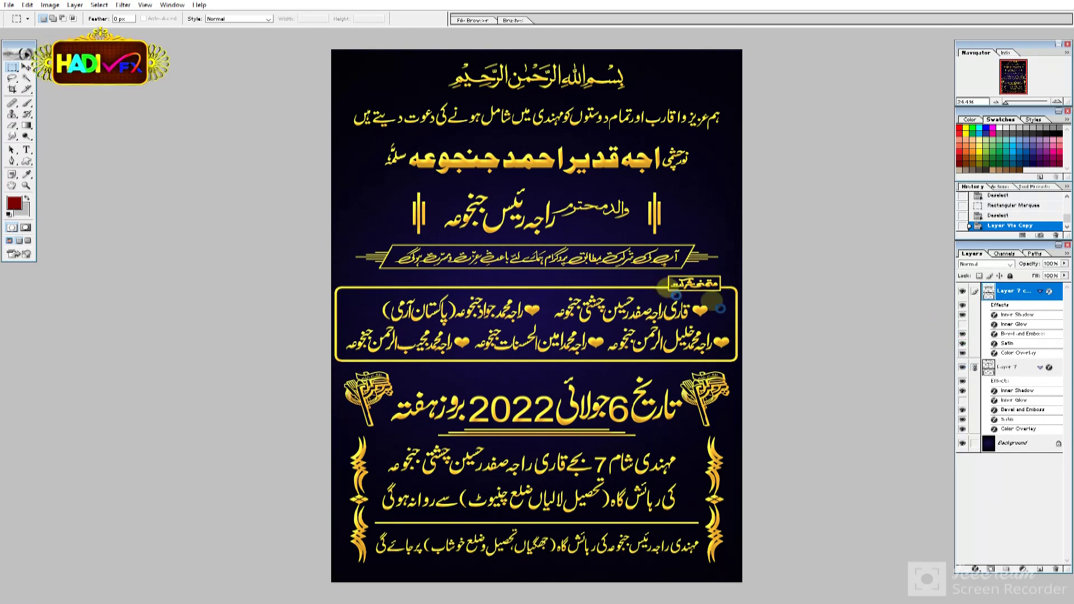
key(ctrl+e)
key(ctrl+j)
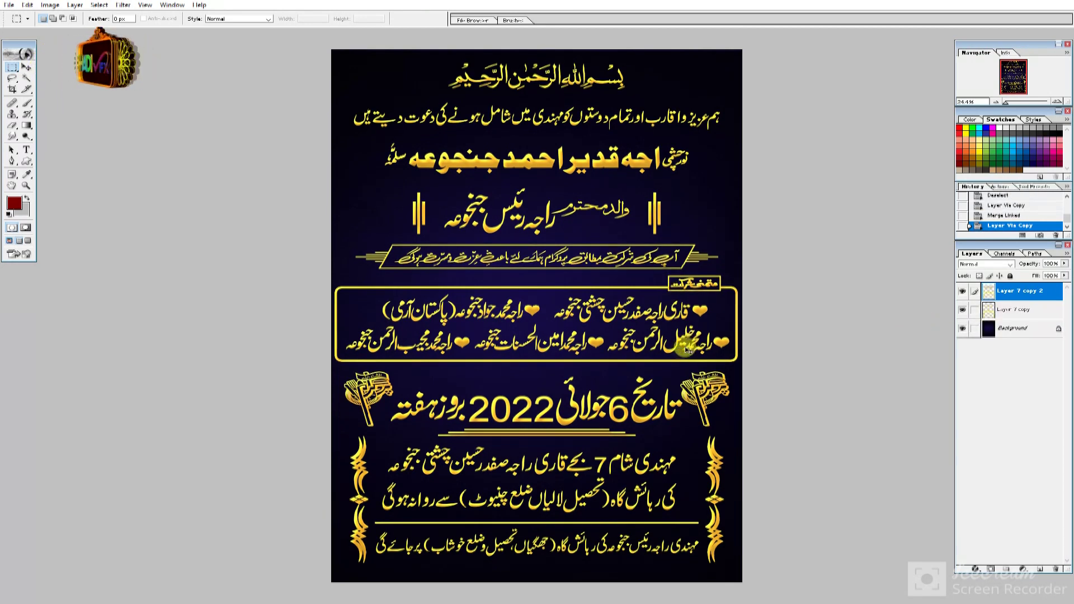
Step: Shift the top text copy's hue to about -27 so lettering and ornaments turn orange
key(ctrl+u)
mouse_move(259, 391)
mouse_down()
mouse_move(305, 391)
mouse_move(238, 391)
mouse_up()
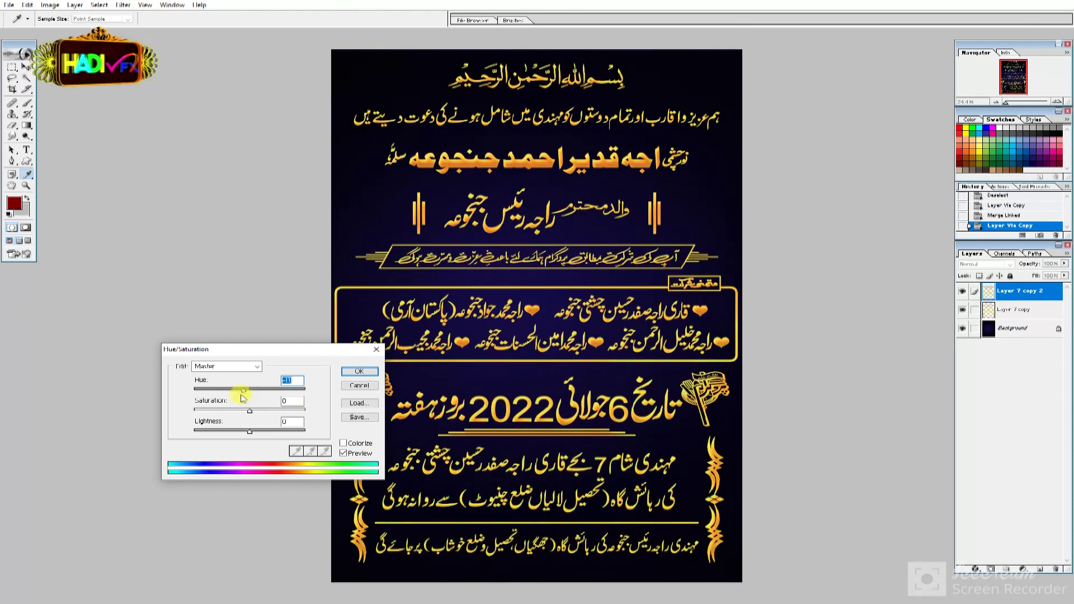
key(Return)
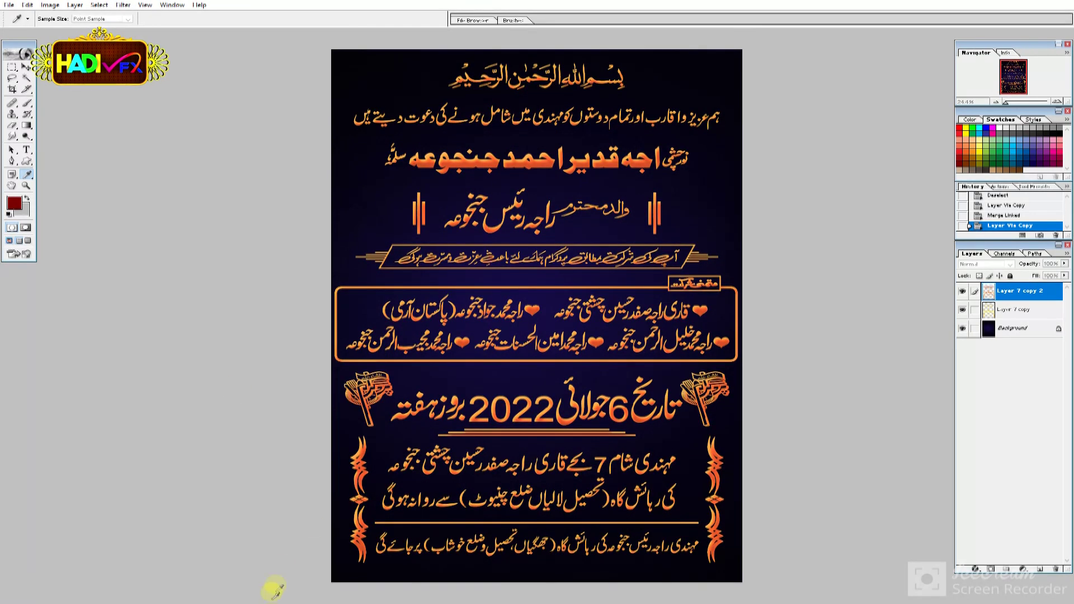
key(super)
click(108, 587)
key(ctrl+u)
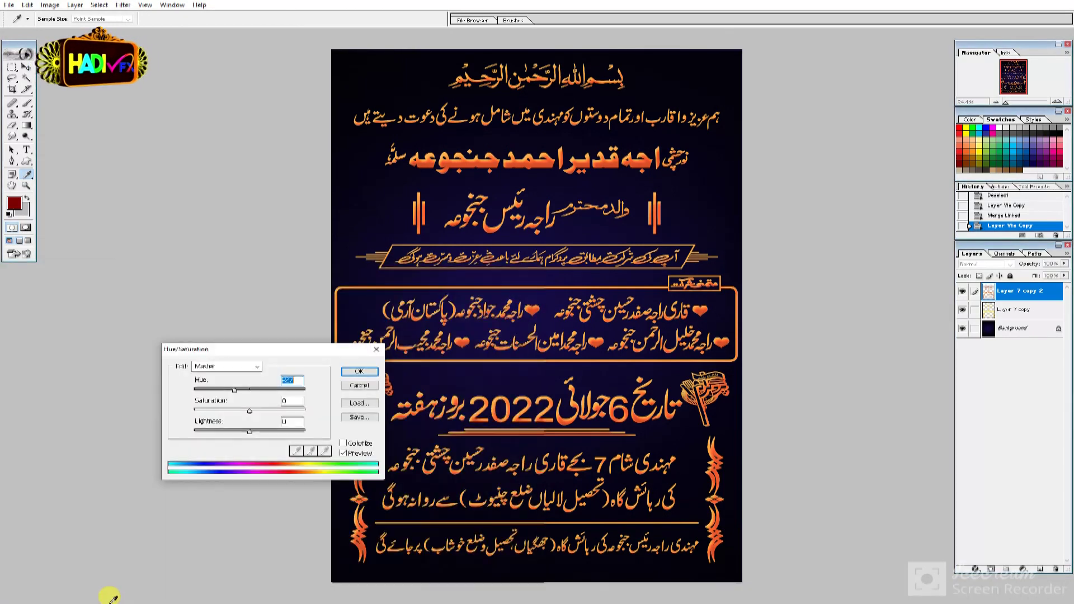
click(354, 372)
key(z)
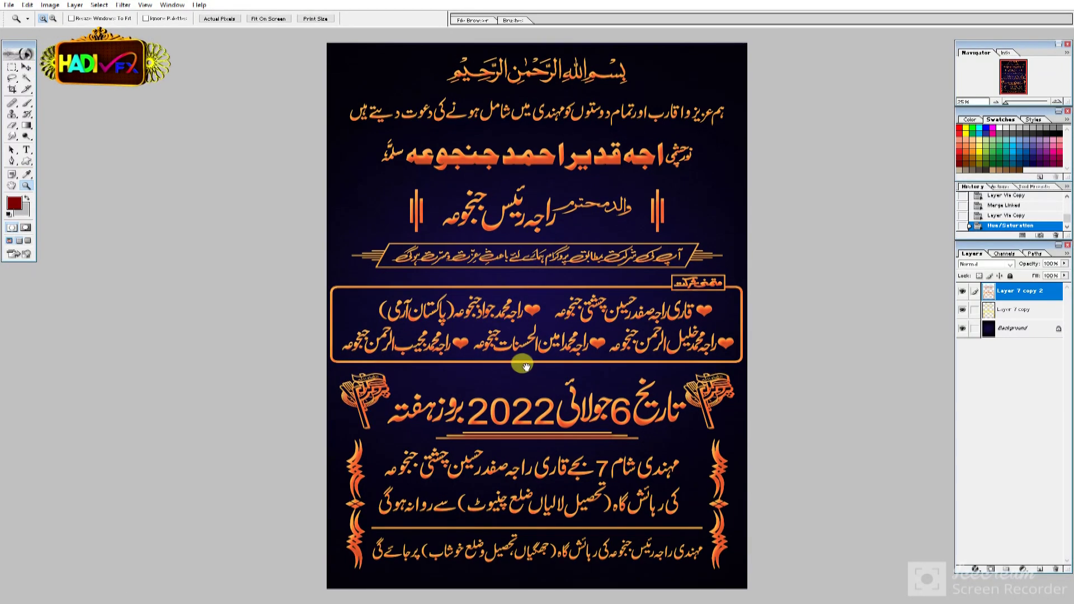
click(523, 361)
Step: Clear the orange copy over the names list and its label to reveal the gold text
key(v)
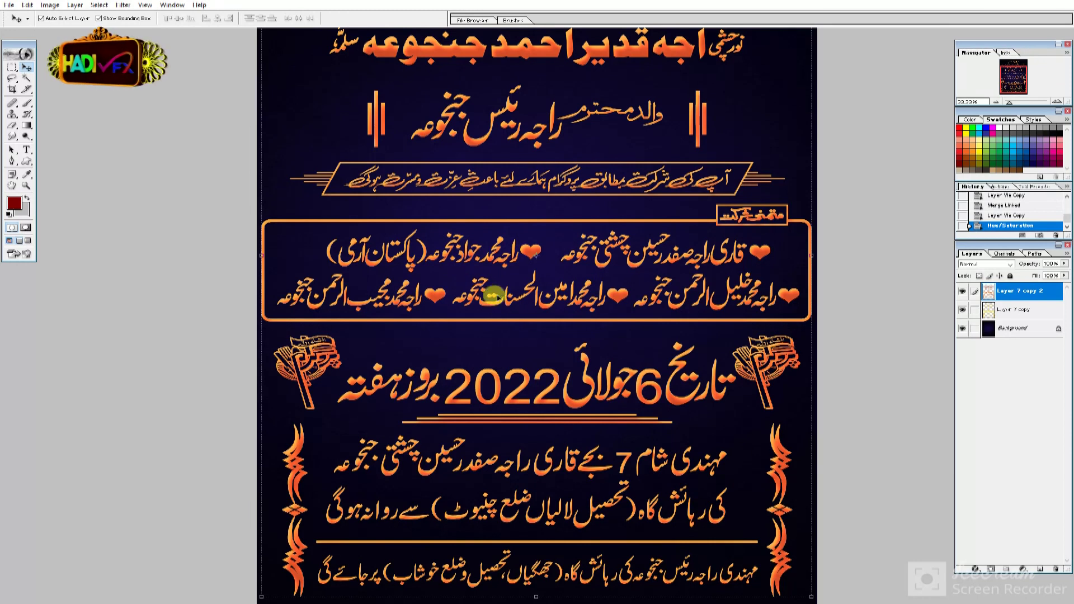
key(m)
drag(289, 225, 802, 312)
drag(669, 203, 803, 229)
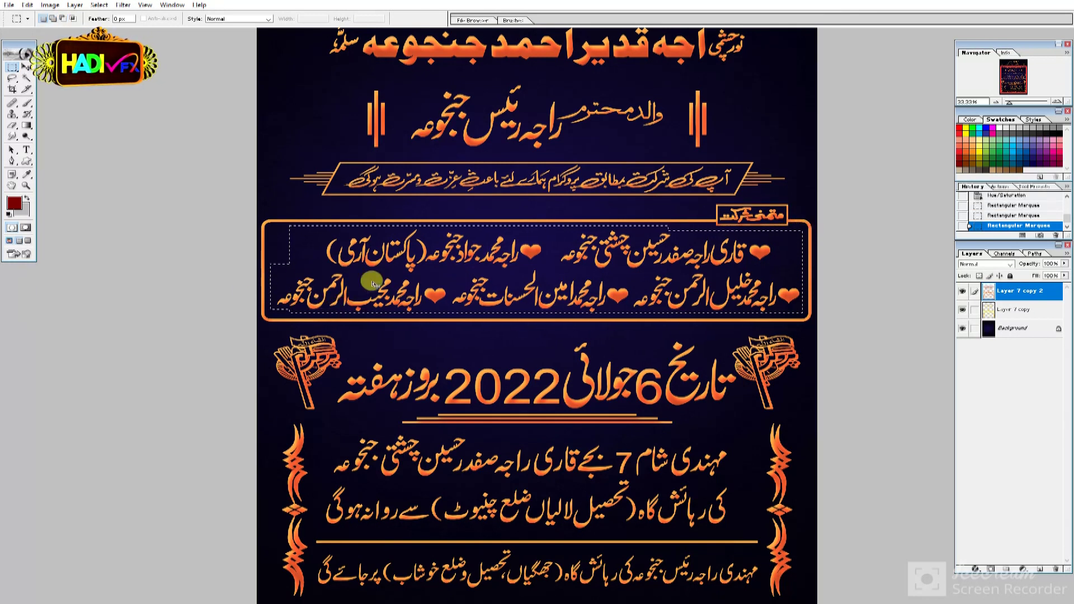
key(Delete)
key(ctrl+d)
scroll(350, 364, down, 1)
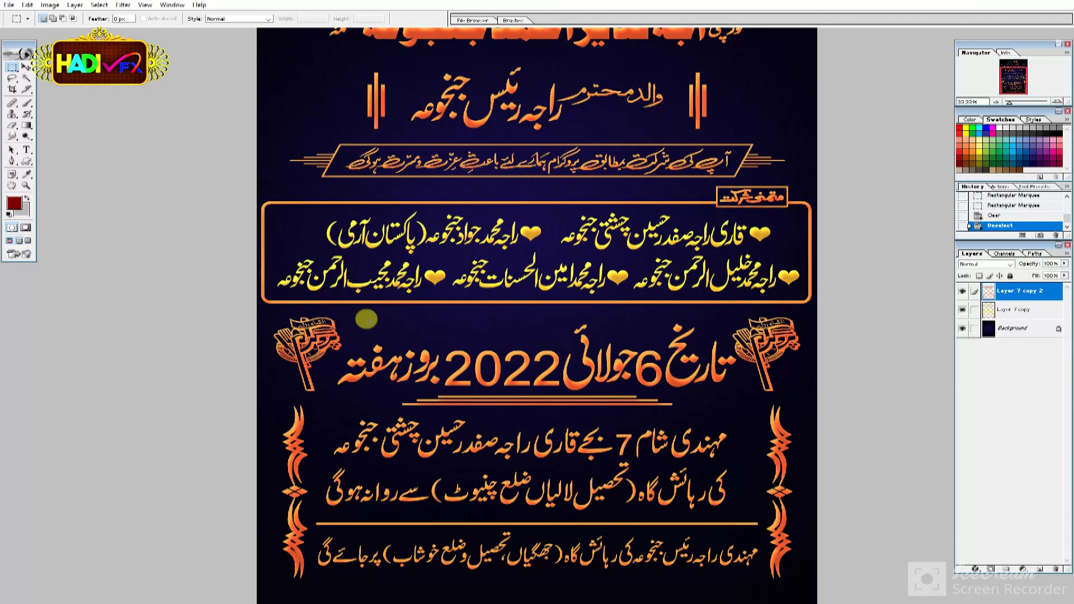
Step: Clear the orange copy over the 2022 date line and lower text lines so they show gold
drag(468, 335, 732, 420)
key(ctrl+z)
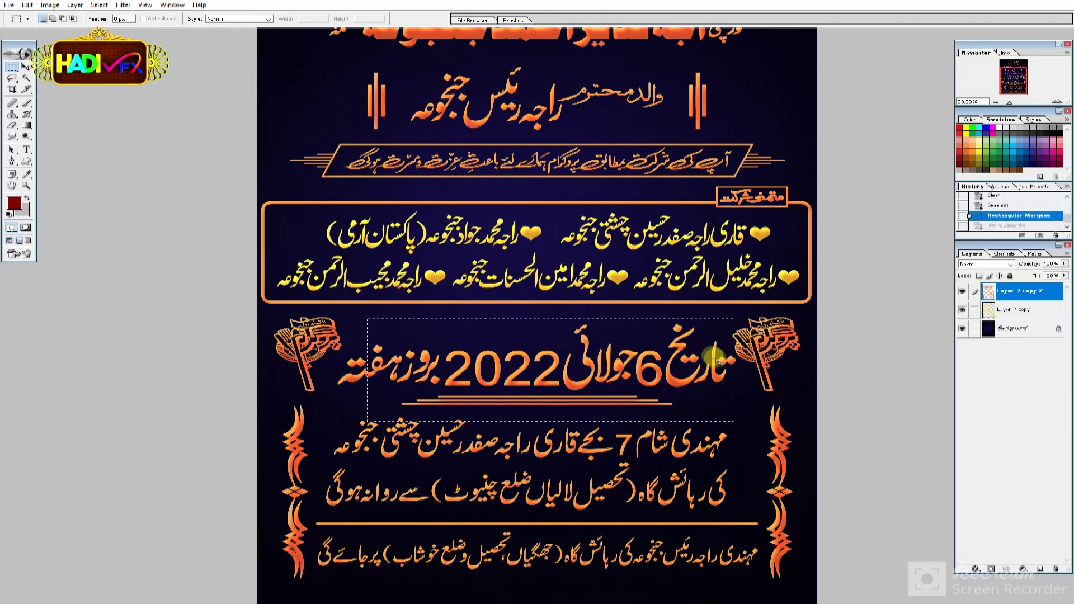
drag(729, 368, 724, 360)
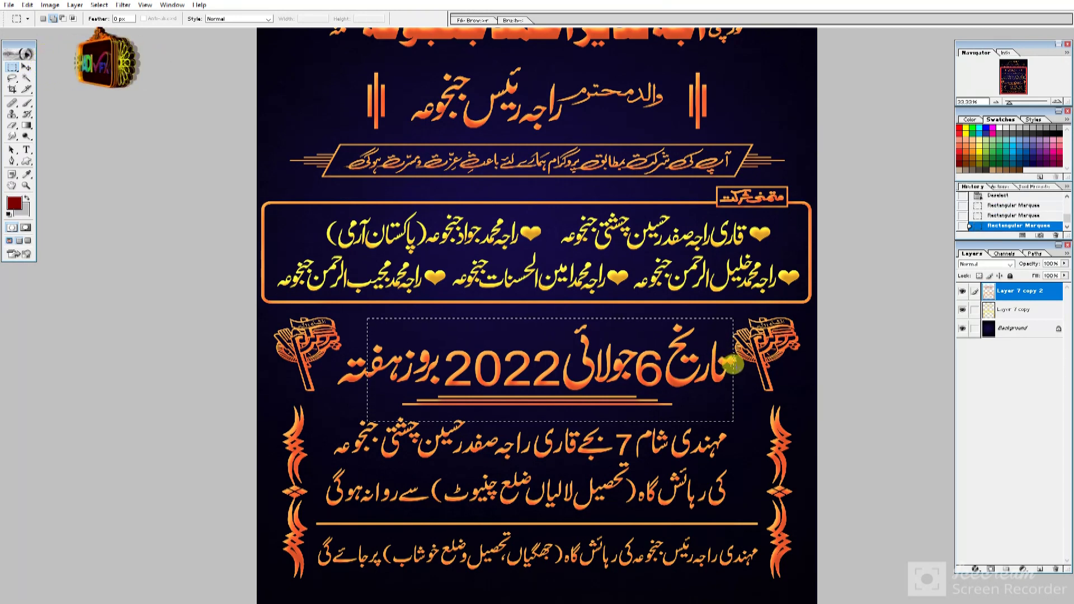
drag(329, 353, 393, 403)
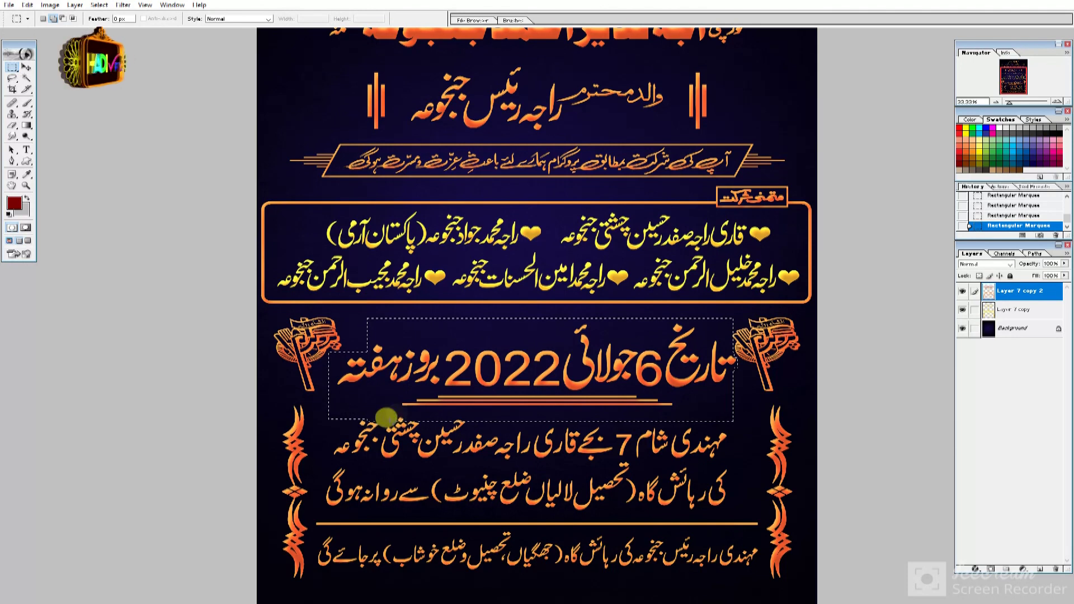
drag(319, 407, 740, 513)
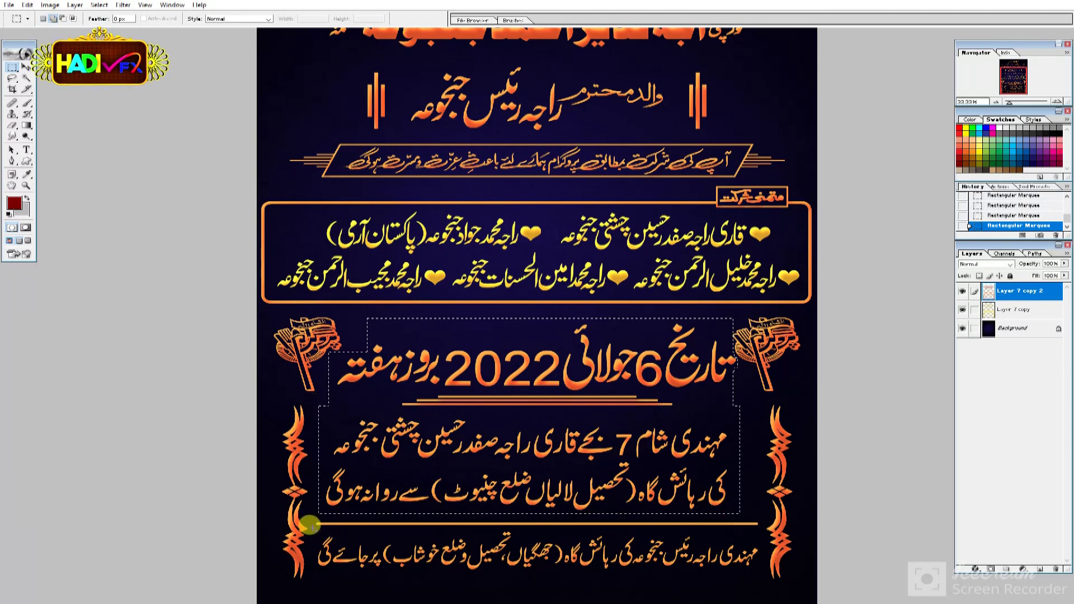
drag(410, 564, 697, 598)
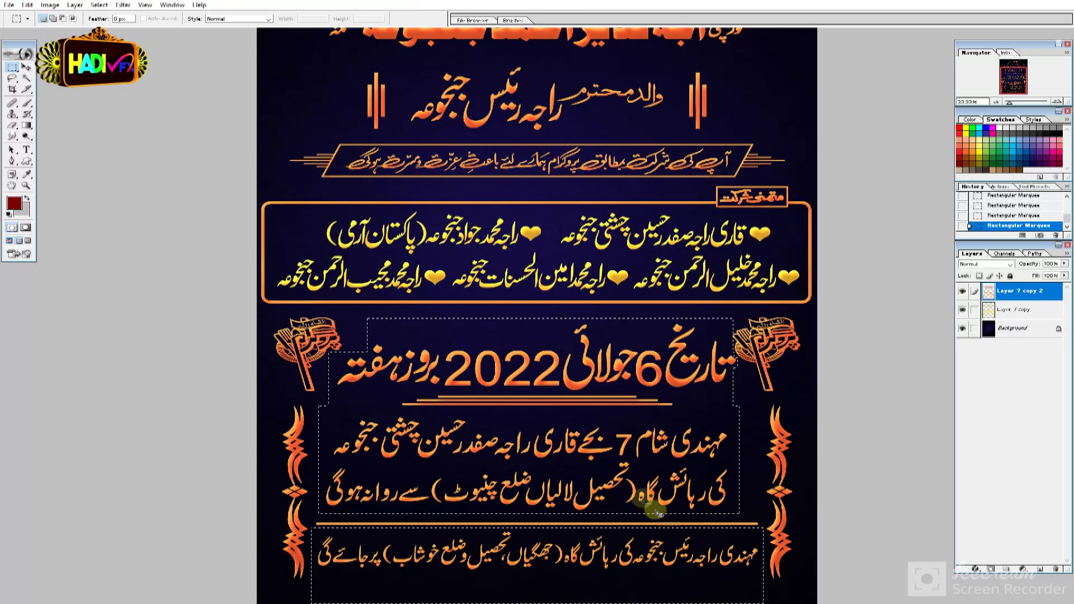
key(Delete)
key(ctrl+d)
scroll(497, 233, up, 2)
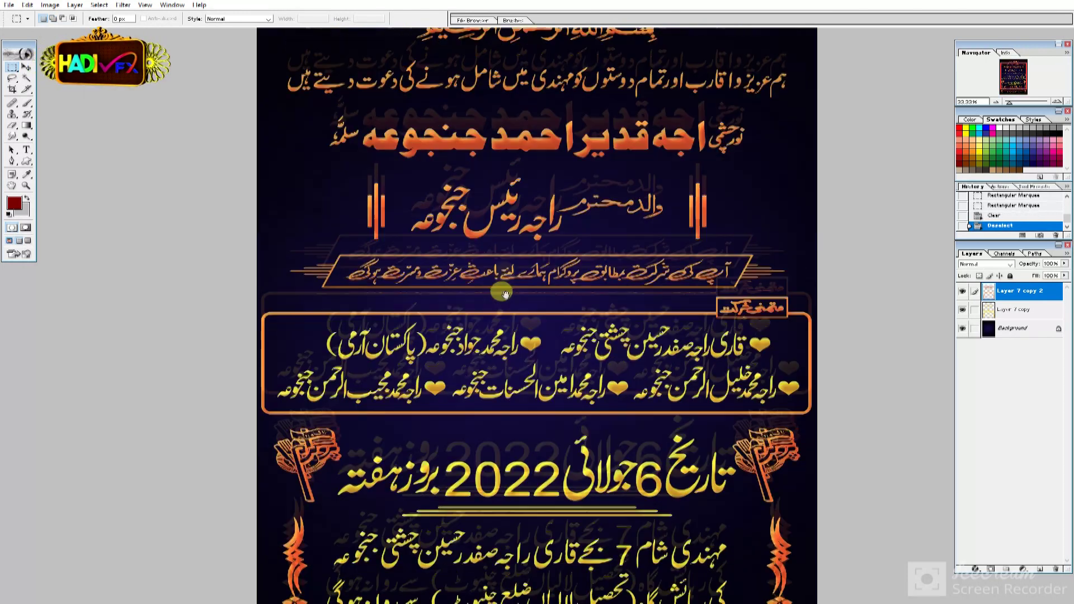
scroll(492, 230, up, 2)
key(v)
key(ctrl+plus)
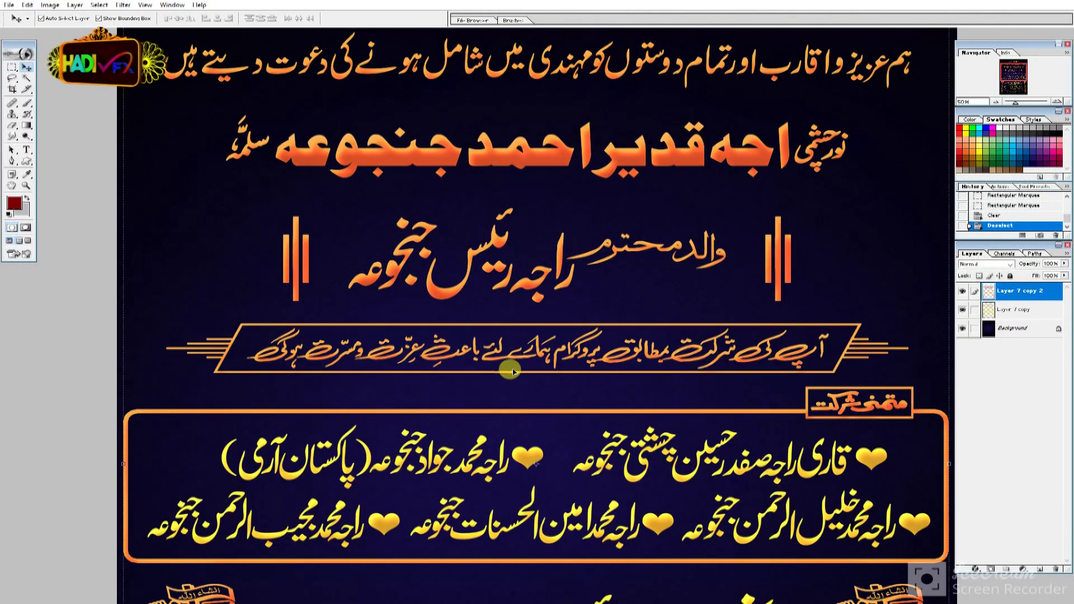
Step: Trace a pen path around the banner text and delete its orange copy on Layer 7 copy 2
key(p)
click(241, 349)
click(264, 334)
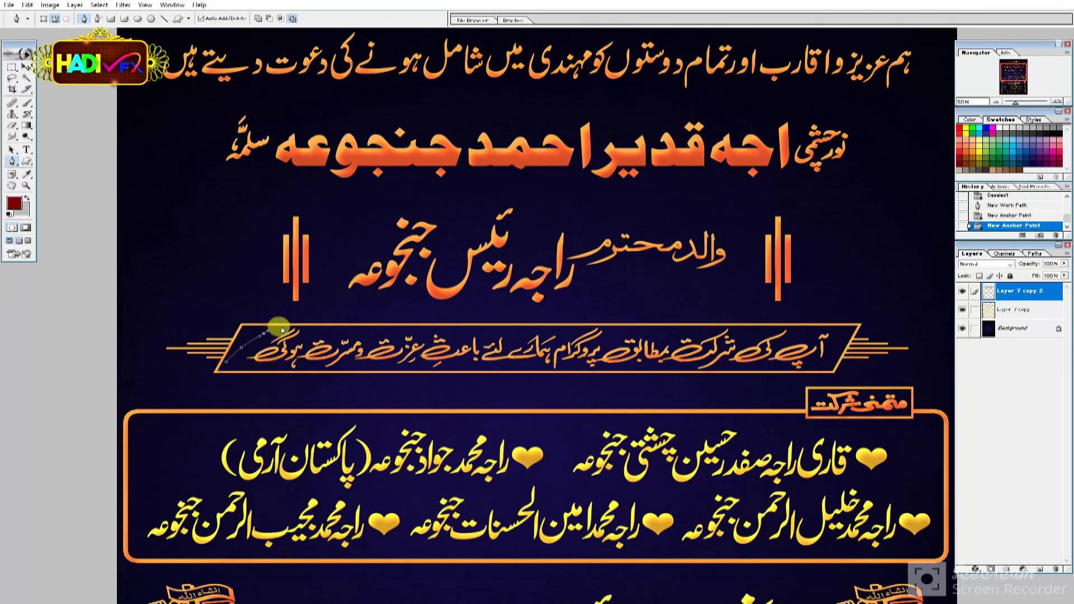
click(851, 329)
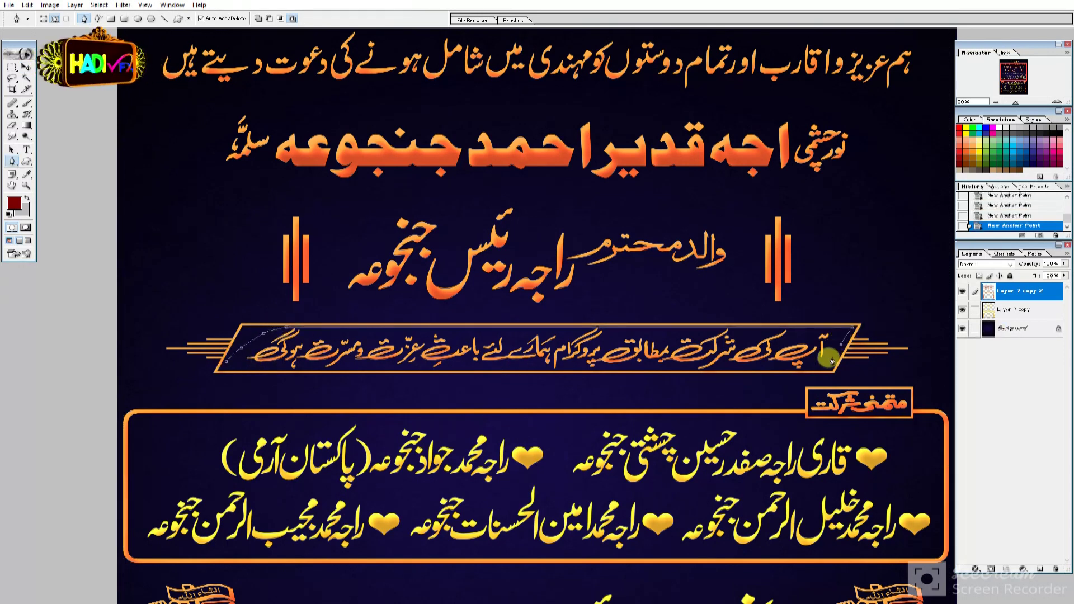
click(223, 369)
key(ctrl+Return)
key(Delete)
Step: Marquee-select the father's name line and delete its orange copy
key(m)
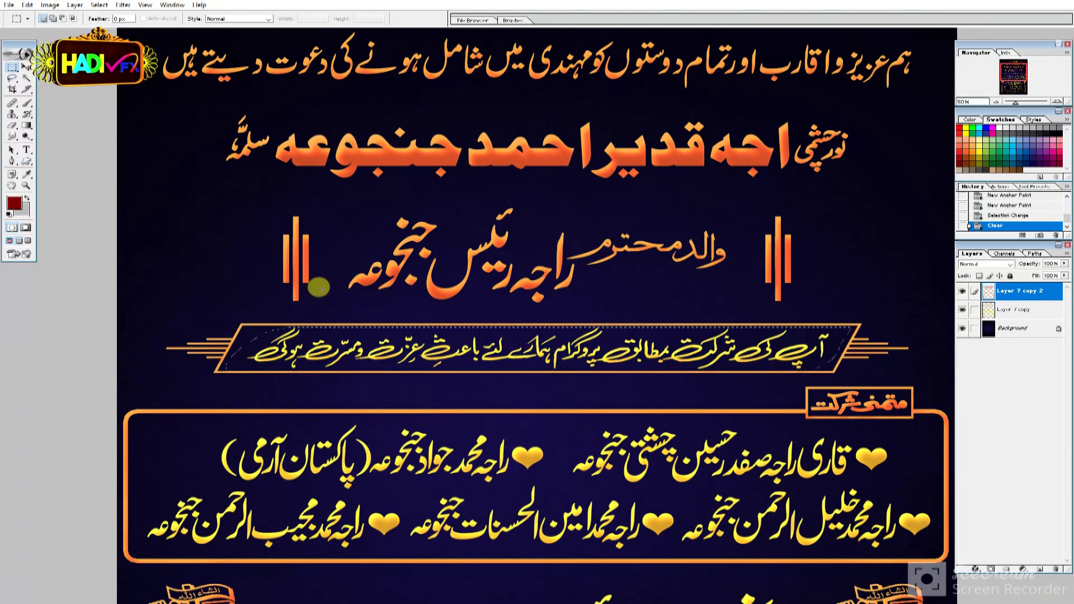
mouse_move(334, 189)
mouse_down()
mouse_move(696, 276)
mouse_move(736, 301)
mouse_up()
key(Delete)
key(ctrl+d)
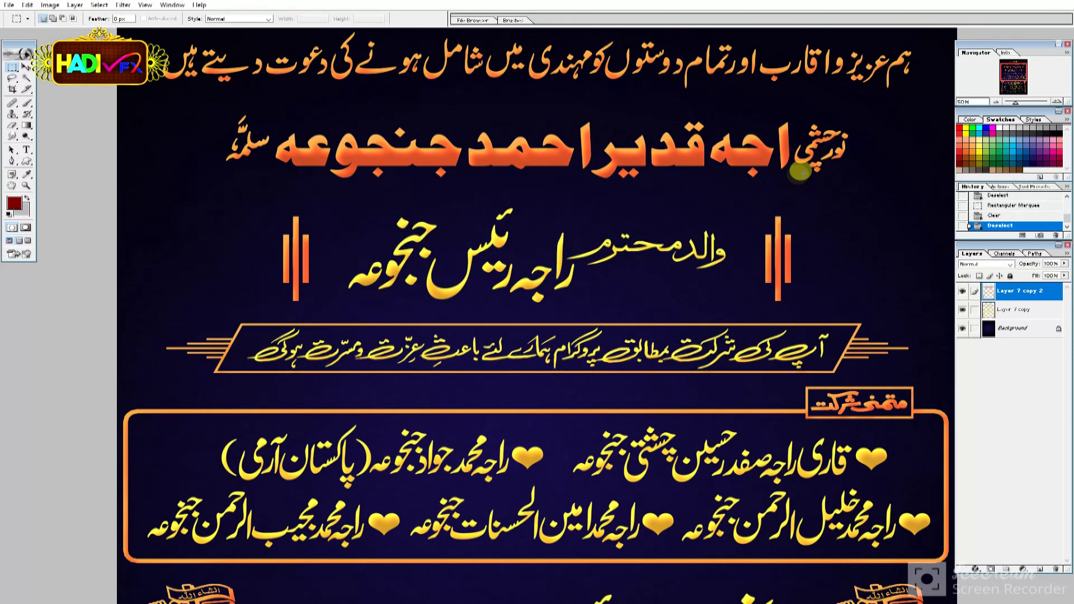
Step: Shift the Urdu invitation line's hue from orange to yellow with Hue/Saturation
scroll(799, 182, up, 2)
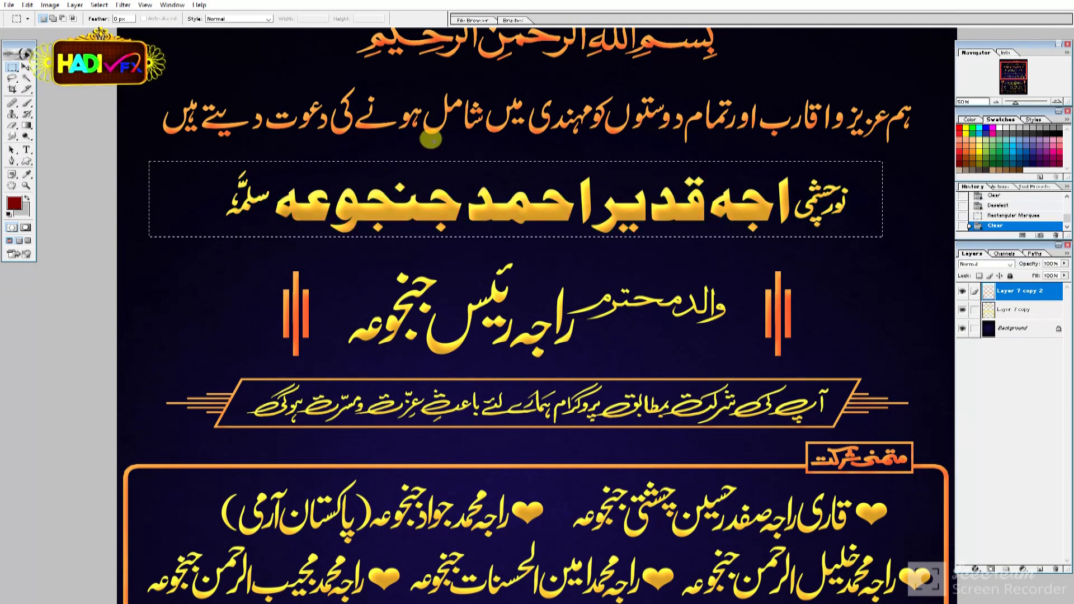
scroll(460, 233, up, 1)
drag(524, 140, 922, 201)
key(ctrl+u)
mouse_move(257, 391)
mouse_down()
mouse_move(283, 398)
mouse_move(258, 389)
mouse_up()
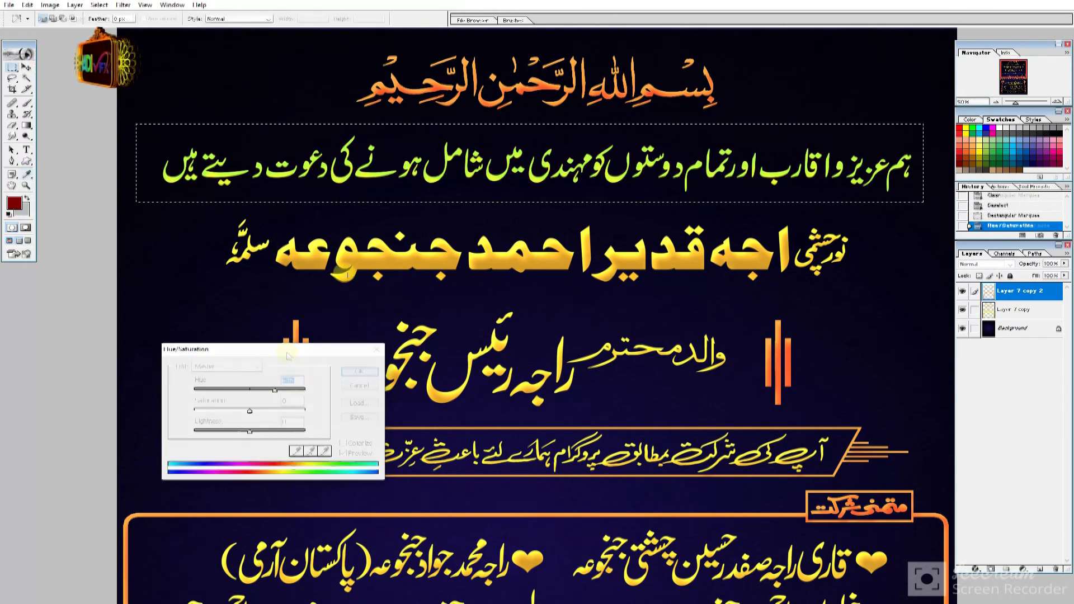
key(Return)
key(ctrl+d)
Step: Zoom out and delete the orange copy of the Bismillah heading
key(z)
alt+click(337, 278)
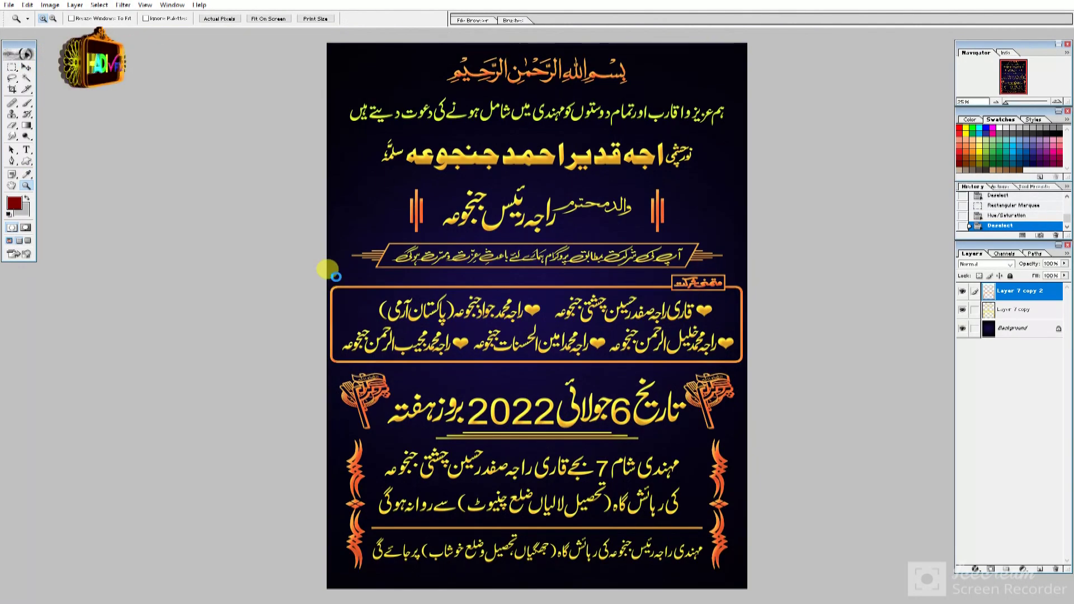
key(m)
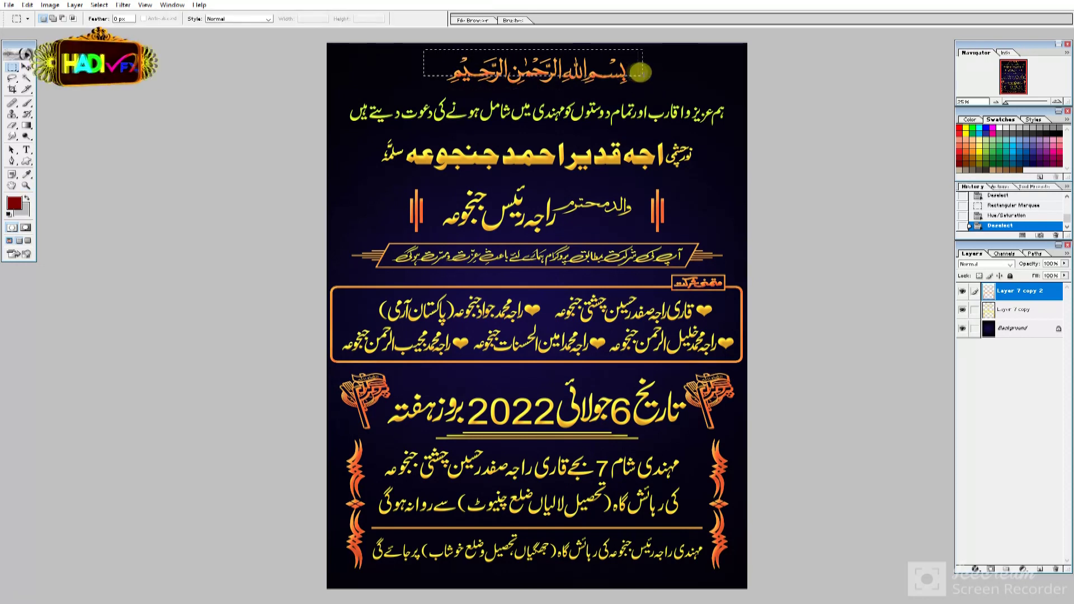
key(Delete)
key(ctrl+d)
Step: Fit the whole card on screen and preview it full screen with panels hidden
key(z)
key(ctrl+0)
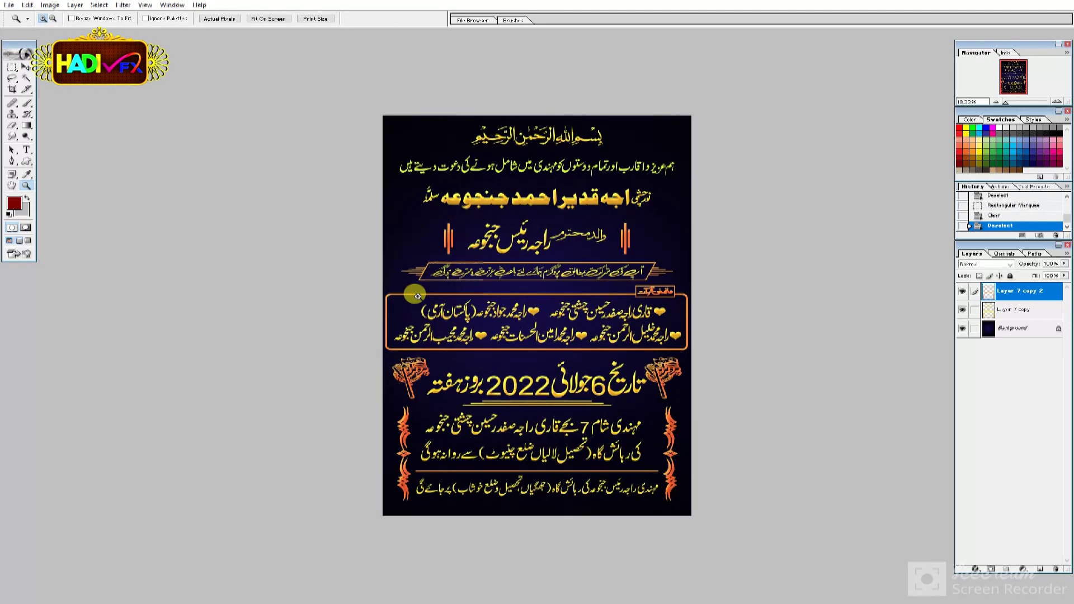
key(f)
key(Tab)
key(ctrl+0)
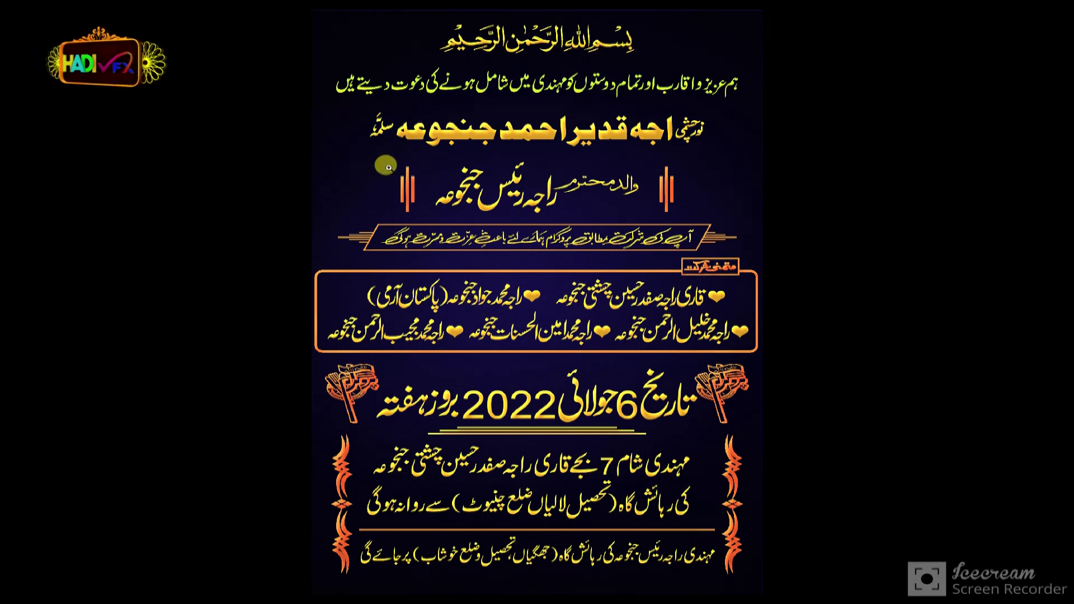
Step: Exit full-screen preview and close the gold text template without saving
key(f)
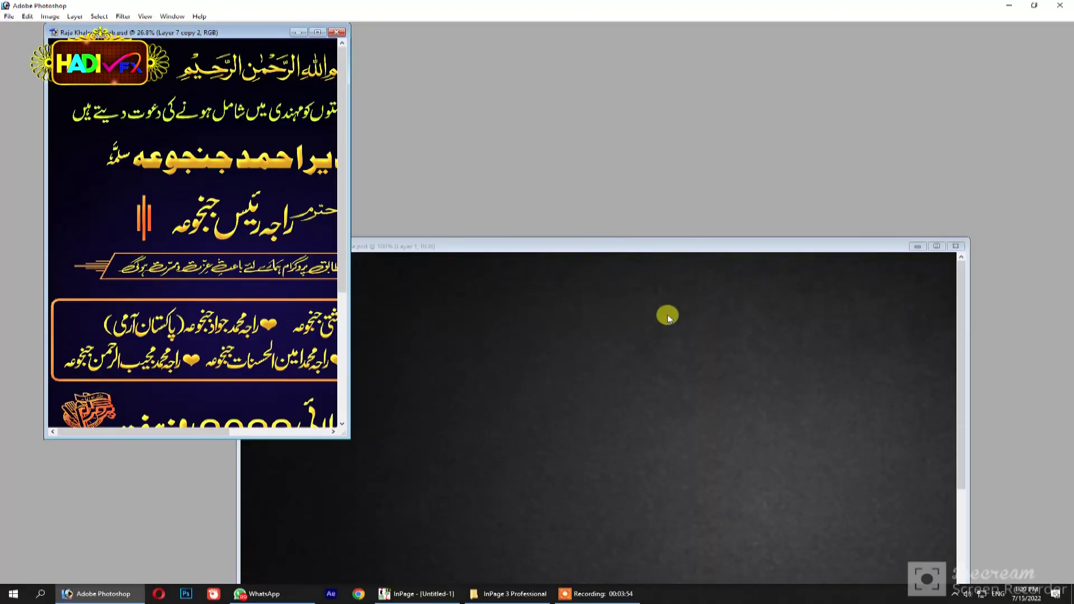
key(ctrl+w)
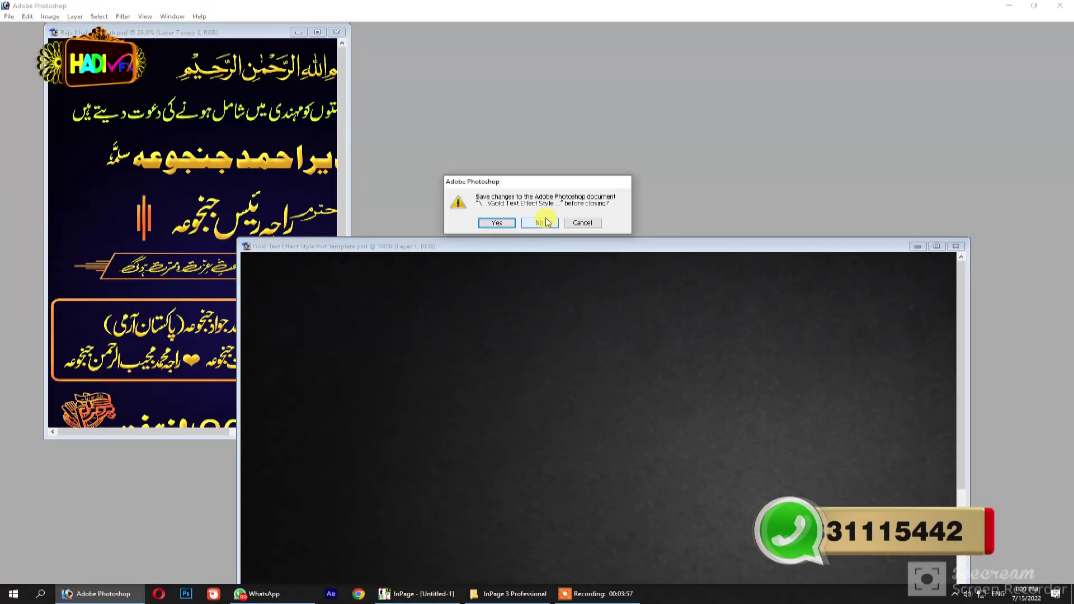
click(540, 223)
Step: Open Hadi Mub No.png from the Hadi PNG folder
double_click(544, 238)
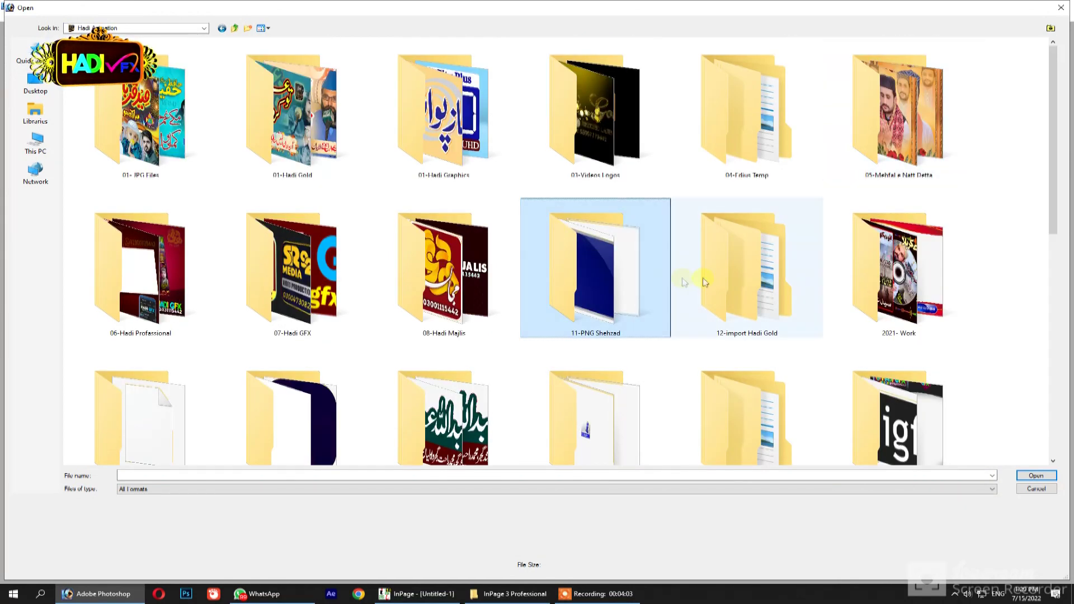
click(716, 277)
click(859, 278)
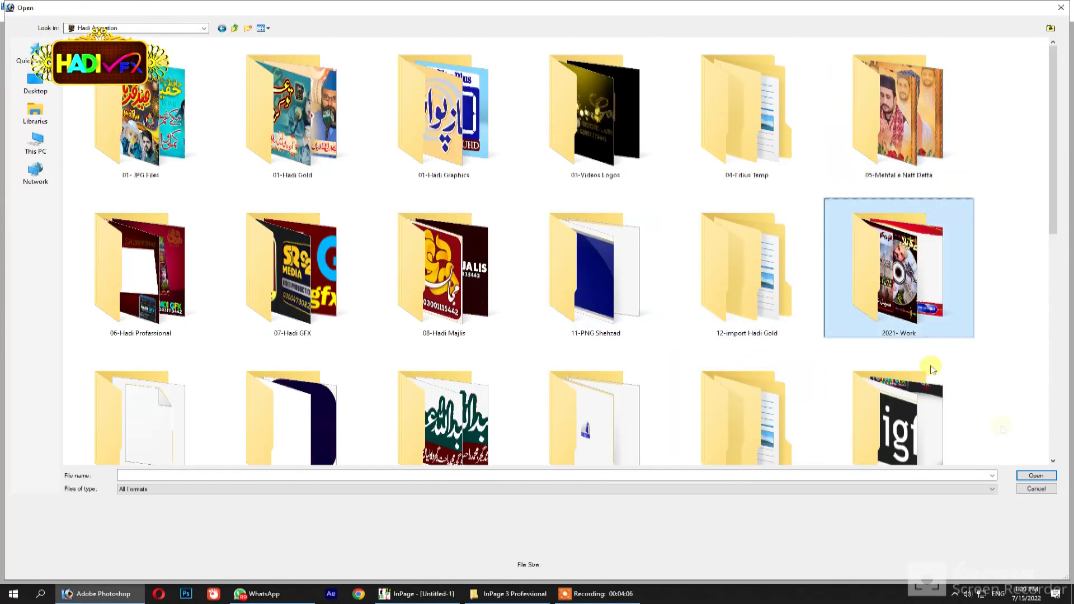
click(998, 593)
click(951, 508)
key(h)
double_click(178, 164)
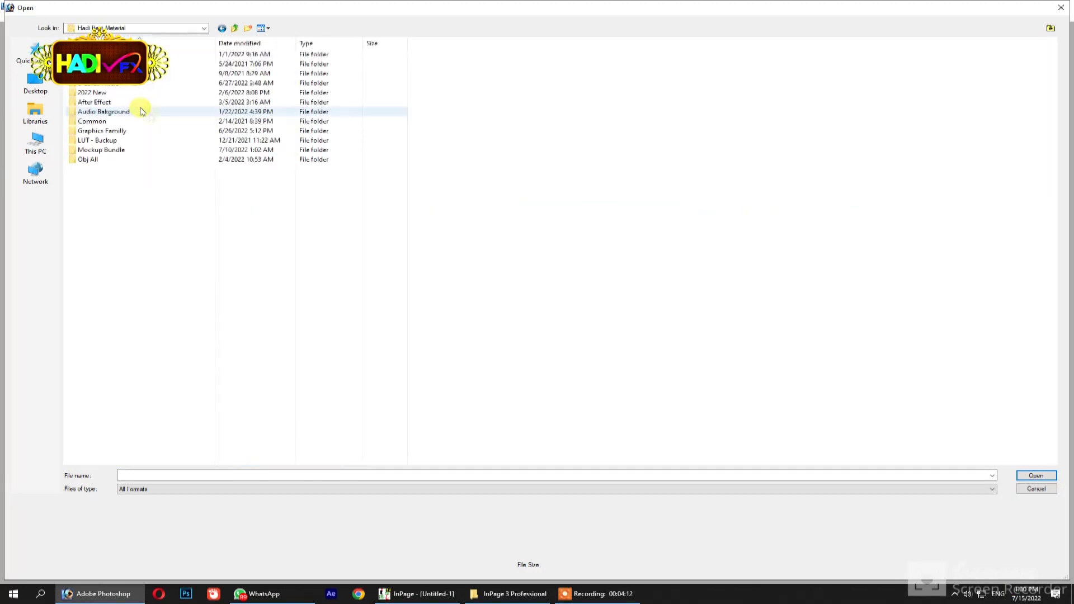
click(221, 27)
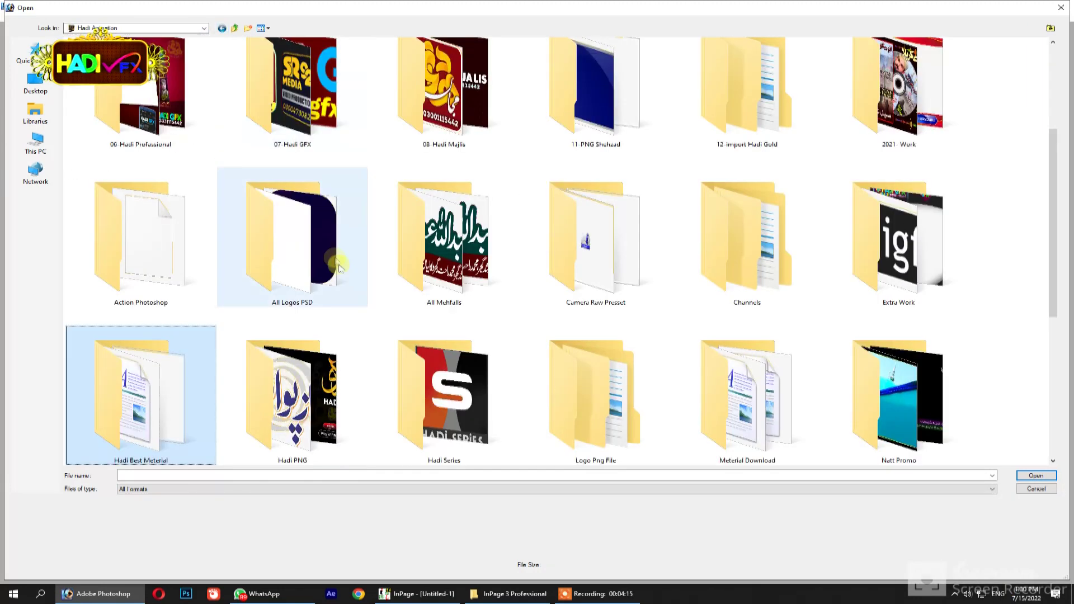
scroll(345, 272, down, 5)
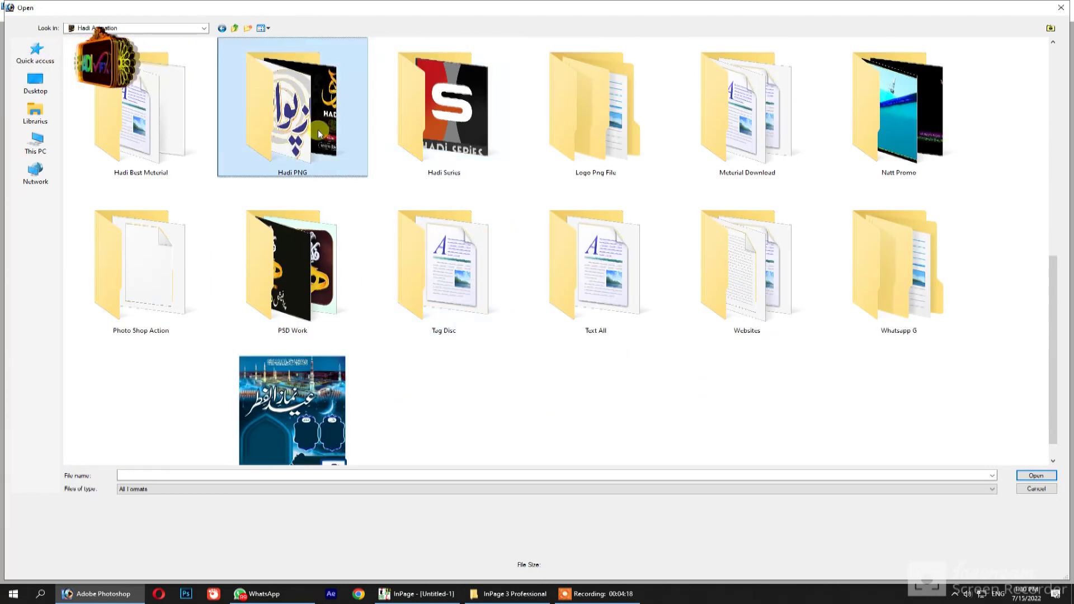
double_click(318, 129)
click(398, 311)
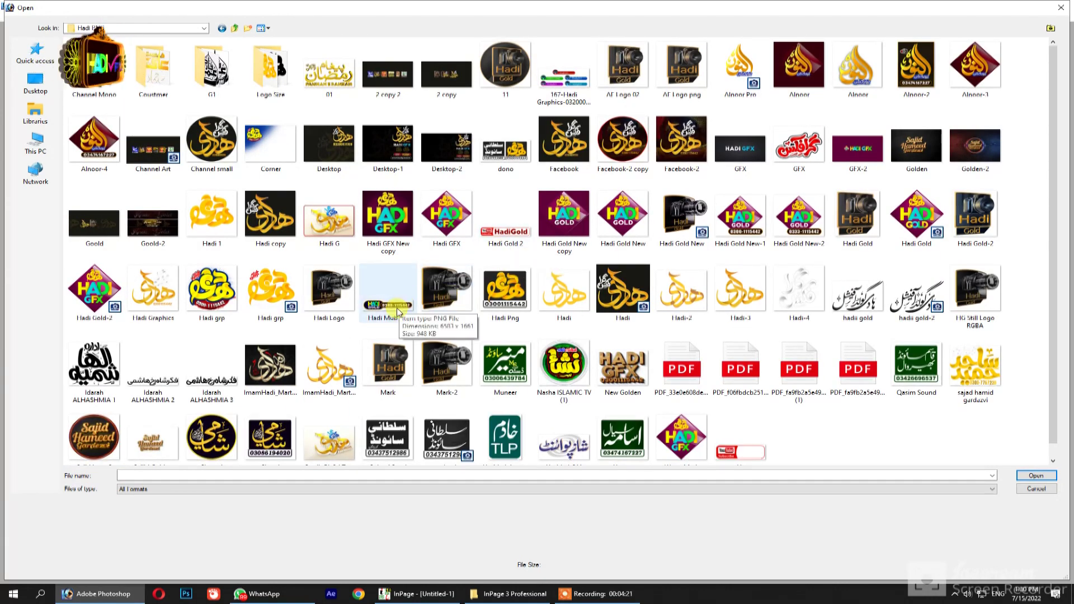
double_click(396, 307)
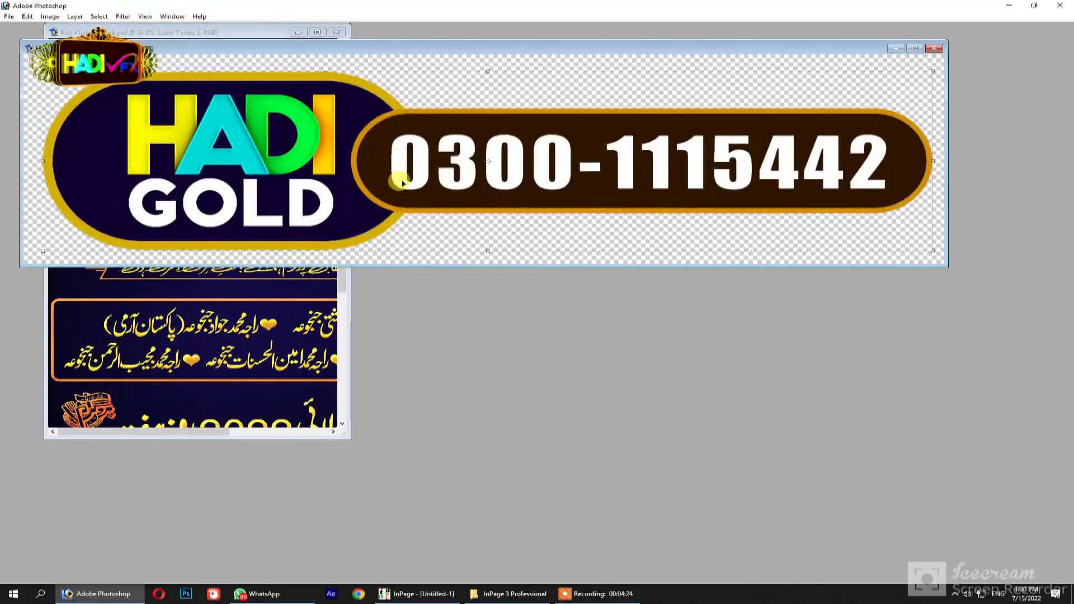
Step: Drag the HADI GOLD logo onto the card and scale it down to a small strip
drag(402, 183, 539, 334)
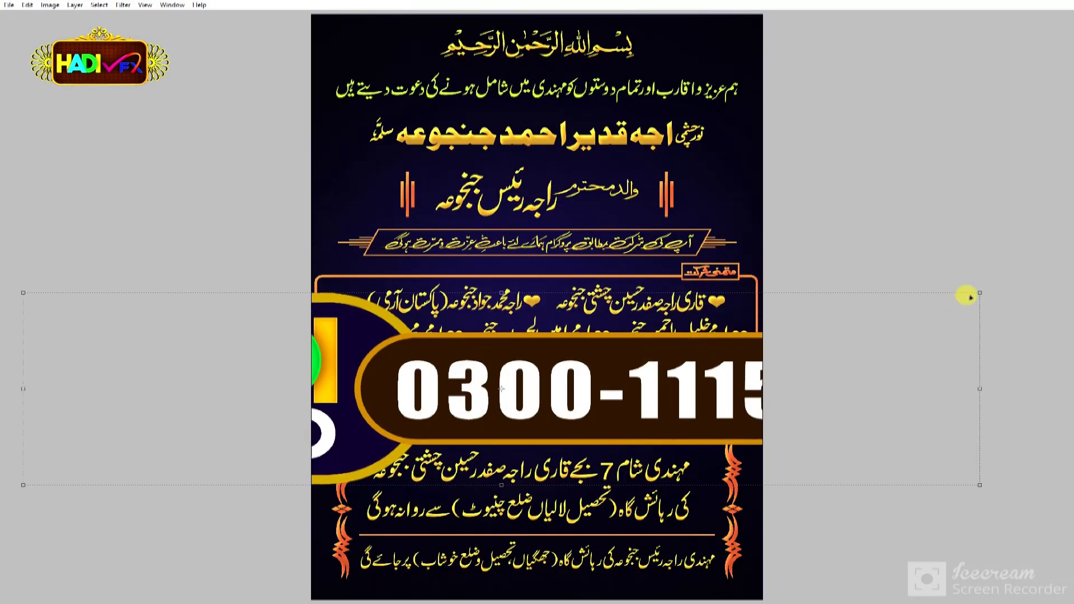
mouse_move(970, 298)
mouse_down()
mouse_move(549, 381)
mouse_move(506, 526)
mouse_move(441, 578)
mouse_up()
scroll(444, 565, up, 2)
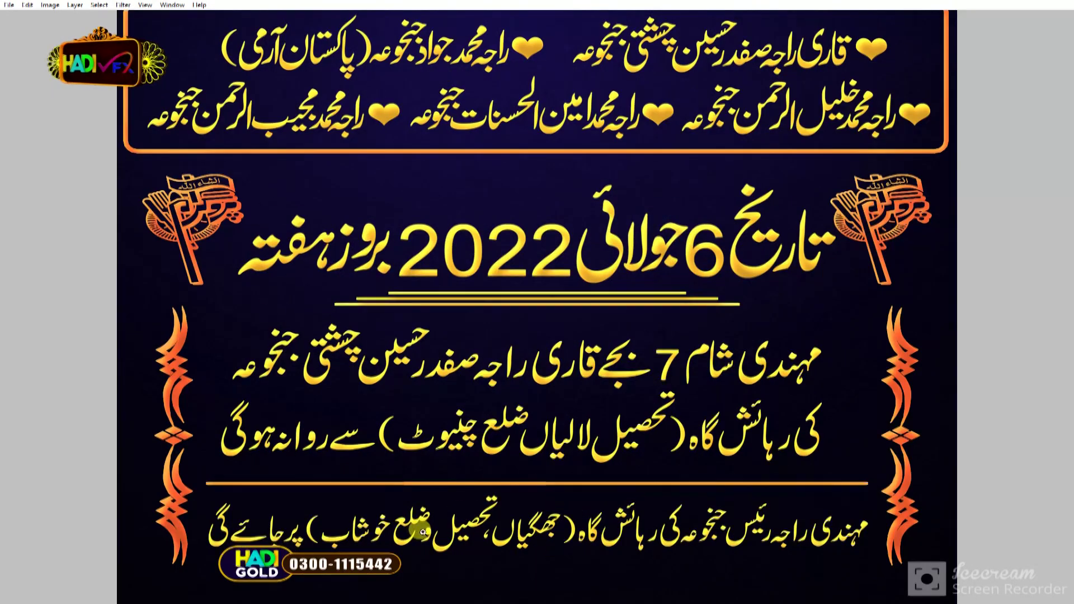
scroll(392, 559, up, 1)
Step: Place the logo at the bottom-left, shrink it further, and duplicate it into four in a row
drag(295, 554, 269, 569)
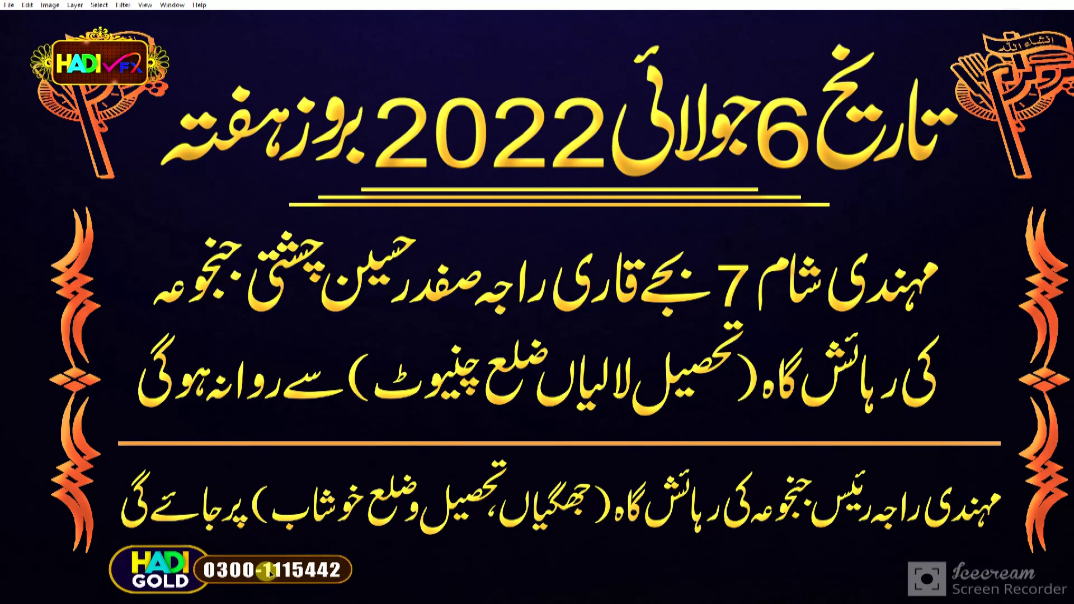
drag(347, 589, 269, 567)
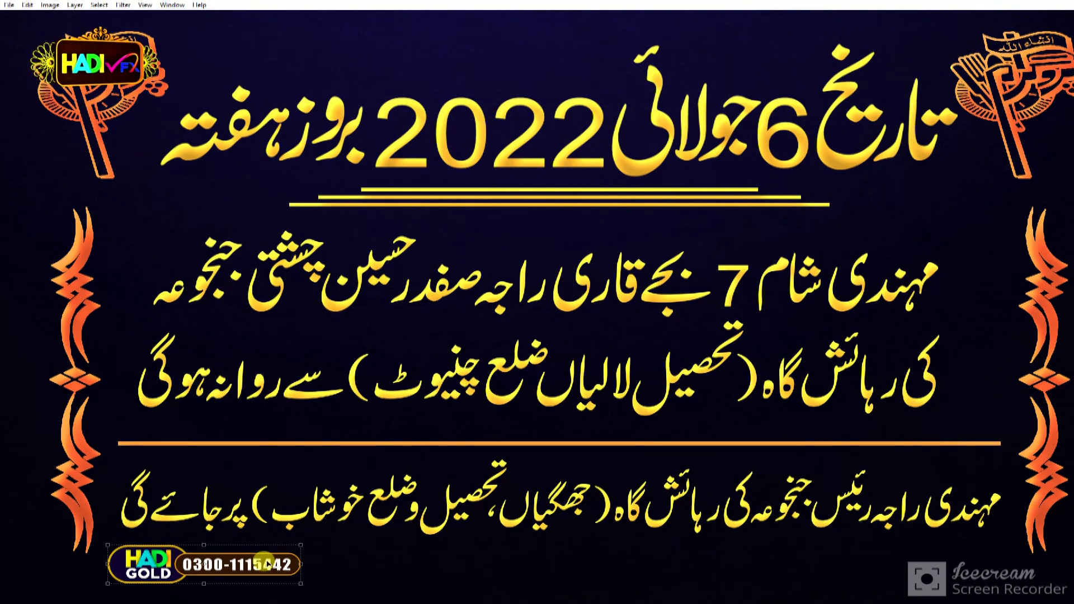
drag(239, 565, 440, 565)
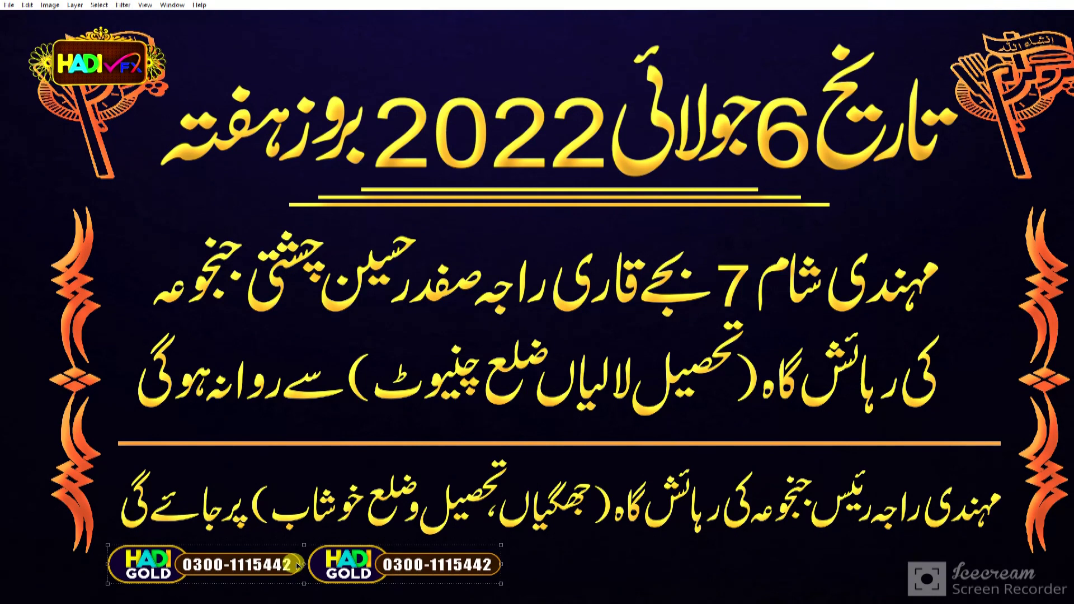
drag(294, 563, 699, 563)
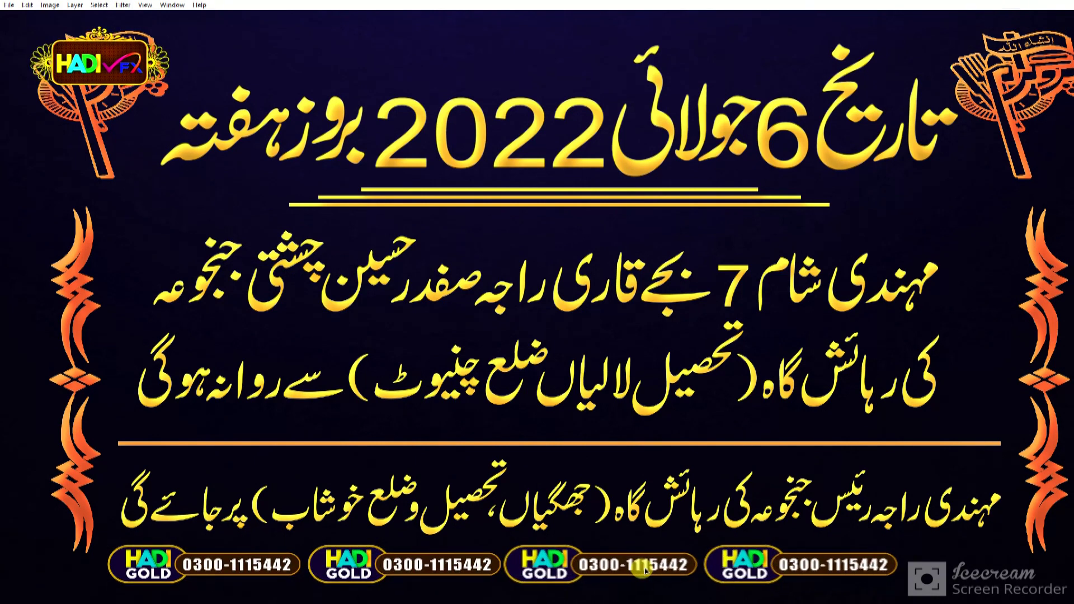